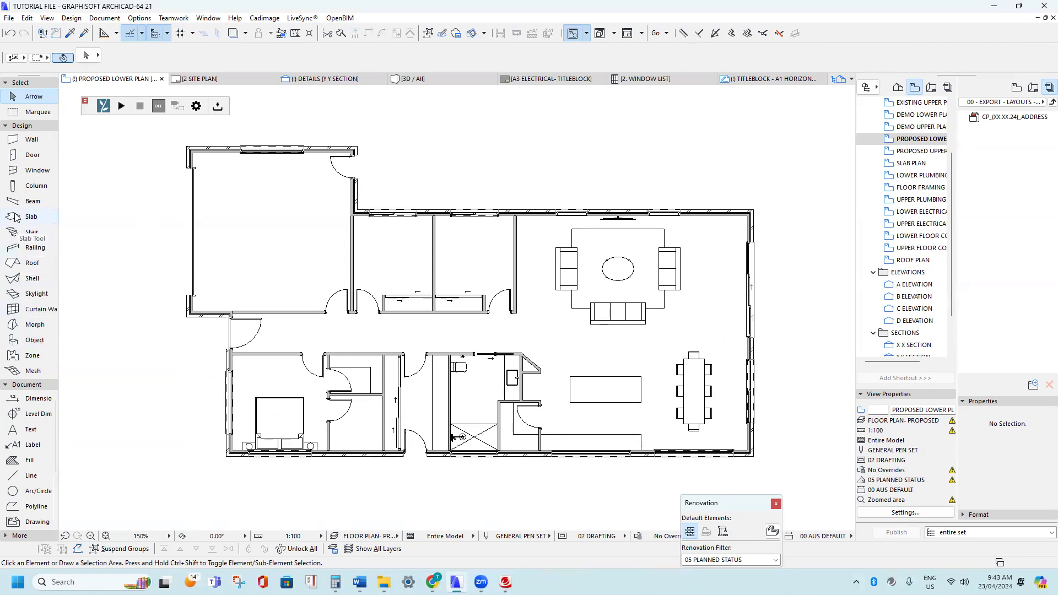
- Set the default slab thickness and home-story offset to 300, with -1. SLAB as the home story
left_click(30, 218)
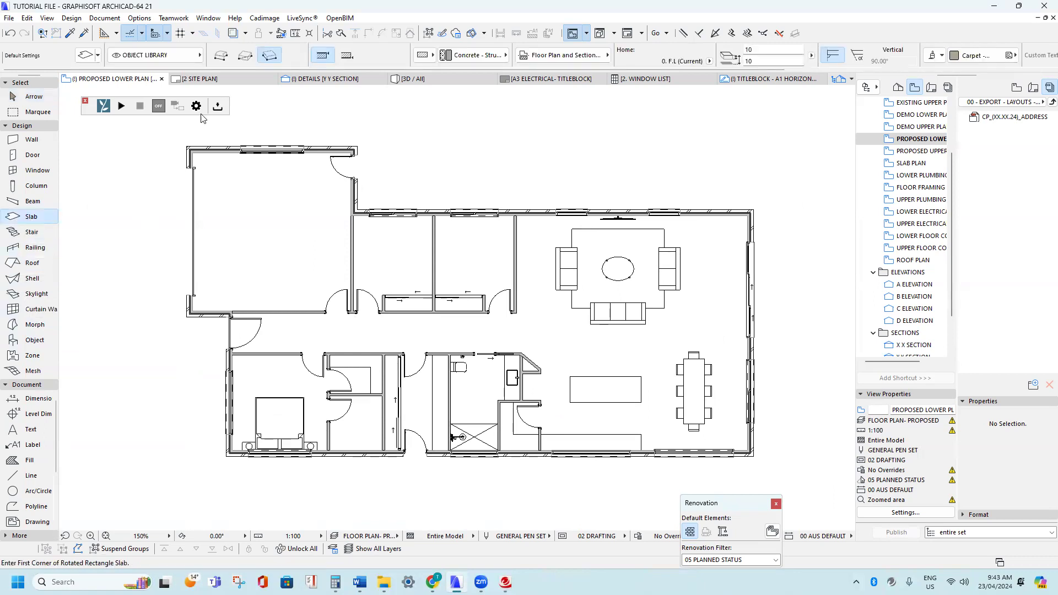
left_click(760, 51)
type("300")
key("Tab")
type("300")
left_click(710, 61)
left_click(730, 81)
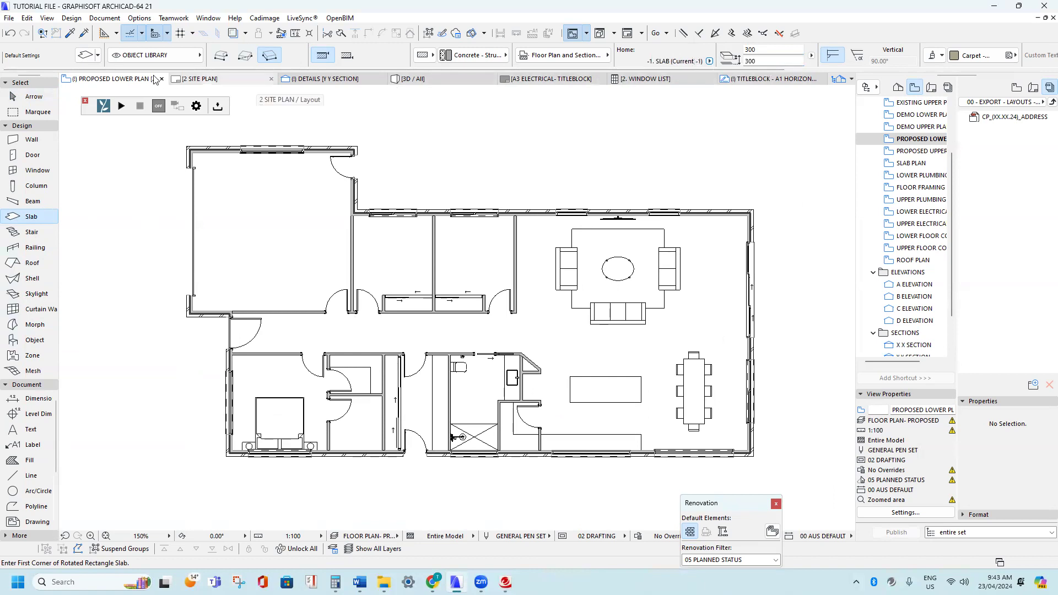
- Set the default slab layer to SLAB.M
left_click(152, 56)
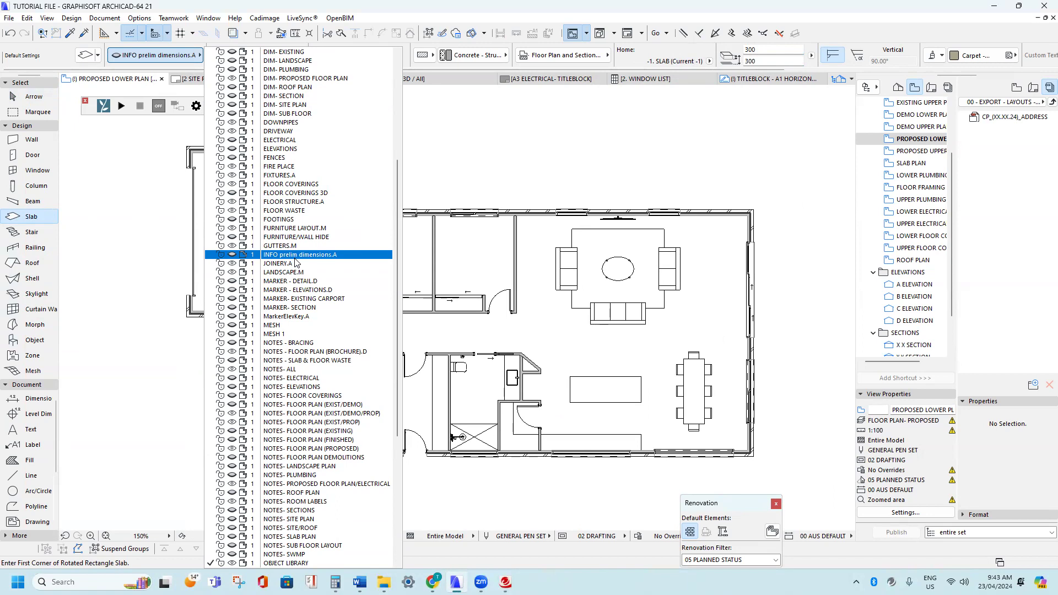
scroll(296, 262, "down", 7)
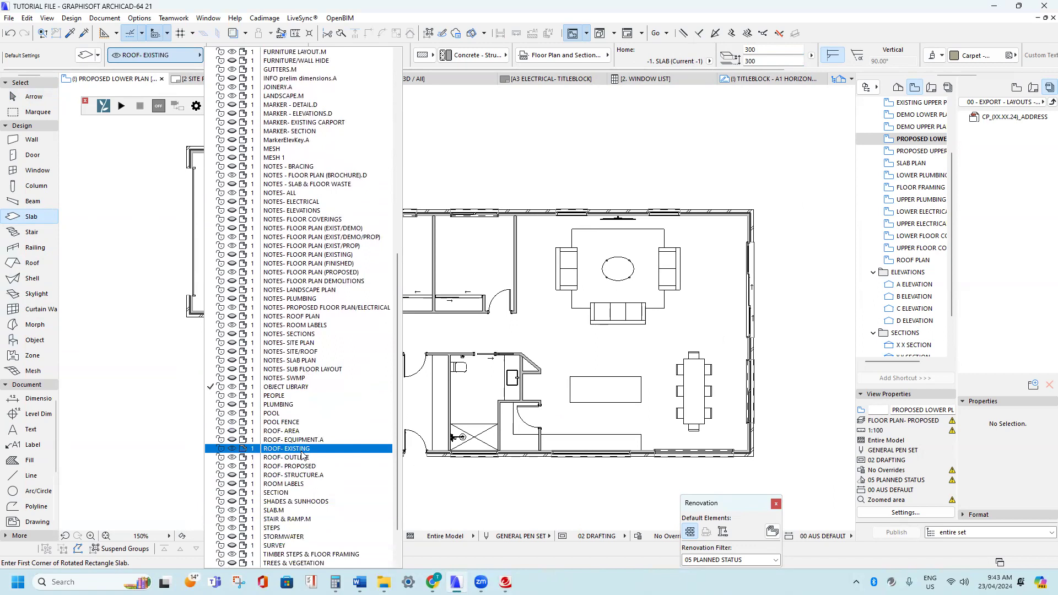
left_click(291, 513)
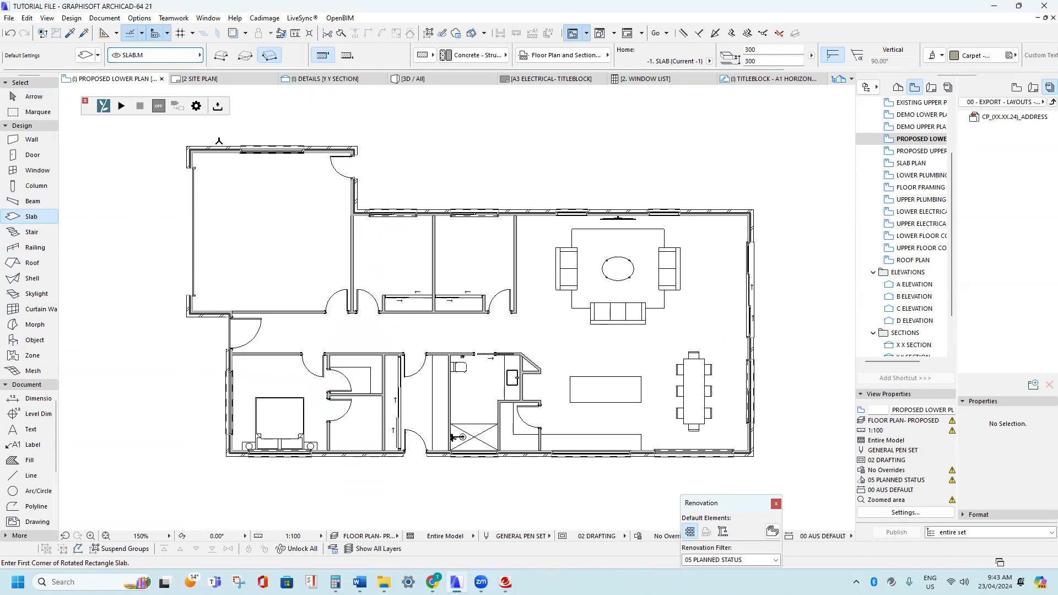
- Create a slab that automatically follows the outer wall outline of the whole house
scroll(219, 136, "up", 3)
middle_click_drag(219, 136, 254, 176)
scroll(254, 175, "down", 4)
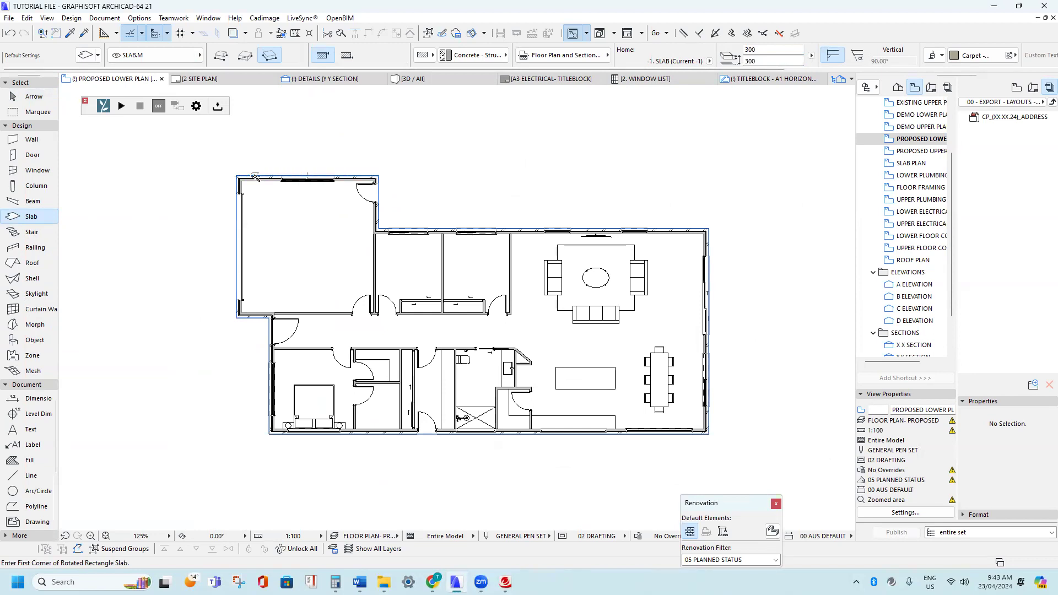
left_click(255, 177)
middle_click_drag(252, 169, 250, 168)
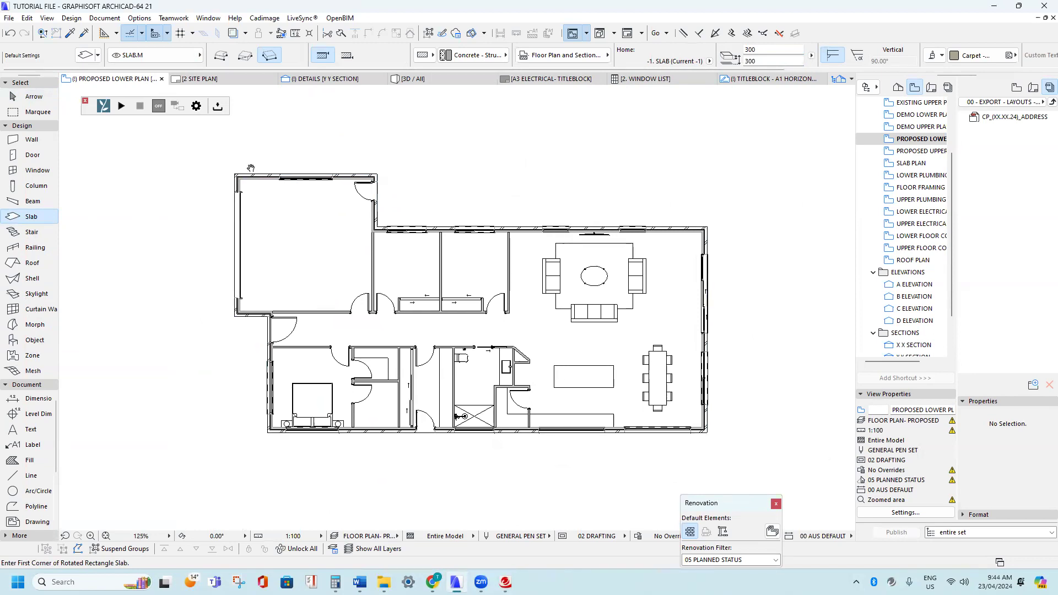
key("Escape")
left_click(262, 215)
key("Escape")
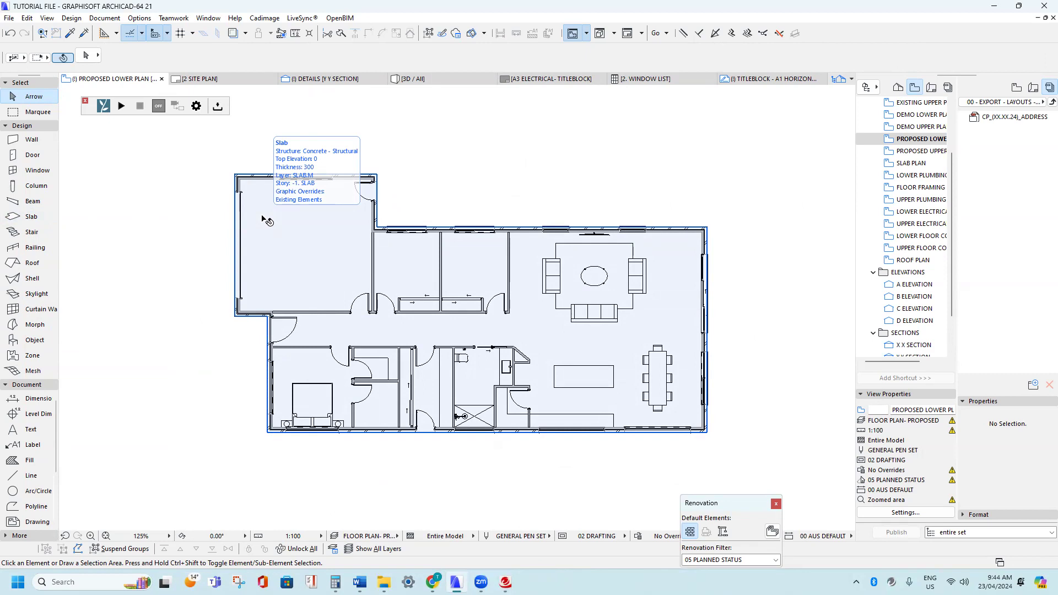
left_click(292, 215)
scroll(241, 210, "up", 1)
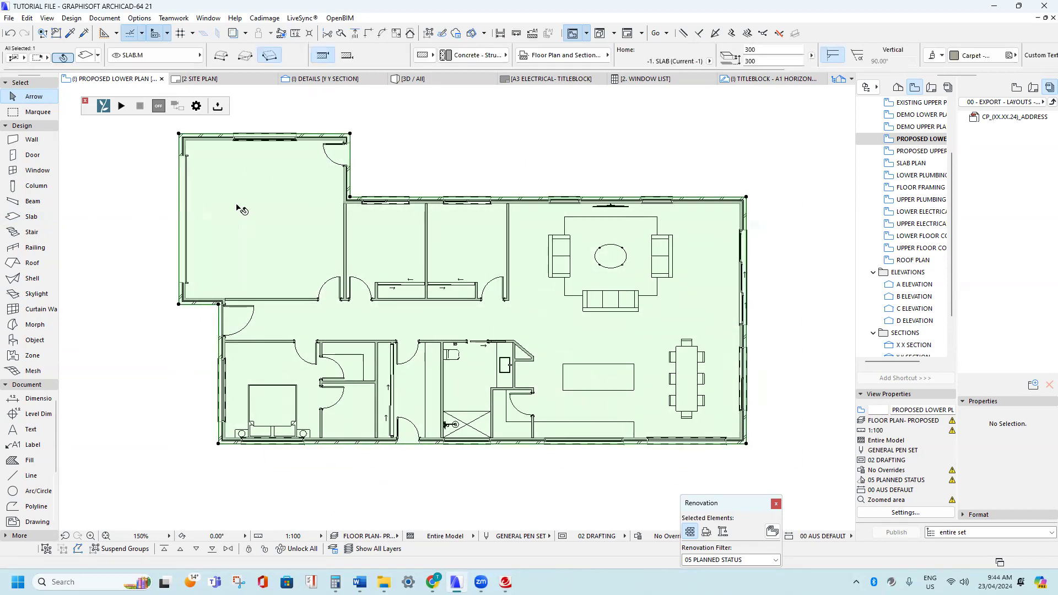
key("Escape")
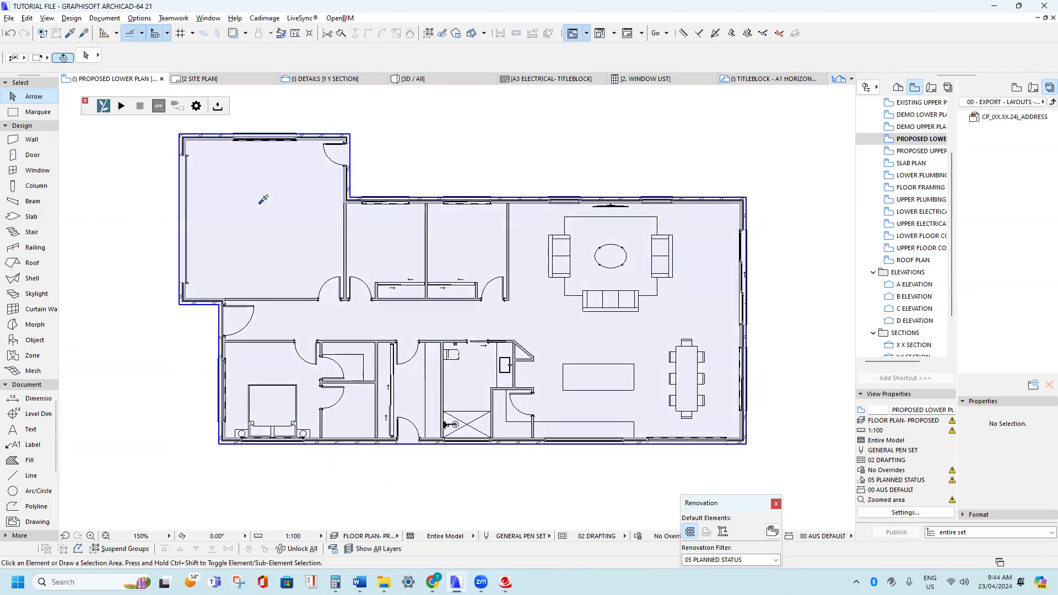
- Pick up the house slab's settings and draw a rectangular slab outside the living and dining area's end wall, along its full length
left_click(270, 206, "alt")
middle_click_drag(388, 274, 134, 246)
scroll(498, 390, "up", 2)
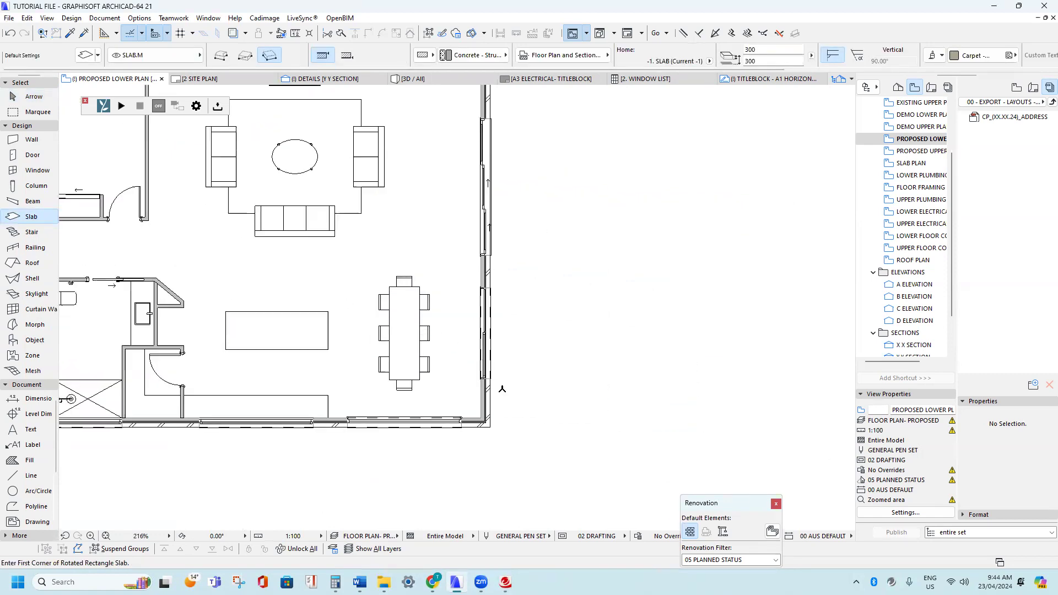
left_click(490, 427)
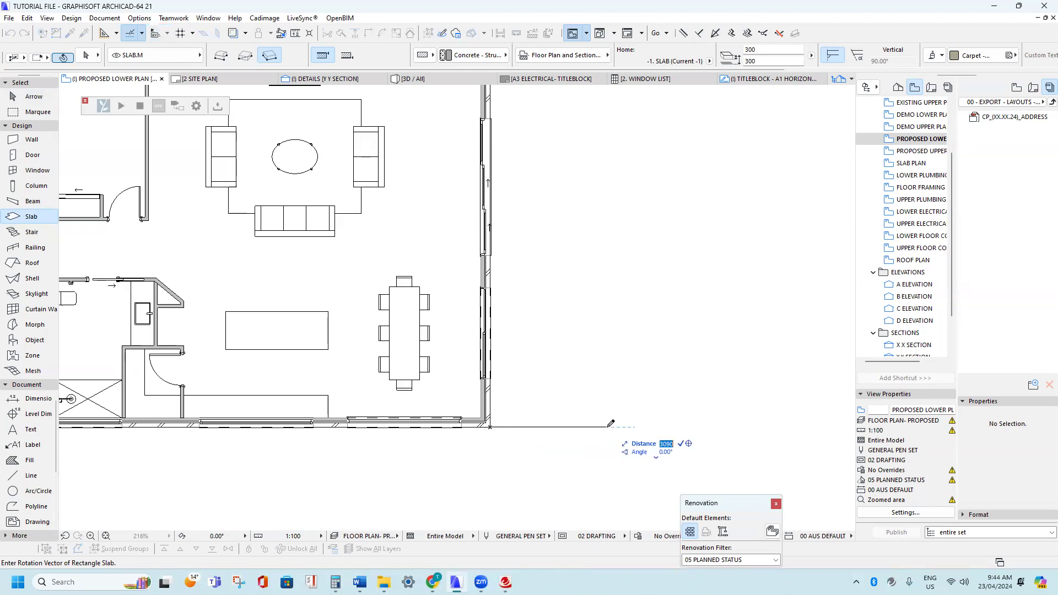
type("3")
key("Return")
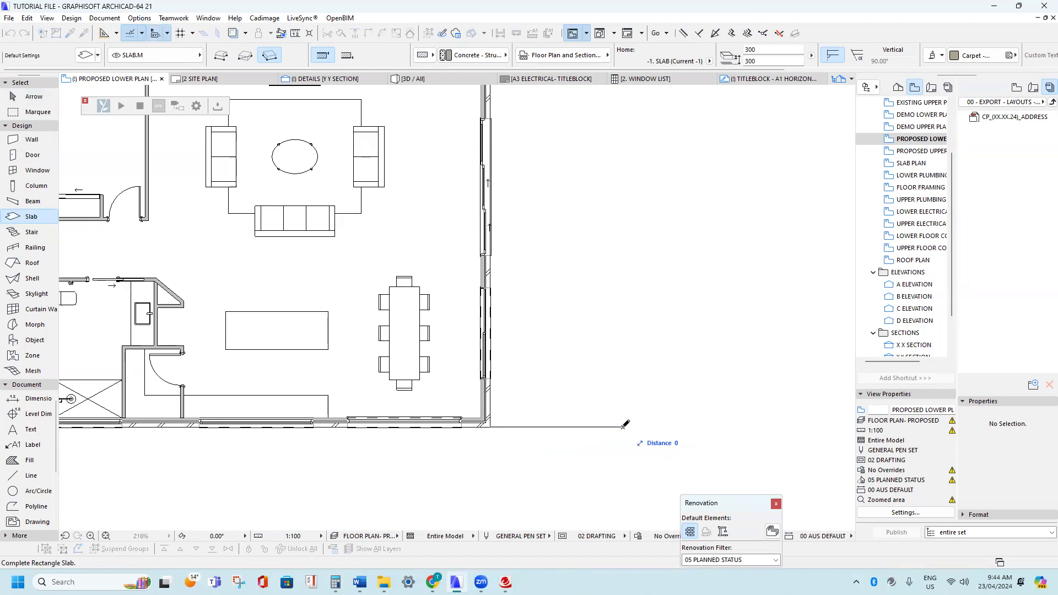
scroll(634, 330, "down", 3)
scroll(526, 315, "up", 3)
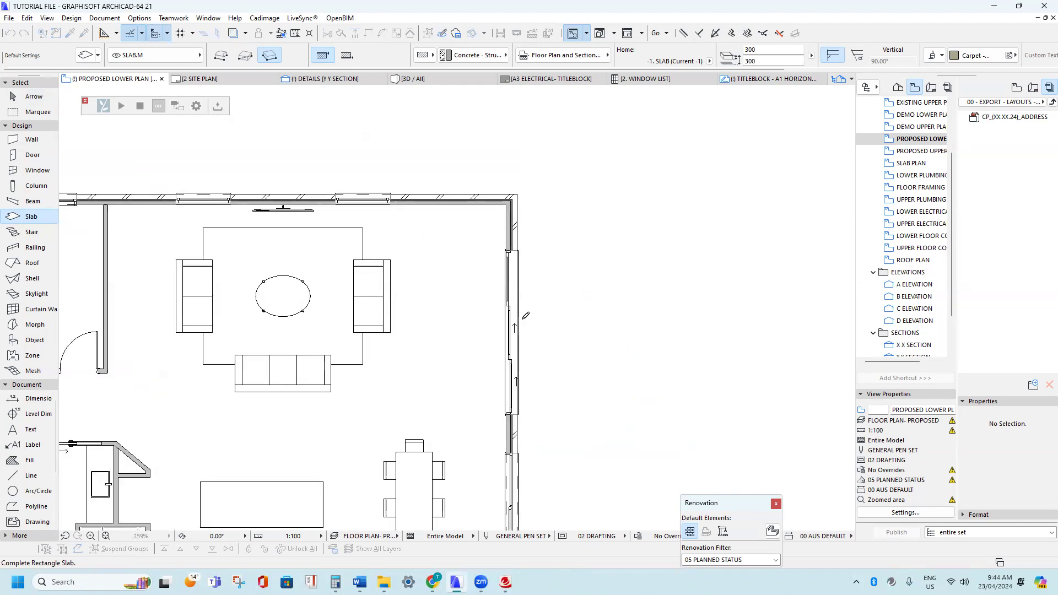
left_click(539, 197)
scroll(539, 198, "down", 1)
key("Escape")
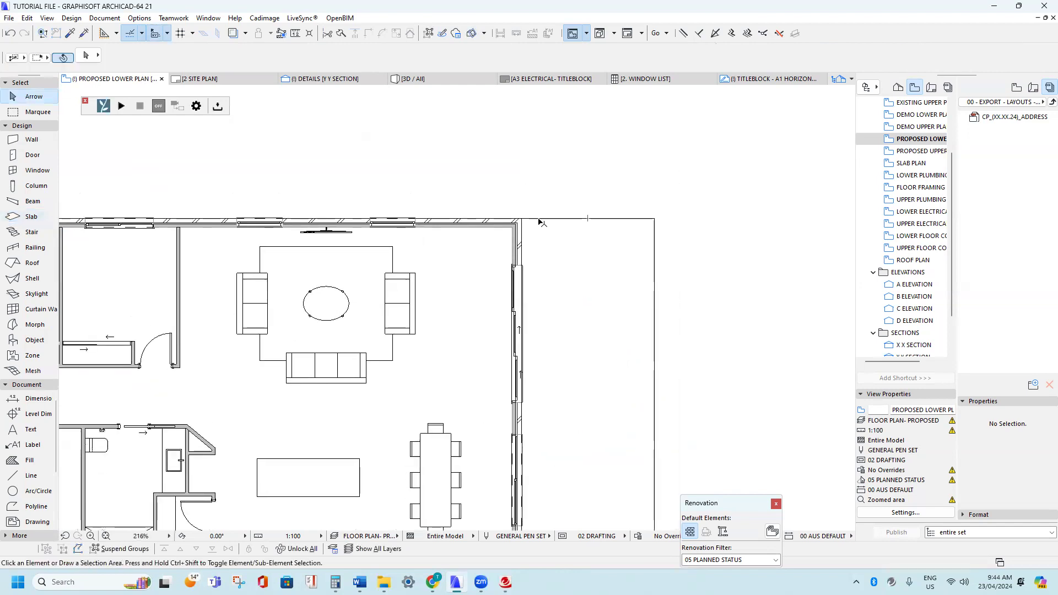
- Override all surfaces of the new outdoor slab with Timber - Deck
left_click(539, 220)
scroll(539, 220, "down", 3)
double_click(549, 221)
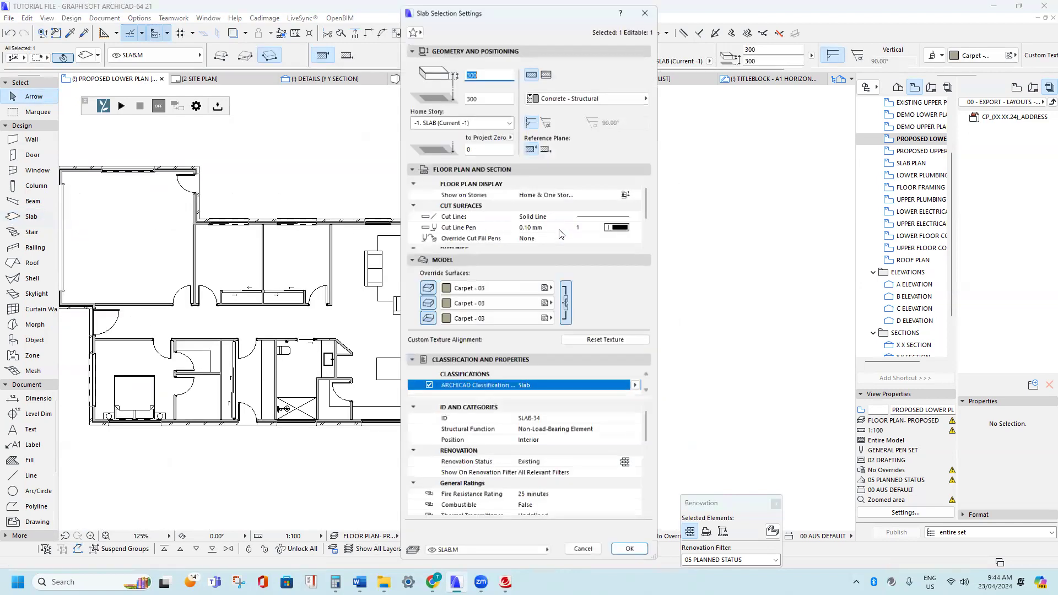
left_click(549, 287)
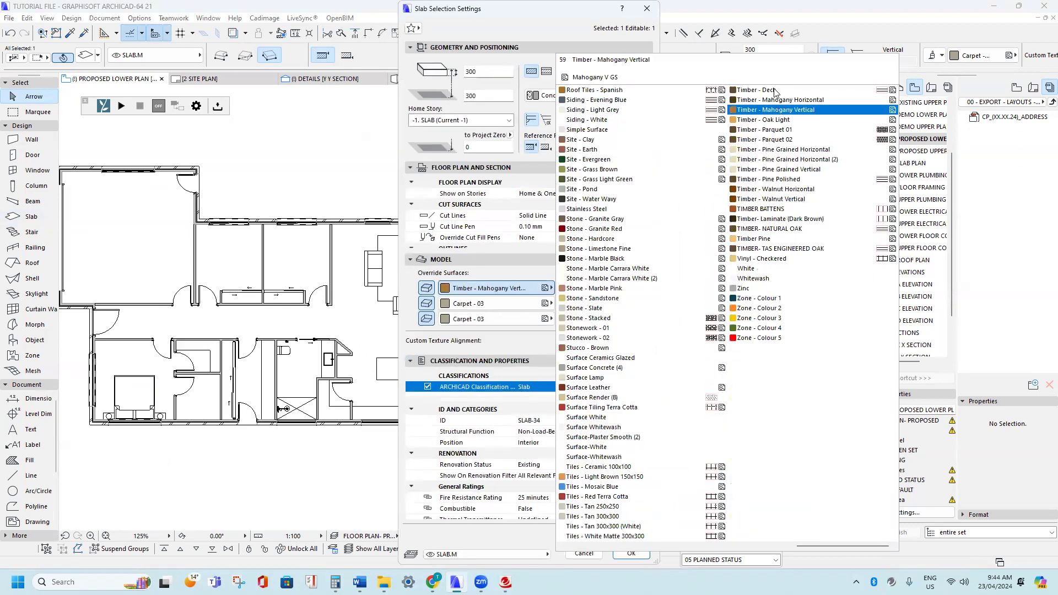
left_click(774, 91)
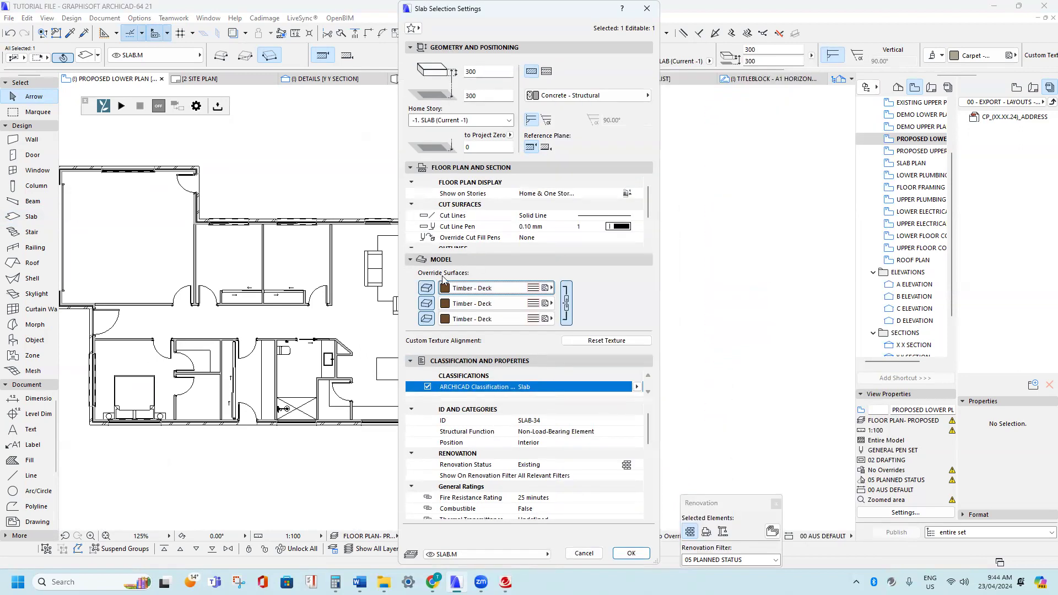
left_click(631, 554)
- Select the main house slab and view its selection settings
left_click(366, 240)
scroll(468, 237, "up", 3)
right_click(460, 243)
left_click(470, 248)
key("Escape")
right_click(454, 232)
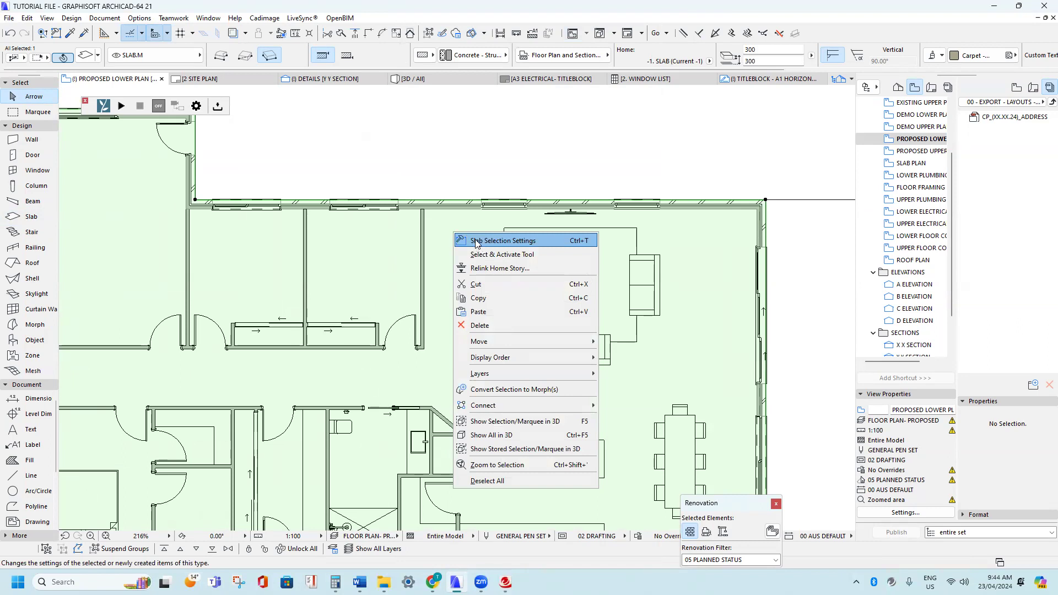
left_click(478, 240)
key("Escape")
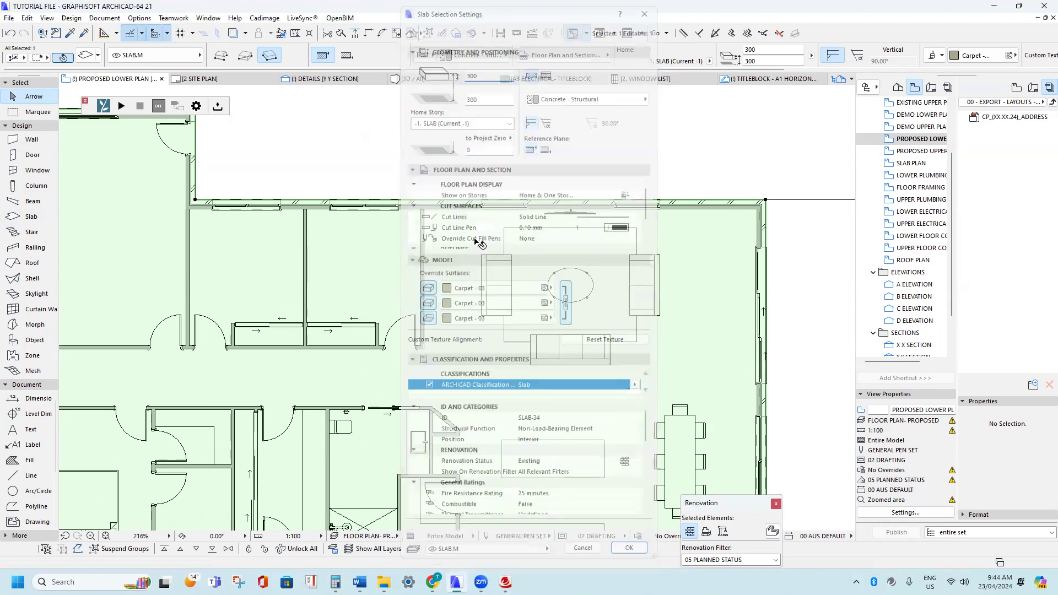
left_click(85, 56)
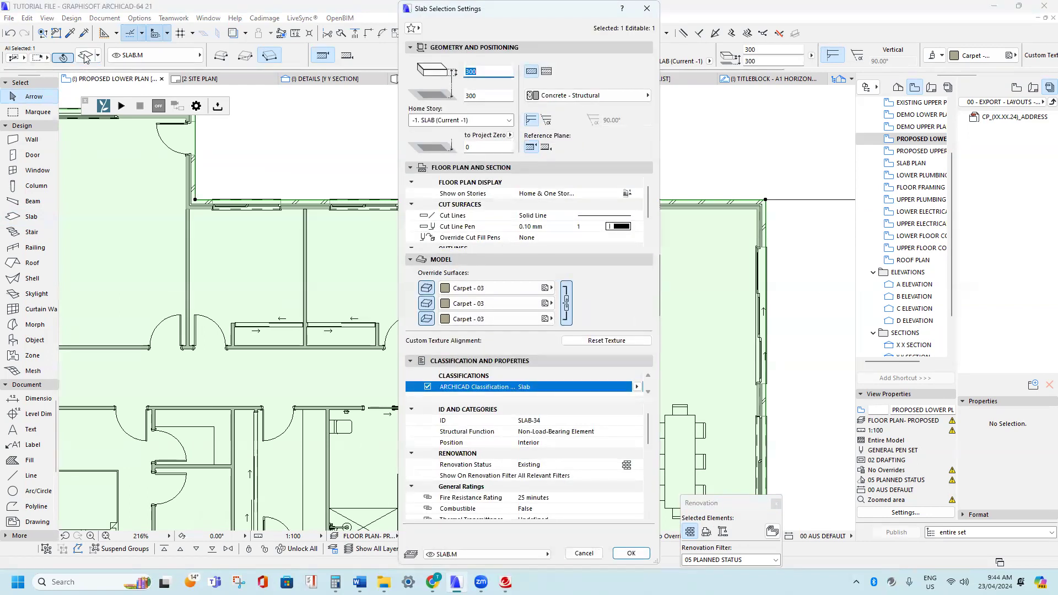
key("Escape")
- Set the house slab's floor plan display to Home & One Story Up
right_click(448, 227)
left_click(478, 238)
left_click(594, 194)
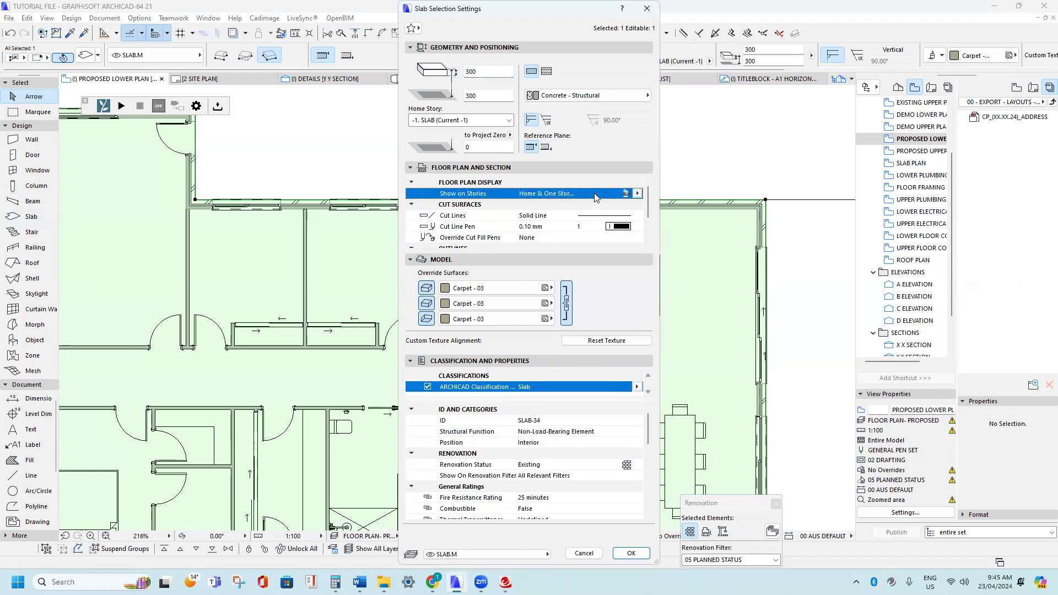
left_click(638, 194)
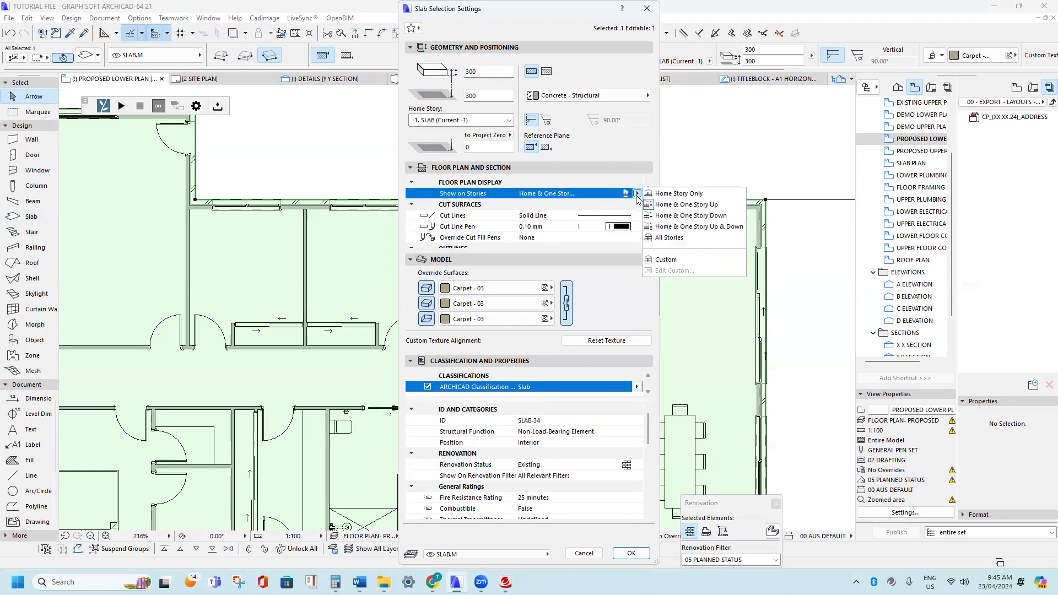
left_click(682, 205)
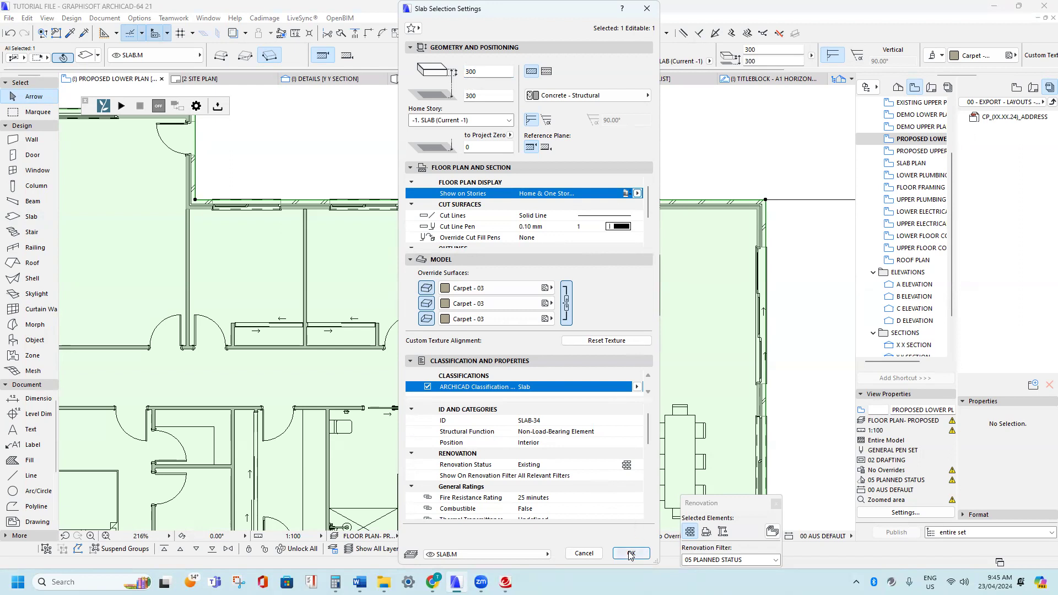
- Override all surfaces of the house slab with Concrete and deselect it
left_click(512, 288)
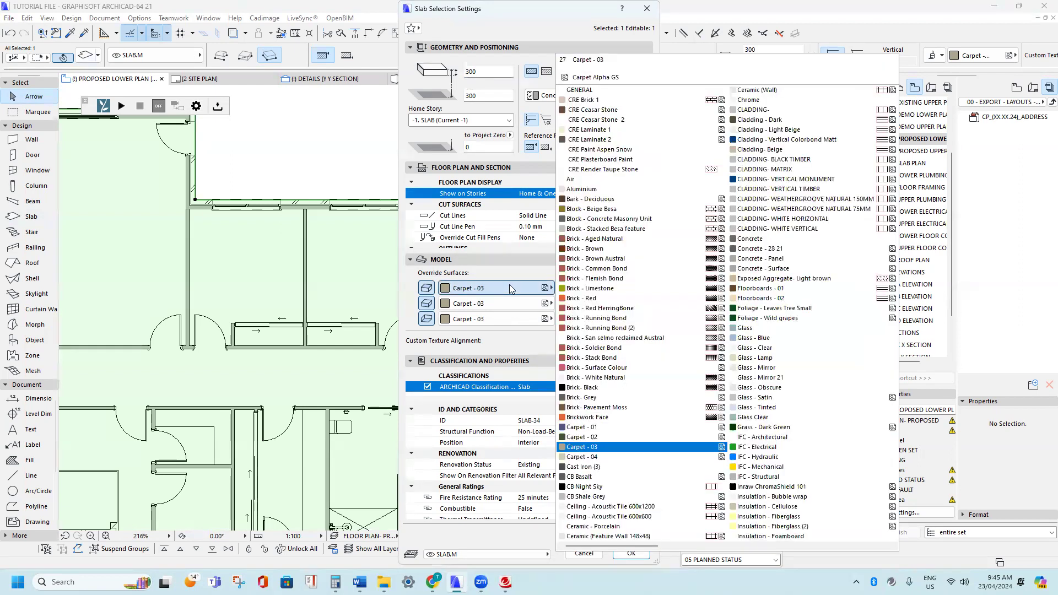
left_click(692, 288)
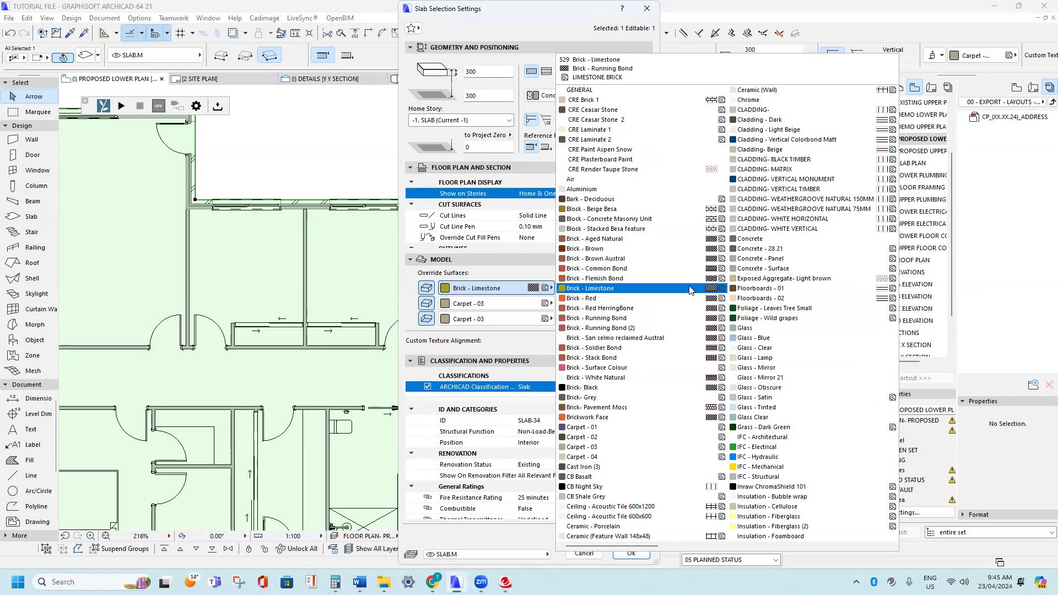
type("co")
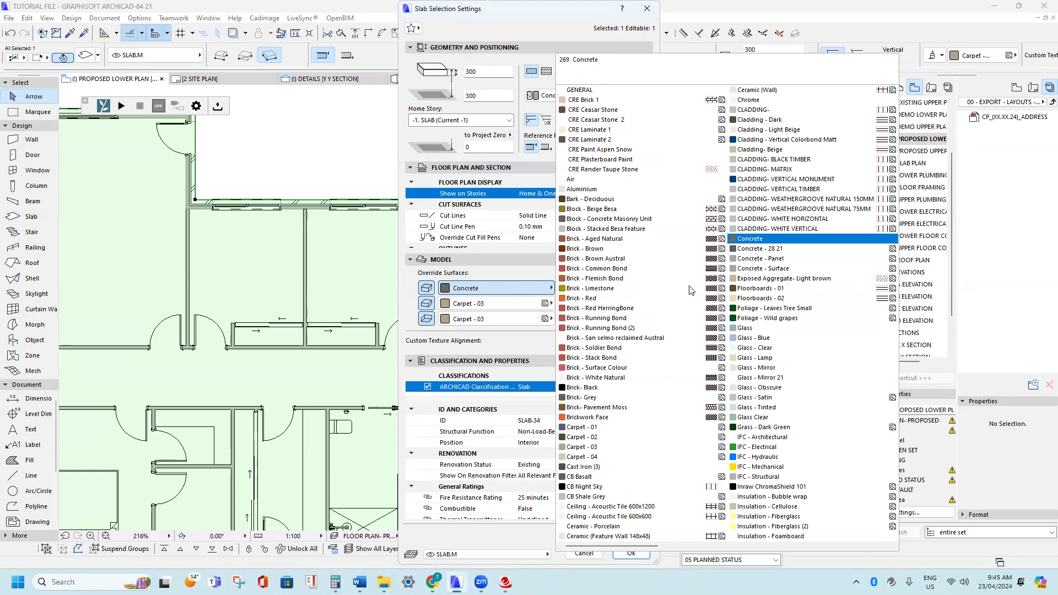
key("Return")
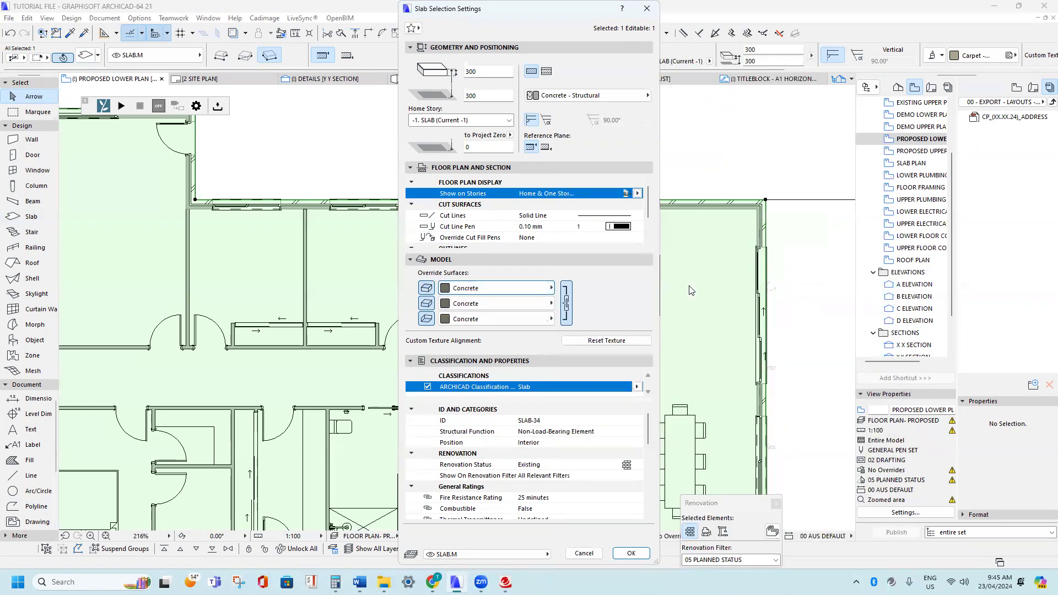
left_click(631, 553)
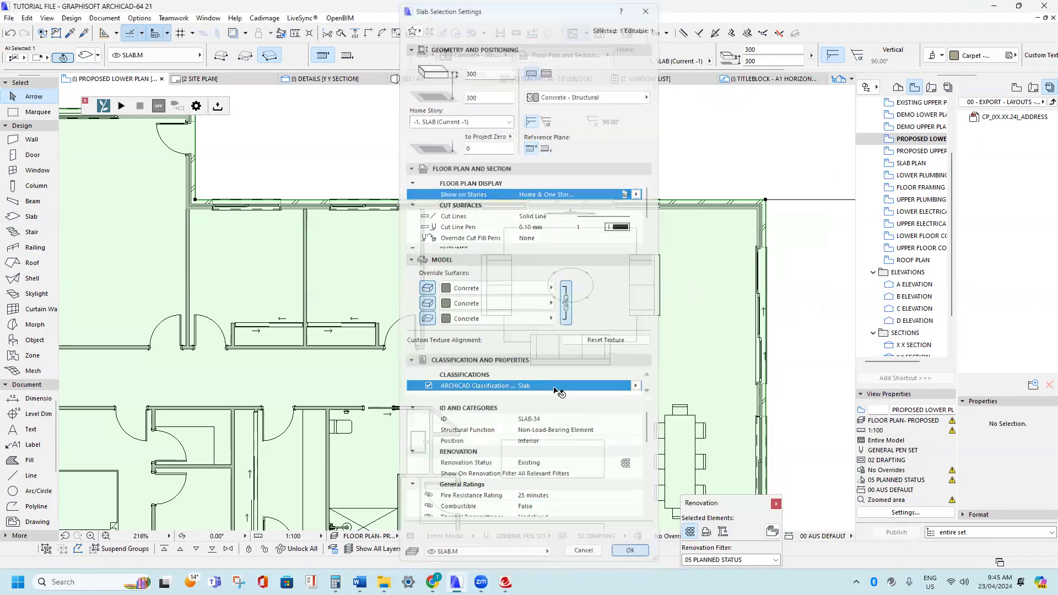
scroll(447, 281, "down", 3)
key("Escape")
- Offset the short upper edge of the timber deck slab outward so it extends past the living room's corner
scroll(686, 248, "up", 3)
middle_click_drag(686, 248, 571, 283)
scroll(573, 284, "down", 3)
scroll(534, 264, "up", 3)
scroll(532, 259, "down", 3)
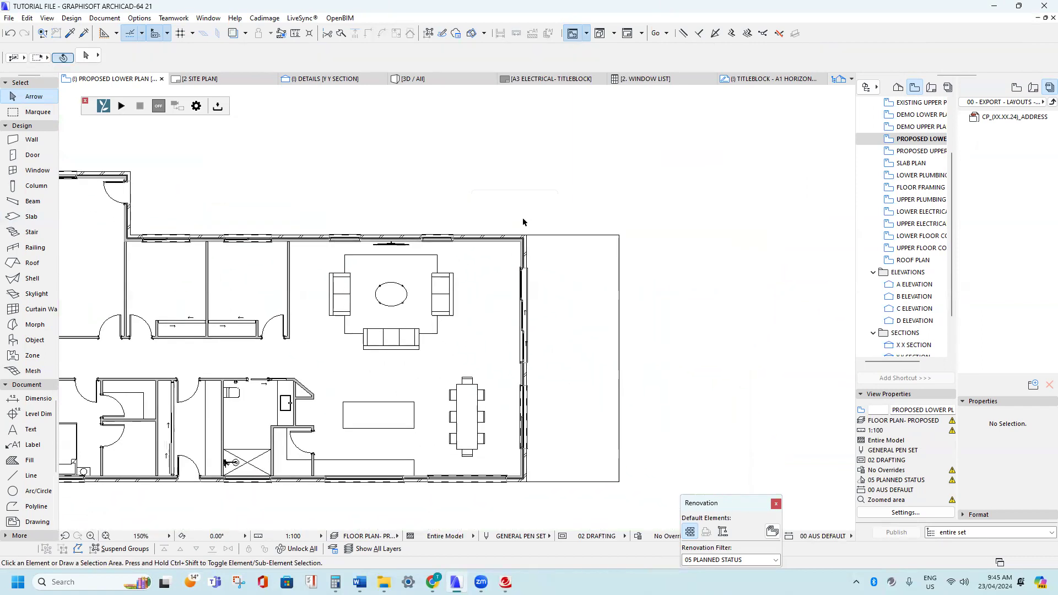
scroll(527, 226, "up", 4)
left_click(551, 246)
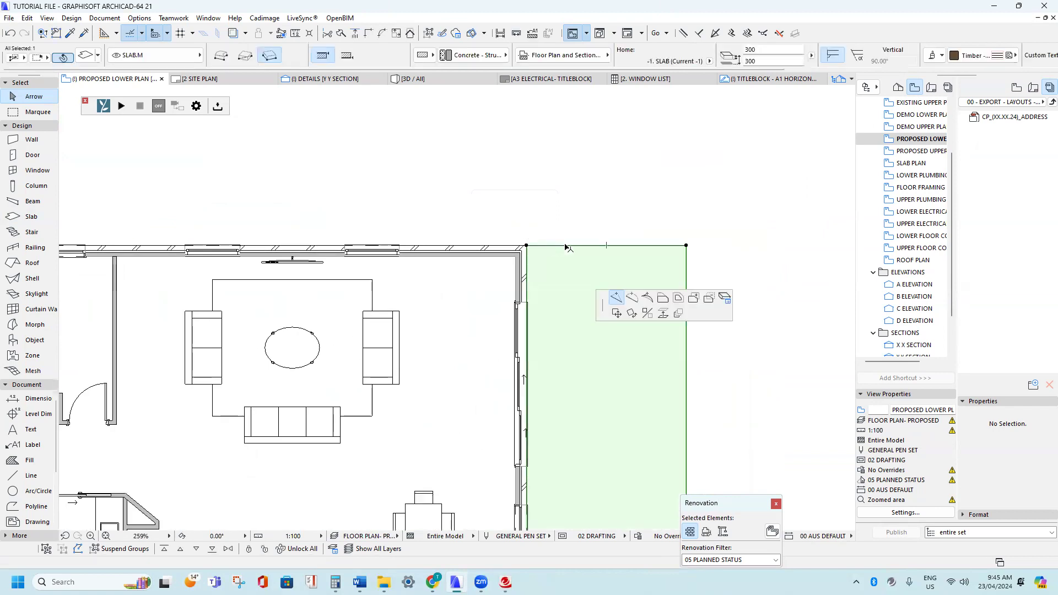
left_click(566, 245)
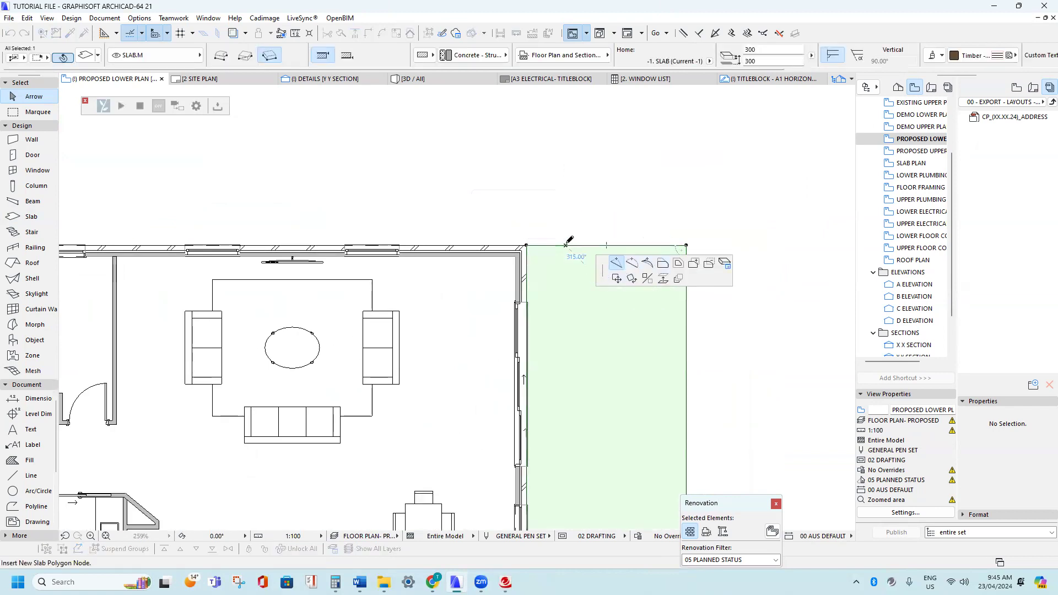
left_click(665, 265)
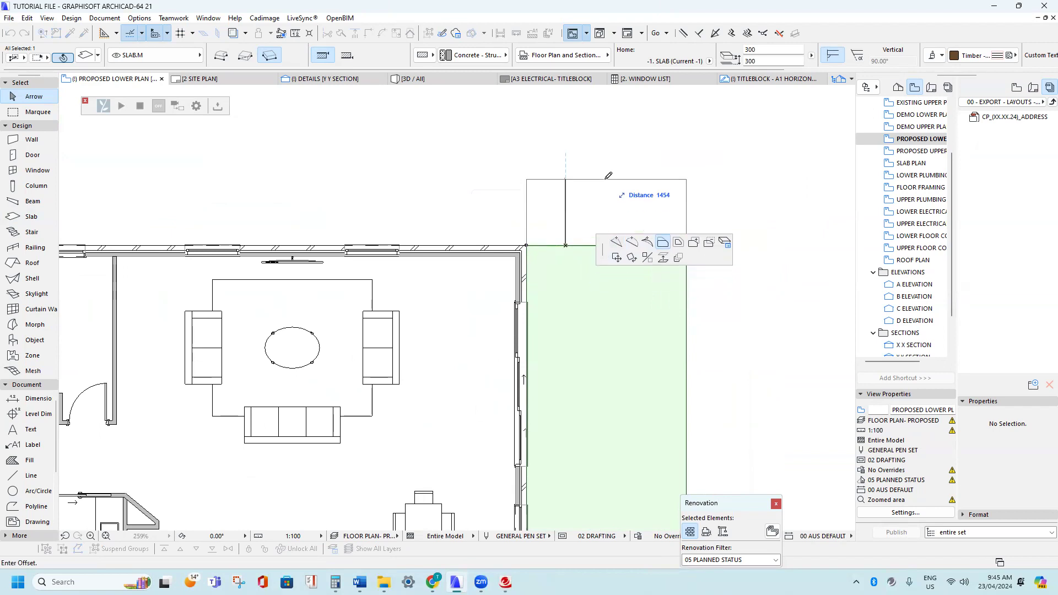
type("3")
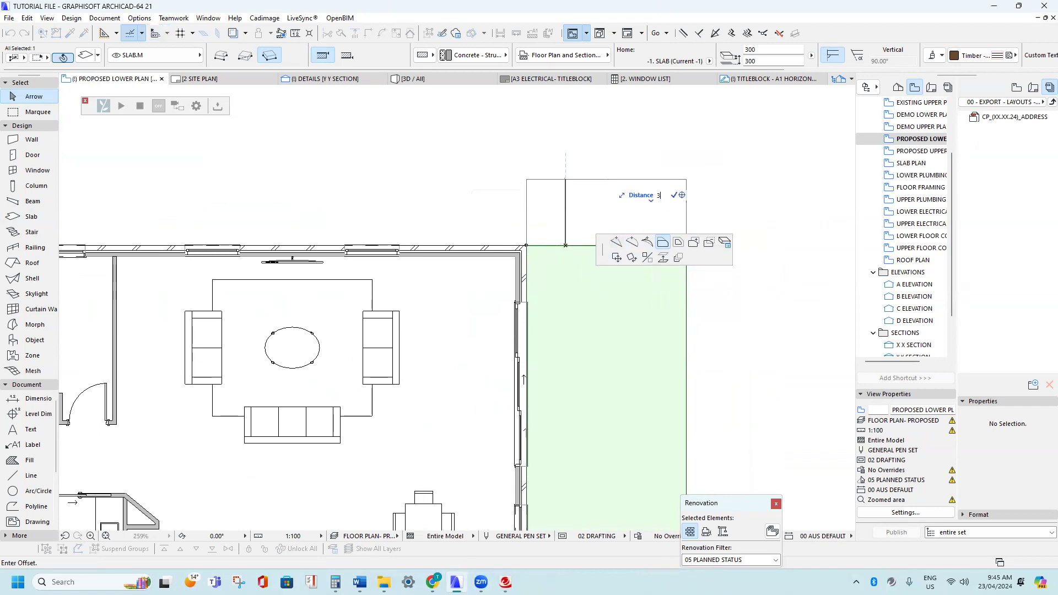
key("Return")
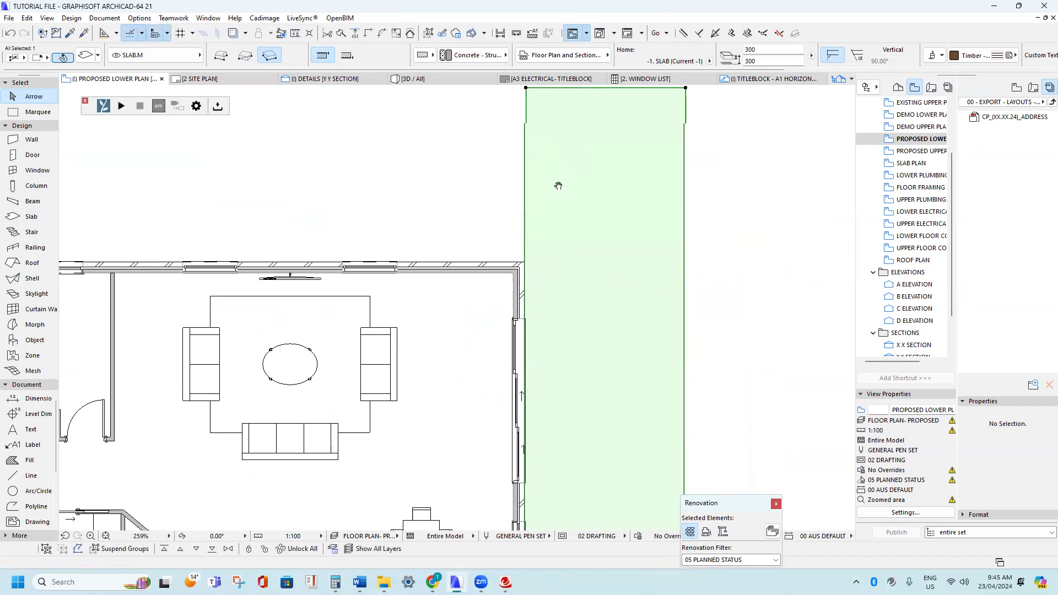
- Offset the short upper edge of the timber deck slab inward by 500 mm
scroll(557, 177, "up", 3)
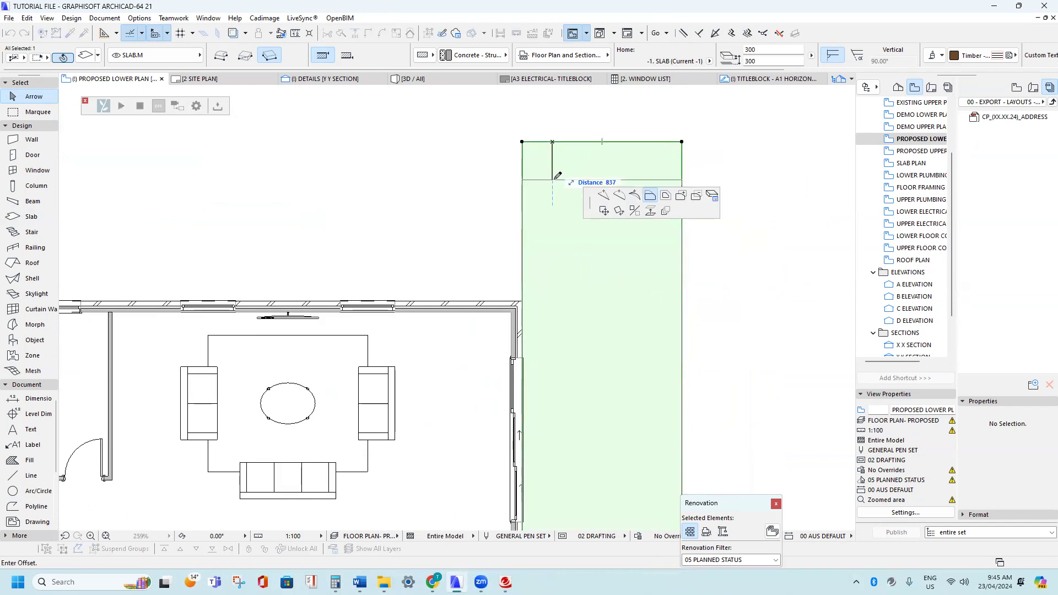
type("50")
key("Return")
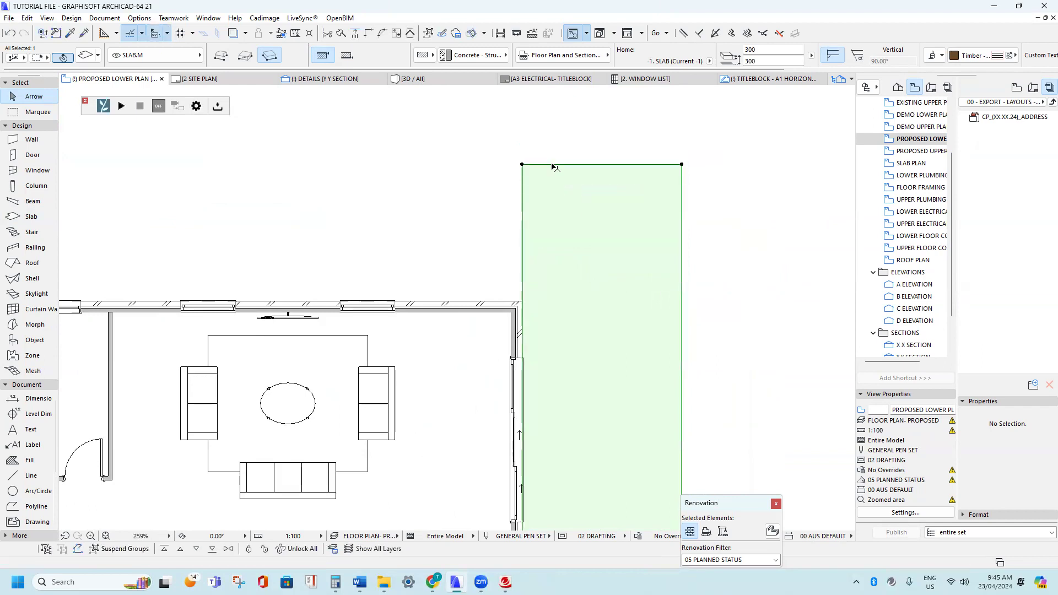
- Add a 3000 mm long rectangle to the deck slab's upper inner corner, reaching down to the living room's outer wall, and deselect the slab
left_click(522, 163)
left_click(619, 219)
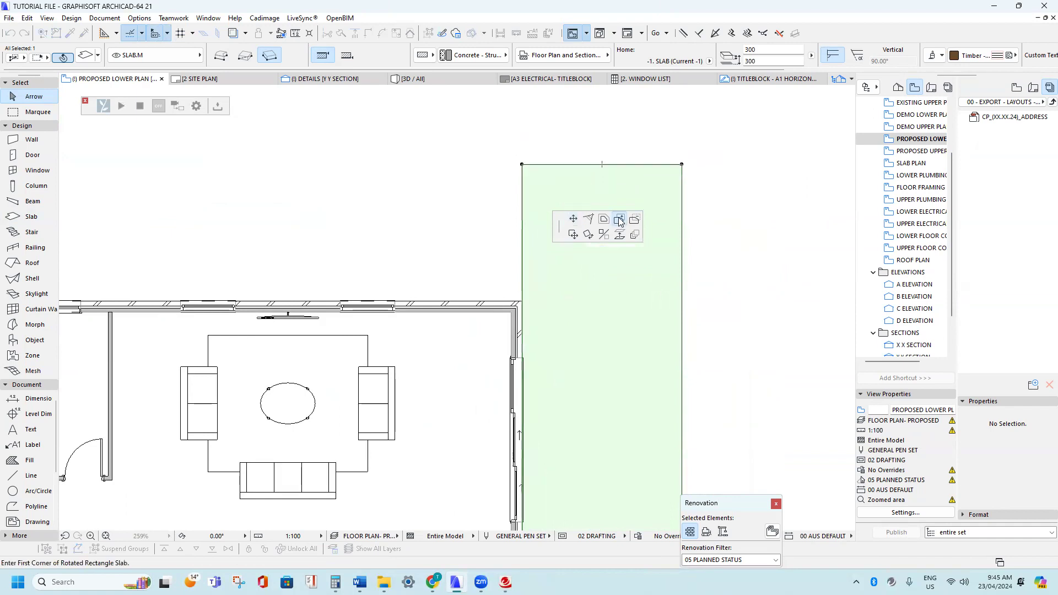
left_click(522, 164)
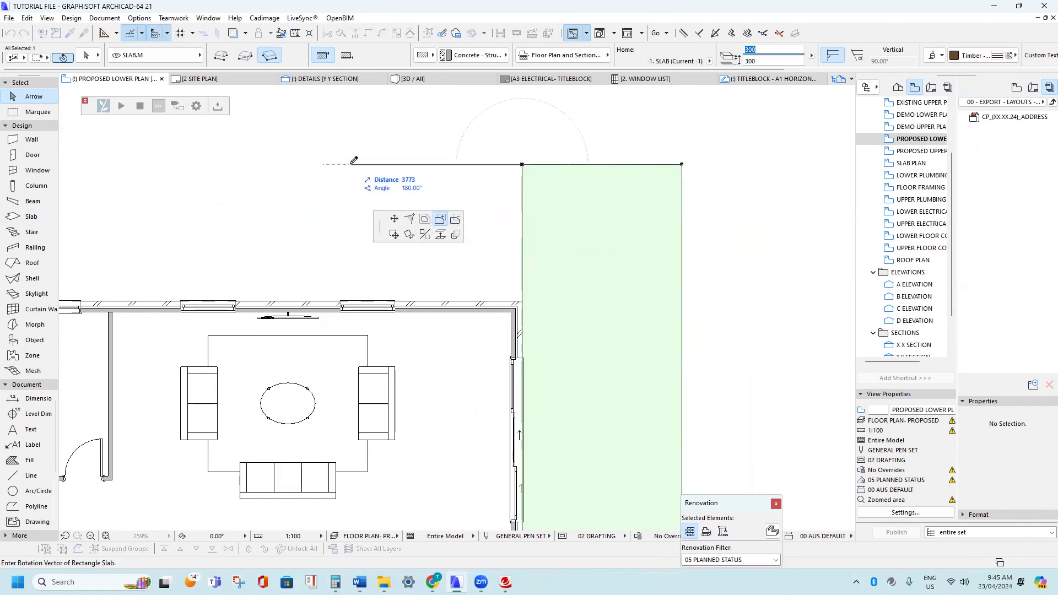
key("Tab")
type("3000")
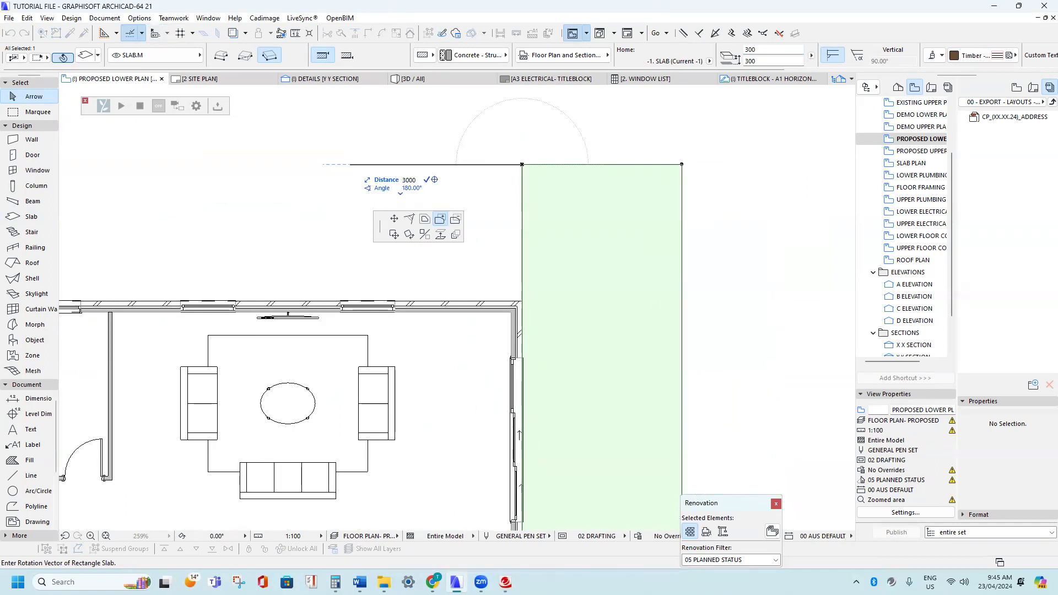
key("Return")
scroll(523, 298, "up", 3)
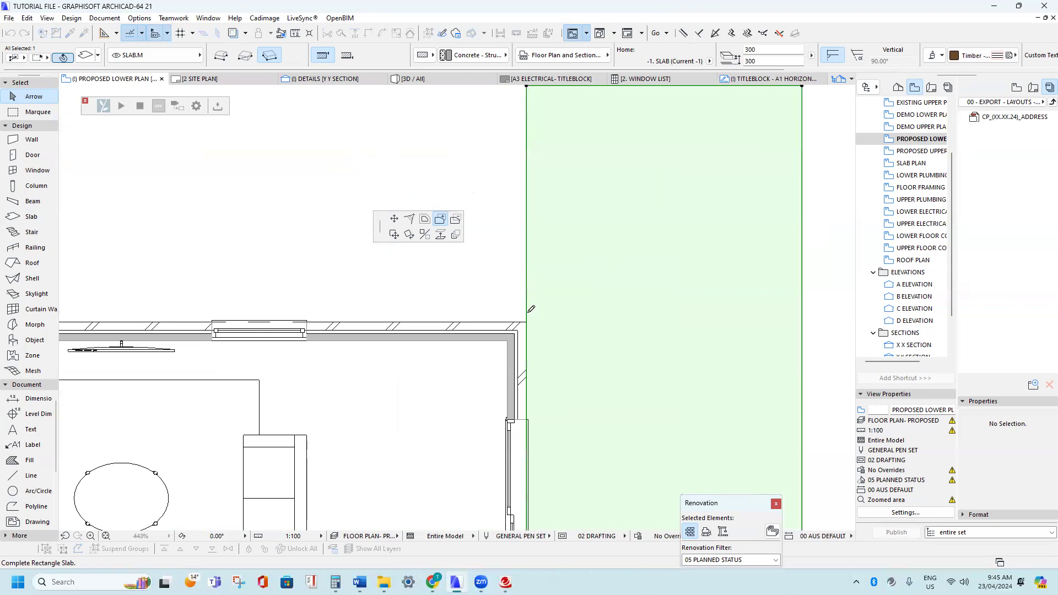
left_click(526, 321)
scroll(523, 315, "down", 3)
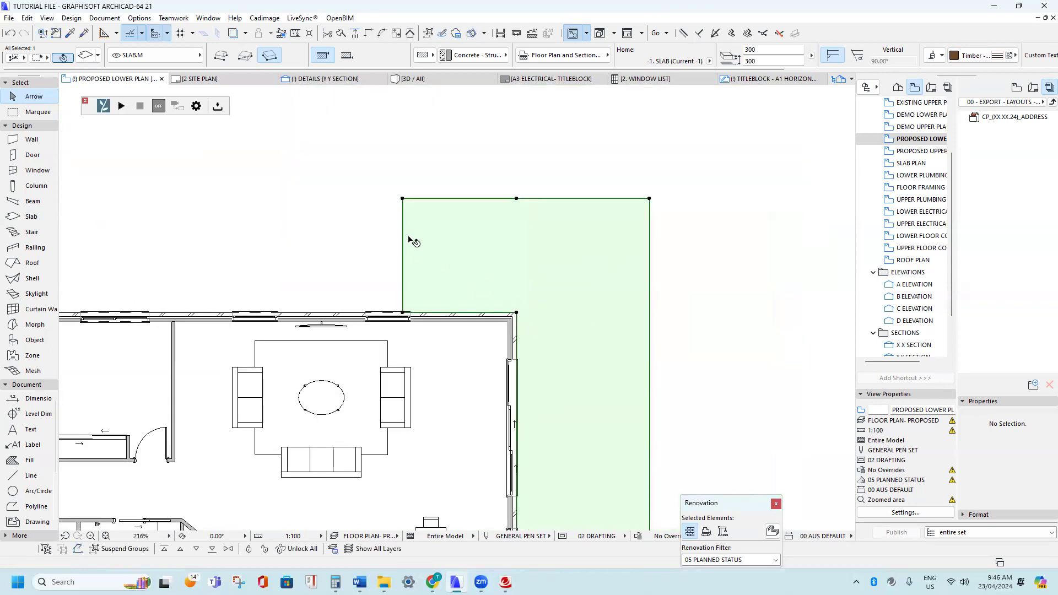
key("Escape")
- Select the deck slab and offset the added wing's end edge back to the living room's corner, removing the wing along the wall
scroll(386, 159, "down", 4)
scroll(386, 194, "up", 3)
scroll(386, 194, "down", 2)
middle_click_drag(386, 181, 386, 158)
scroll(408, 170, "down", 1)
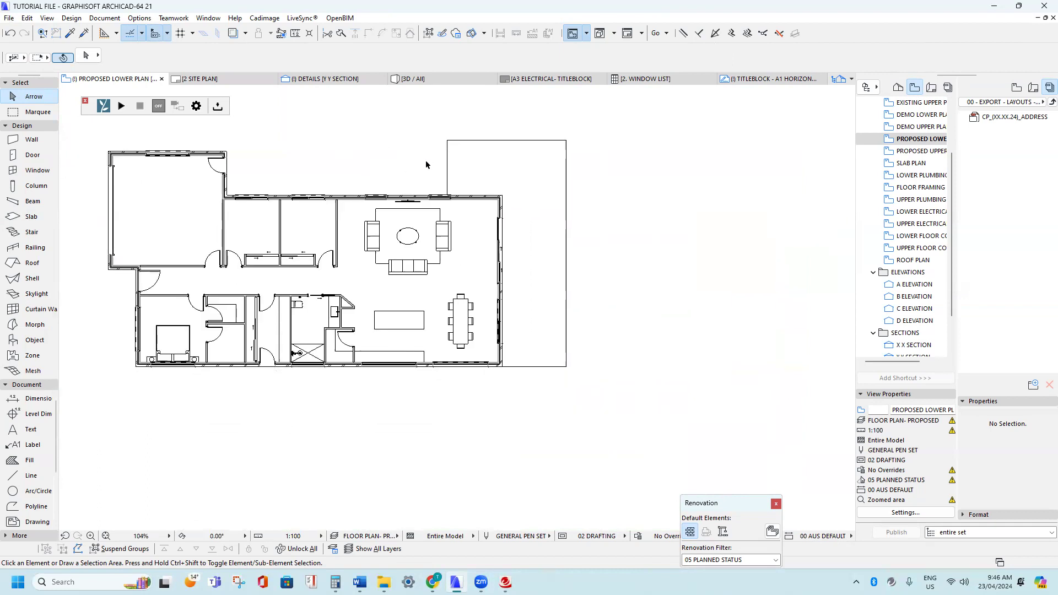
left_click(548, 169)
scroll(524, 161, "up", 3)
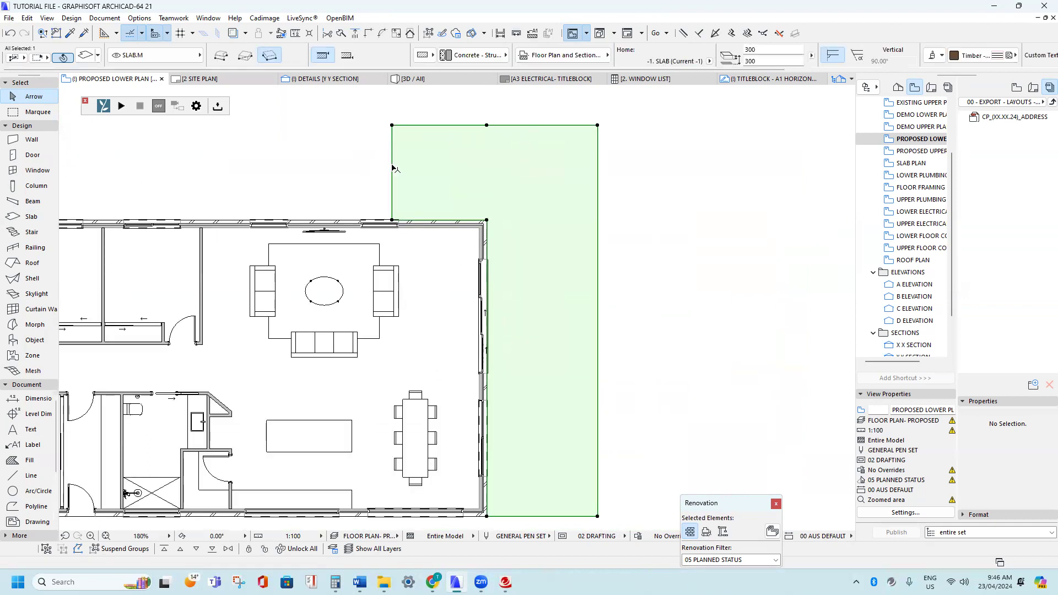
scroll(395, 168, "down", 4)
scroll(448, 164, "up", 4)
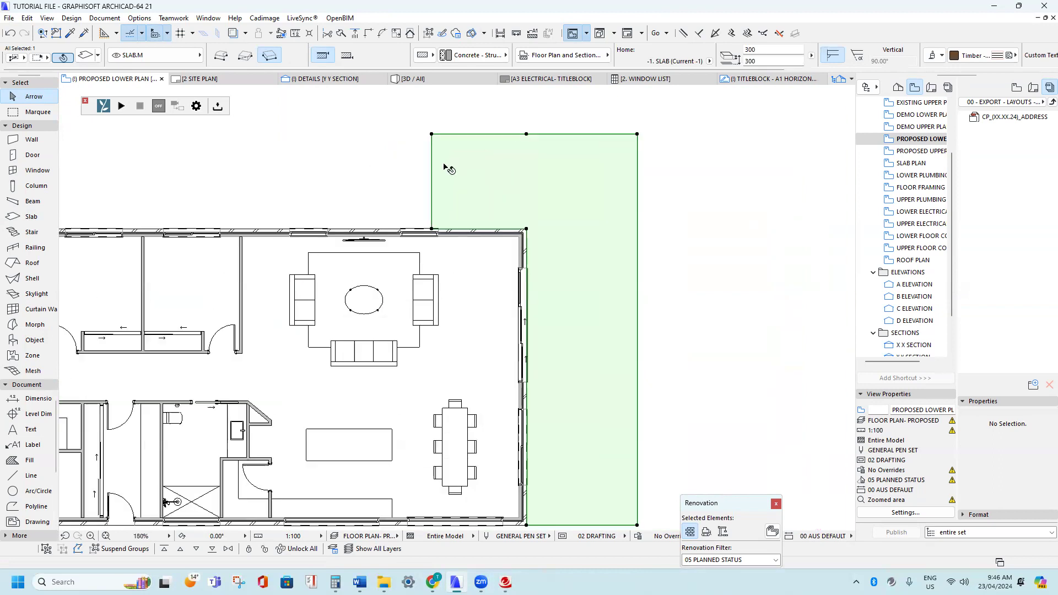
left_click(431, 192)
scroll(539, 198, "up", 2)
middle_click_drag(538, 197, 350, 232)
left_click(336, 275)
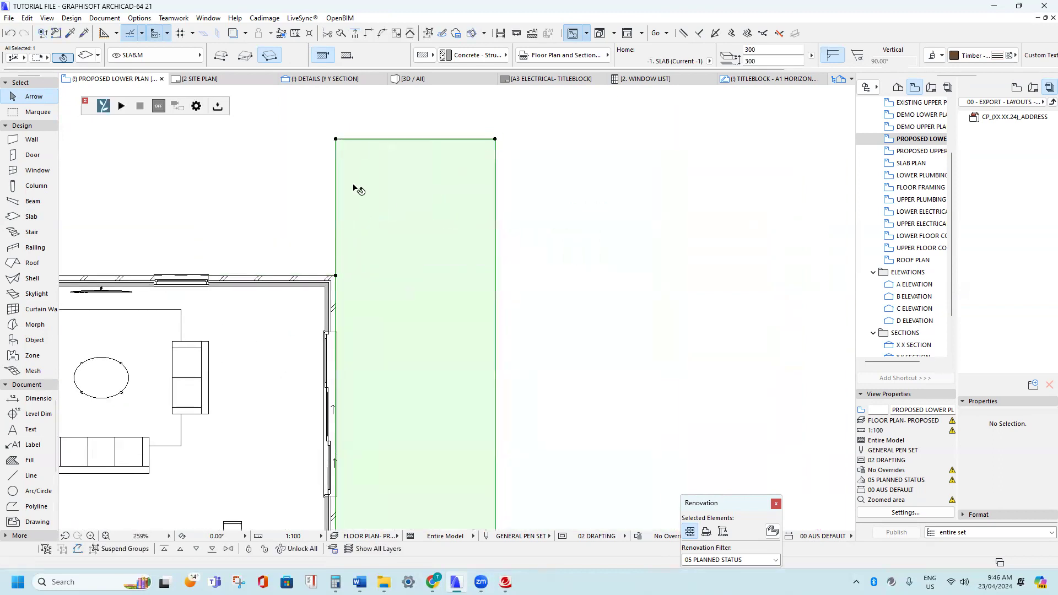
- Offset the deck slab's short upper edge back to line up with the living room's outer wall corner
left_click(371, 139)
scroll(346, 261, "up", 2)
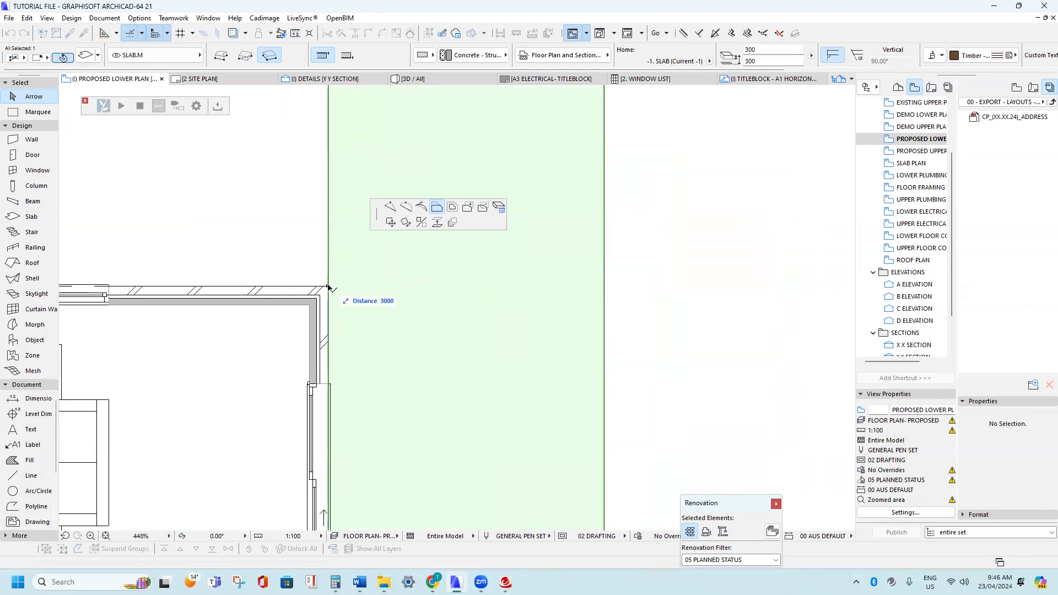
left_click(331, 282)
scroll(345, 272, "down", 5)
scroll(457, 215, "up", 2)
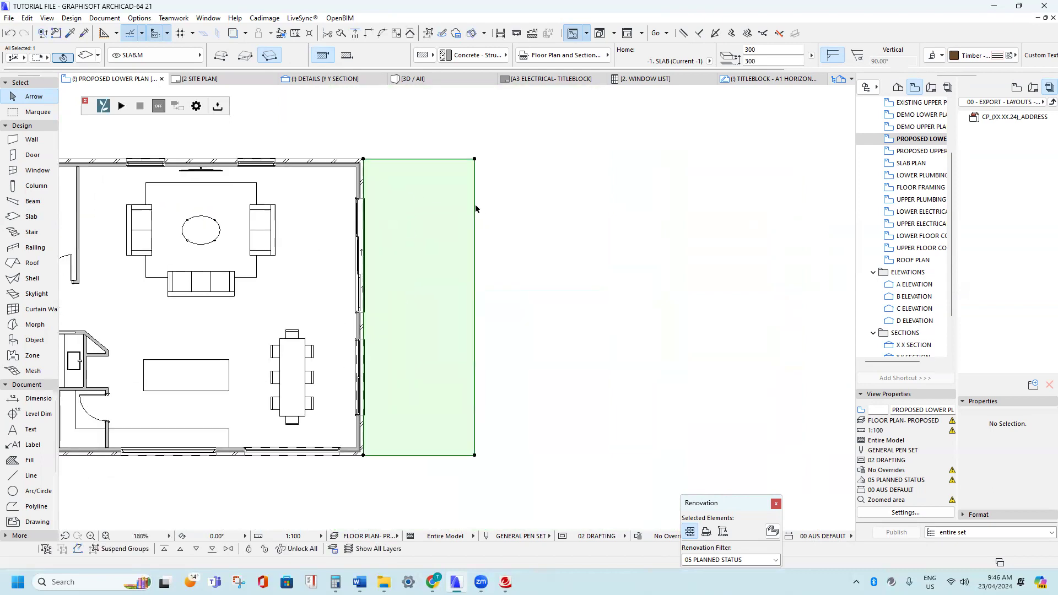
- Offset the deck slab's long outer edge away from the house by 500 mm two times and deselect the slab
left_click(475, 204)
type("500")
key("Return")
left_click(491, 205)
scroll(389, 163, "up", 2)
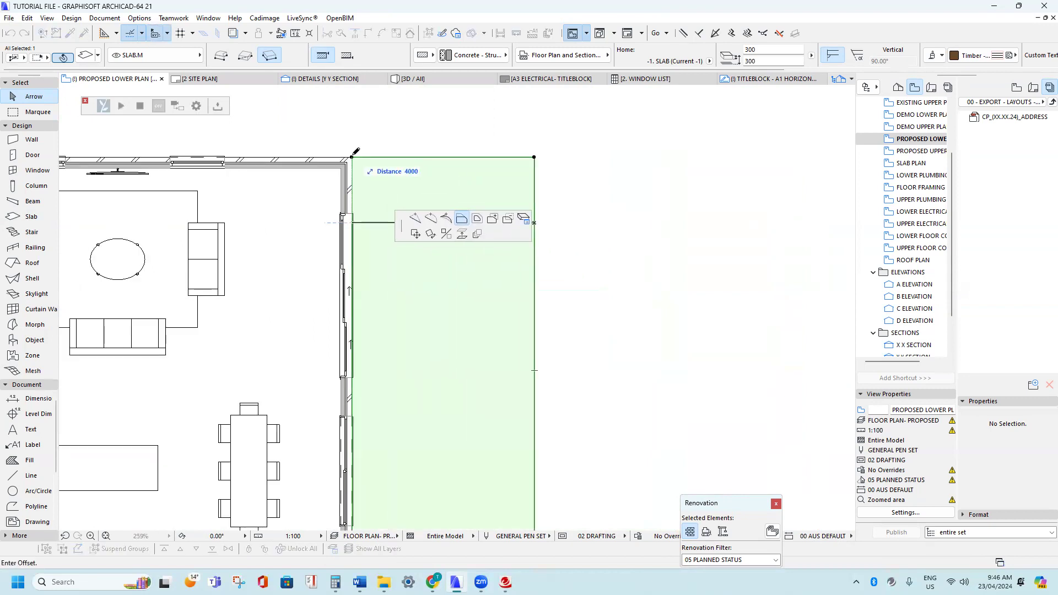
scroll(355, 151, "down", 4)
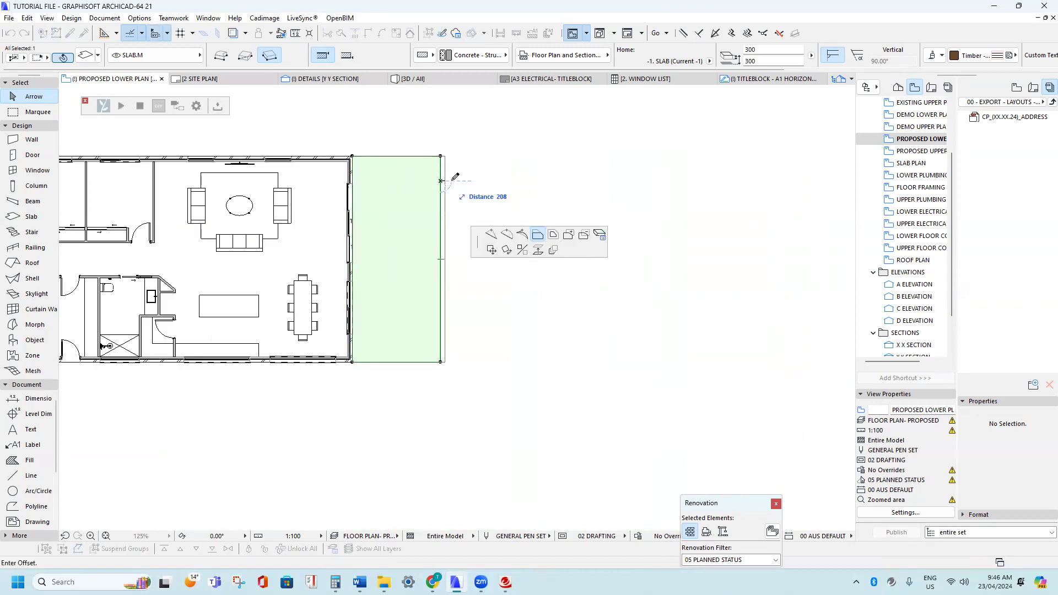
key("Tab")
type("500")
key("Return")
scroll(435, 181, "down", 1)
middle_click_drag(422, 182, 534, 234)
key("Escape")
- Select the deck slab and offset its short lower edge outward so it extends past the dining area's corner
scroll(458, 248, "up", 3)
scroll(458, 249, "down", 2)
middle_click_drag(456, 243, 452, 230)
scroll(462, 387, "up", 5)
scroll(462, 388, "down", 3)
middle_click_drag(463, 386, 499, 295)
scroll(481, 264, "down", 3)
scroll(503, 296, "up", 3)
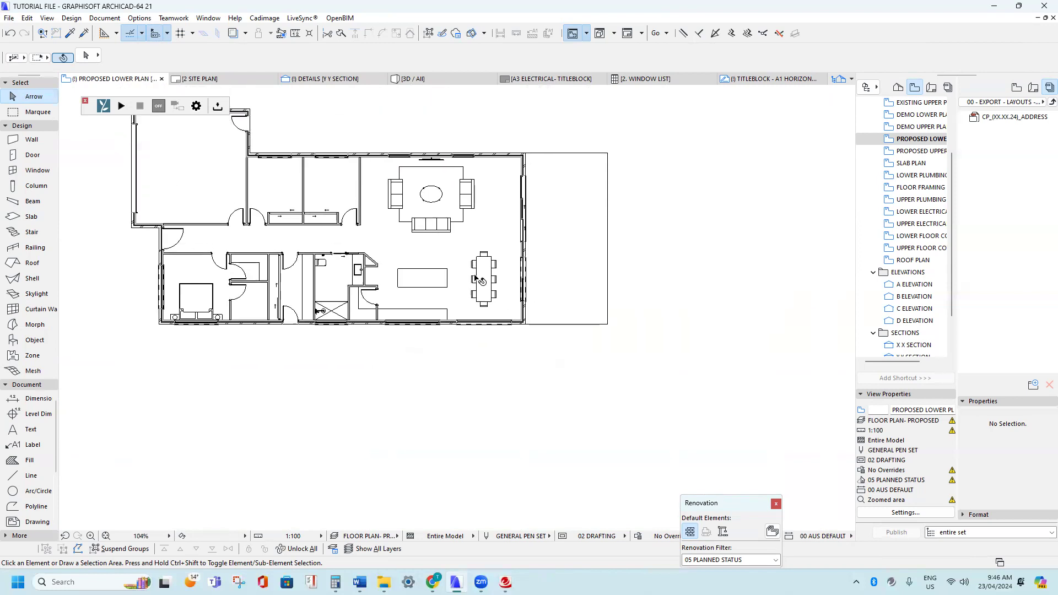
left_click(547, 335)
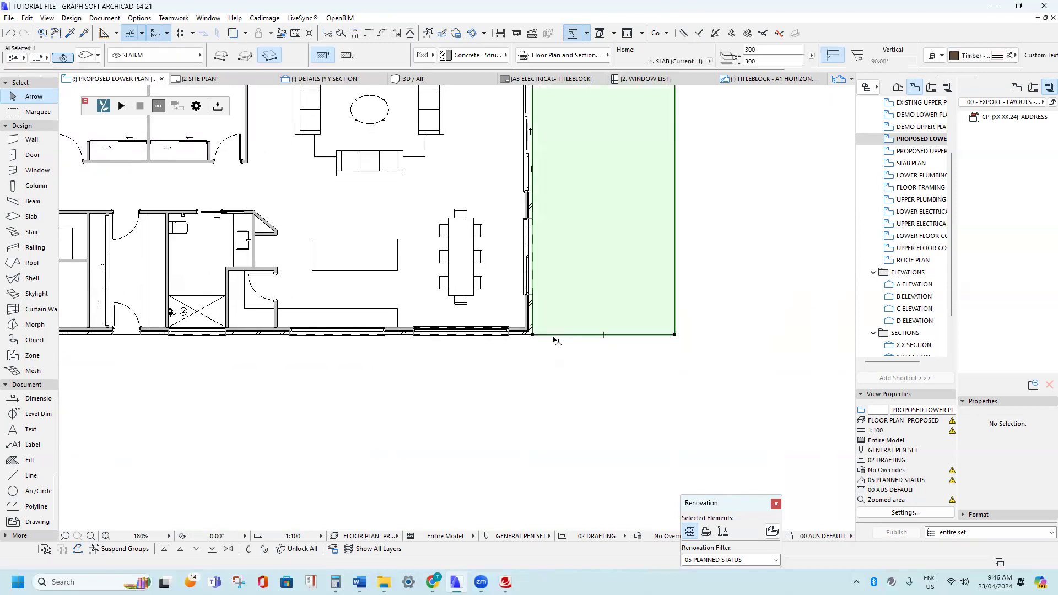
scroll(492, 366, "down", 3)
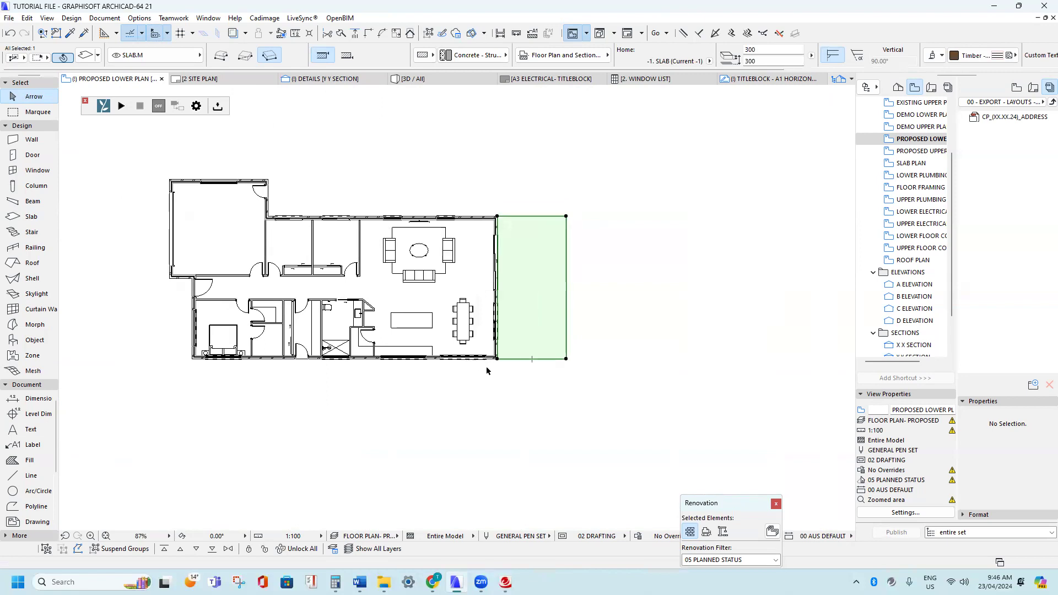
scroll(501, 371, "up", 4)
left_click(508, 347)
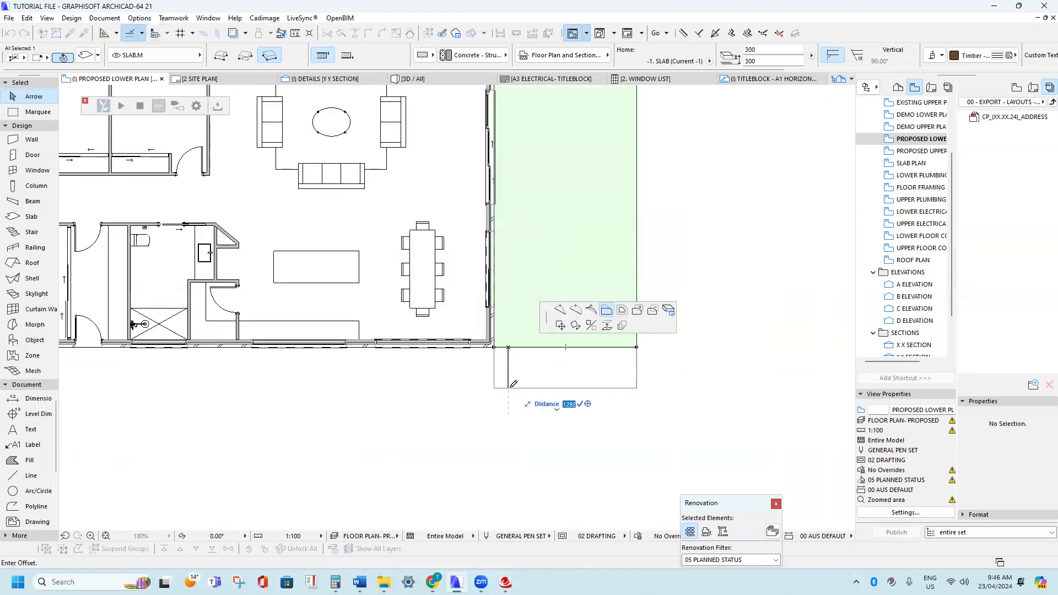
left_click(508, 442)
middle_click_drag(506, 428, 513, 364)
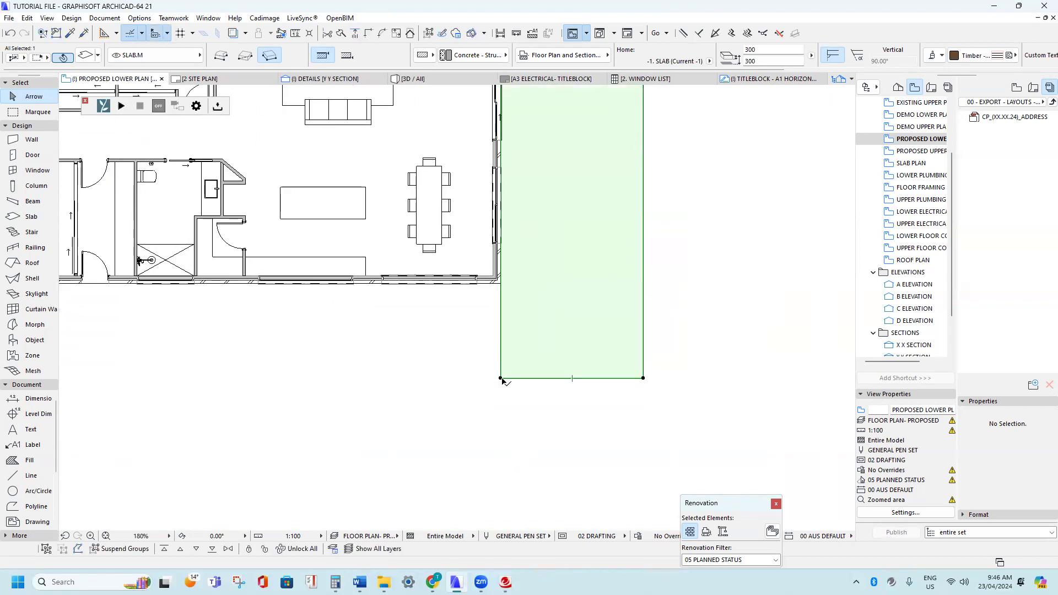
left_click(501, 379)
left_click(500, 379)
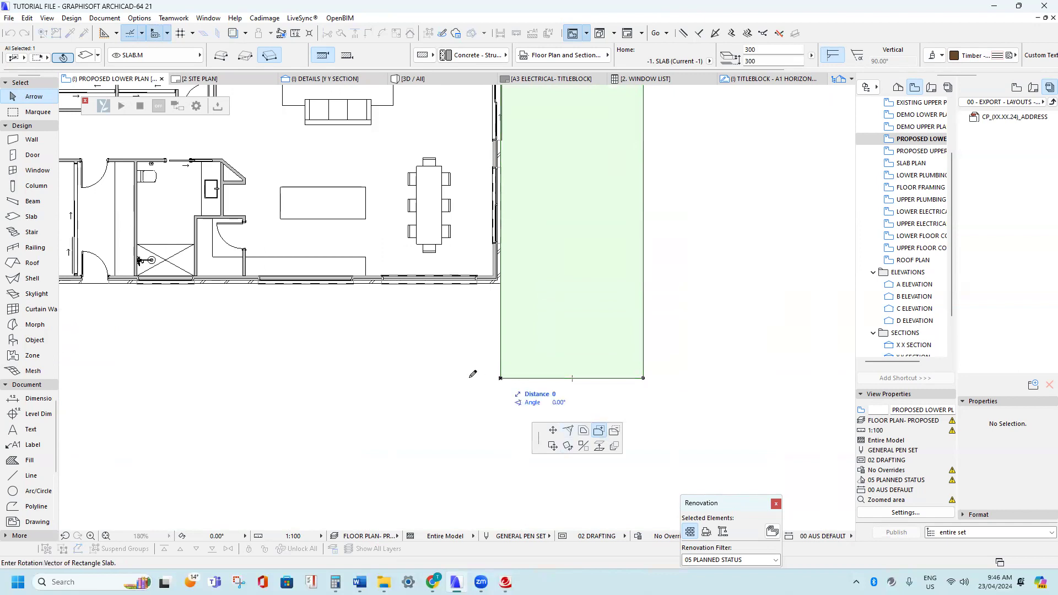
key("Tab")
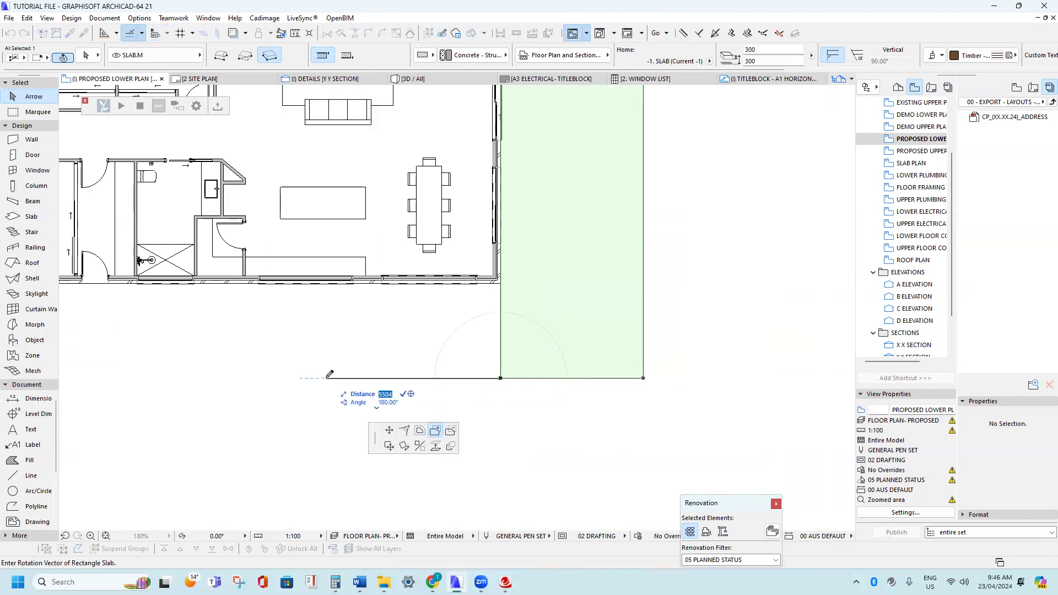
type("3000")
key("Return")
scroll(414, 353, "up", 4)
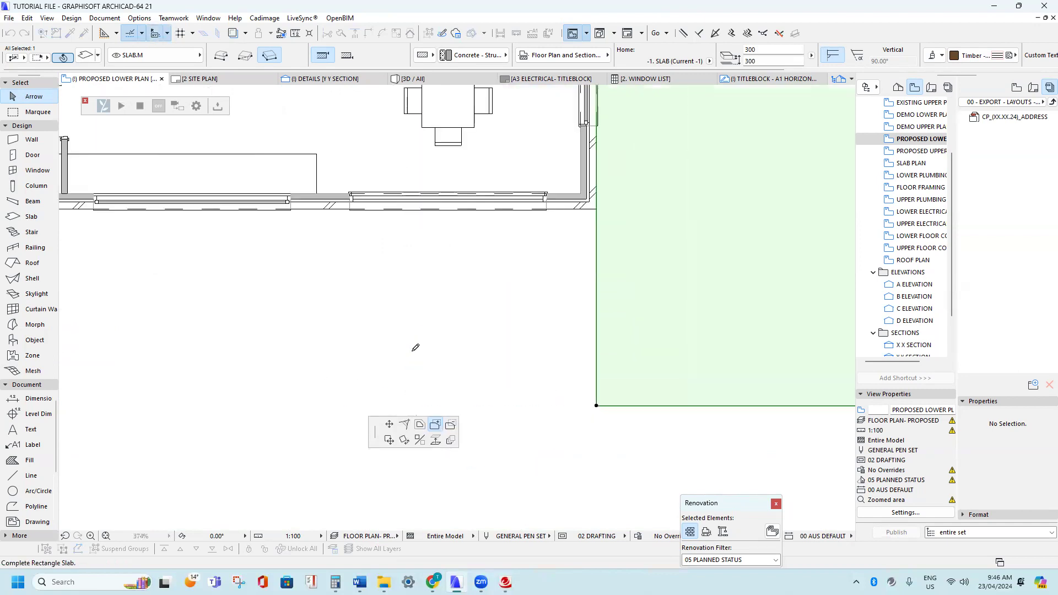
scroll(598, 207, "down", 4)
middle_click_drag(574, 228, 556, 253)
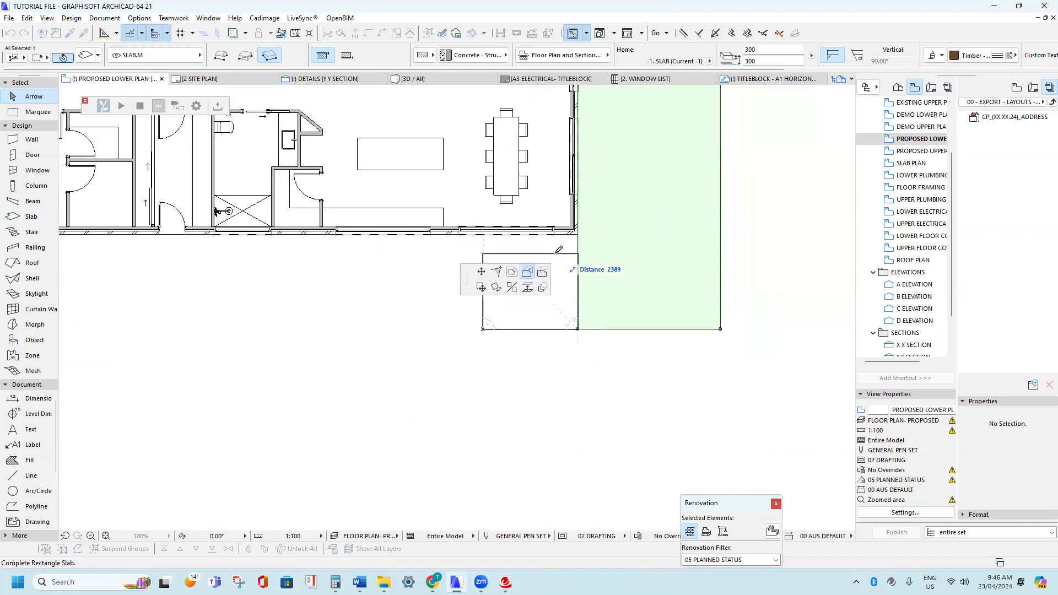
key("Escape")
- Undo the offset of the deck slab's lower edge and clear the selection
key("ctrl+z")
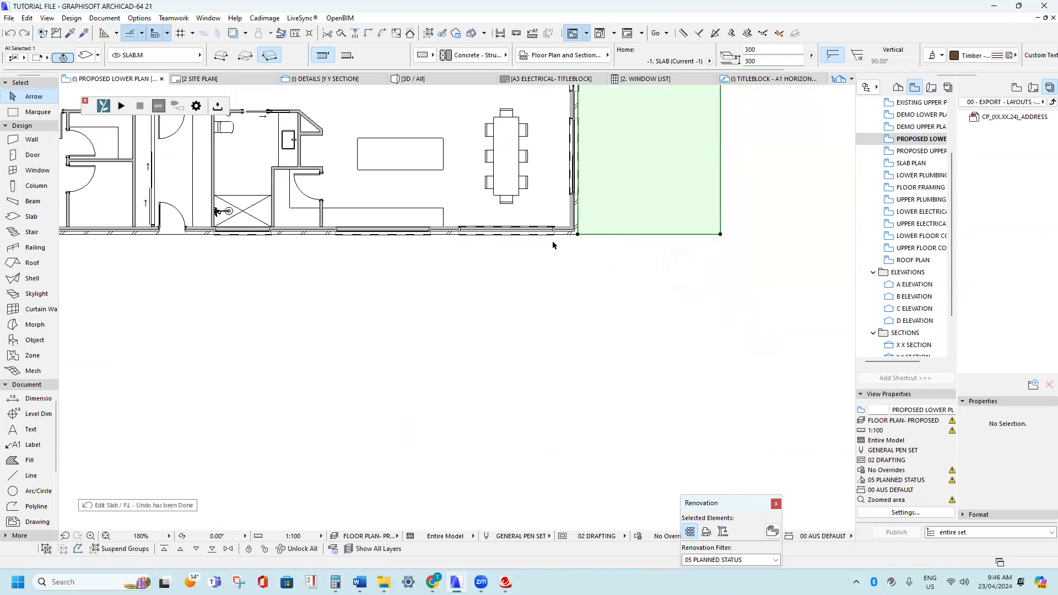
scroll(565, 231, "up", 4)
scroll(442, 346, "down", 4)
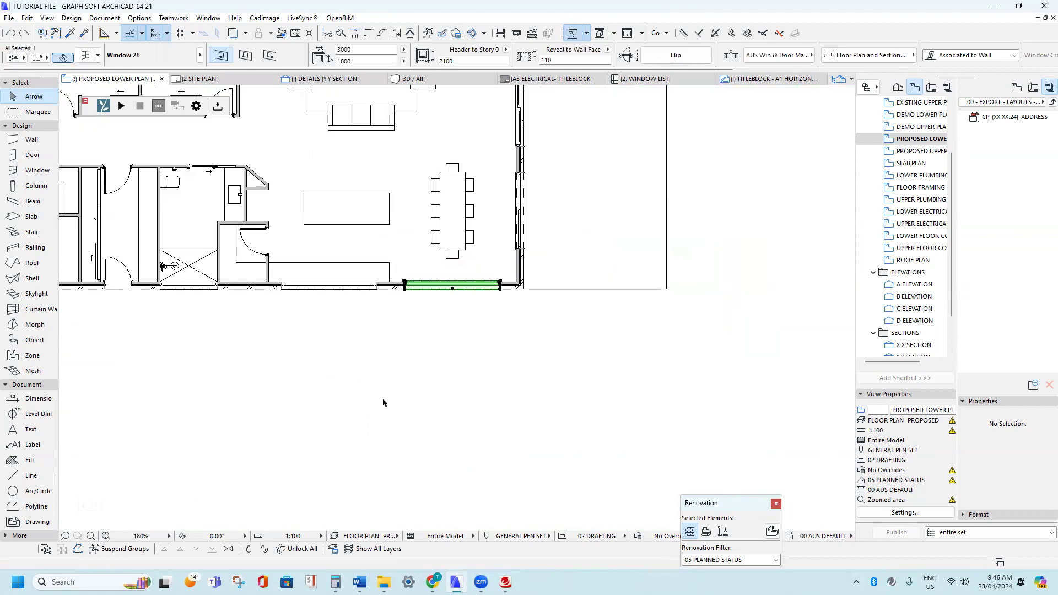
scroll(502, 401, "down", 3)
middle_click_drag(485, 301, 464, 355)
key("Escape")
- Examine the timber deck slab's extent along the living and dining side of the house
middle_click_drag(379, 321, 537, 310)
scroll(688, 261, "up", 1)
left_click(678, 225)
scroll(655, 225, "down", 1)
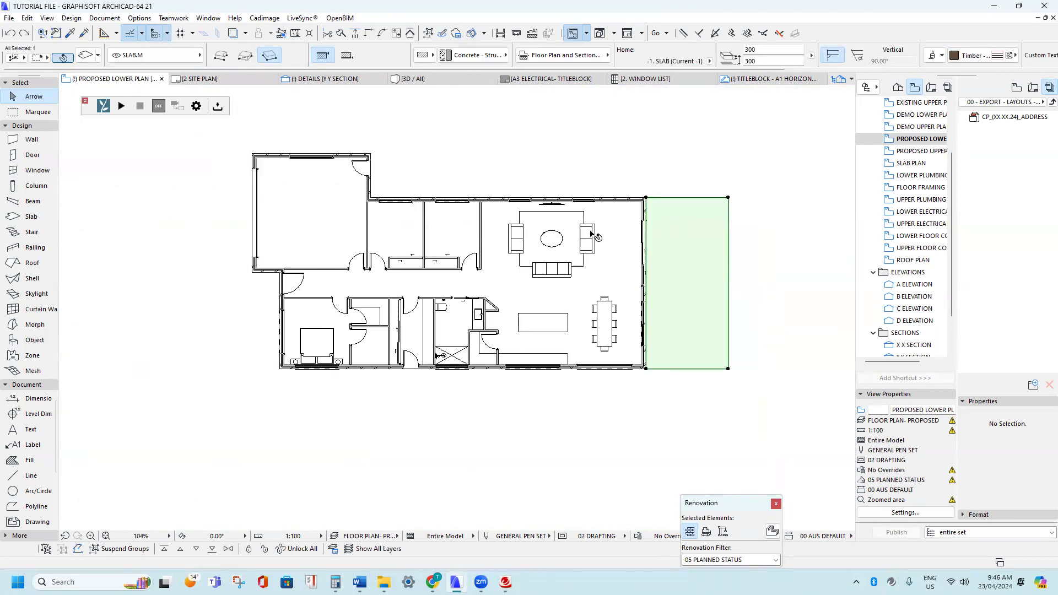
scroll(276, 239, "up", 3)
mouse_move(276, 234)
middle_mouse_down()
mouse_move(249, 231)
mouse_move(257, 238)
middle_mouse_up()
scroll(255, 229, "down", 1)
middle_click_drag(350, 254, 280, 250)
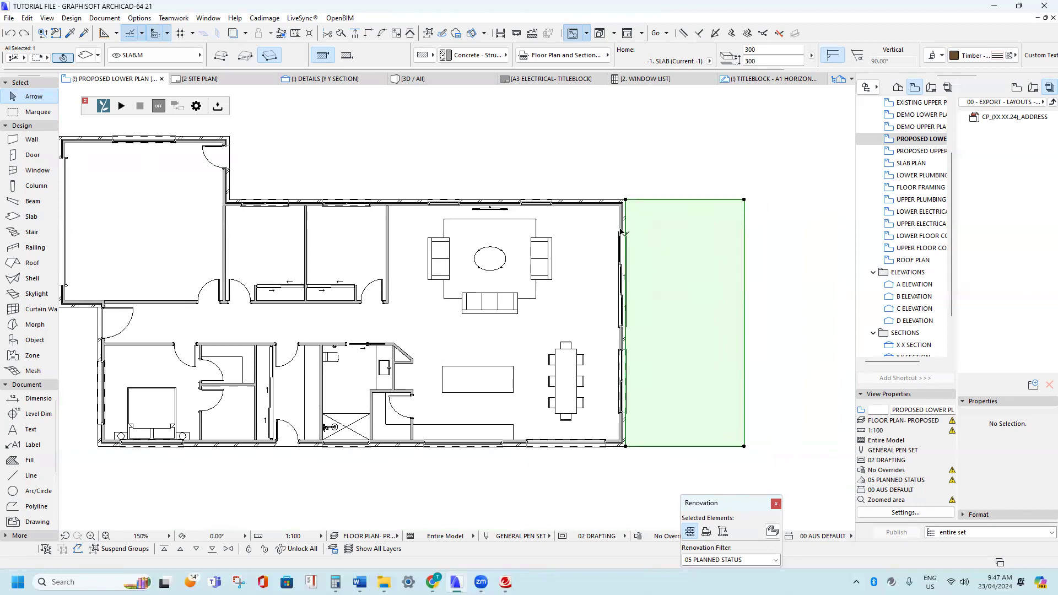
middle_click_drag(527, 223, 563, 234)
key("Escape")
middle_click_drag(350, 227, 413, 224)
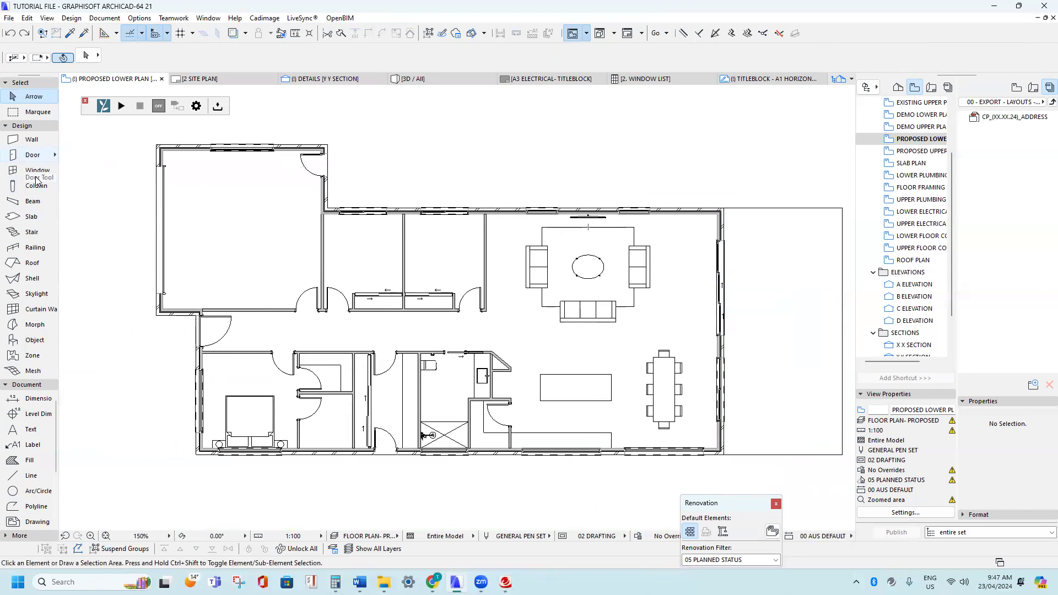
scroll(488, 336, "up", 2)
scroll(488, 337, "down", 2)
middle_click_drag(277, 169, 274, 187)
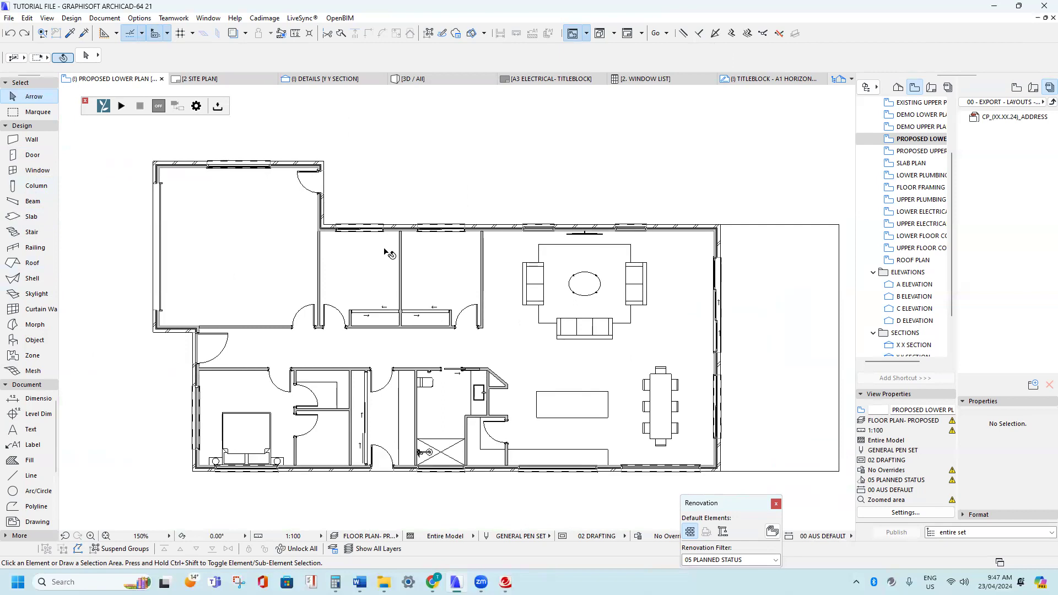
left_click(383, 230)
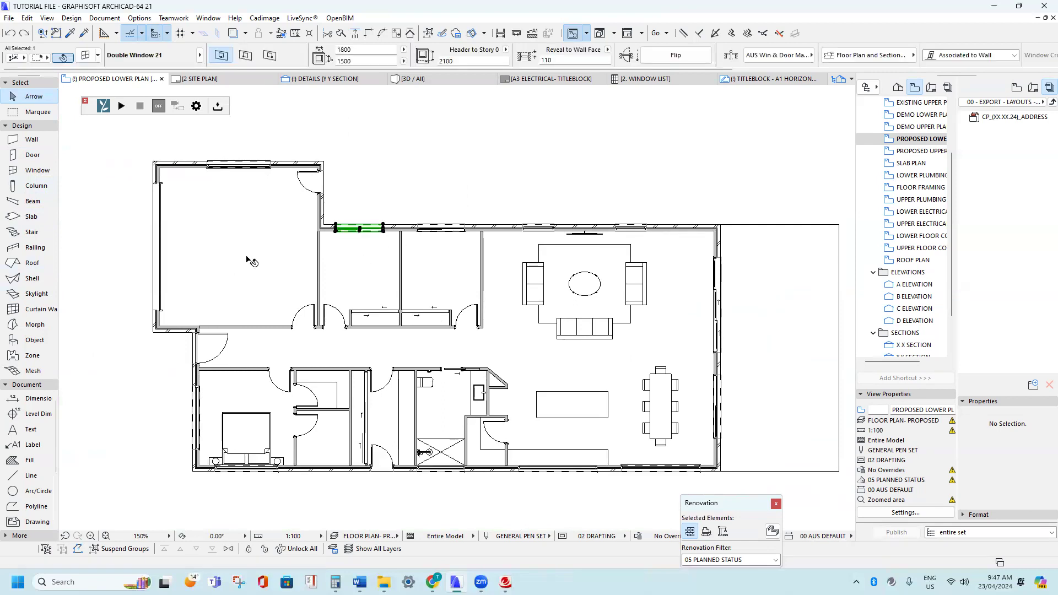
left_click(247, 260)
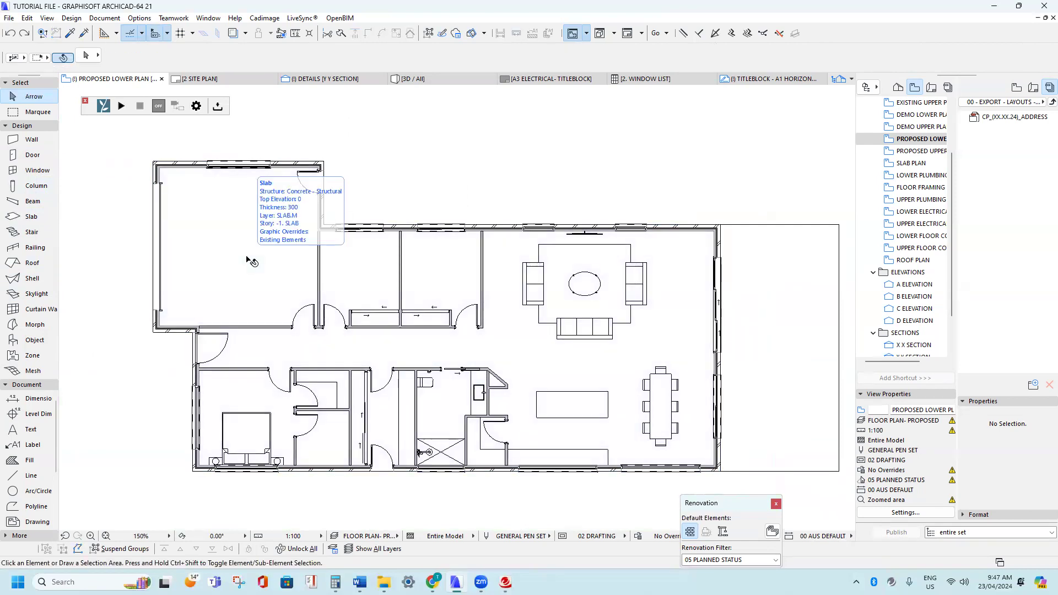
scroll(490, 293, "up", 1)
scroll(474, 285, "down", 2)
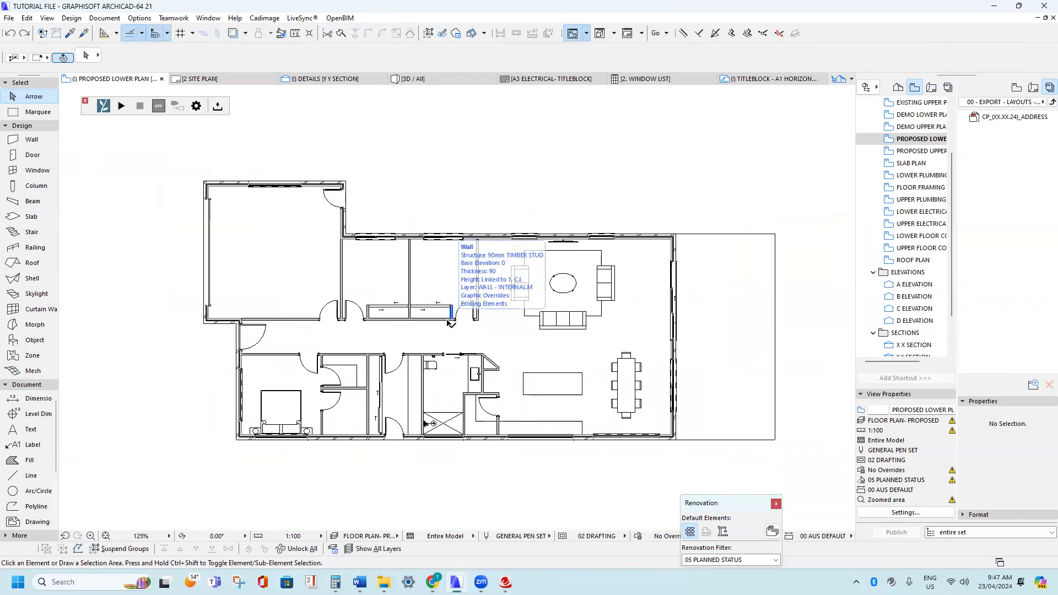
- Try to generate a multi-plane roof from the outer wall outline, showing the hidden ROOF- STRUCTURE.A layer
left_click(13, 266)
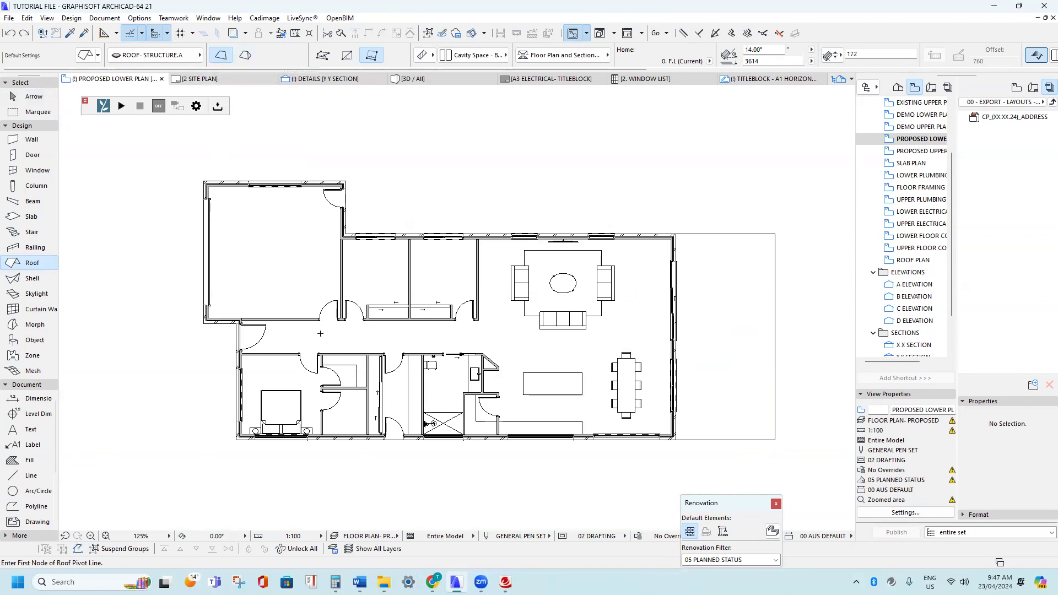
left_click(246, 56)
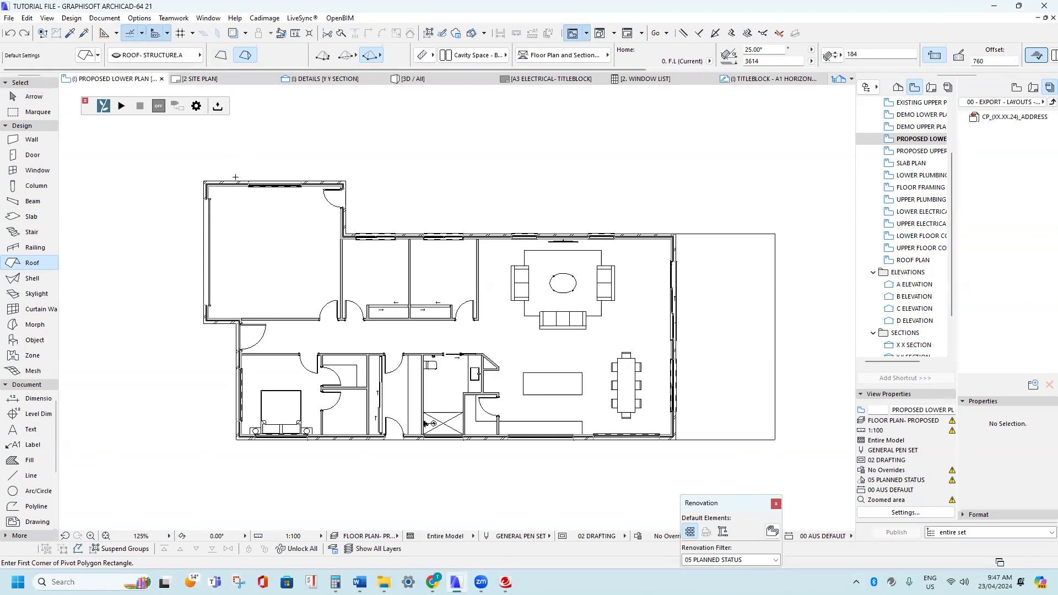
left_click(215, 178)
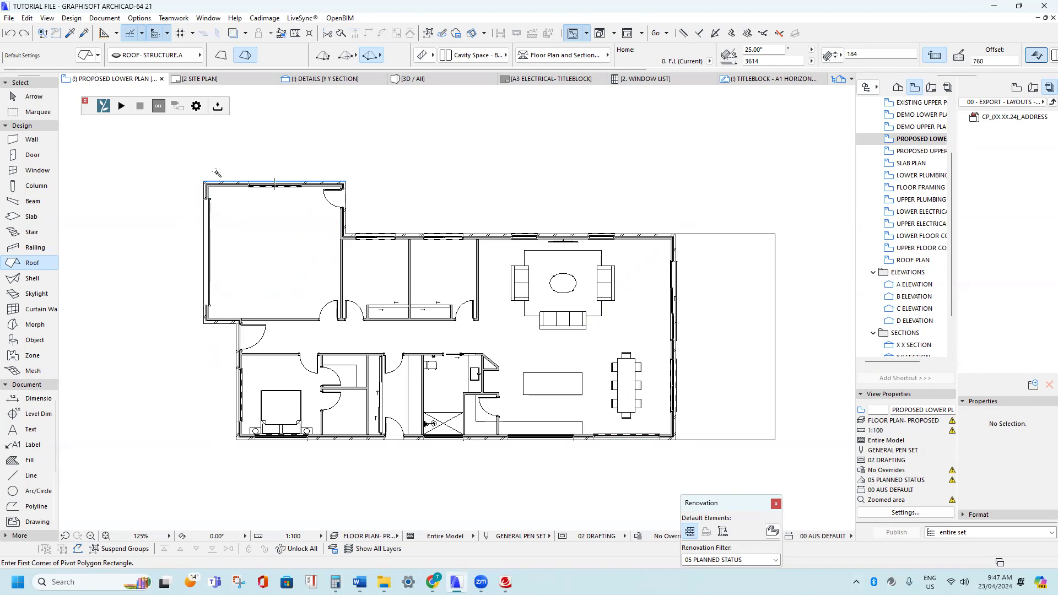
left_click(221, 55)
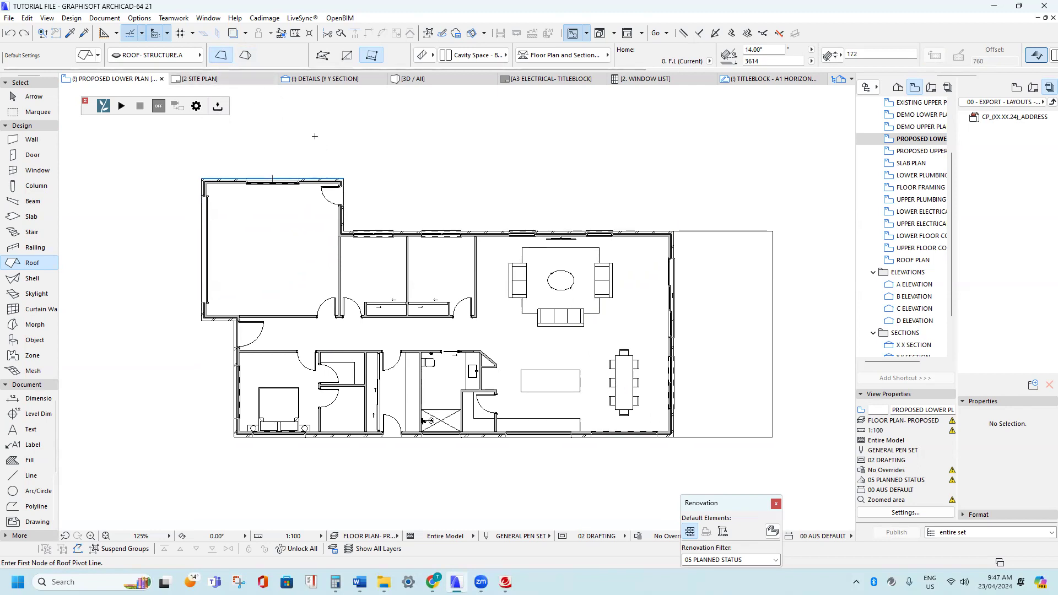
scroll(317, 141, "up", 1)
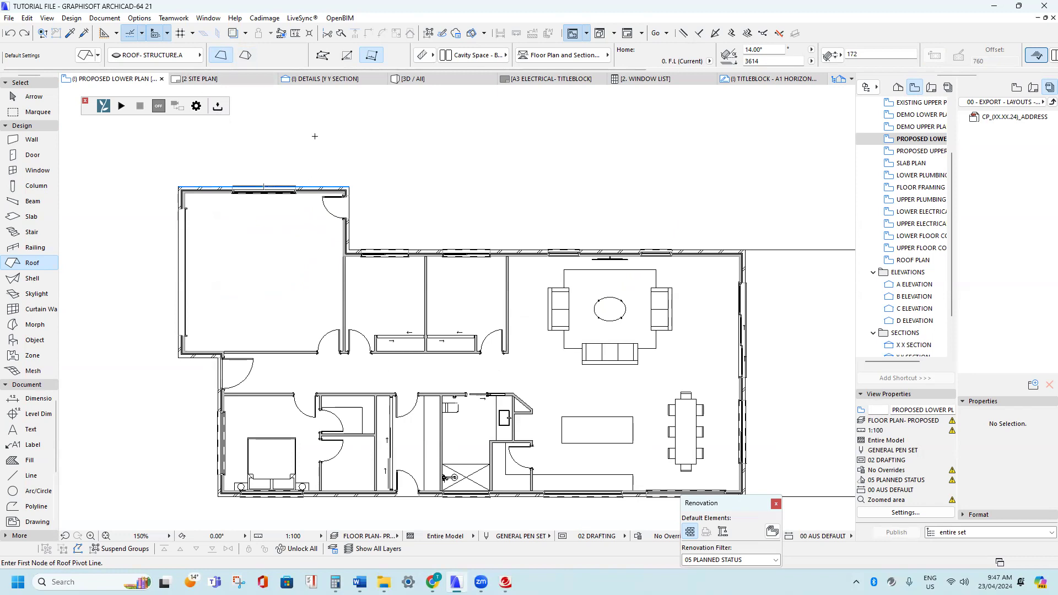
left_click(245, 54)
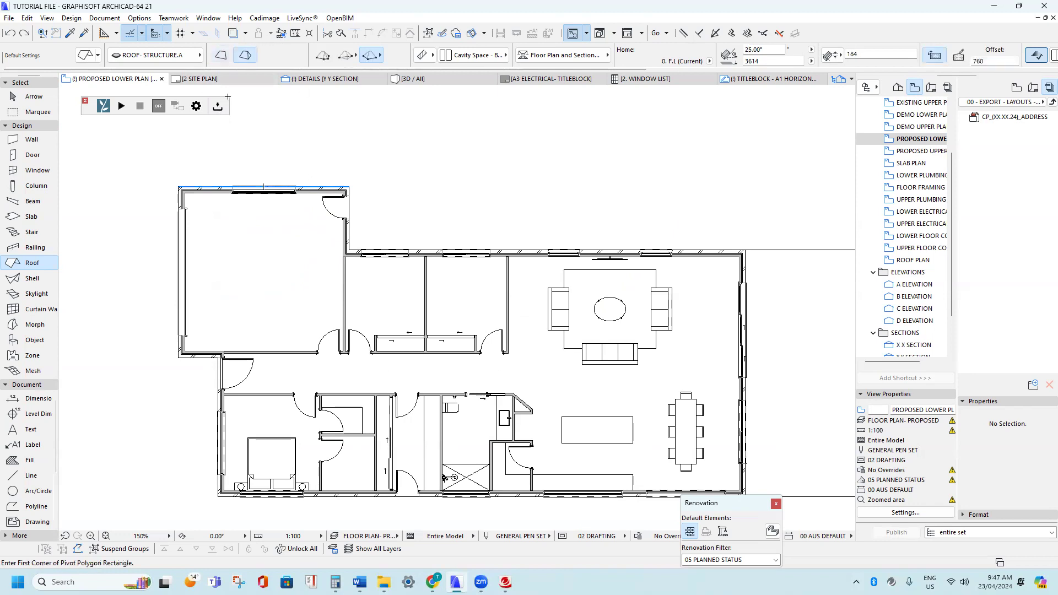
left_click(209, 181)
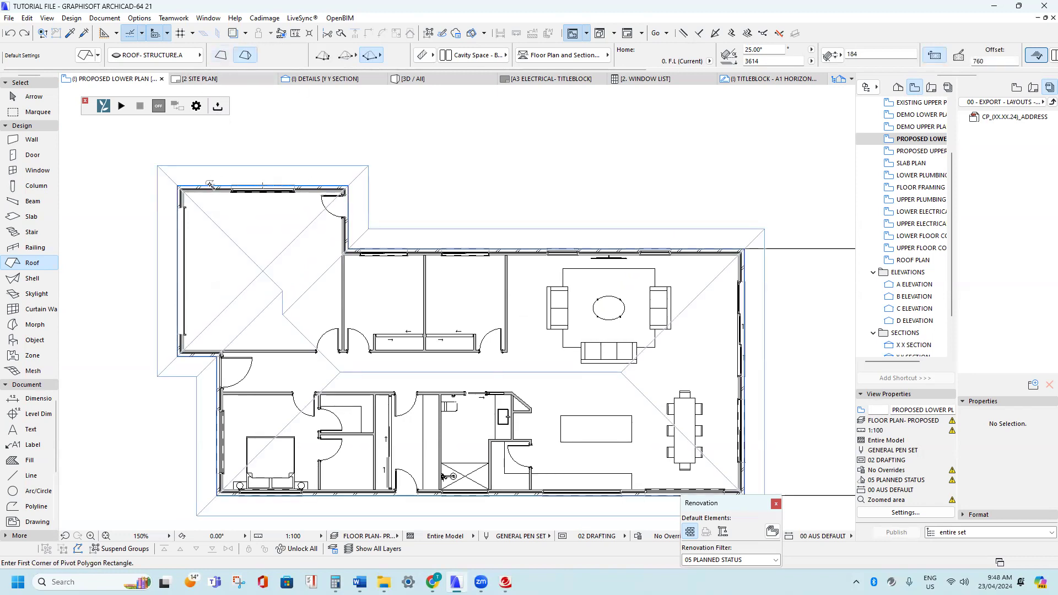
left_click(210, 184)
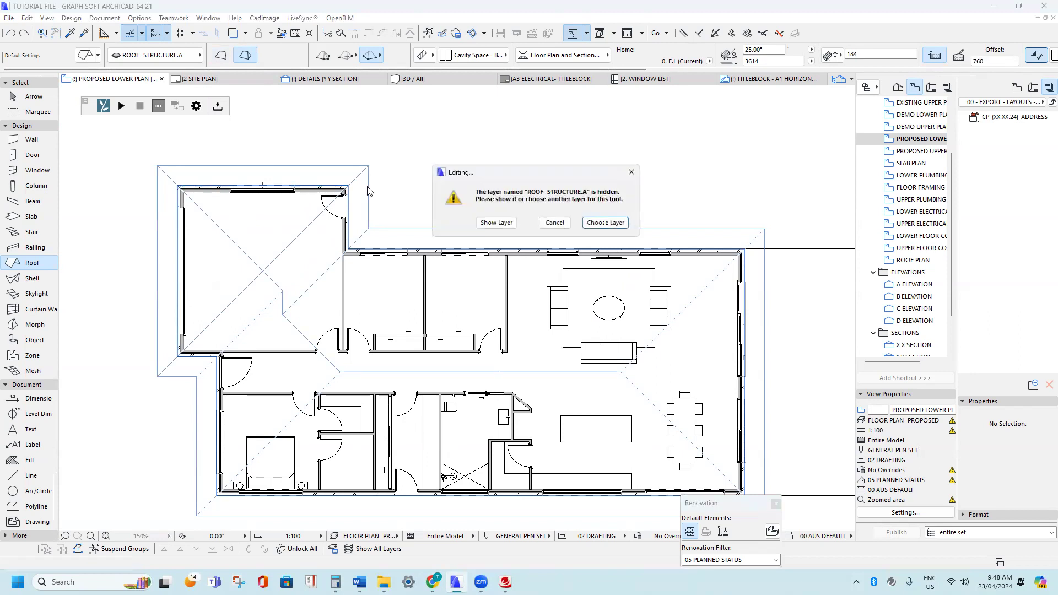
left_click(501, 223)
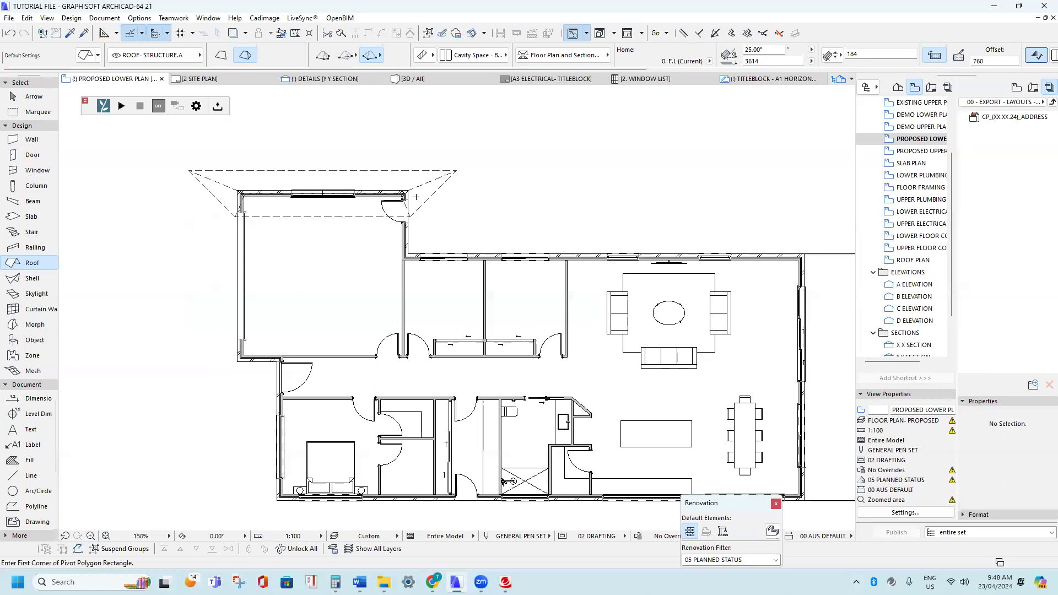
- Delete the roof piece placed along the upper wall of the projecting front wing
scroll(348, 193, "up", 3)
key("Escape")
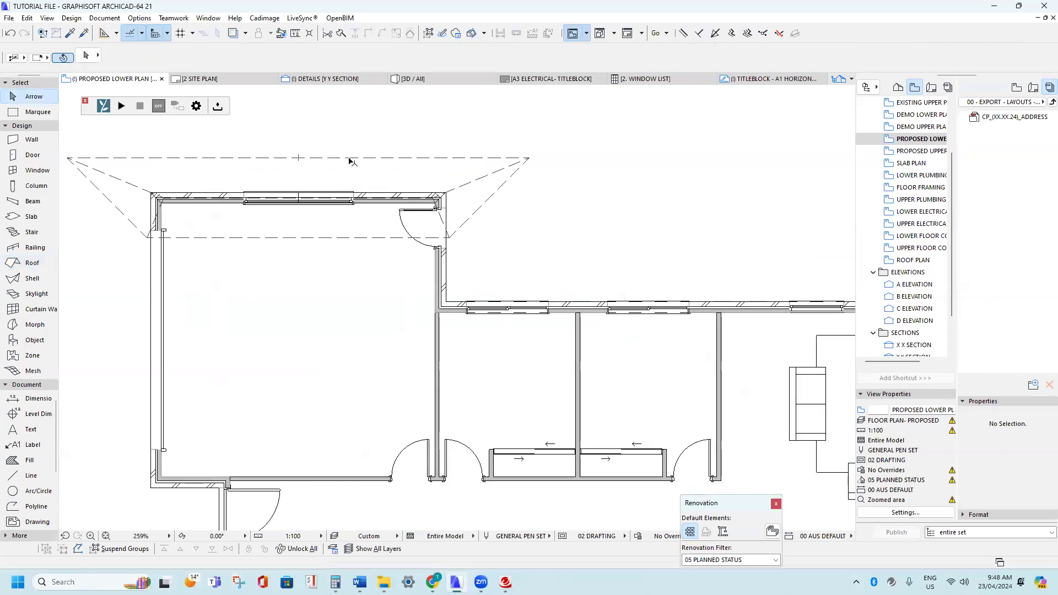
left_click(349, 159)
key("Delete")
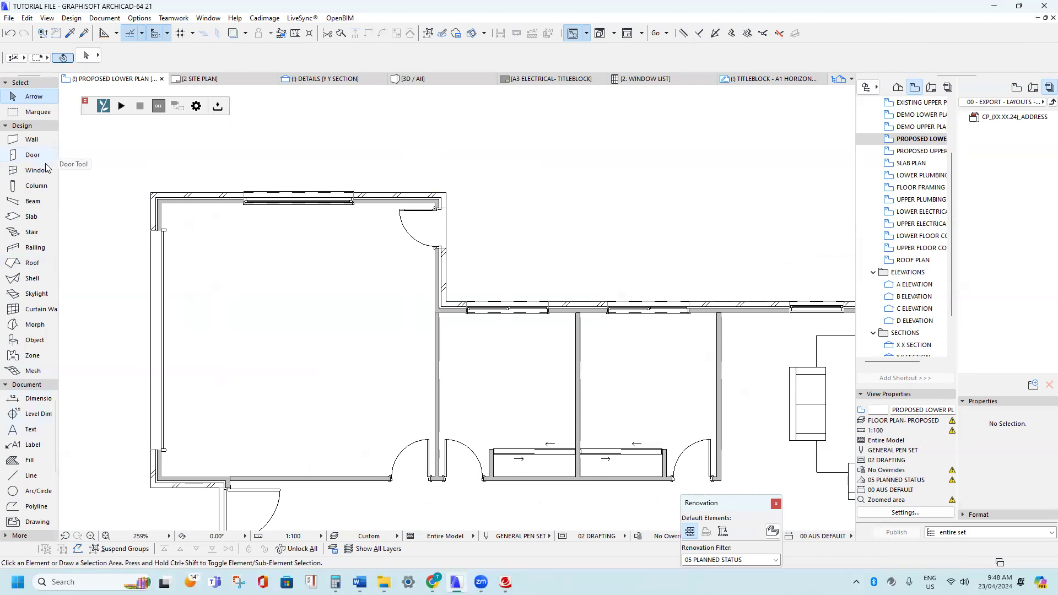
- Generate a multi-plane roof from the house's outer wall outline with a 25° pitch and 760 mm overhang
left_click(31, 263)
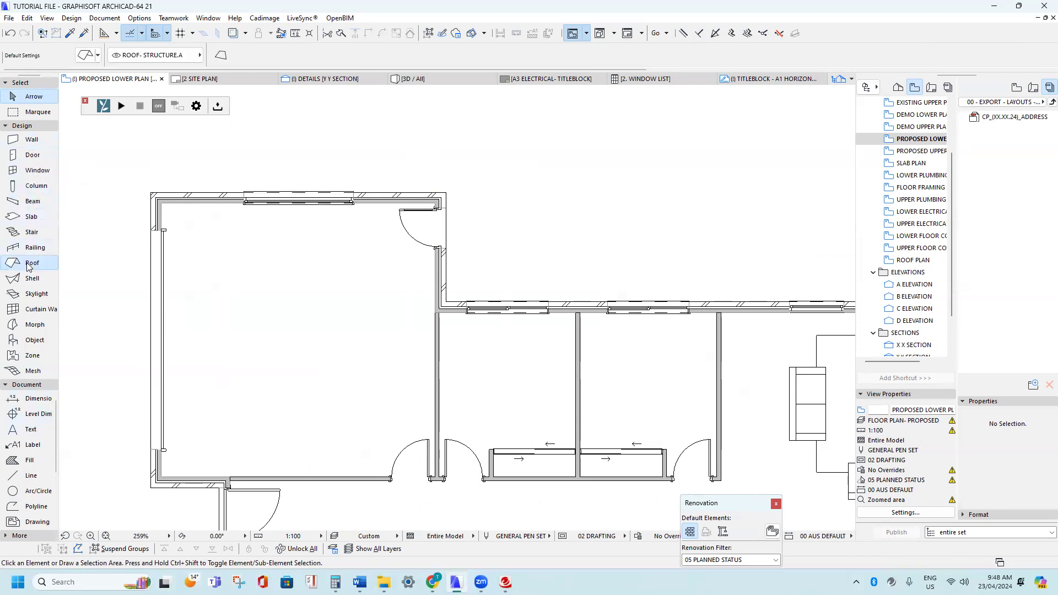
left_click(161, 207)
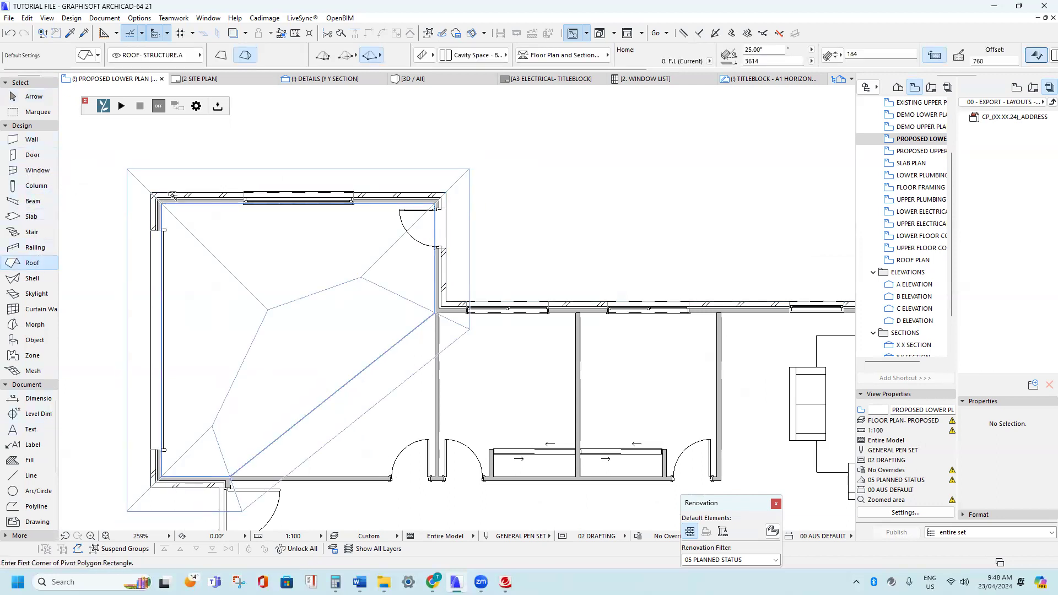
left_click(174, 190)
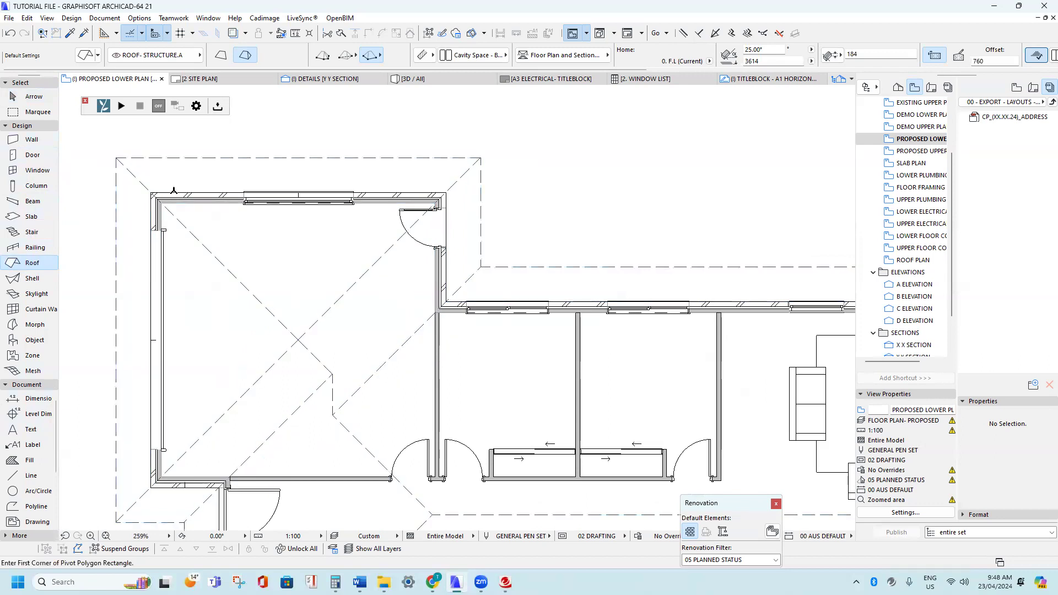
scroll(182, 182, "down", 3)
key("Escape")
- Offset all of the roof's pivot lines inward from the outer brick face to the outer face of the wall frame
scroll(187, 176, "up", 2)
scroll(168, 186, "up", 3)
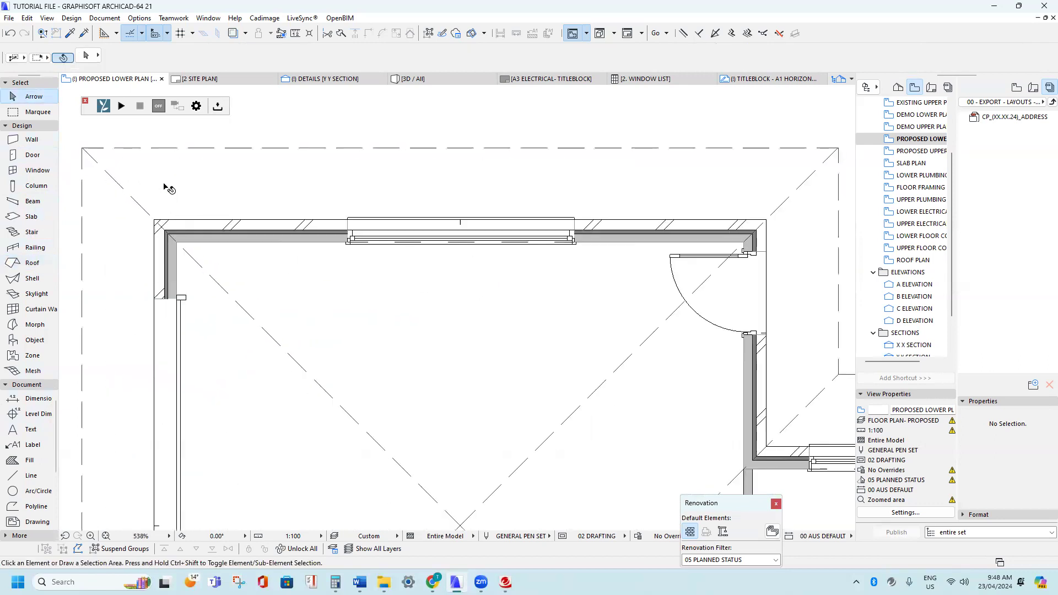
left_click(197, 152)
scroll(295, 187, "up", 4)
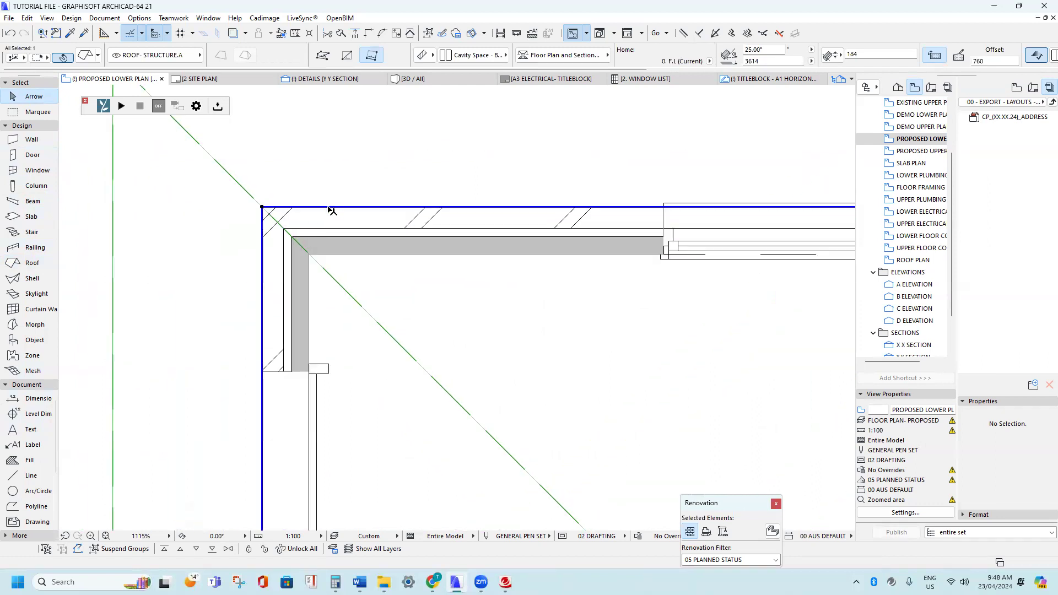
left_click(330, 208)
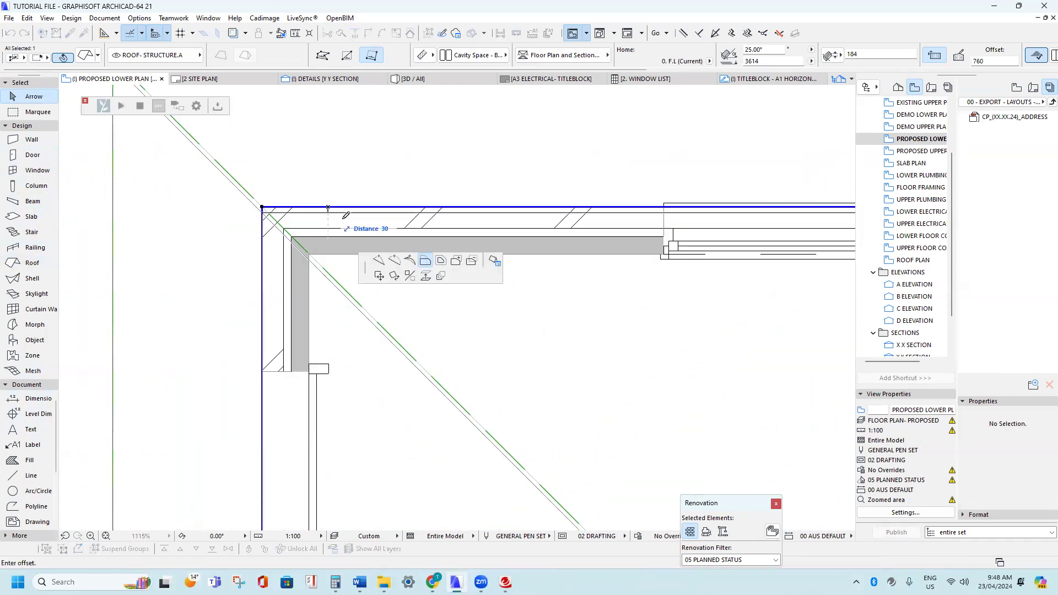
left_click(441, 261)
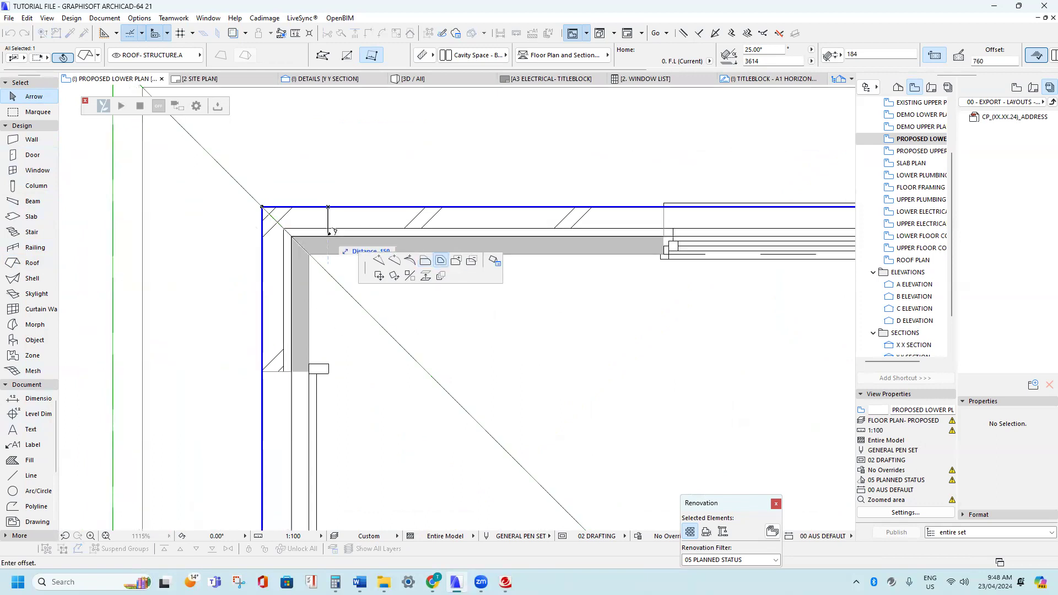
left_click(329, 233)
scroll(371, 259, "down", 6)
scroll(322, 236, "up", 7)
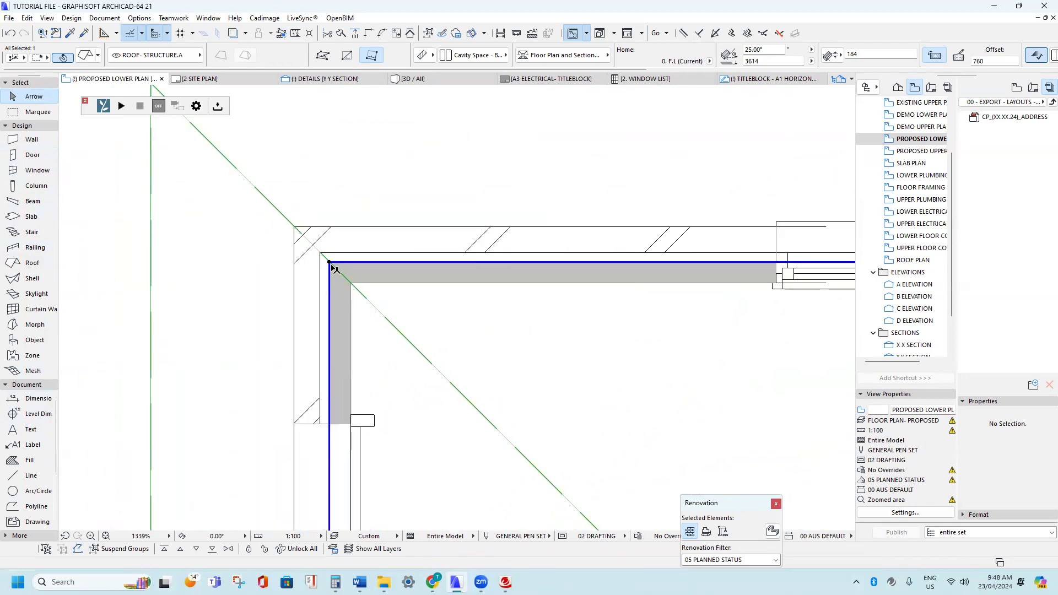
- Check the shifted roof outline around the house and undo the pivot line offset
scroll(353, 262, "down", 8)
scroll(371, 251, "down", 1)
scroll(667, 231, "up", 5)
scroll(602, 242, "down", 3)
middle_click_drag(602, 243, 318, 188)
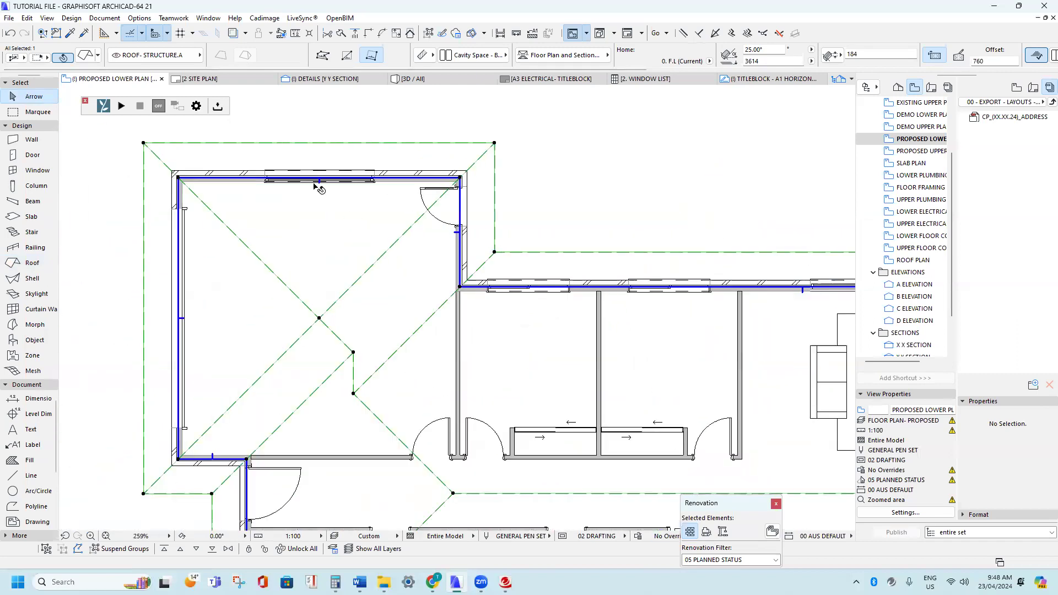
scroll(537, 243, "down", 3)
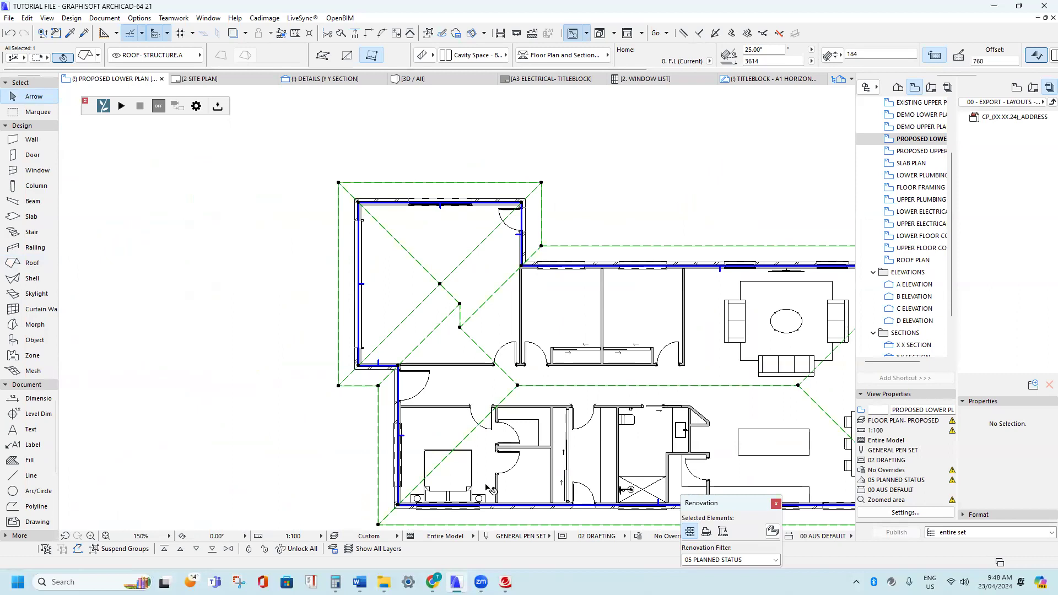
scroll(430, 341, "right", 1, "shift")
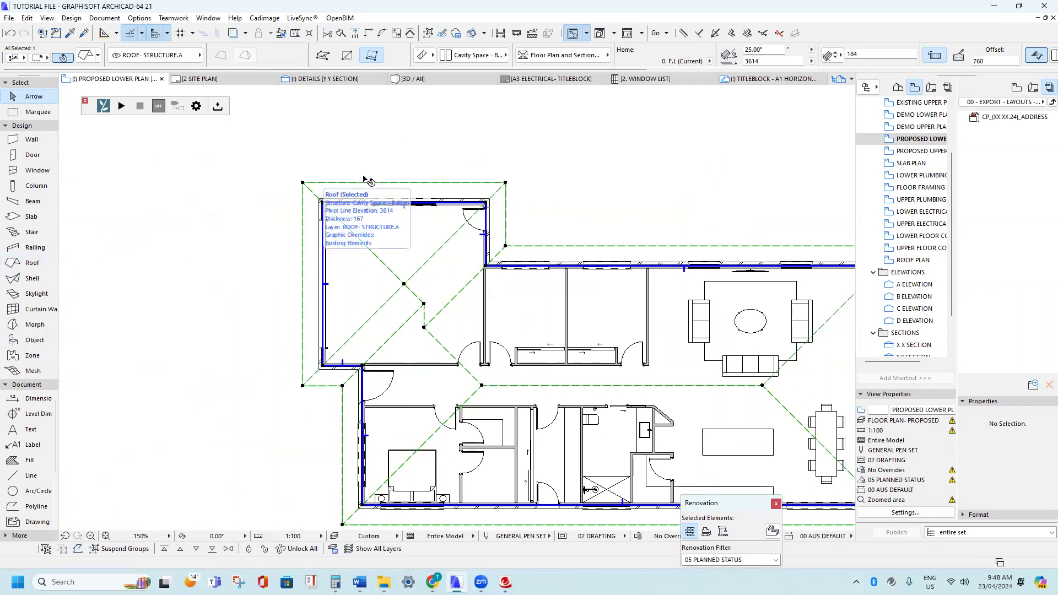
scroll(364, 179, "up", 7)
key("ctrl+z")
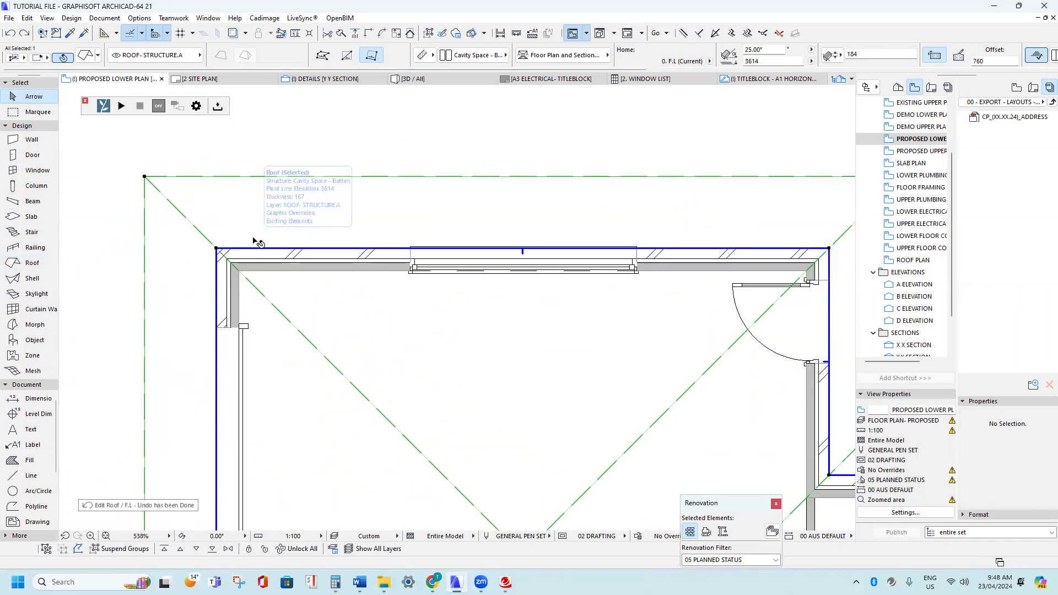
- Offset all of the roof's pivot lines inward again, from the outer brick face into the wall thickness, and clear the selection
left_click(266, 249)
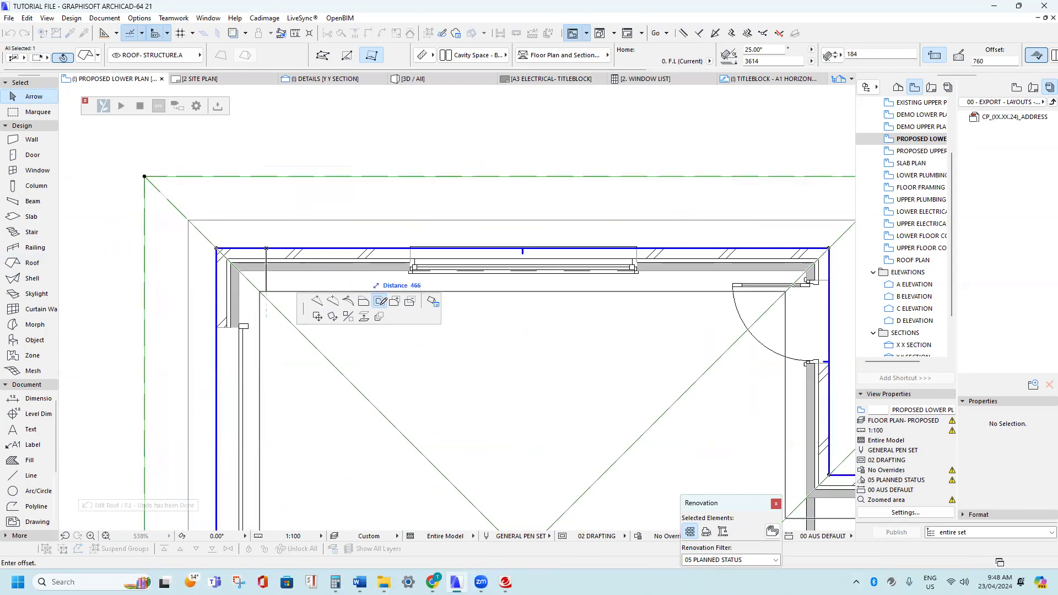
left_click(266, 260)
scroll(456, 249, "down", 10)
scroll(339, 203, "down", 4)
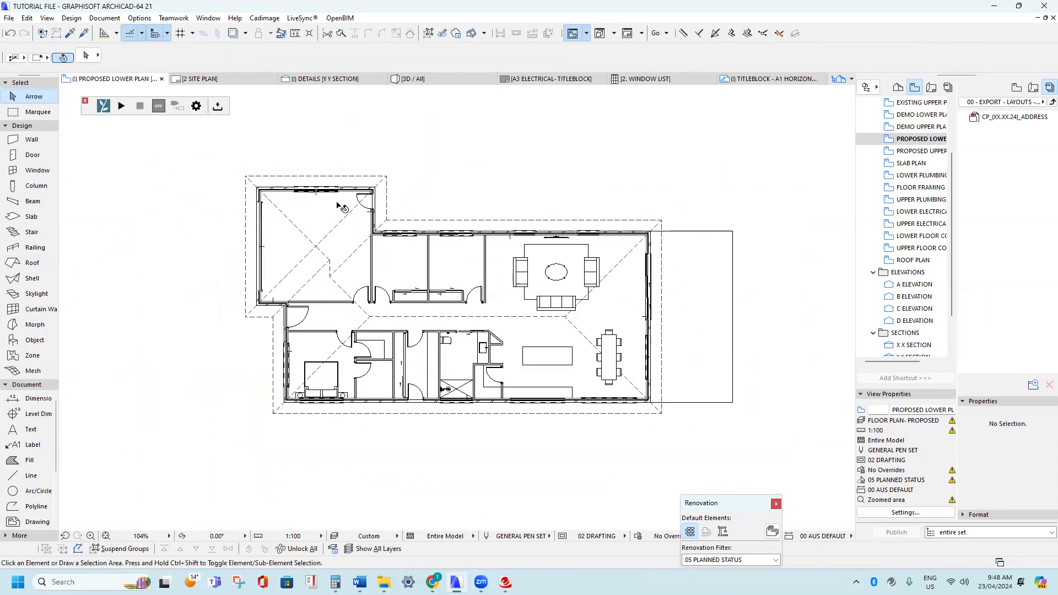
- Select the roof, set its home story to 1. C.L and its pivot line elevation to 0, and deselect it
scroll(293, 221, "down", 3)
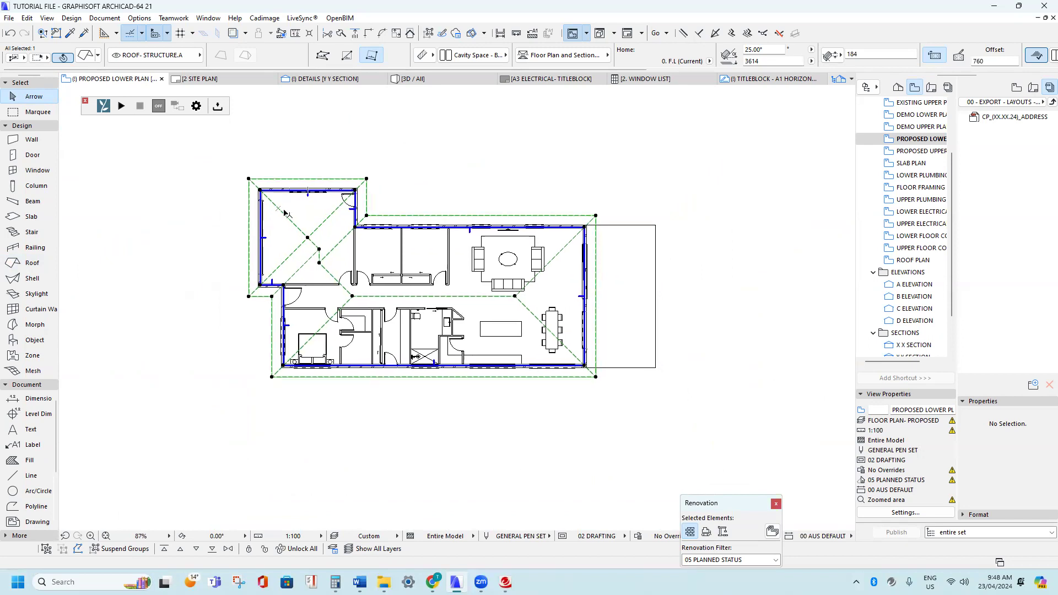
scroll(363, 185, "up", 5)
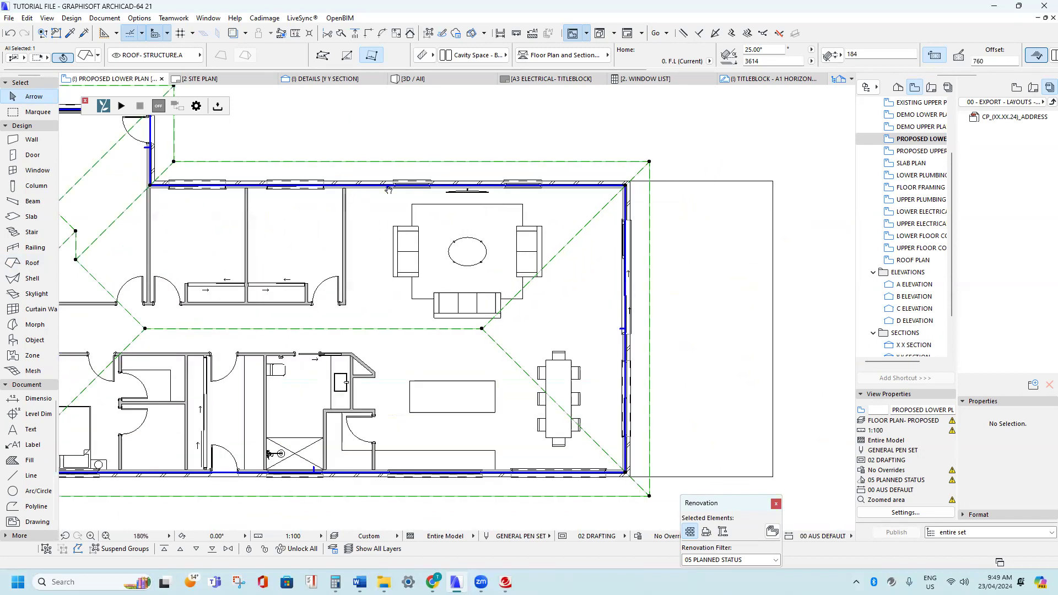
scroll(441, 196, "down", 3)
middle_click_drag(441, 196, 422, 220)
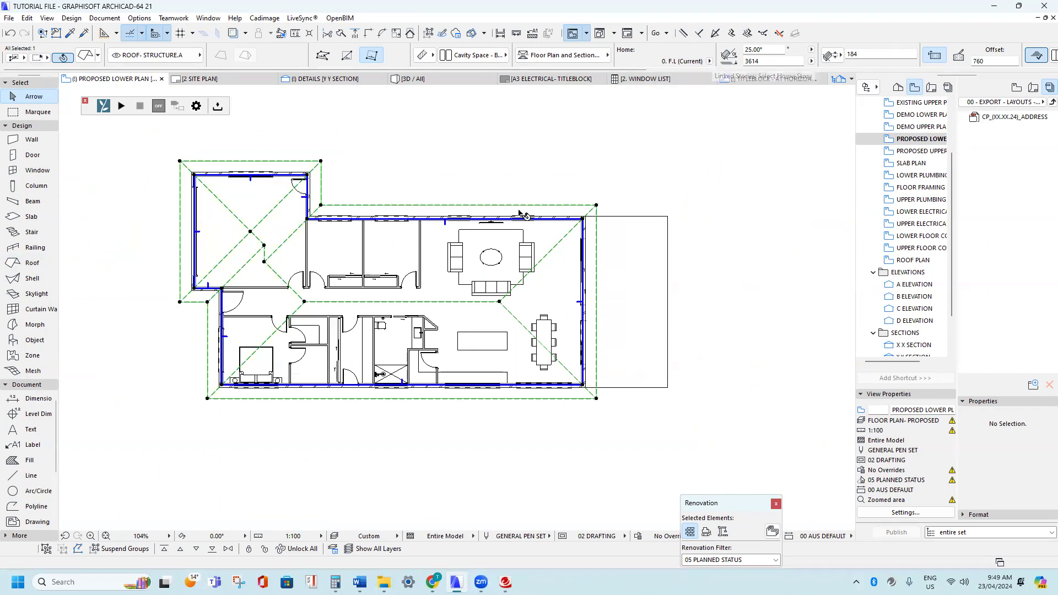
left_click(709, 61)
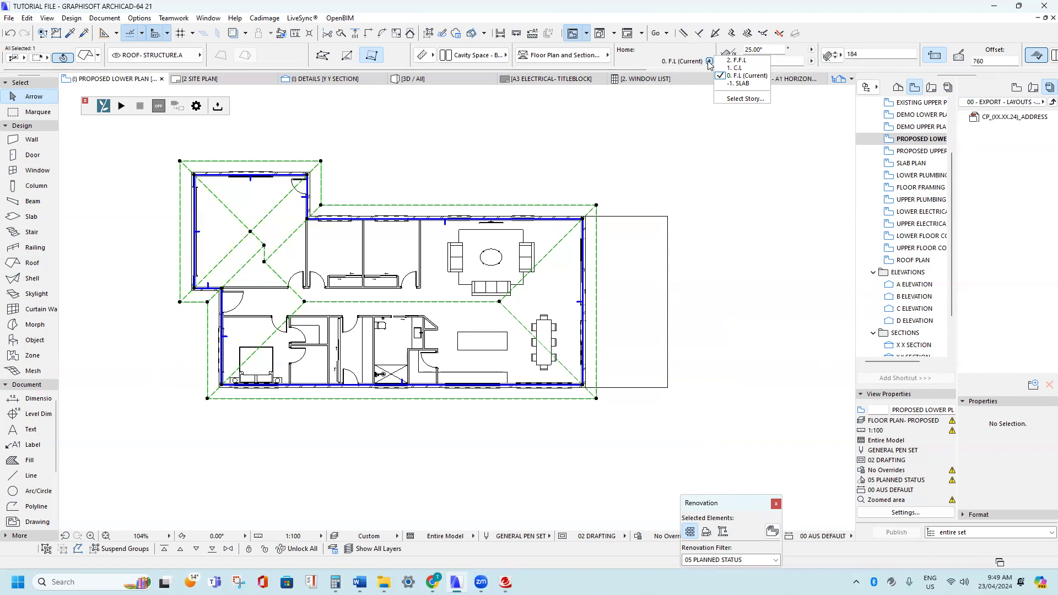
left_click(737, 68)
left_click_drag(785, 63, 713, 61)
type("0")
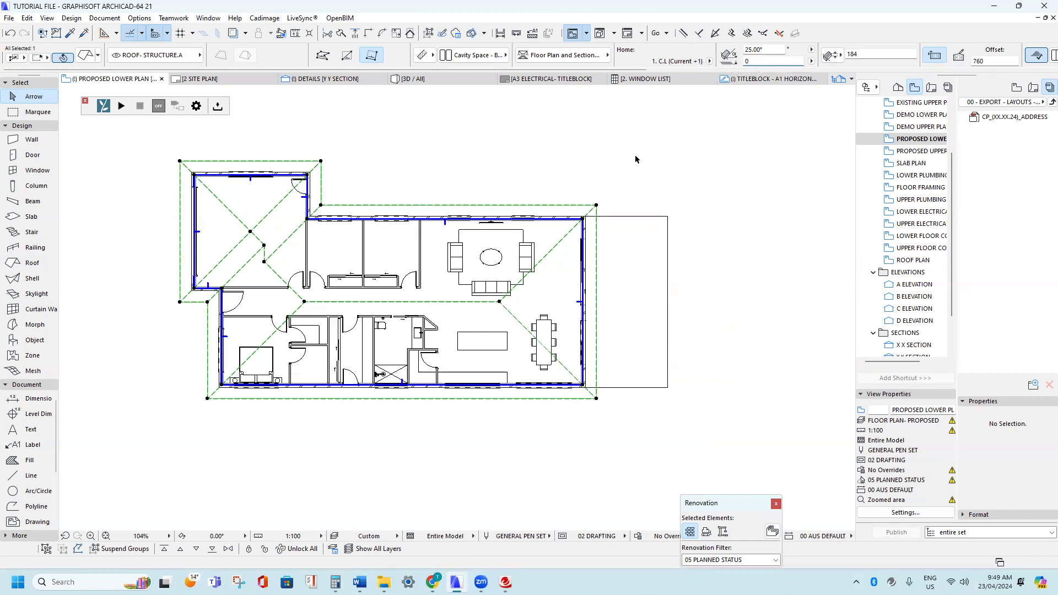
left_click(532, 150)
- Draw a rectangular marquee around the whole house, its roof and the adjoining deck slab
scroll(487, 142, "down", 3)
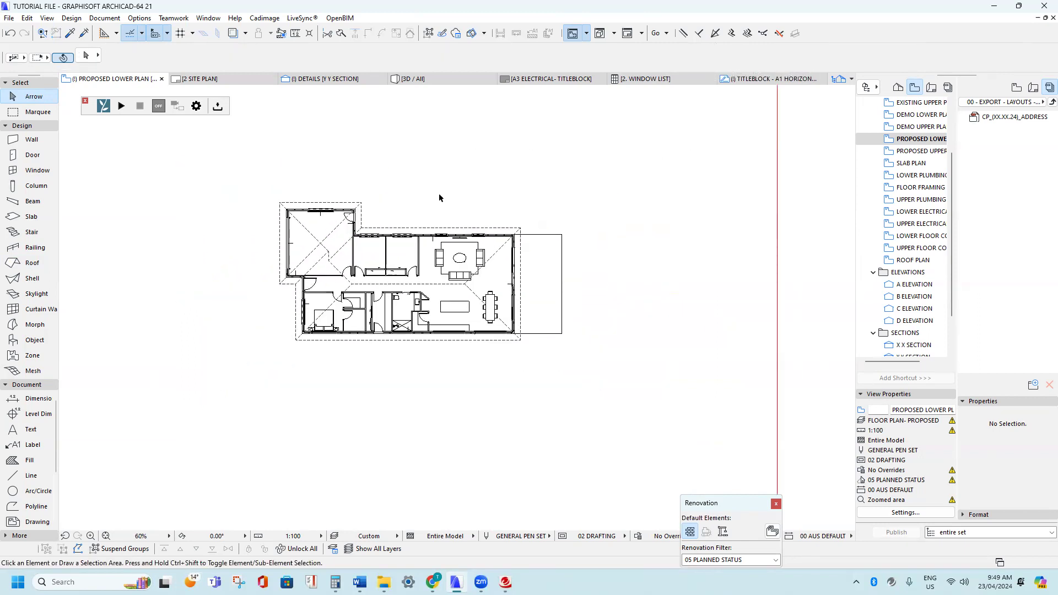
scroll(440, 198, "down", 1)
left_click(32, 113)
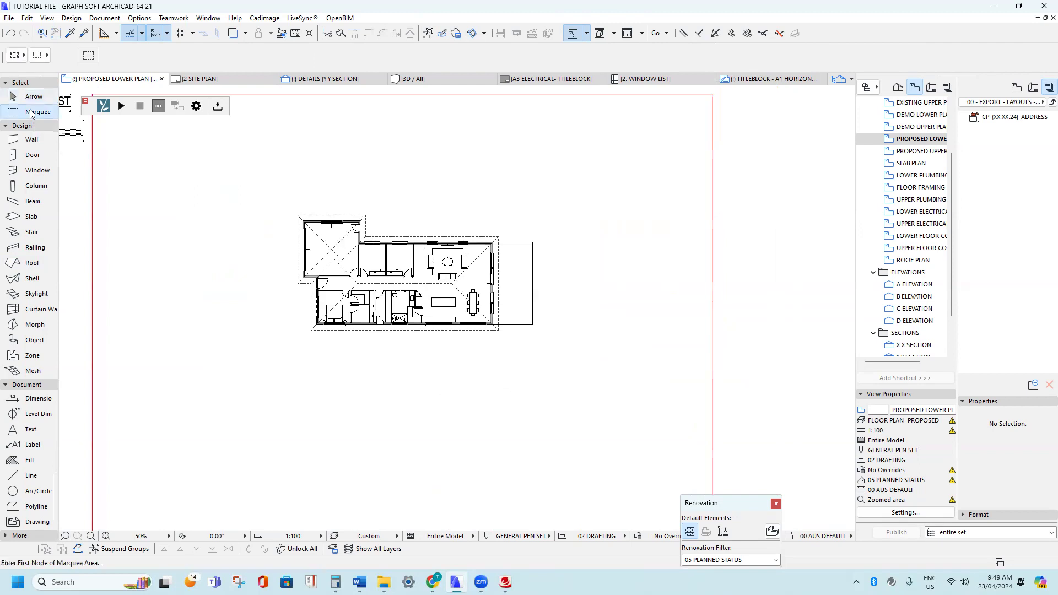
scroll(223, 217, "down", 1)
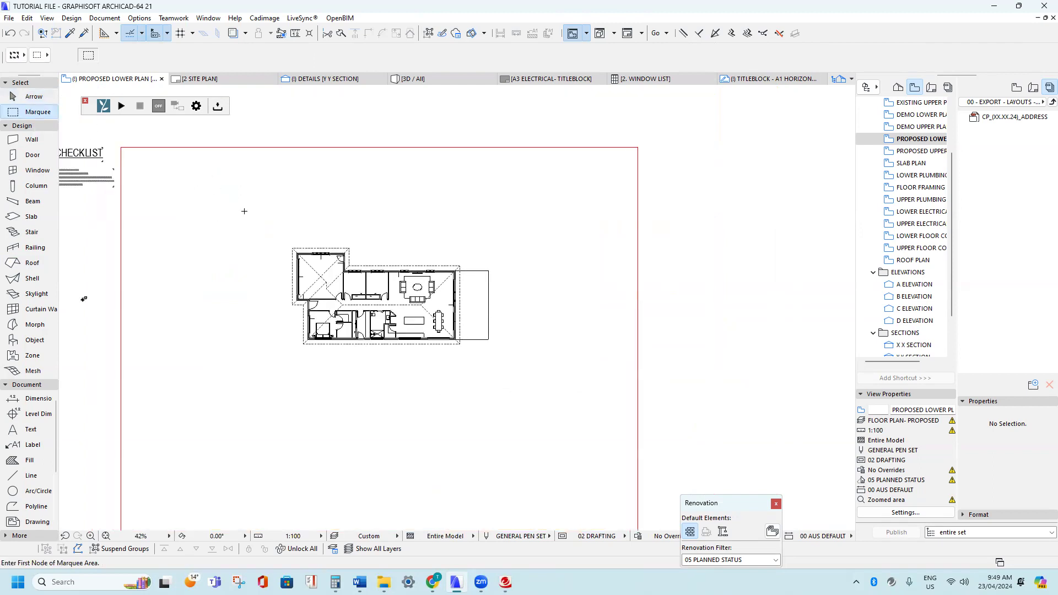
left_click(204, 160)
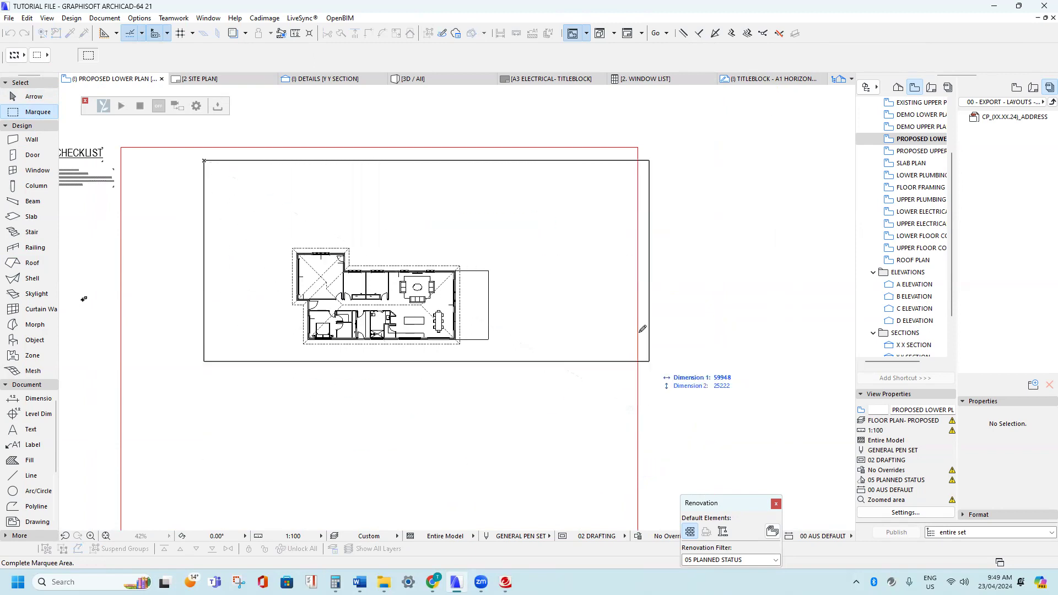
left_click(633, 440)
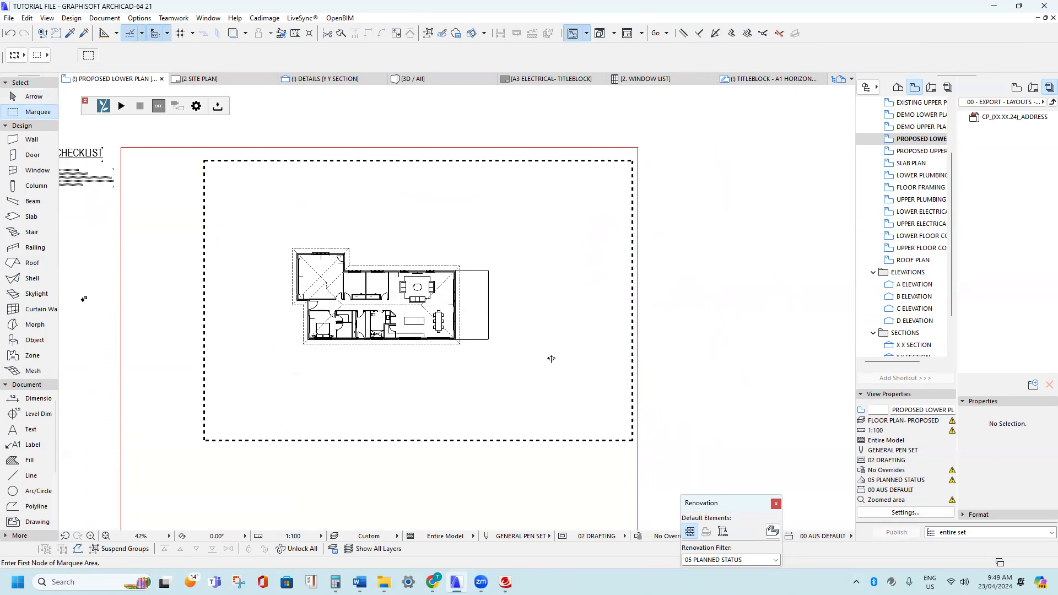
- Show the marqueed building in 3D, fitted to the window and viewed from the garage's front left corner
key("F5")
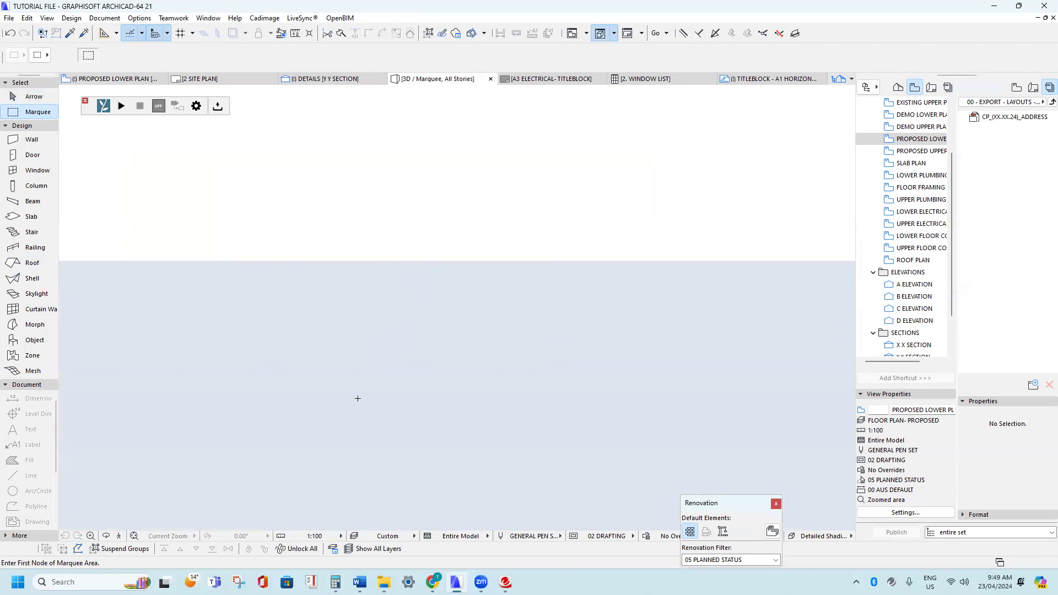
left_click(135, 538)
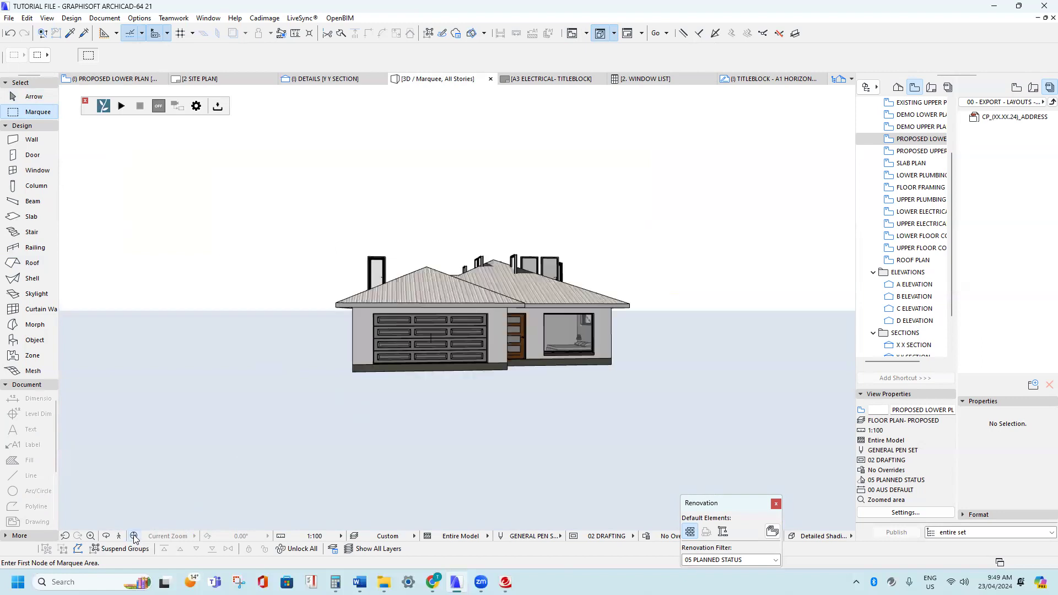
middle_click_drag(405, 280, 455, 266, "shift")
key("Escape")
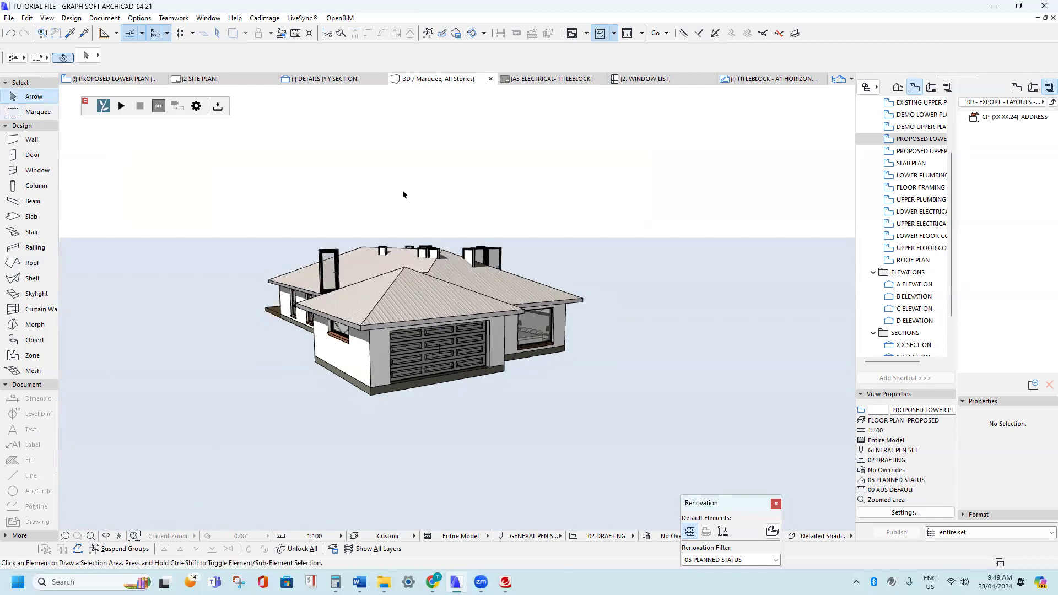
- Save the Generic Perspective from the Project Map as a view in the 3D PERSPECTIVES folder
scroll(888, 155, "up", 2)
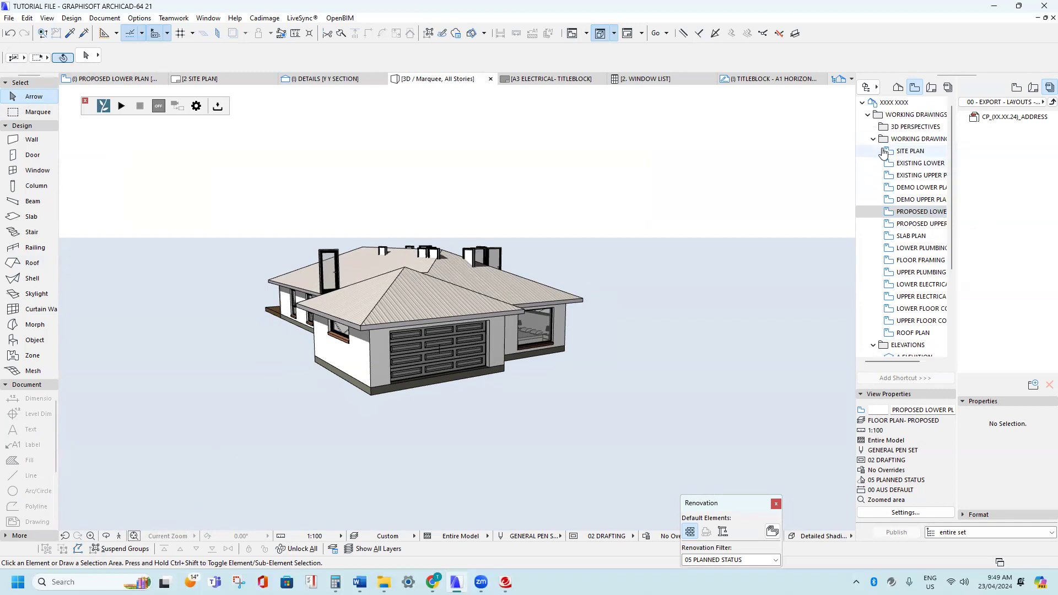
left_click(898, 87)
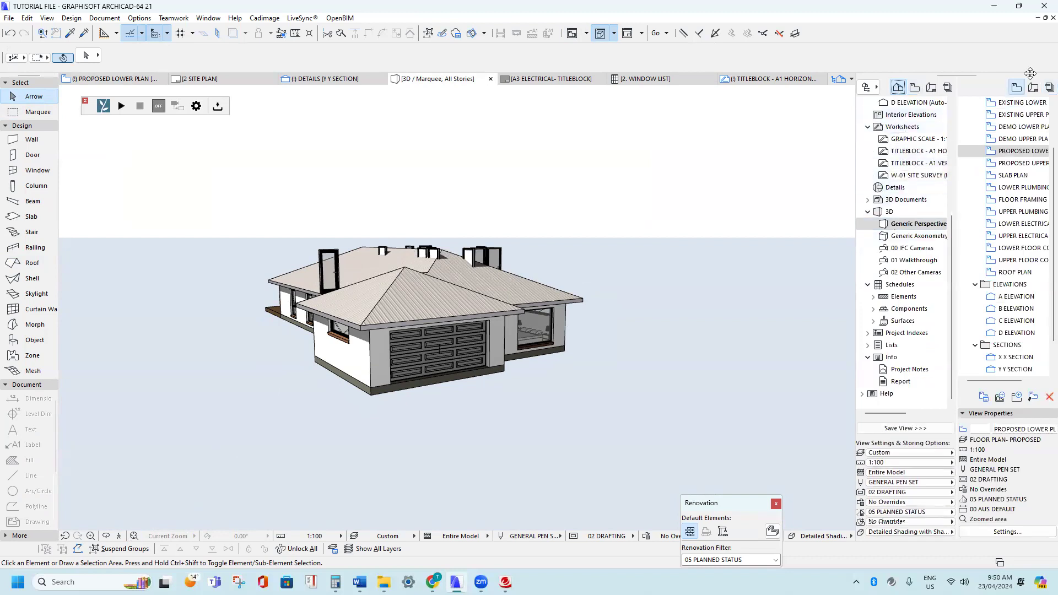
scroll(1030, 108, "up", 3)
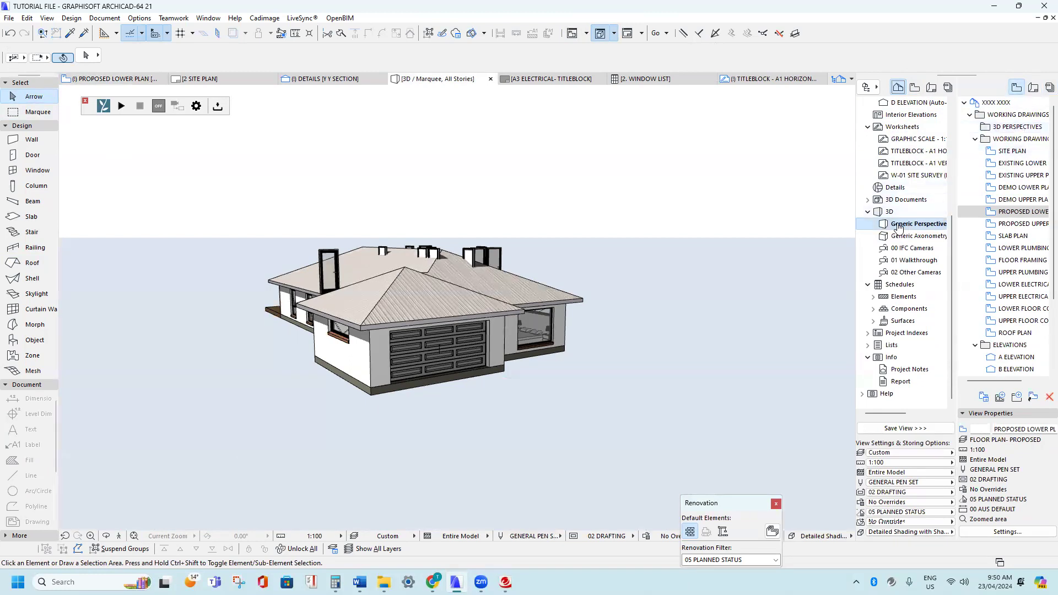
left_click_drag(905, 228, 1012, 130)
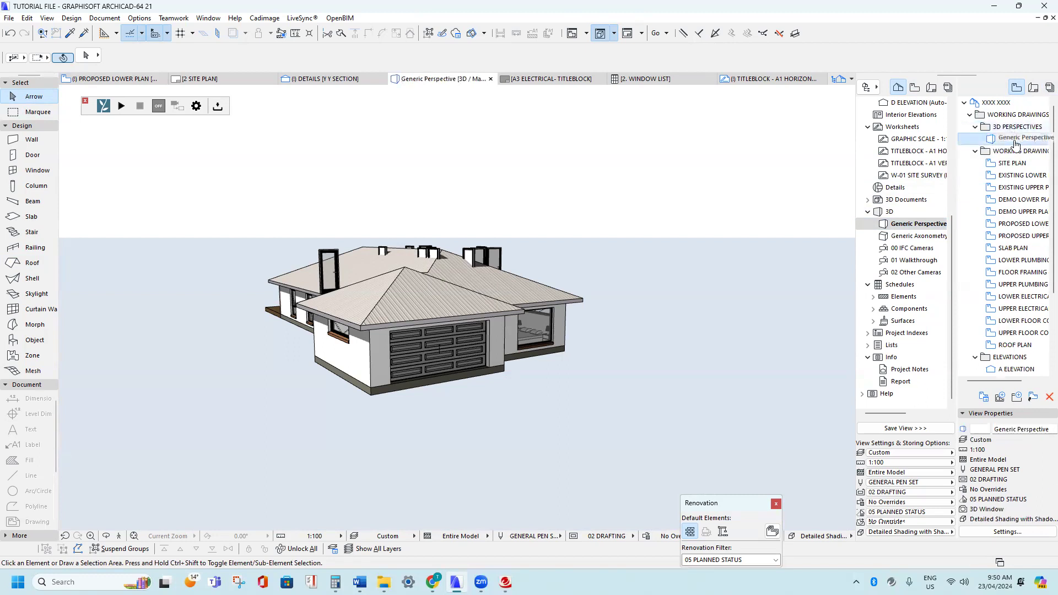
- Rename the saved Generic Perspective view to FRONT LEFT
right_click(1017, 143)
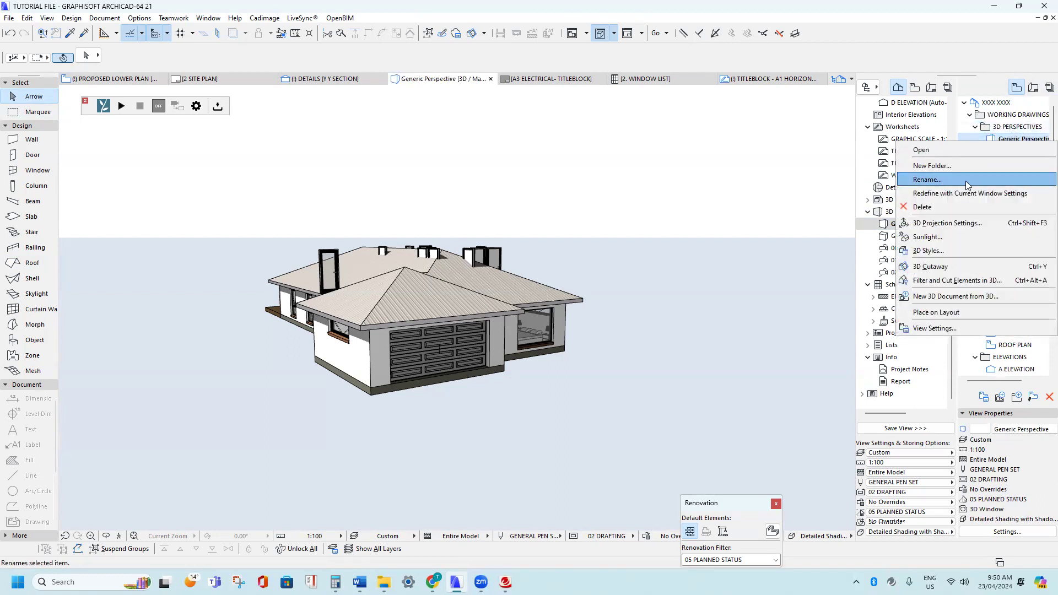
left_click(968, 181)
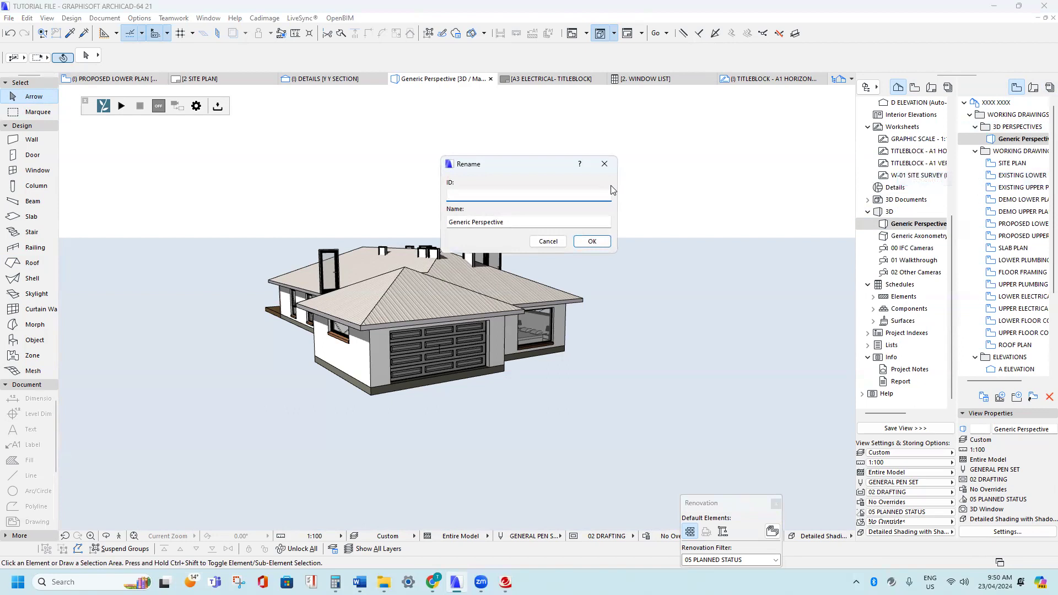
key("Tab")
key("BackSpace")
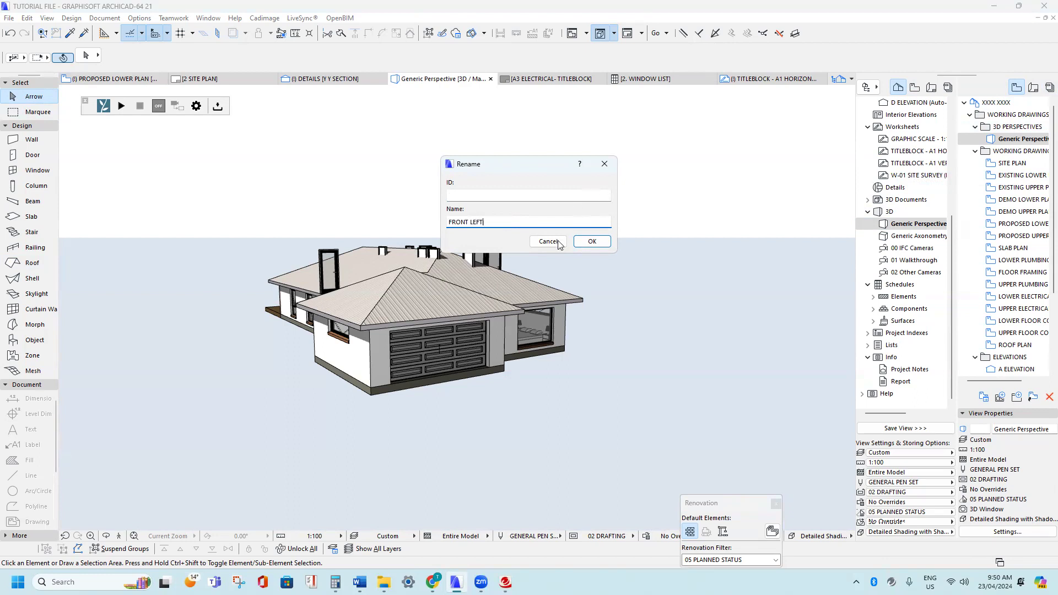
left_click(593, 241)
- Redefine the FRONT LEFT view with the current window settings and test it by switching to another view and back
right_click(1004, 140)
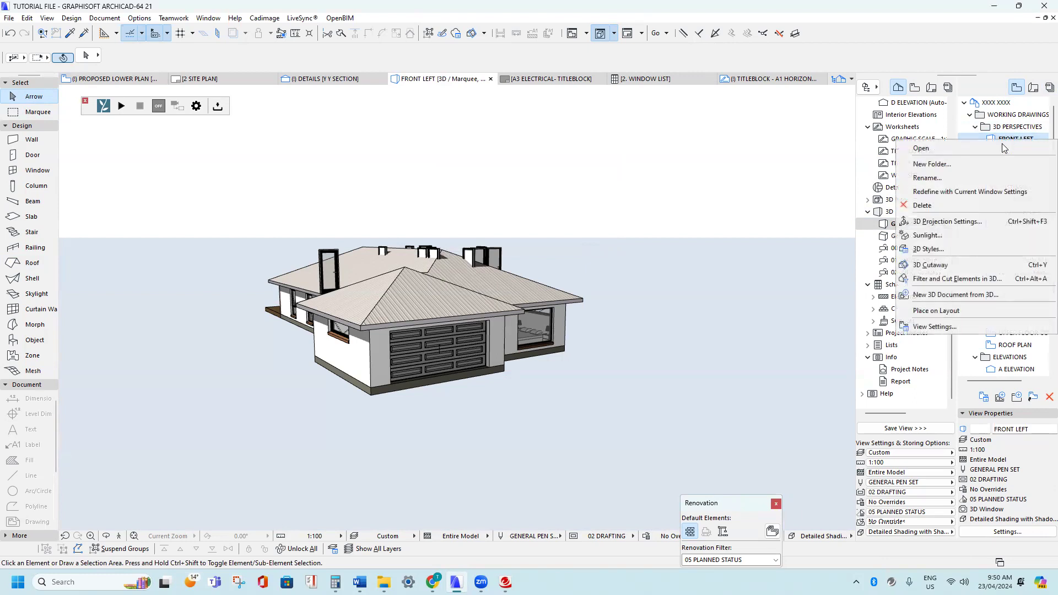
left_click(981, 193)
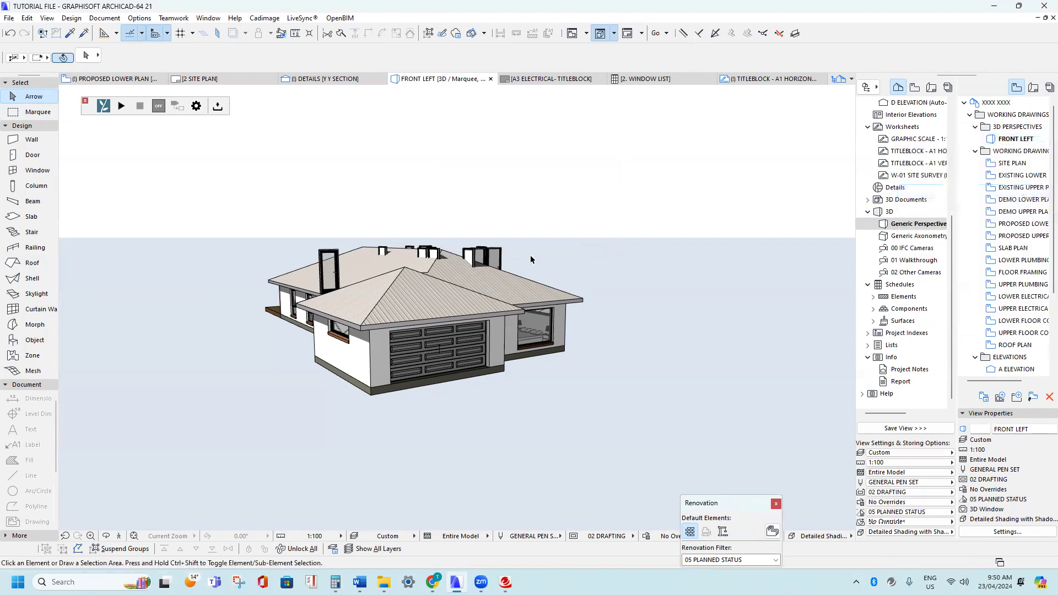
left_click(1016, 165)
double_click(1016, 166)
double_click(1016, 139)
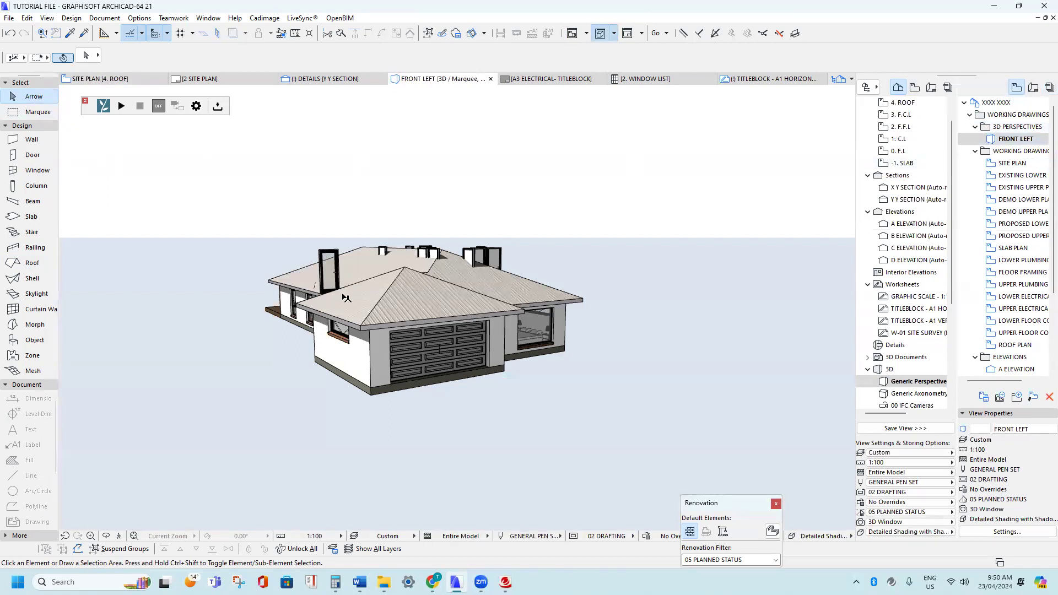
- Redefine the FRONT LEFT view with a closer camera position and test it by switching to SITE PLAN and back
scroll(319, 301, "up", 3)
middle_click_drag(320, 301, 370, 259, "shift")
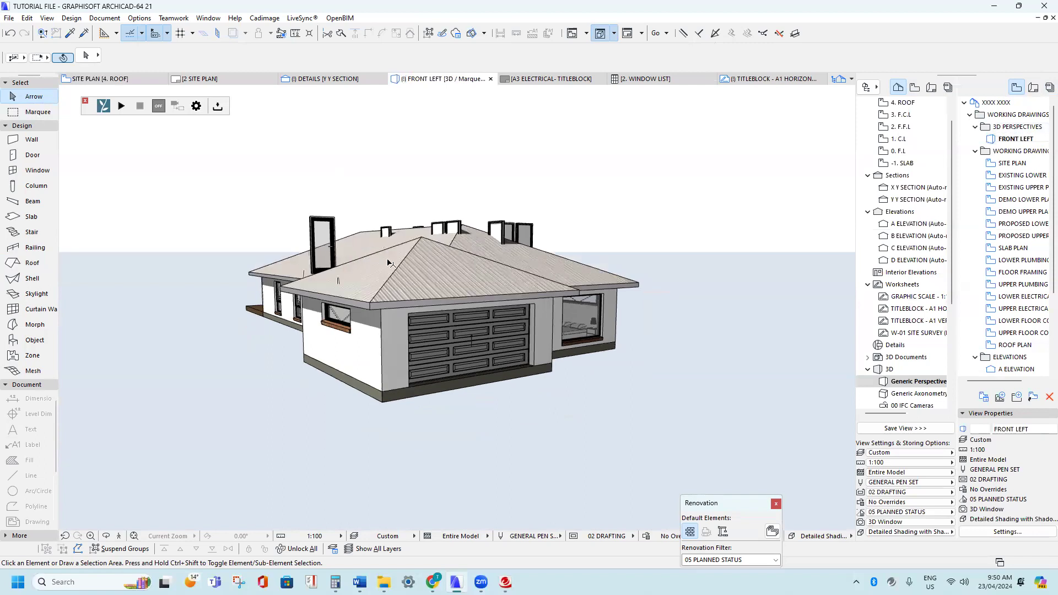
right_click(1007, 141)
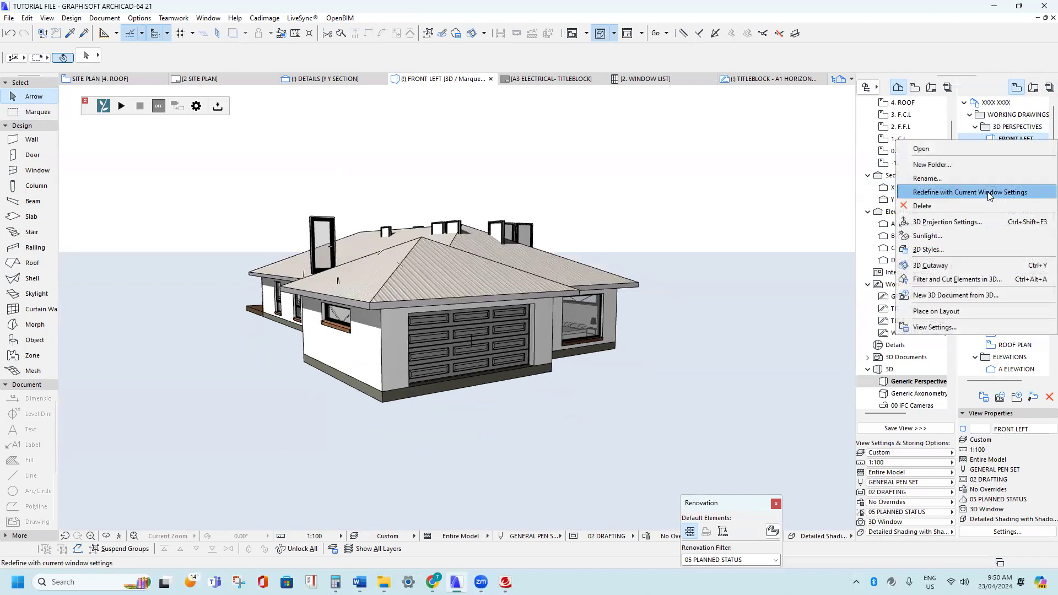
left_click(990, 193)
double_click(1013, 163)
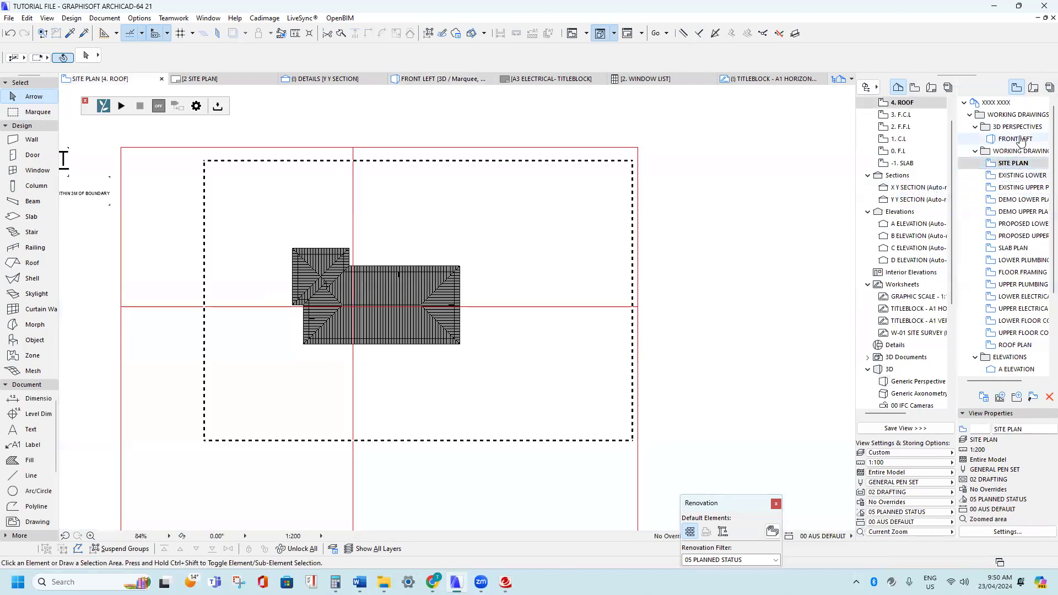
double_click(1019, 139)
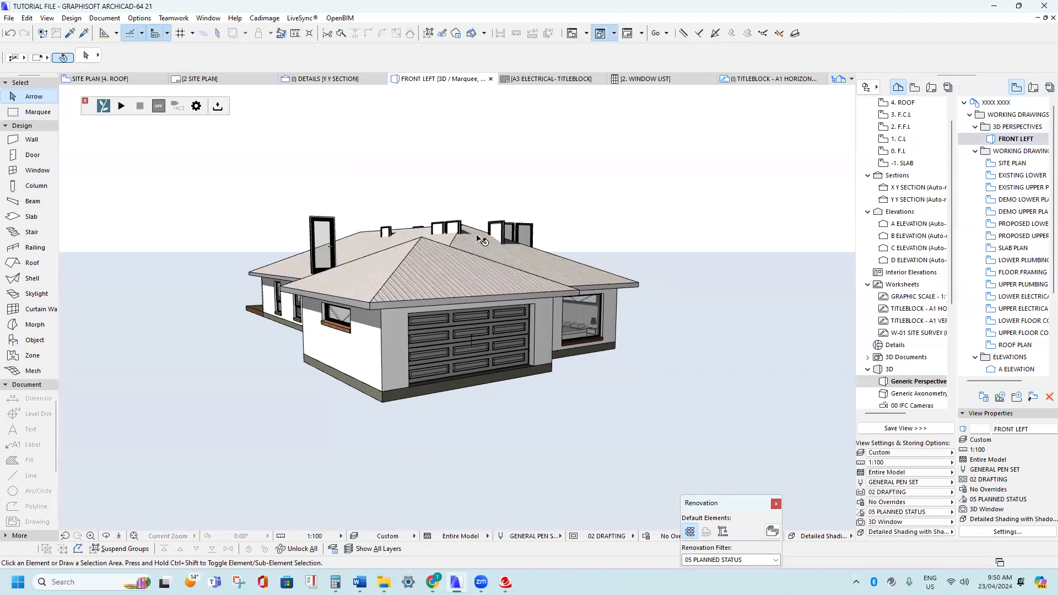
- Set the FRONT LEFT view's layer combination to SALES FLOOR PLAN, clear the mesh selection and reopen the view
left_click(1009, 139)
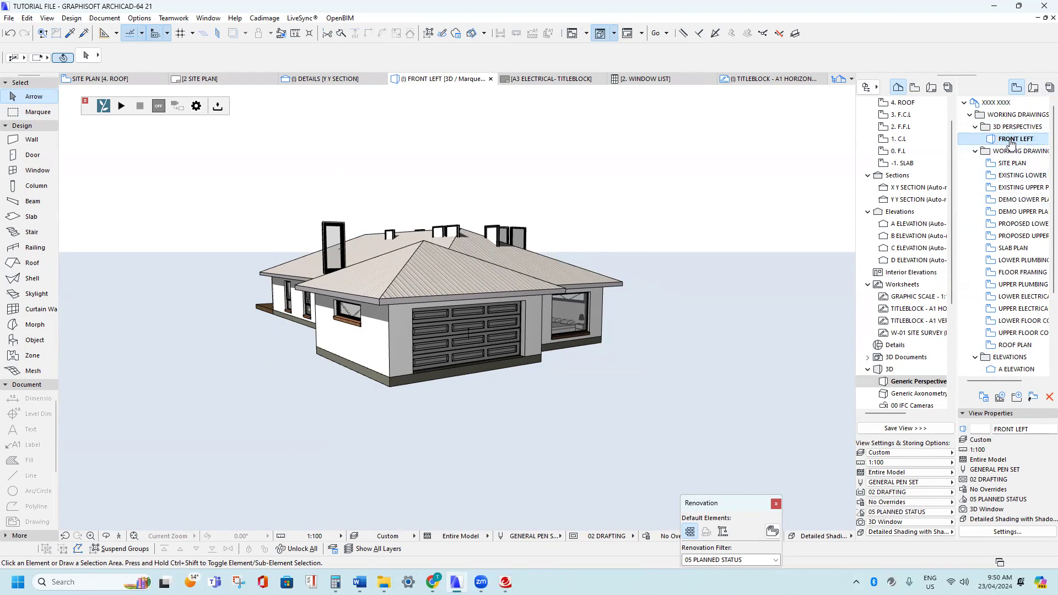
right_click(1011, 143)
left_click(953, 329)
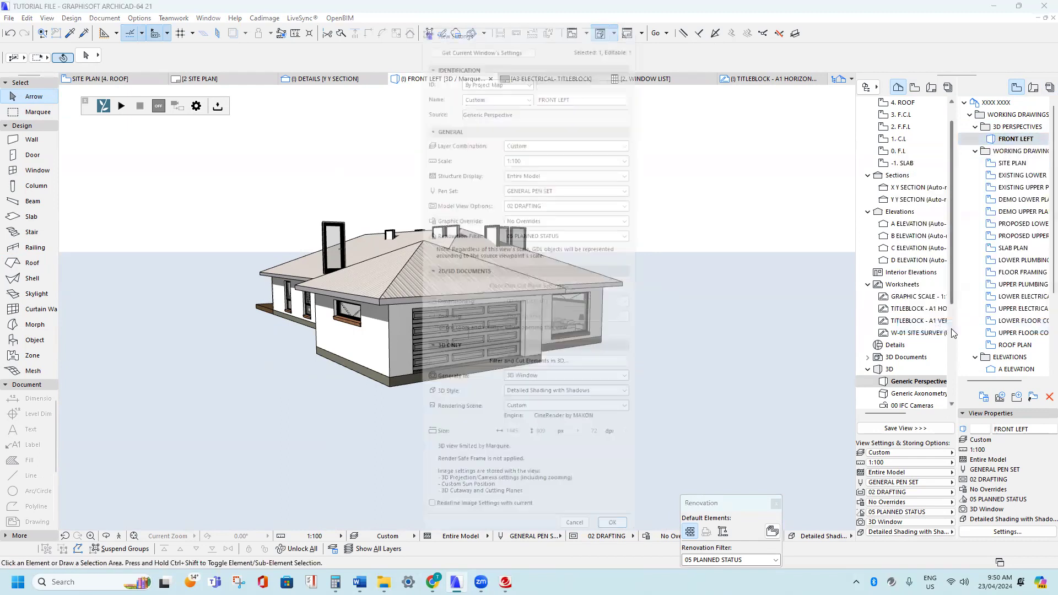
left_click(525, 133)
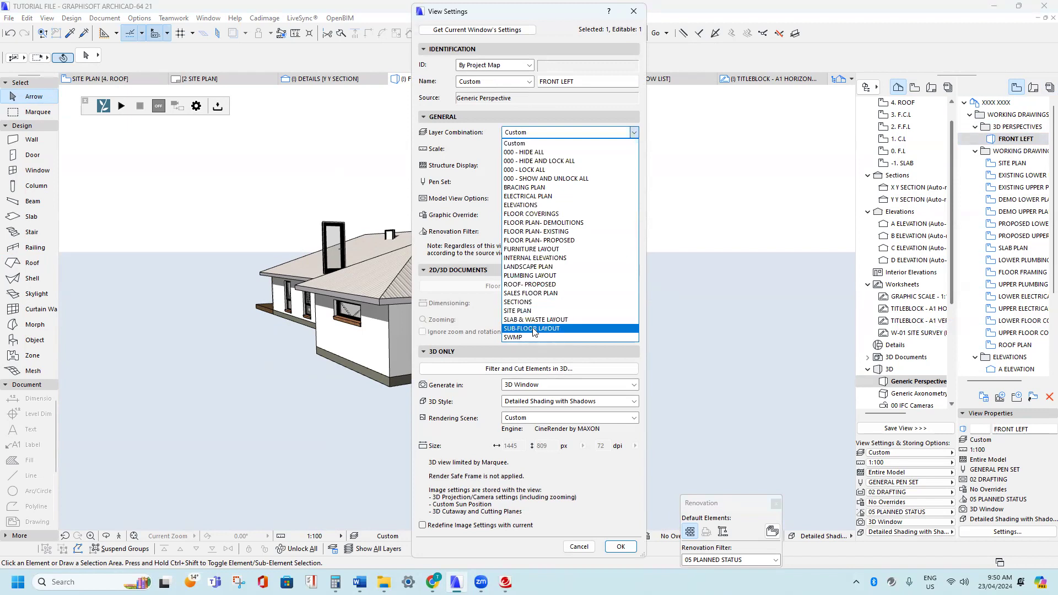
left_click(530, 293)
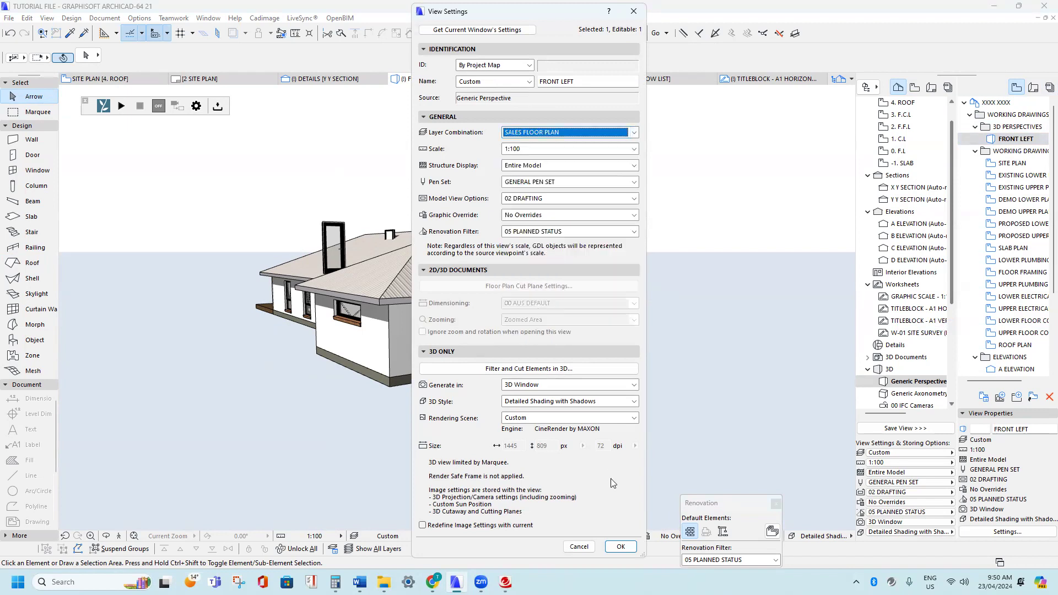
left_click(623, 548)
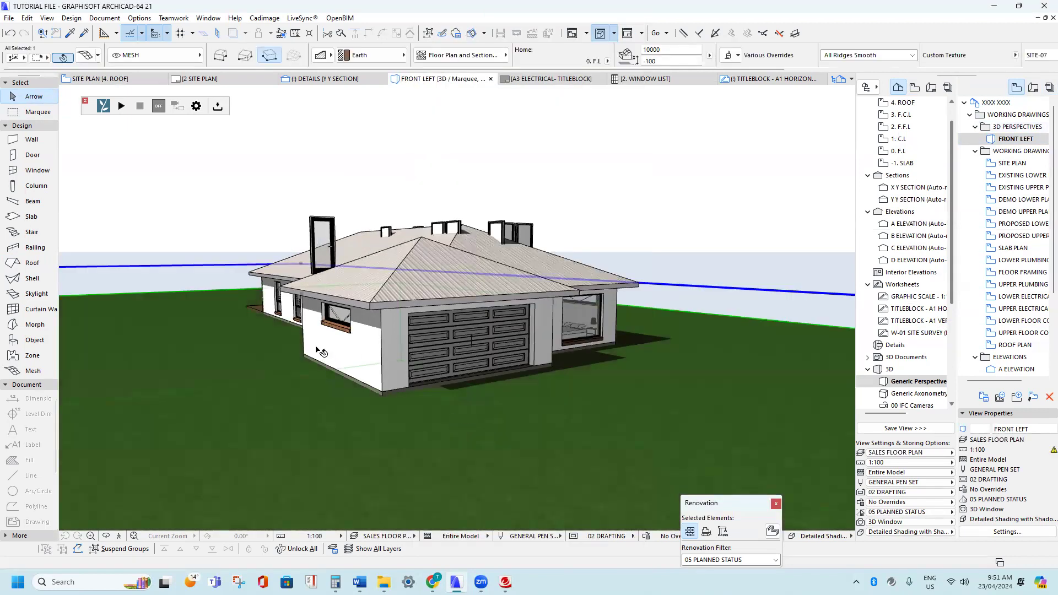
left_click(436, 139)
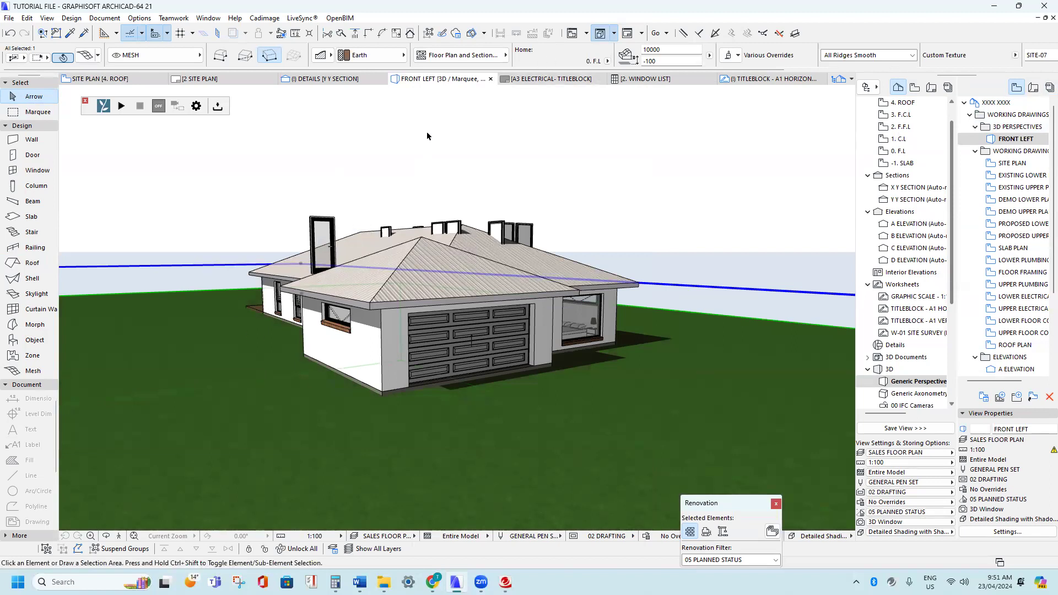
double_click(1016, 139)
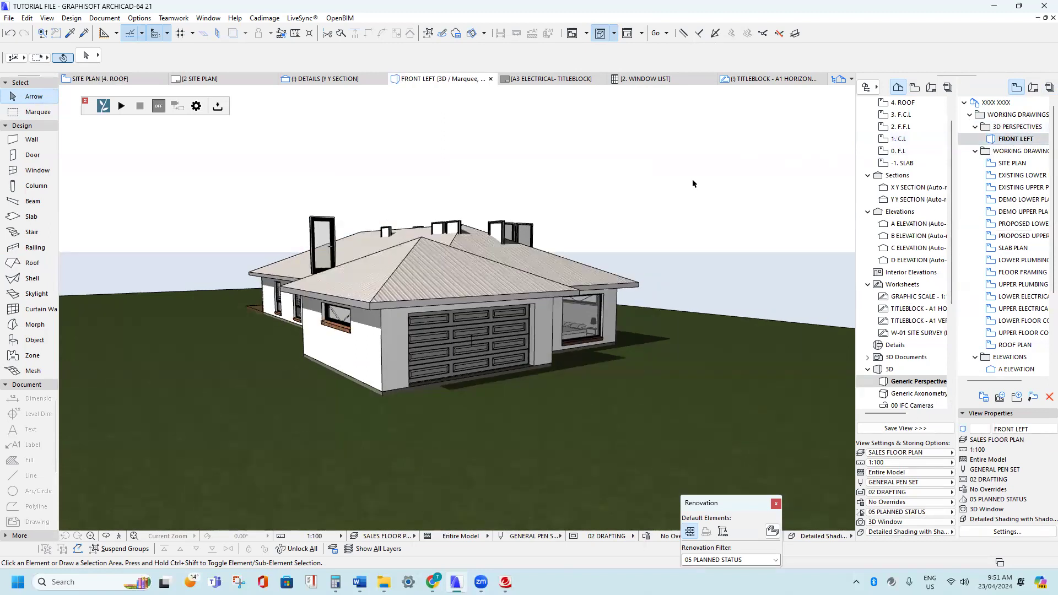
- Relink the door protruding through the roof beside the garage to story 0. F.L, set its sill height to 0 and deselect it
scroll(412, 243, "up", 5)
middle_click_drag(478, 258, 669, 251, "shift")
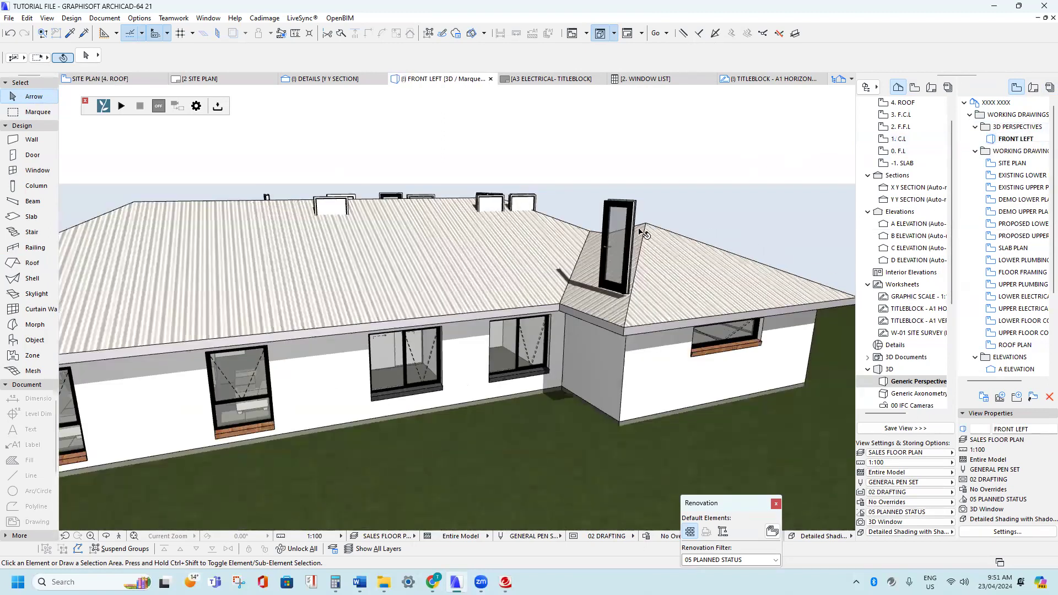
left_click(642, 236)
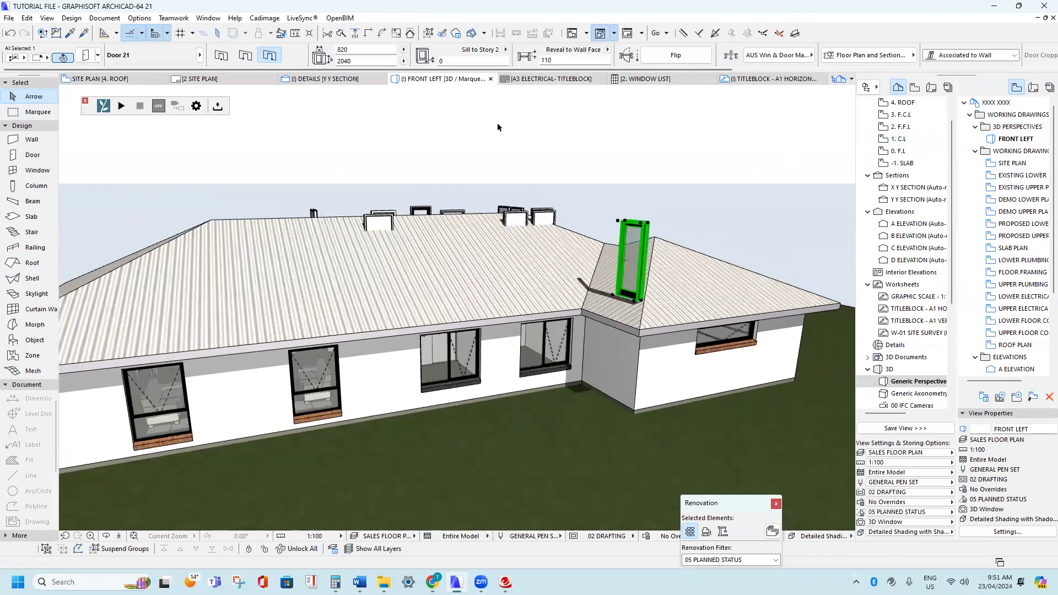
left_click(506, 51)
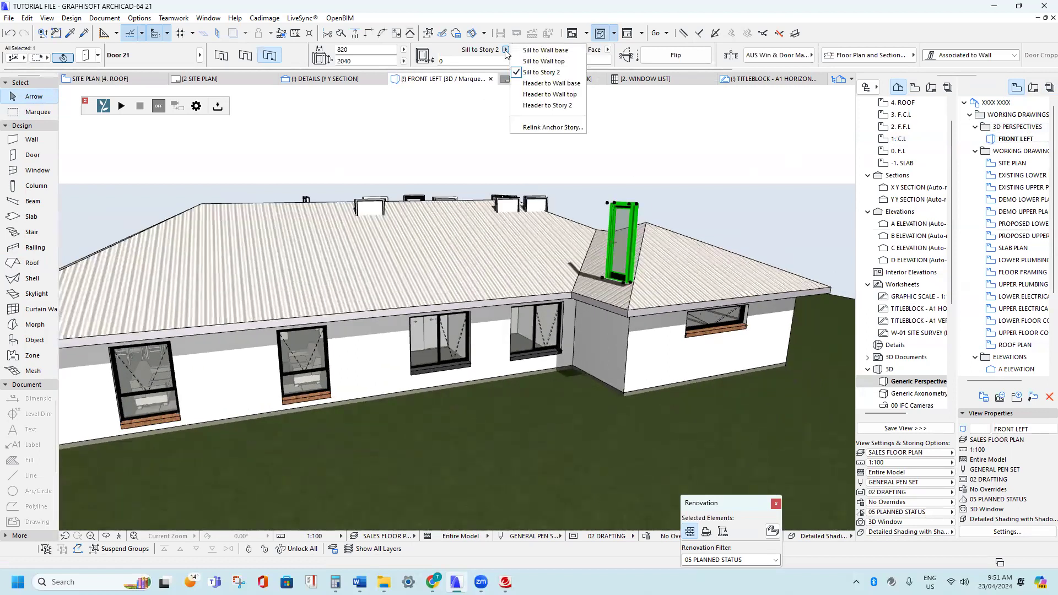
left_click(546, 128)
left_click(490, 200)
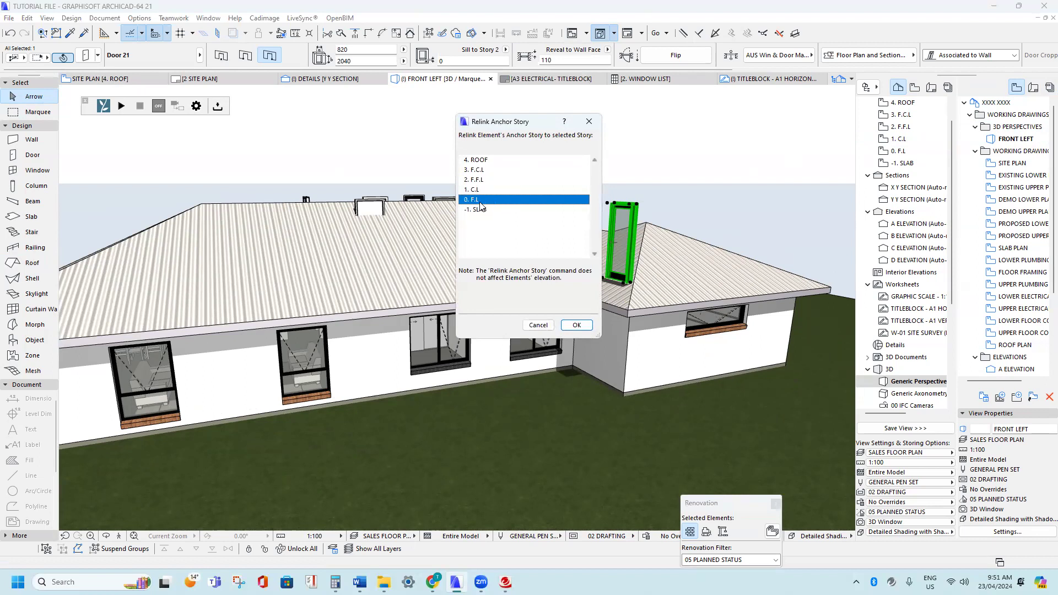
left_click(576, 326)
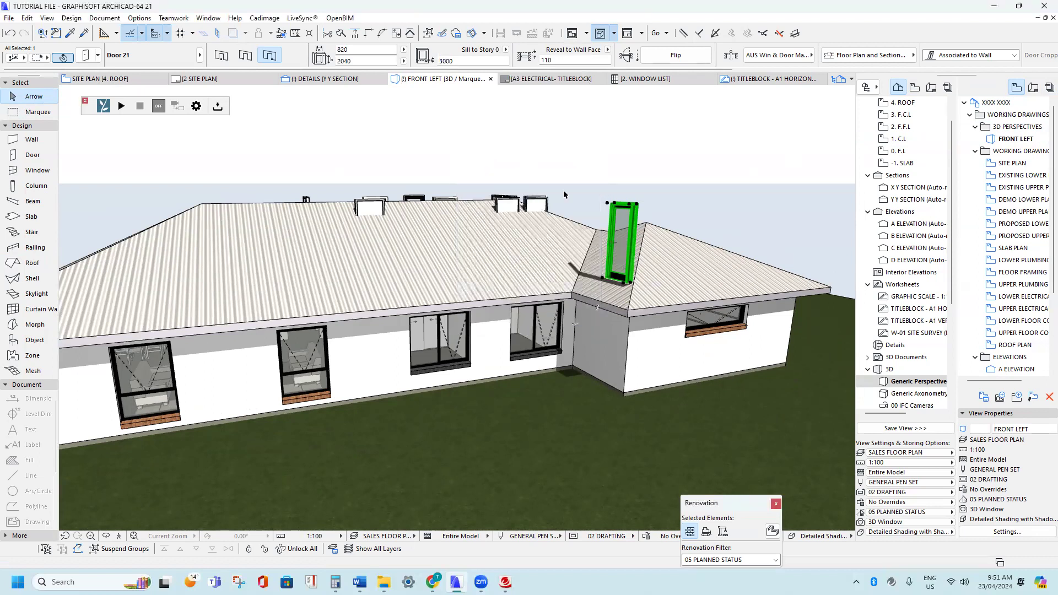
double_click(464, 62)
type("0")
key("Return")
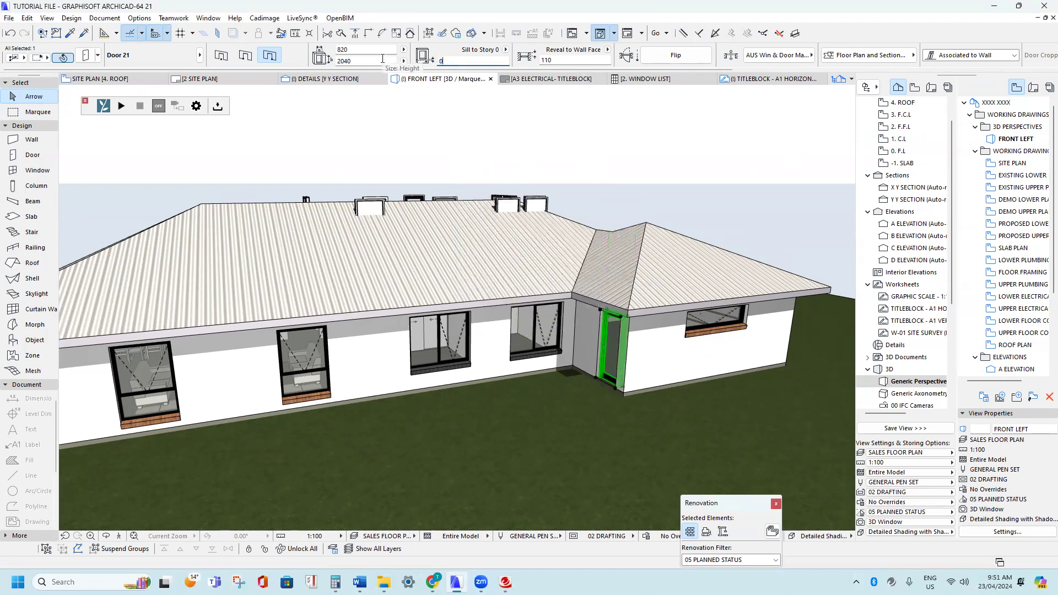
scroll(595, 321, "up", 2)
middle_click_drag(576, 309, 717, 308, "shift")
middle_click_drag(518, 290, 613, 294, "shift")
key("Escape")
- Select all remaining doors protruding above the main roof, relink their anchor story to 0. F.L and set their sill height to 0
middle_click_drag(586, 260, 587, 291, "shift")
left_click(588, 267, "shift")
left_click(599, 253, "shift")
left_click(571, 250, "shift")
left_click(559, 243, "shift")
middle_click_drag(500, 243, 475, 259, "shift")
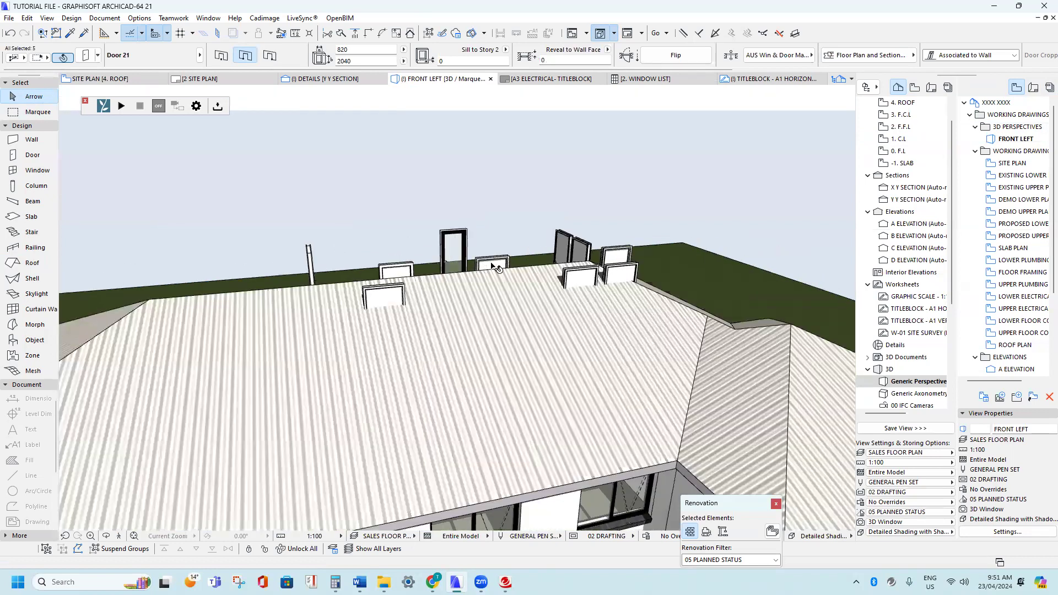
left_click(492, 266, "shift")
left_click(396, 269, "shift")
left_click(384, 287, "shift")
left_click(309, 263, "shift")
left_click(453, 249, "shift")
middle_click_drag(454, 249, 451, 237, "shift")
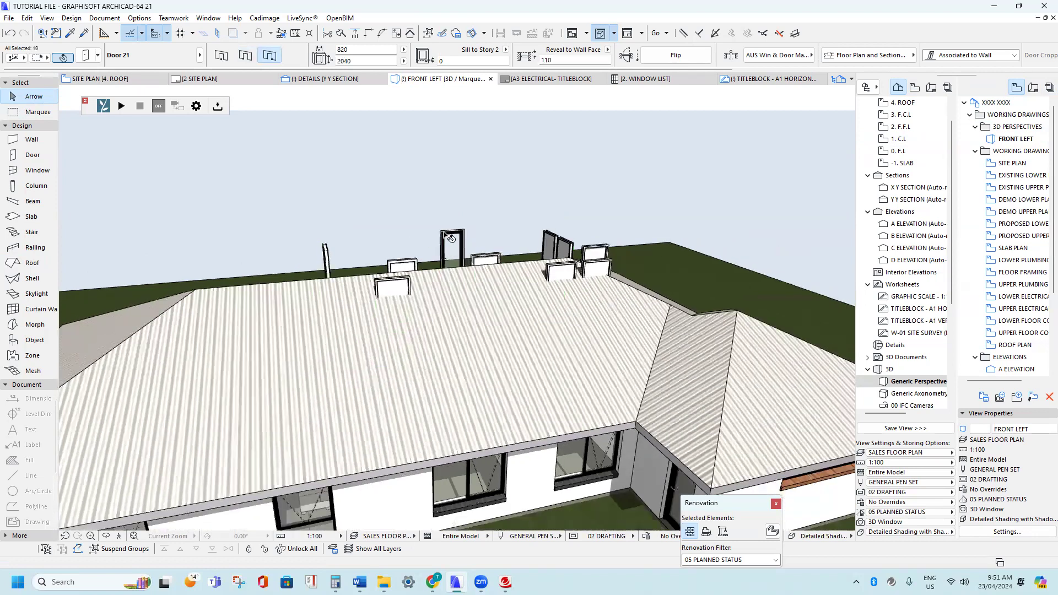
left_click(506, 50)
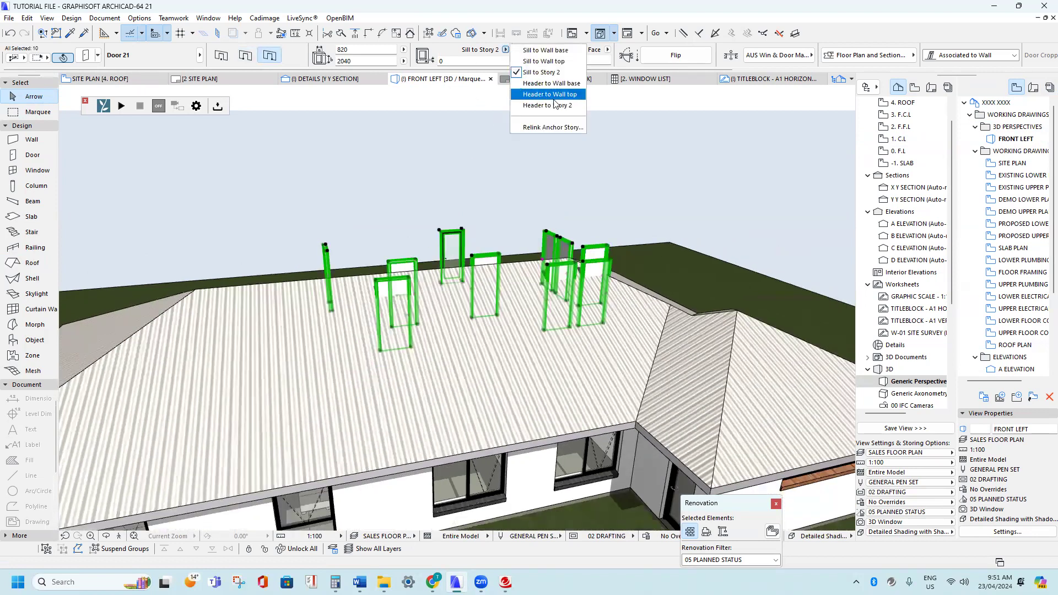
left_click(552, 127)
left_click(492, 200)
left_click(577, 325)
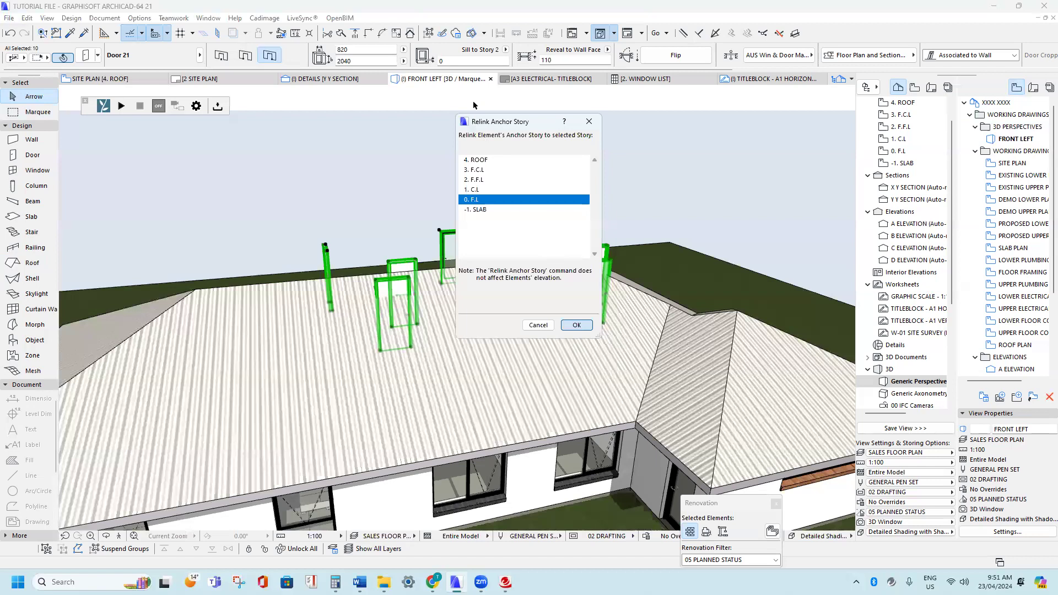
scroll(444, 220, "down", 3)
middle_click_drag(432, 257, 515, 245, "shift")
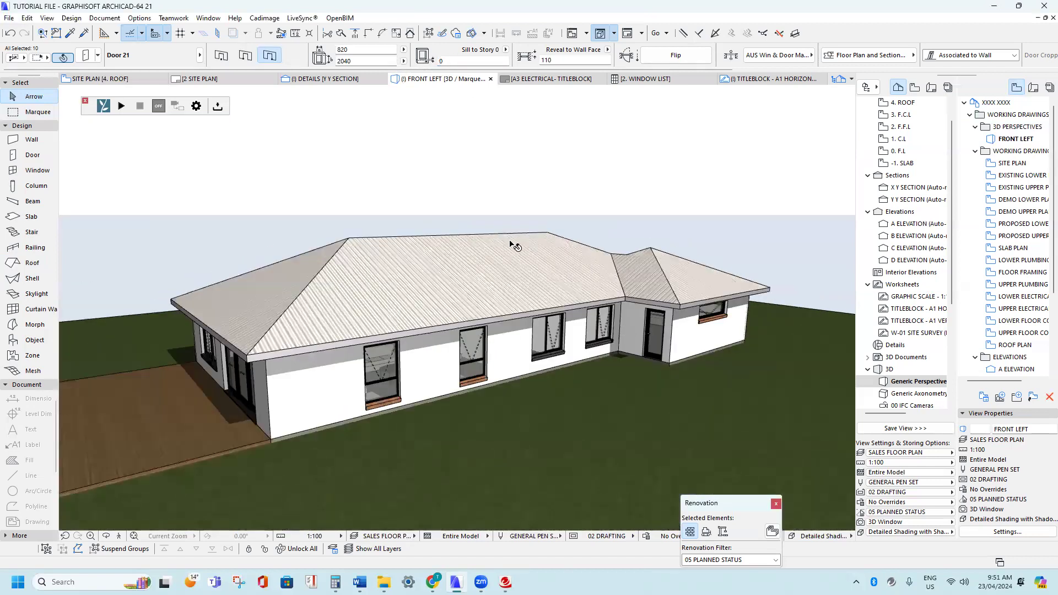
- Clear the door selection and select the garage's side wall, the adjoining return wall and the long wall beside it
key("Escape")
middle_click_drag(275, 267, 199, 260, "shift")
middle_click_drag(548, 301, 456, 303, "shift")
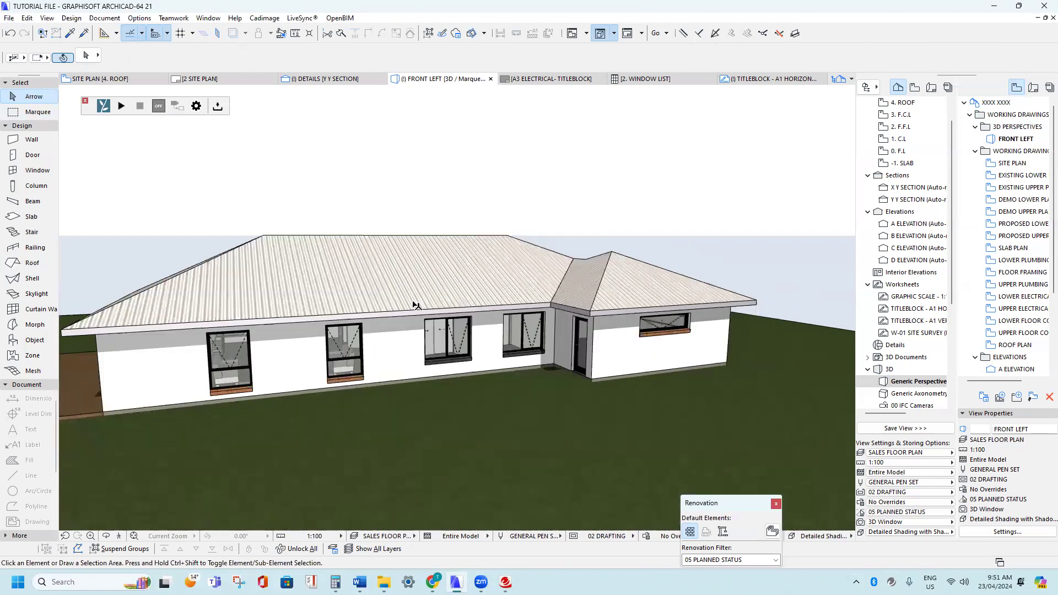
middle_click_drag(603, 360, 445, 360)
left_click(443, 344)
scroll(396, 333, "up", 4)
left_click(415, 322, "shift")
left_click(278, 323, "shift")
- Add the wall facing the deck, the opposite long side wall and the front wall with the large window to the selection
scroll(278, 322, "down", 2)
middle_click_drag(125, 348, 661, 328)
scroll(402, 361, "down", 1)
left_click(551, 352, "shift")
mouse_move(516, 358)
middle_mouse_down("shift")
mouse_move(617, 341)
mouse_move(514, 341)
middle_mouse_up("shift")
left_click(424, 329, "shift")
middle_click_drag(424, 329, 513, 343, "shift")
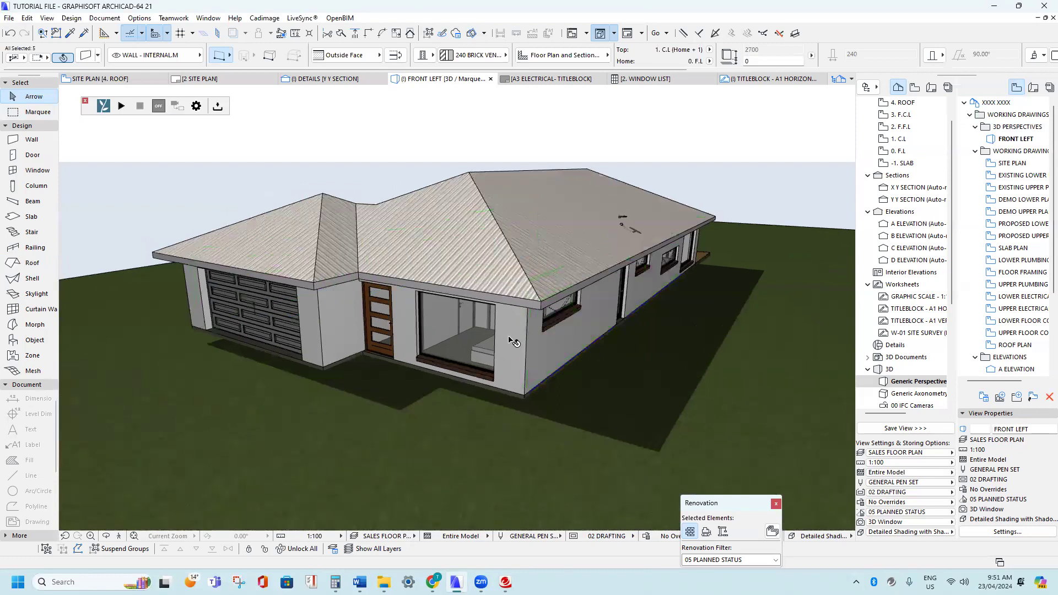
left_click(514, 343, "shift")
- Add the garage's entry-side wall and garage-door wall to the selection, group the eight exterior walls and deselect them
scroll(356, 358, "up", 1)
middle_click_drag(357, 326, 361, 291, "shift")
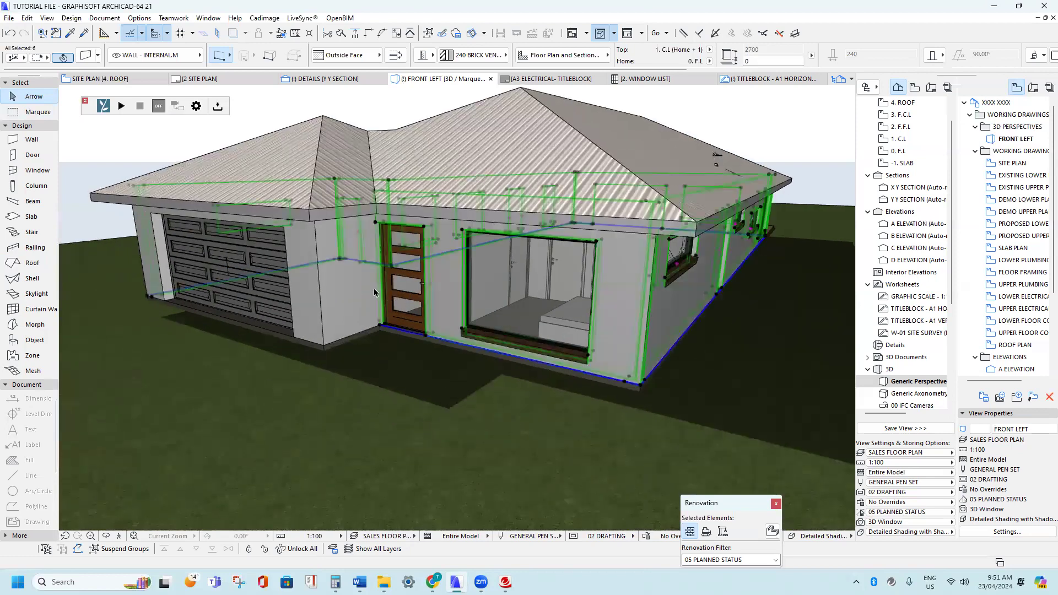
left_click(348, 294, "shift")
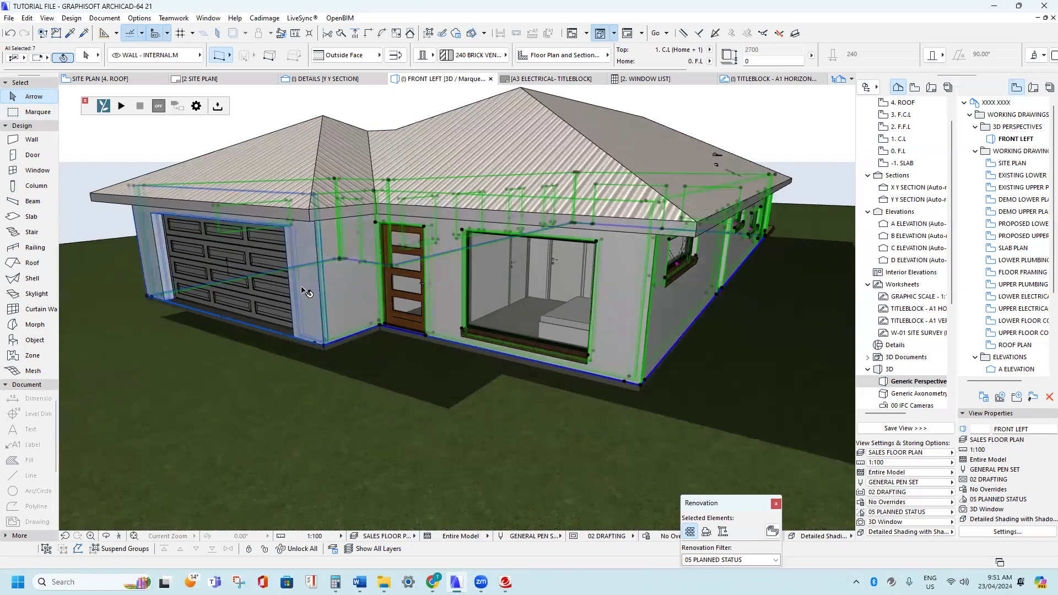
left_click(243, 281, "shift")
middle_click_drag(242, 281, 468, 285, "shift")
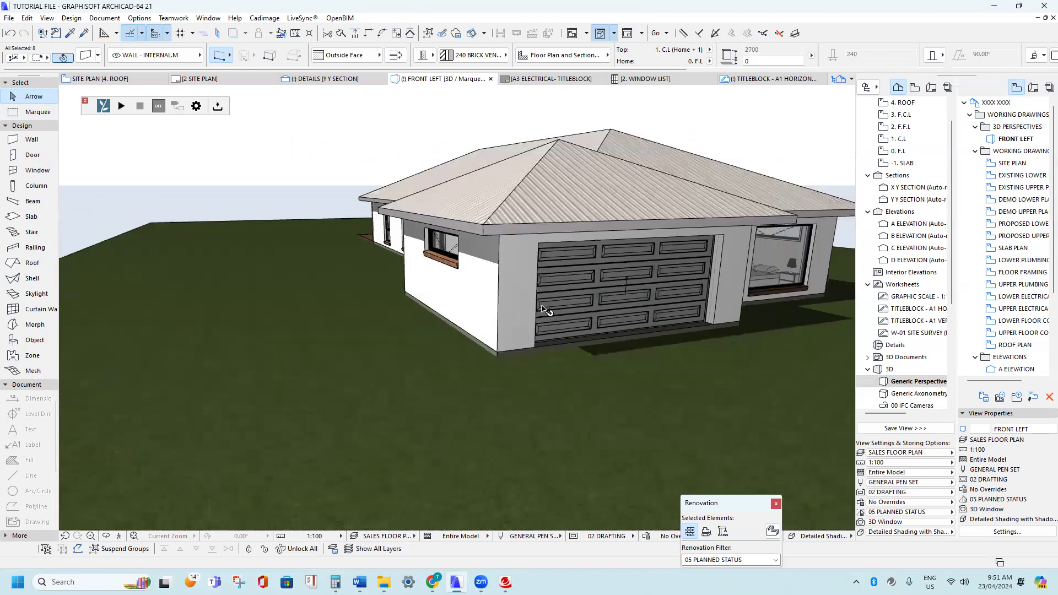
middle_click_drag(543, 310, 417, 308, "shift")
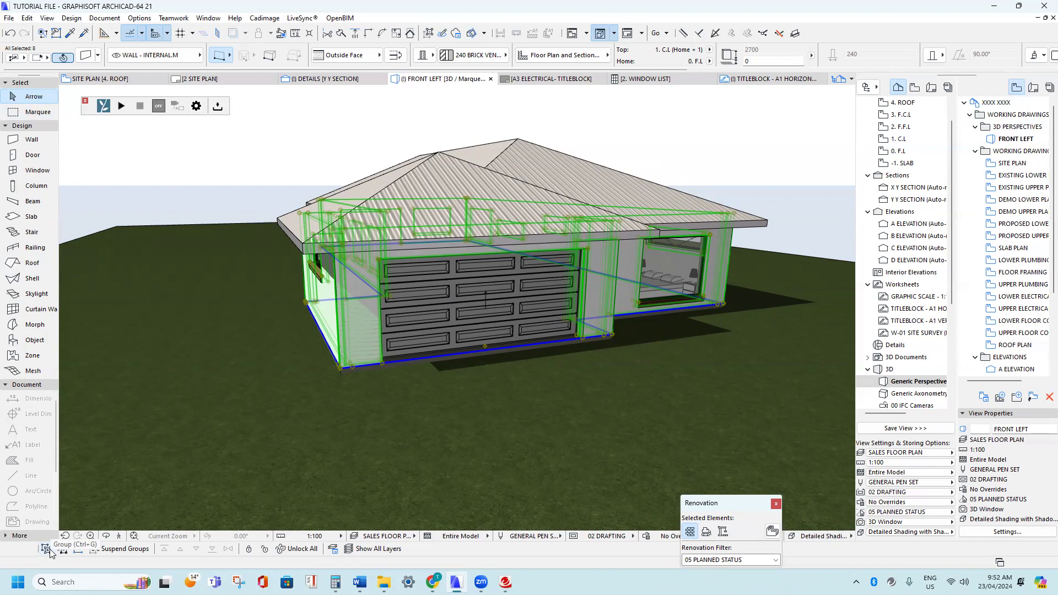
middle_click_drag(473, 316, 403, 314, "shift")
key("Escape")
- Suspend groups, test selecting the garage's side wall on its own and deselect it
middle_click_drag(345, 355, 257, 314, "shift")
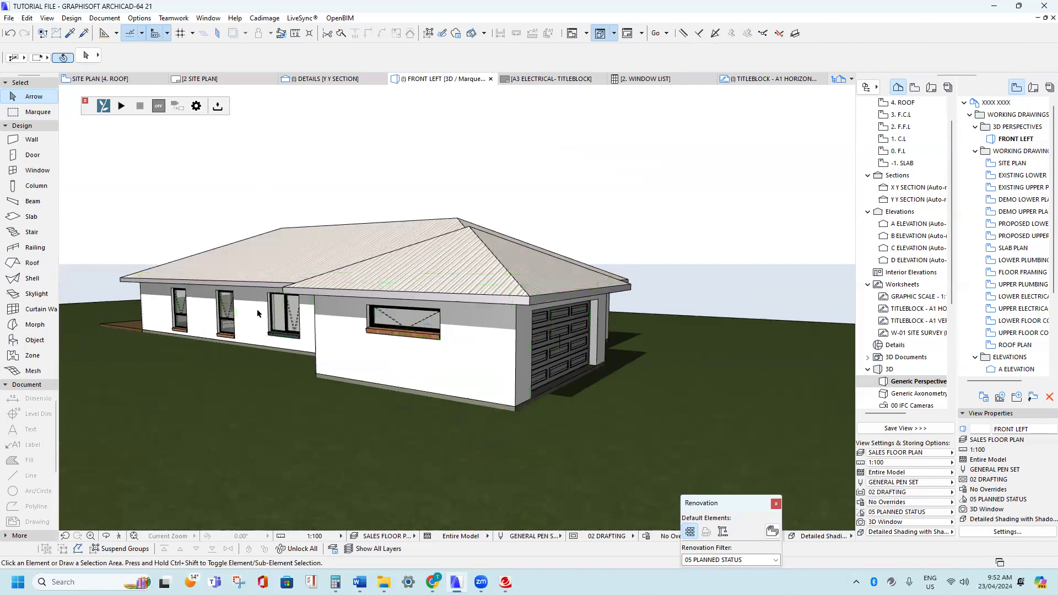
left_click(117, 551)
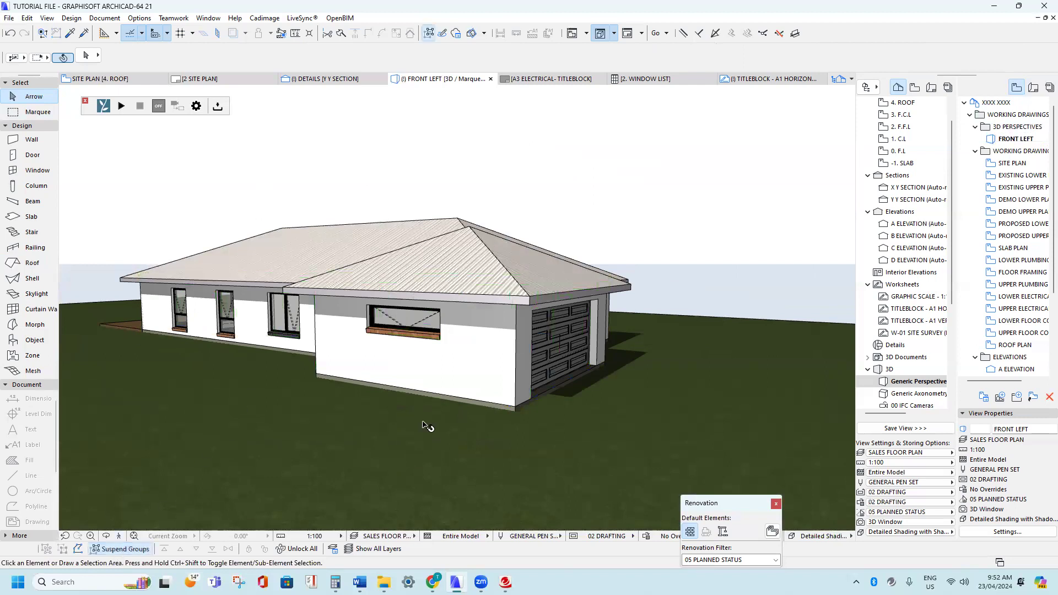
left_click(456, 354)
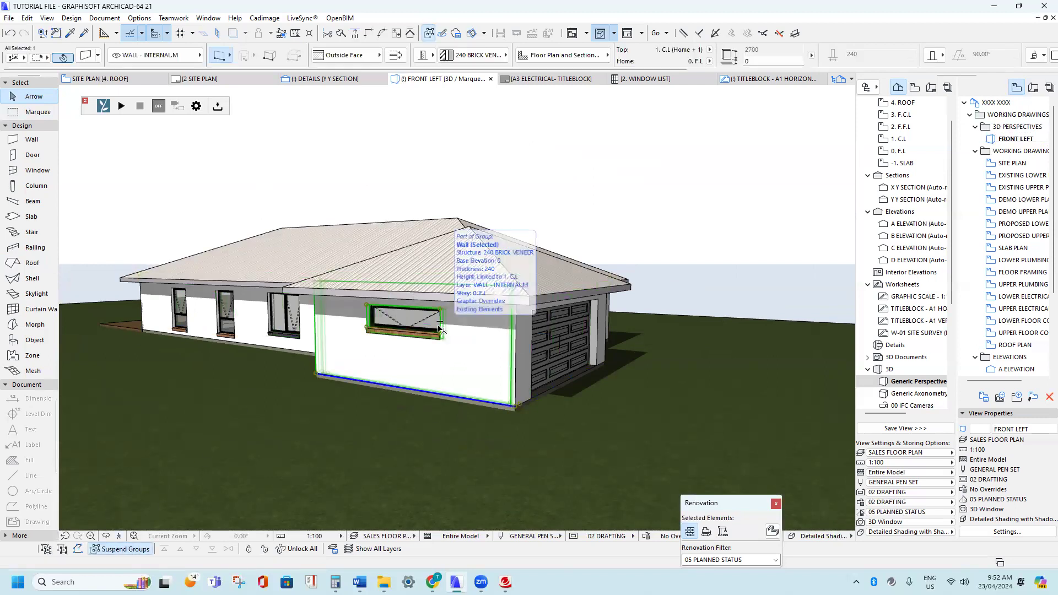
key("Escape")
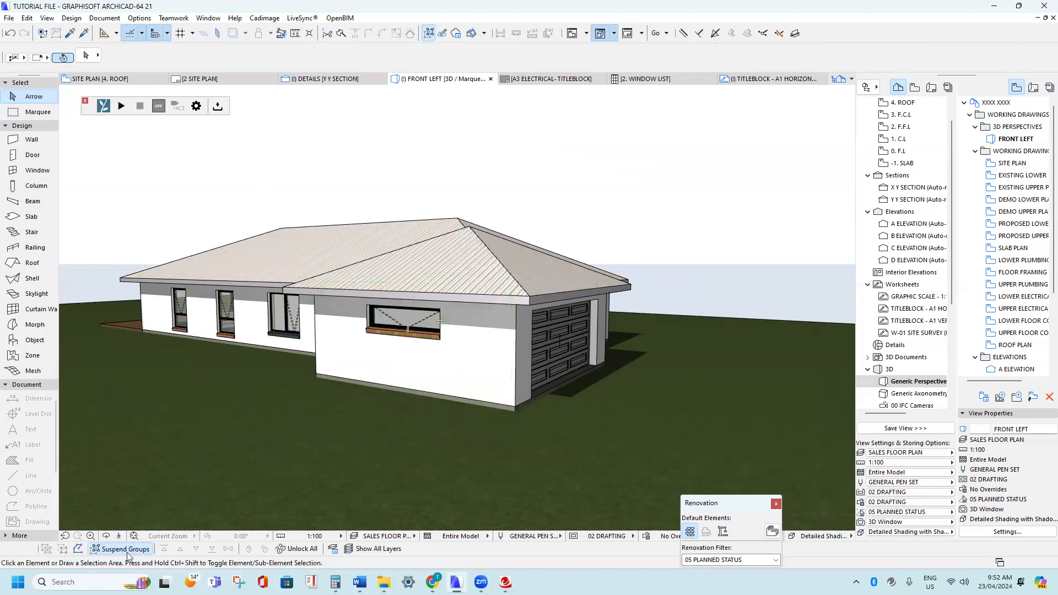
- Select the grouped exterior walls, unlink their surface overrides, apply Brick- Black to the outside surface only and deselect them
left_click(466, 361)
middle_click_drag(466, 361, 416, 237, "shift")
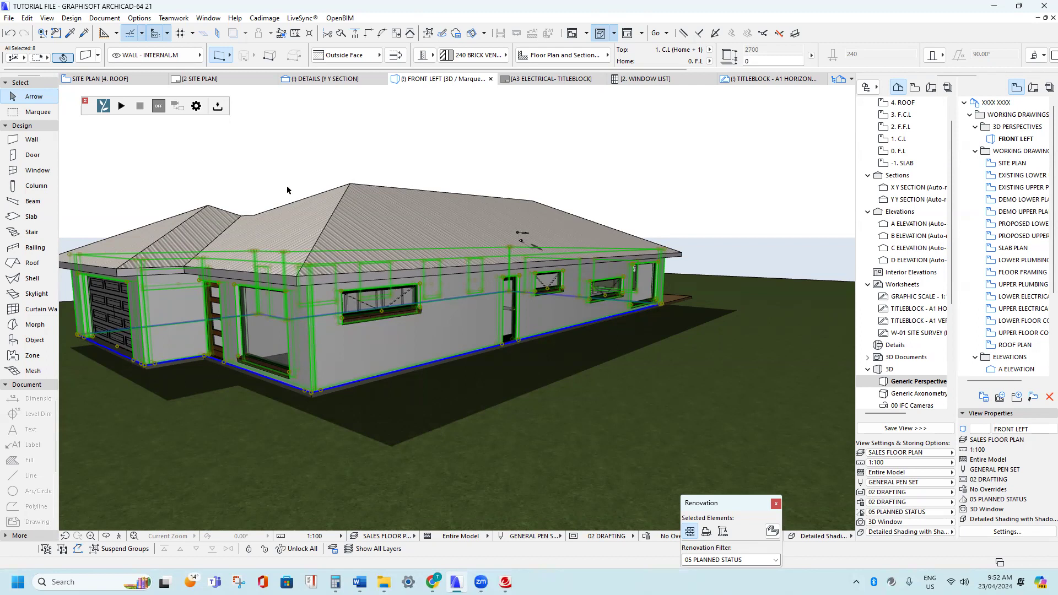
right_click(301, 150)
left_click(329, 154)
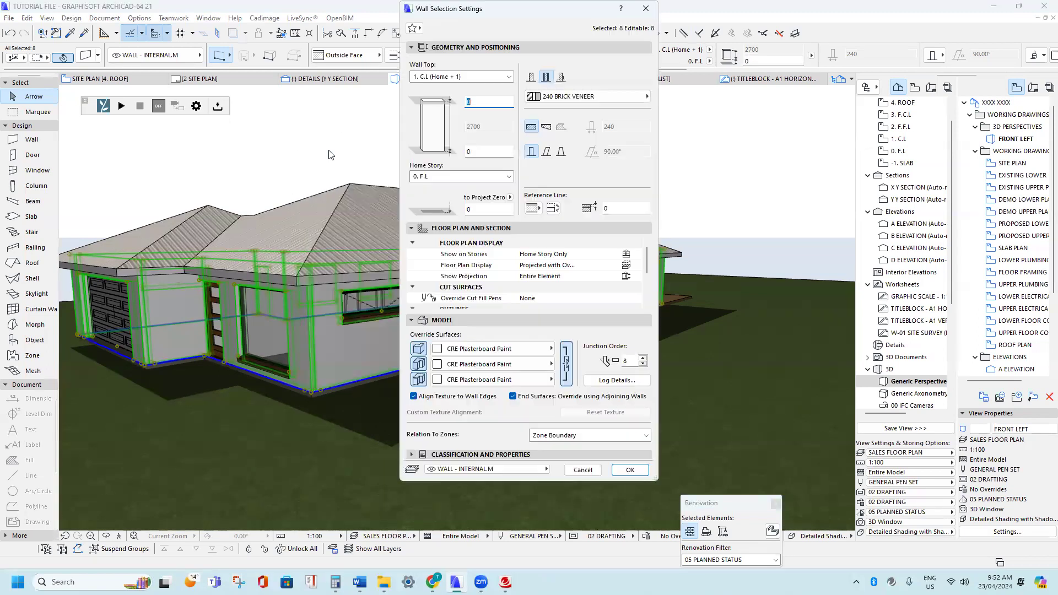
left_click(532, 345)
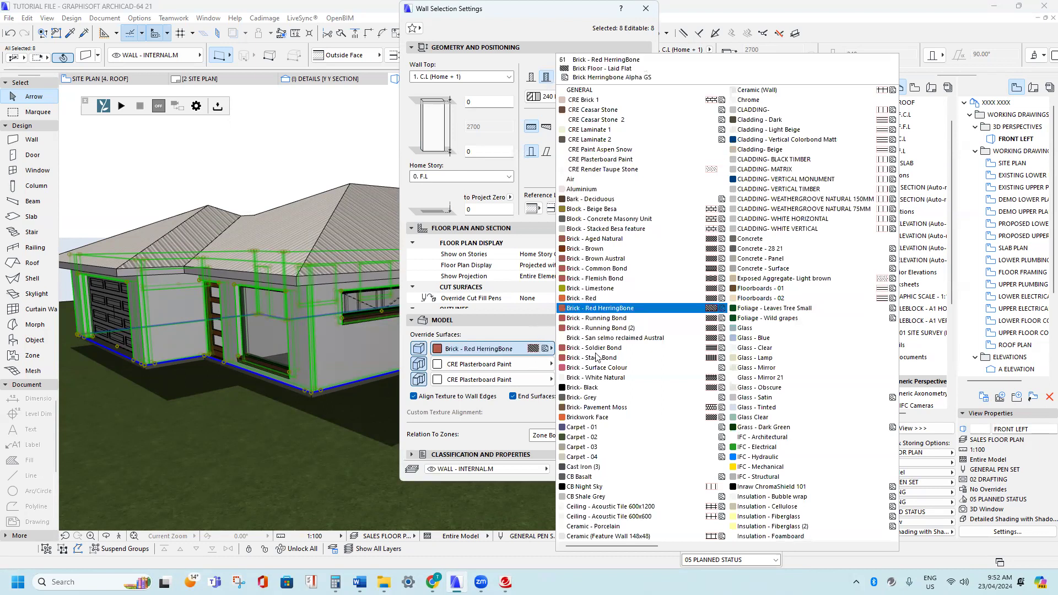
left_click(602, 390)
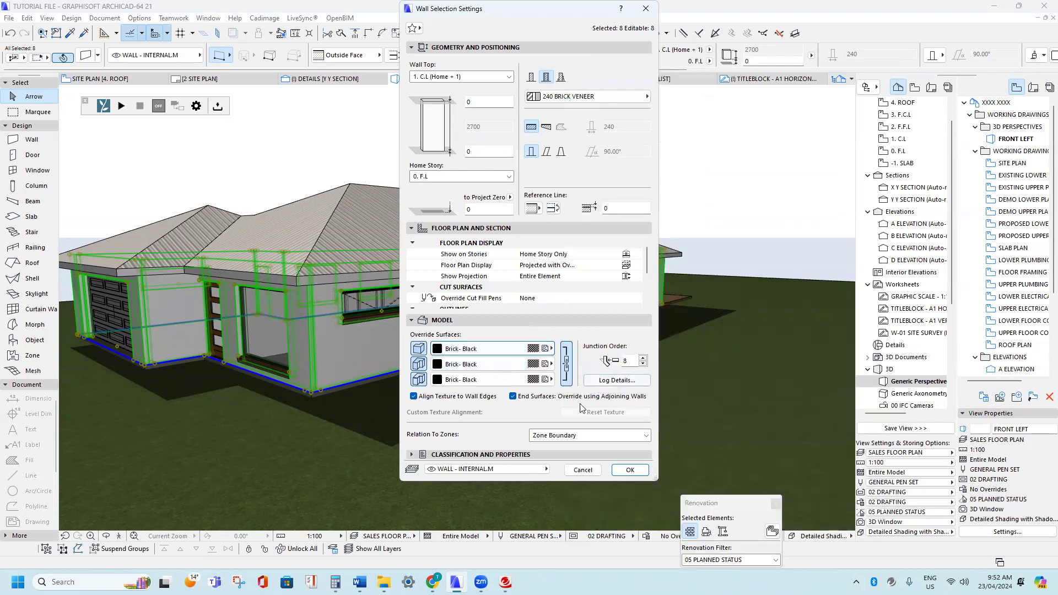
left_click(567, 363)
left_click(568, 362)
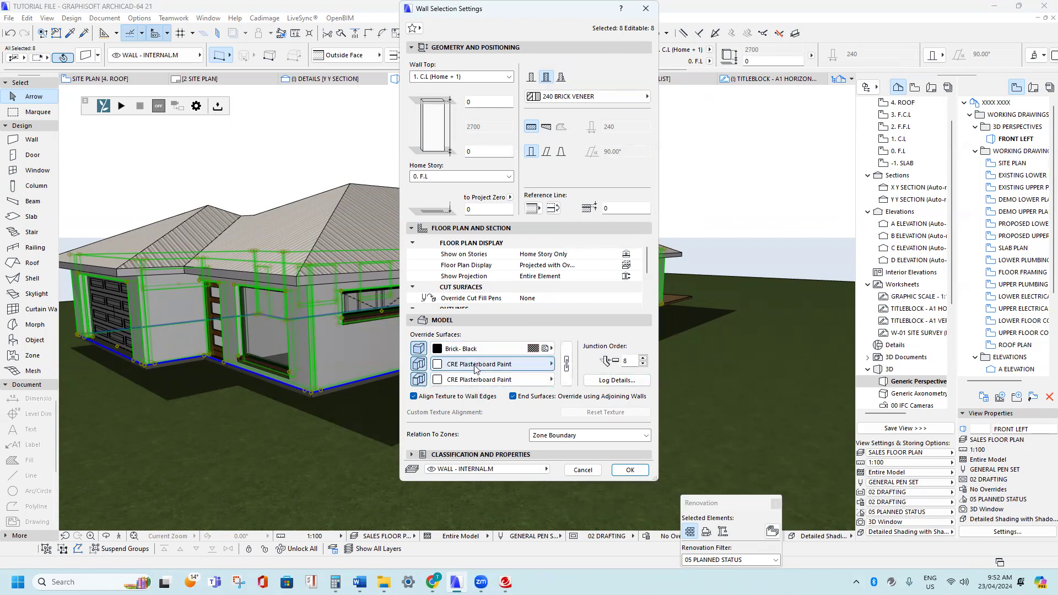
left_click(631, 469)
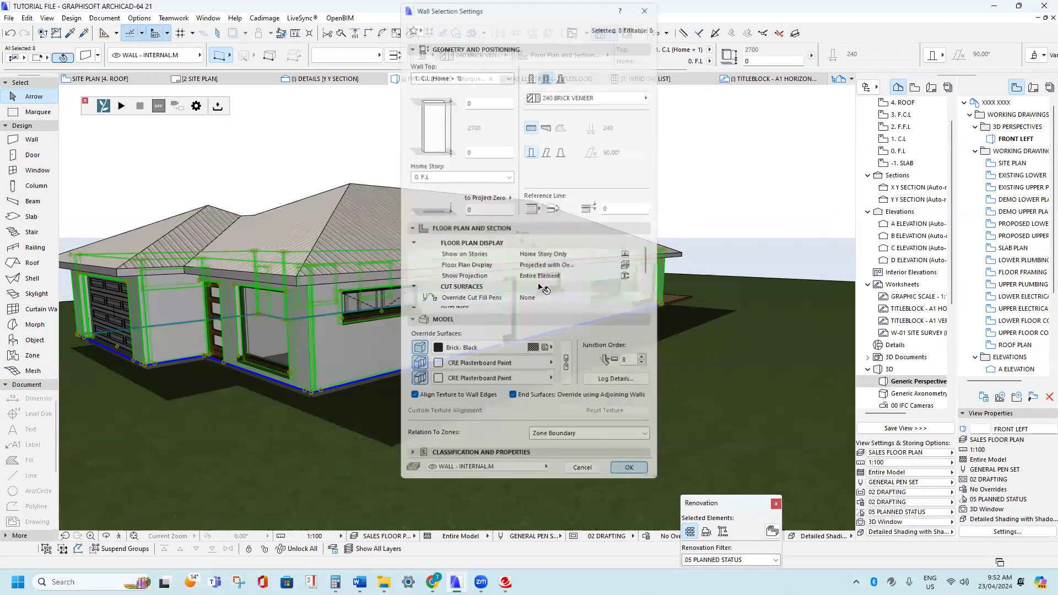
left_click(418, 146)
- Select the two tall narrow windows, the garage's side window, the large front window and the wide window around the front corner
middle_click_drag(378, 286, 496, 315, "shift")
middle_click_drag(659, 315, 499, 322, "shift")
left_click(505, 315)
left_click(603, 301, "shift")
middle_click_drag(736, 314, 368, 346)
scroll(612, 301, "up", 2)
left_click(601, 285, "shift")
scroll(570, 322, "up", 3)
middle_click_drag(544, 375, 347, 366, "shift")
middle_click_drag(513, 370, 362, 364, "shift")
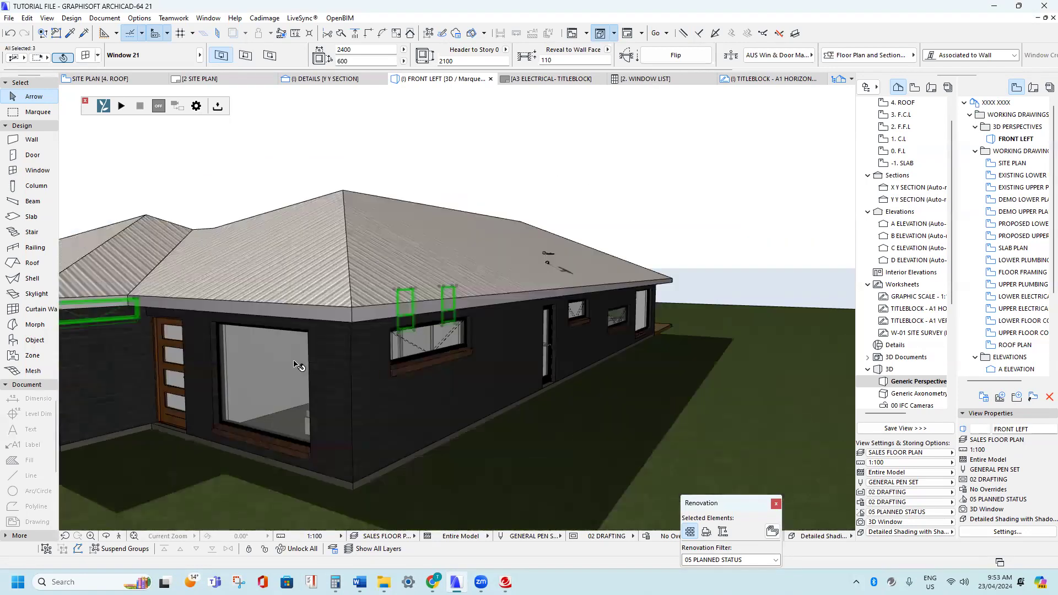
middle_click_drag(295, 364, 328, 364, "shift")
left_click(309, 365, "shift")
left_click(439, 343, "shift")
middle_click_drag(551, 342, 320, 342, "shift")
middle_click_drag(395, 328, 504, 326, "shift")
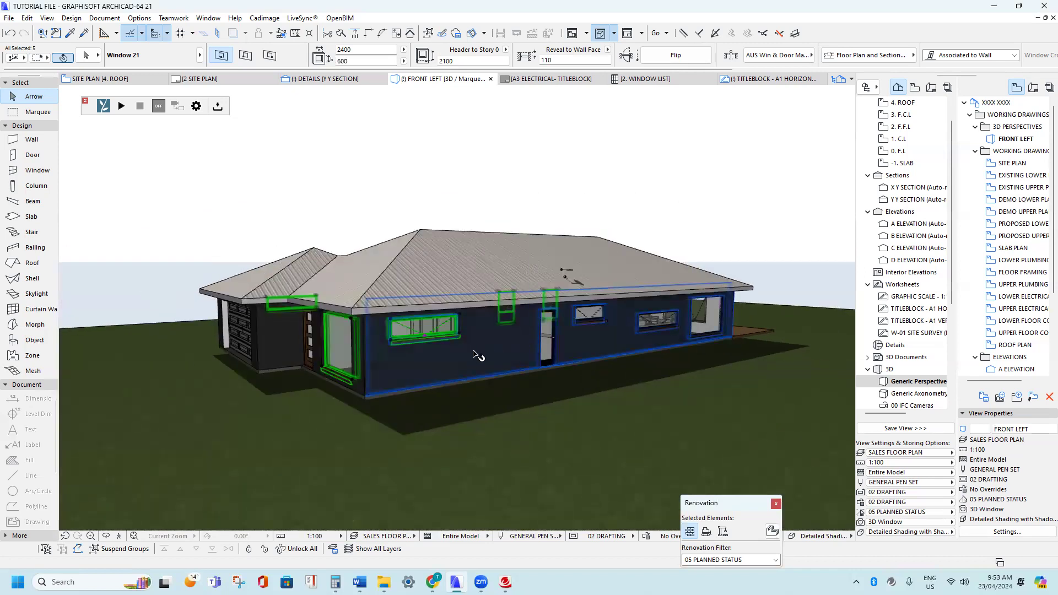
scroll(489, 357, "up", 2)
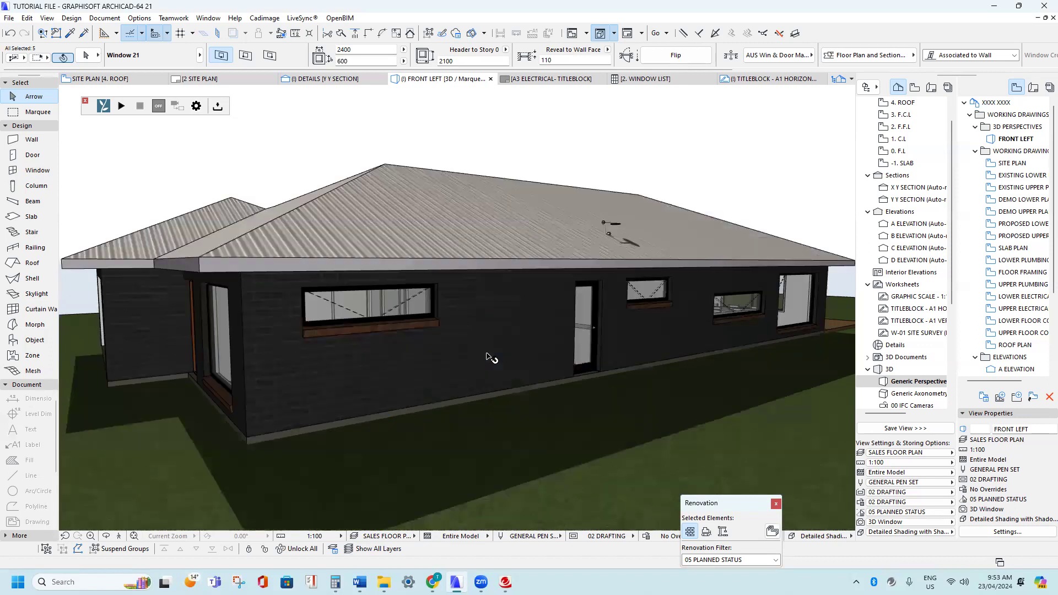
scroll(488, 357, "down", 2)
scroll(489, 357, "up", 5)
scroll(488, 357, "down", 5)
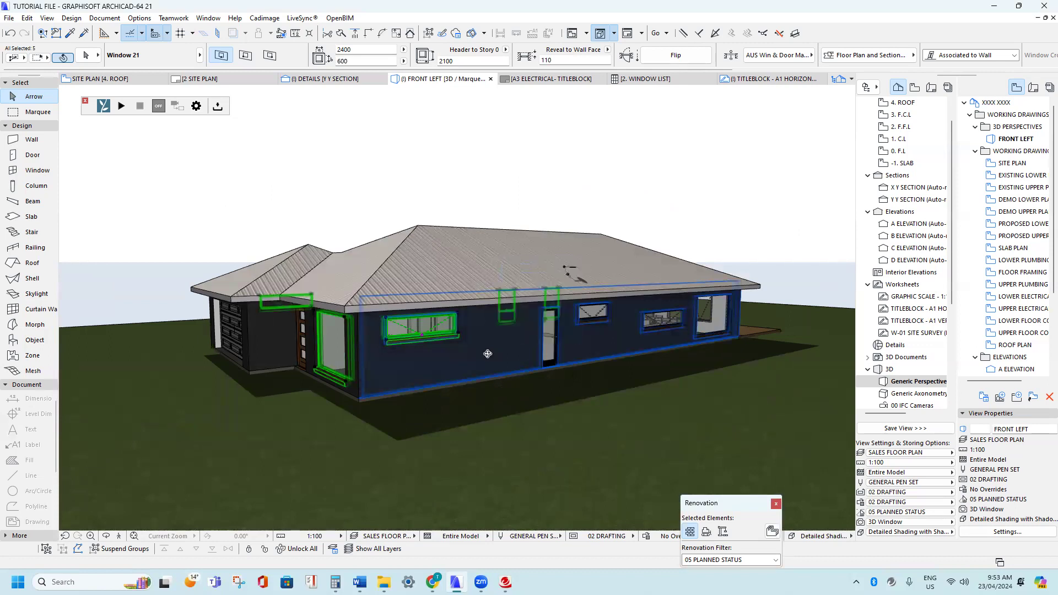
middle_click_drag(488, 354, 404, 365, "shift")
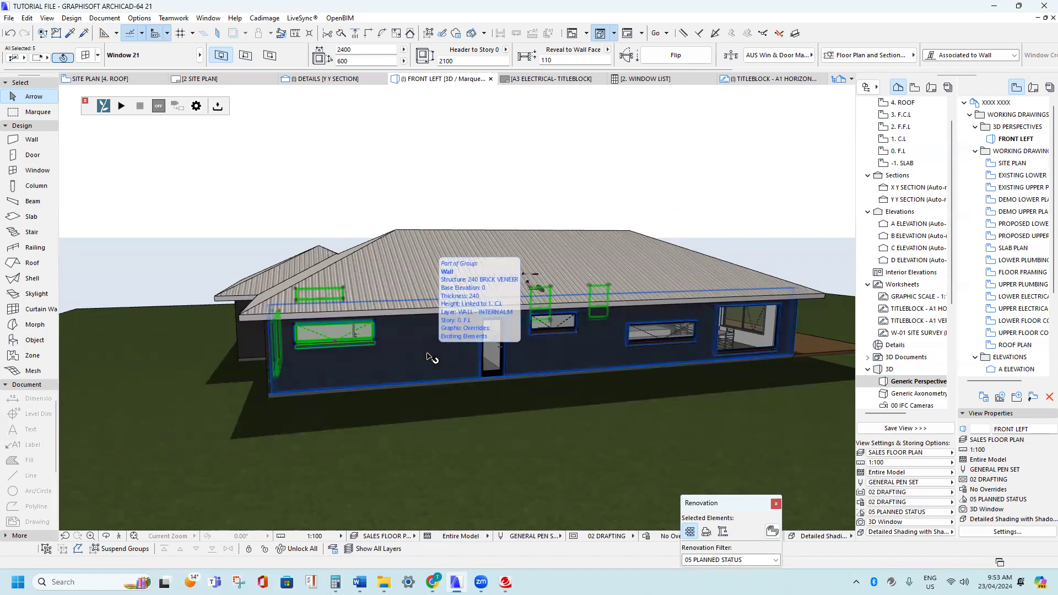
middle_click_drag(532, 351, 507, 348, "shift")
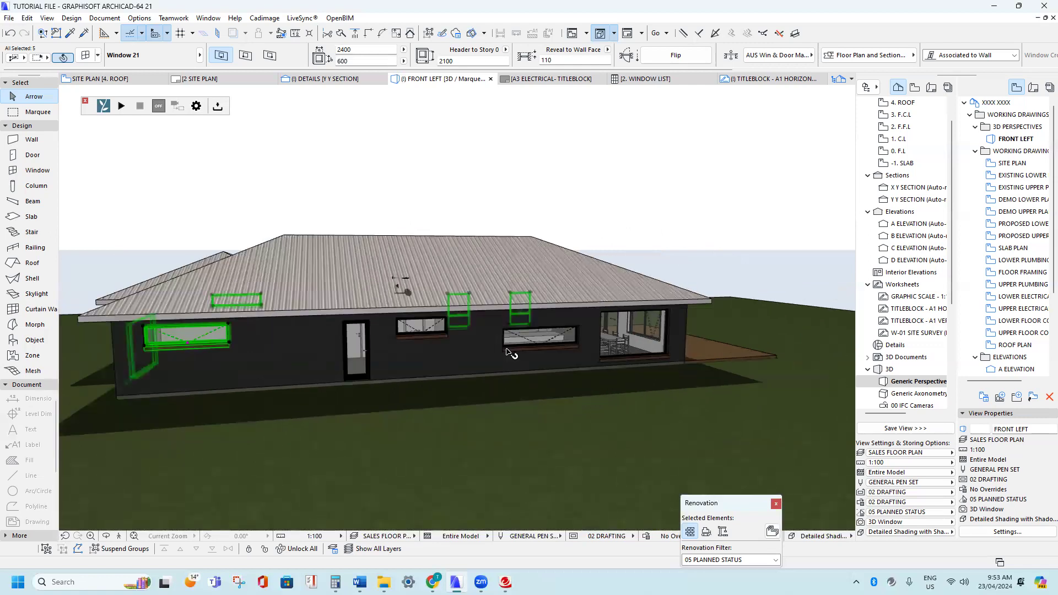
middle_click_drag(672, 341, 754, 366, "shift")
middle_click_drag(603, 362, 528, 349, "shift")
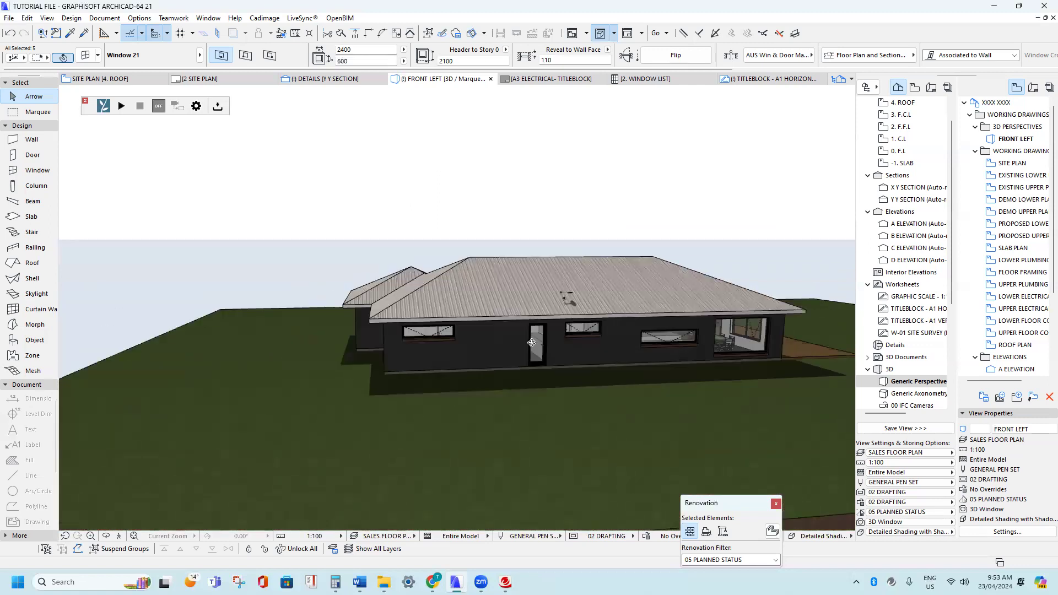
scroll(538, 349, "up", 7)
scroll(561, 356, "down", 1)
scroll(562, 356, "down", 6)
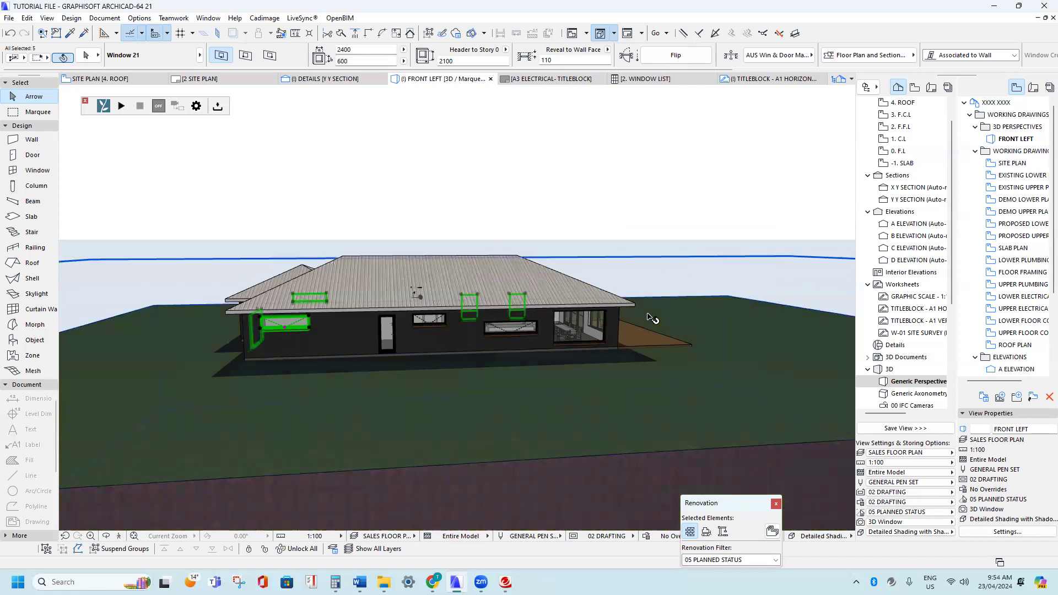
scroll(654, 319, "up", 8)
scroll(548, 345, "down", 6)
scroll(458, 365, "up", 2)
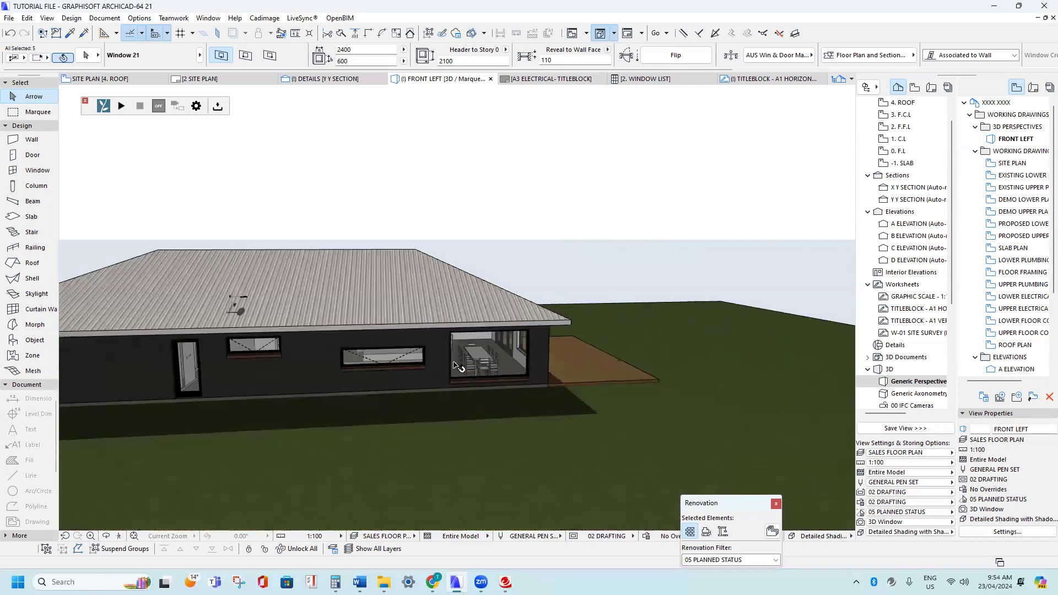
scroll(458, 366, "up", 5)
scroll(474, 352, "down", 6)
scroll(482, 342, "up", 2)
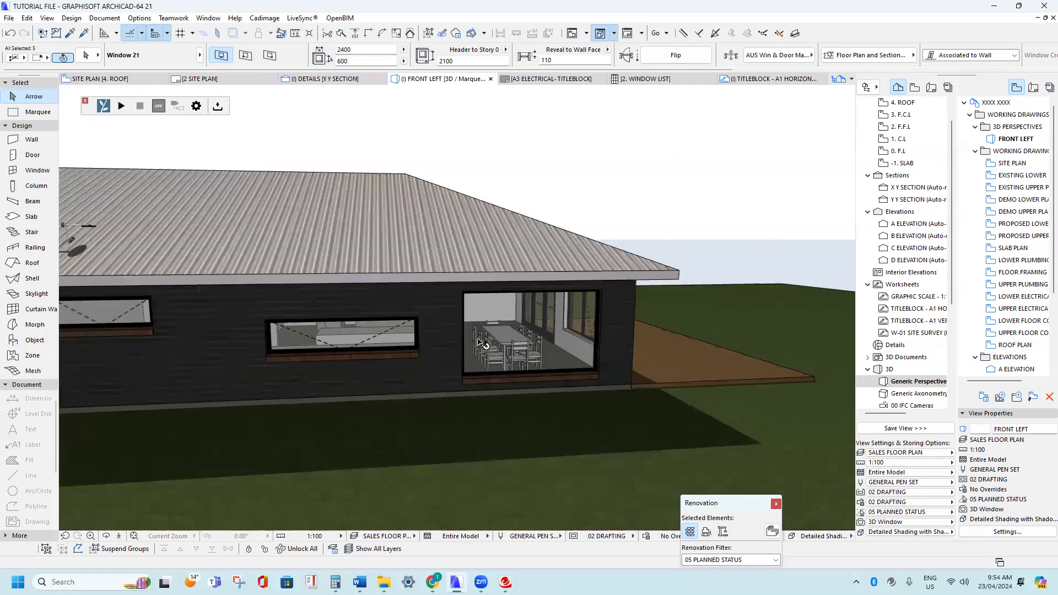
scroll(481, 342, "up", 3)
scroll(481, 342, "down", 8)
scroll(481, 342, "up", 2)
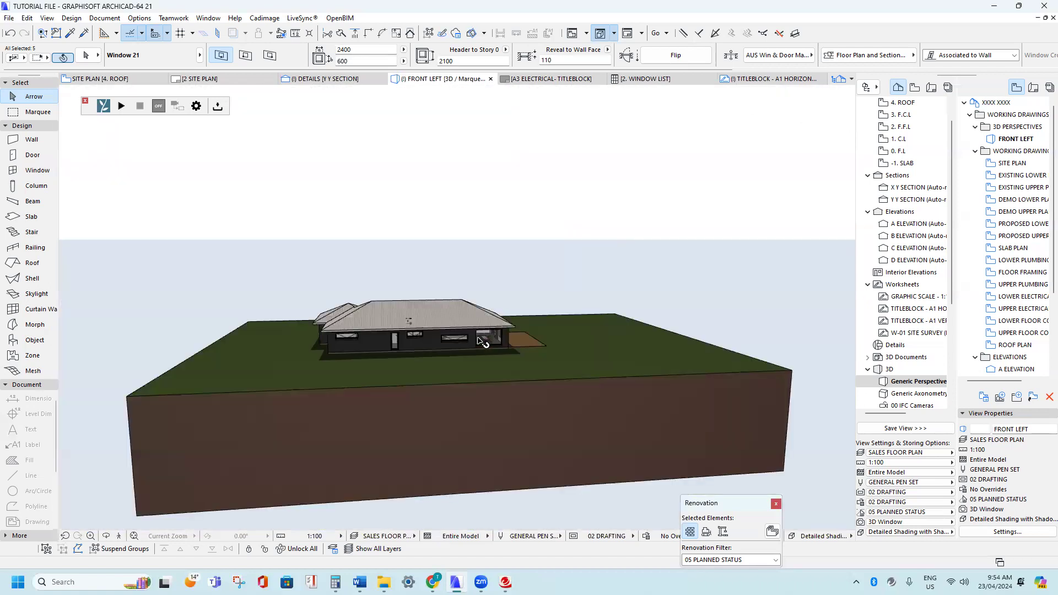
scroll(481, 342, "up", 5)
scroll(480, 342, "down", 6)
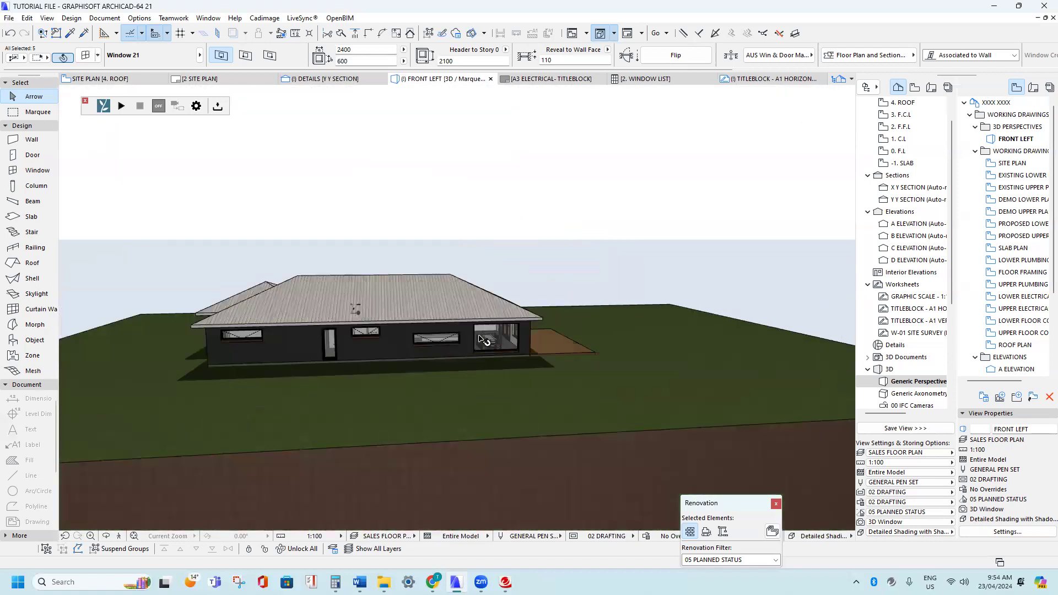
scroll(482, 340, "up", 4)
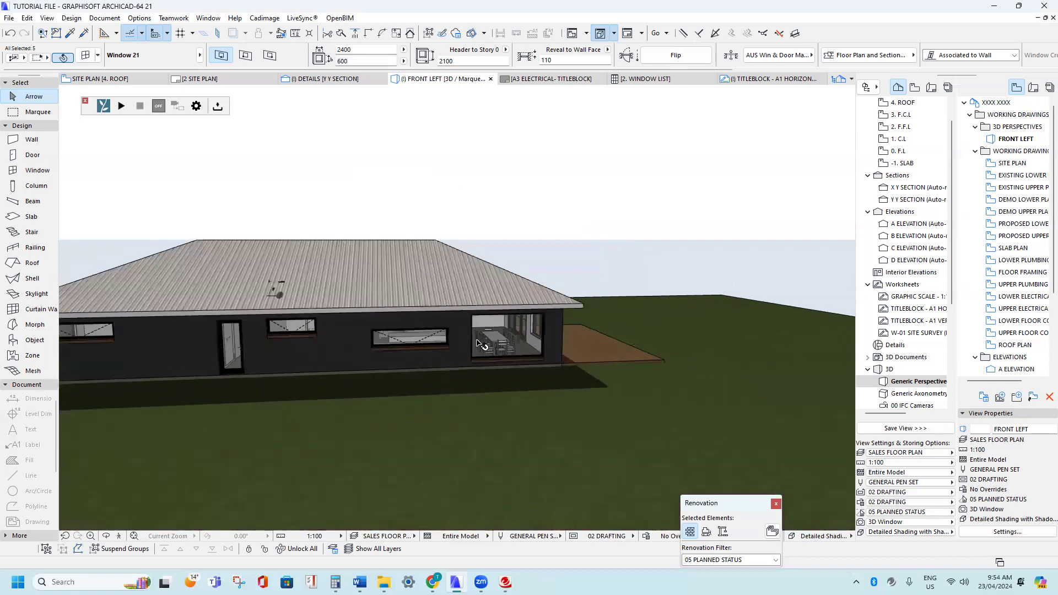
scroll(474, 336, "down", 1)
- Add the three remaining windows on the long side wall, between the side door and the deck end, to the selection
middle_click_drag(474, 337, 402, 340, "shift")
scroll(403, 340, "up", 3)
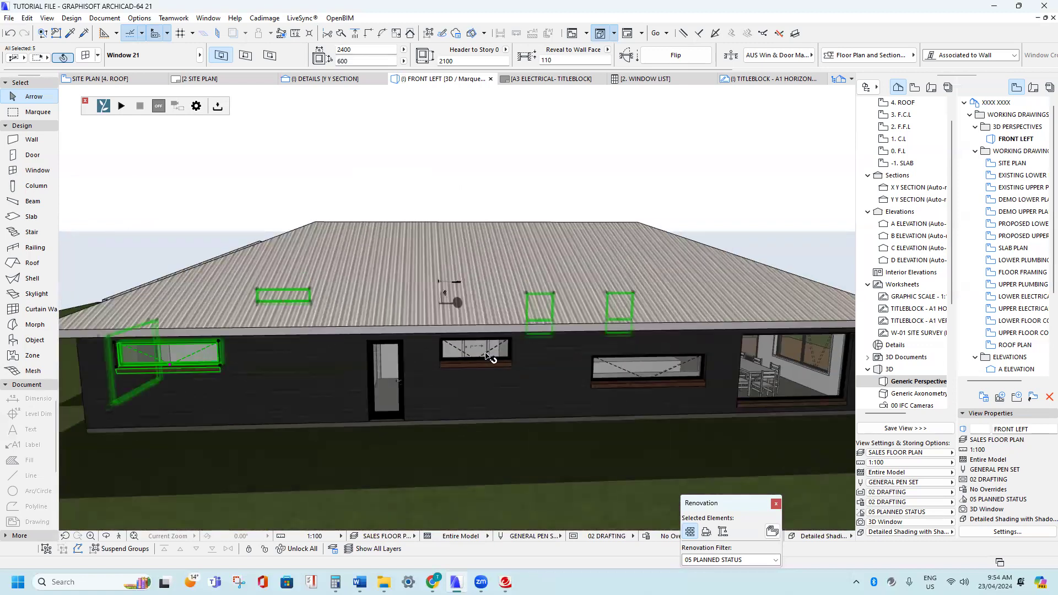
middle_click_drag(670, 378, 329, 379, "shift")
scroll(596, 415, "down", 3)
scroll(601, 357, "up", 1)
middle_click_drag(412, 329, 498, 309)
- Change the sill surface of the selected windows to Brick- Black in their fixtures' model attributes and deselect them
right_click(484, 158)
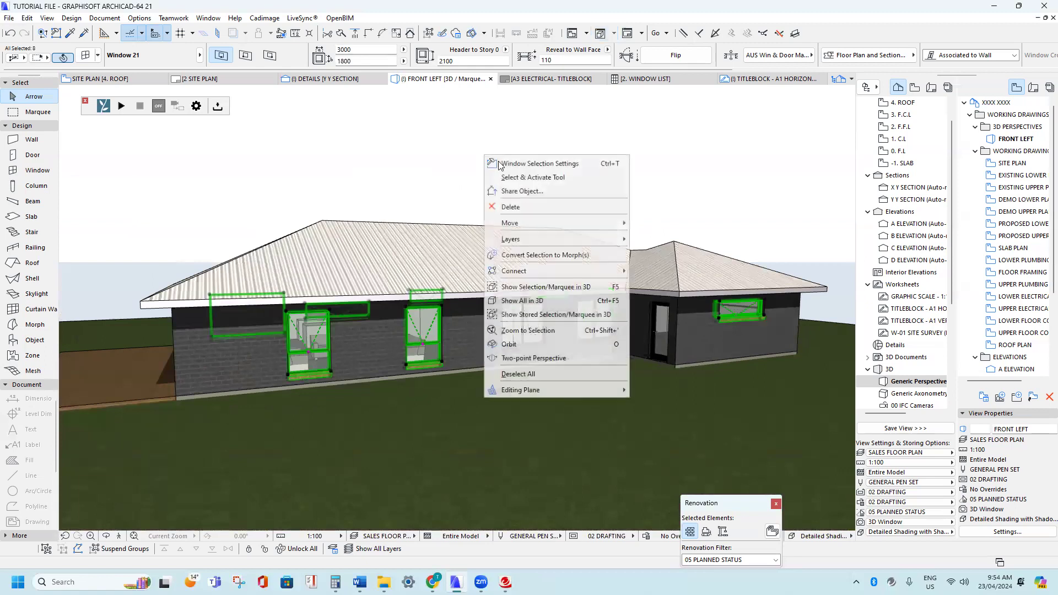
left_click(522, 164)
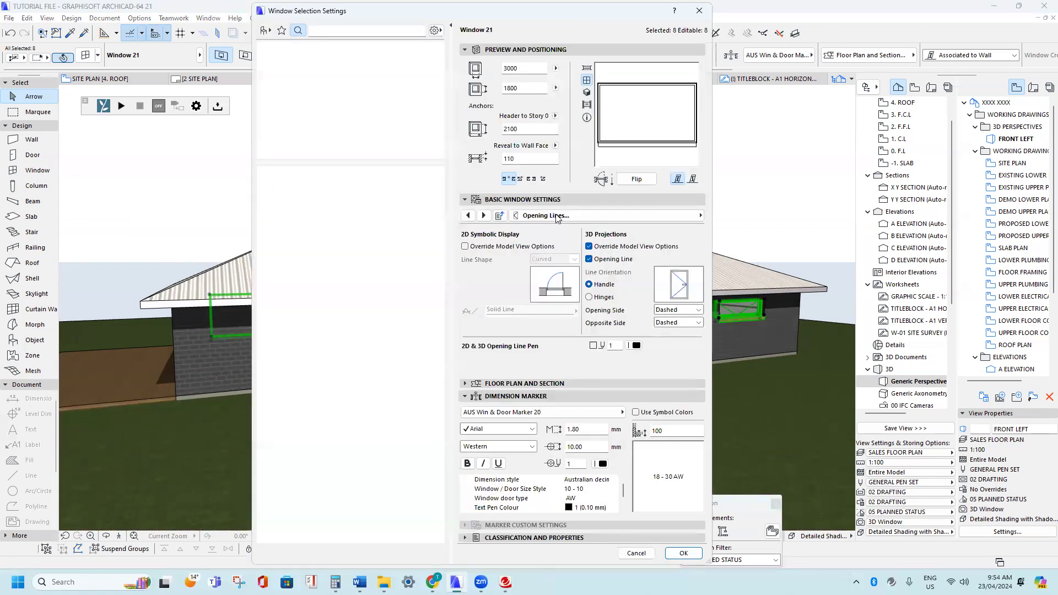
left_click(606, 215)
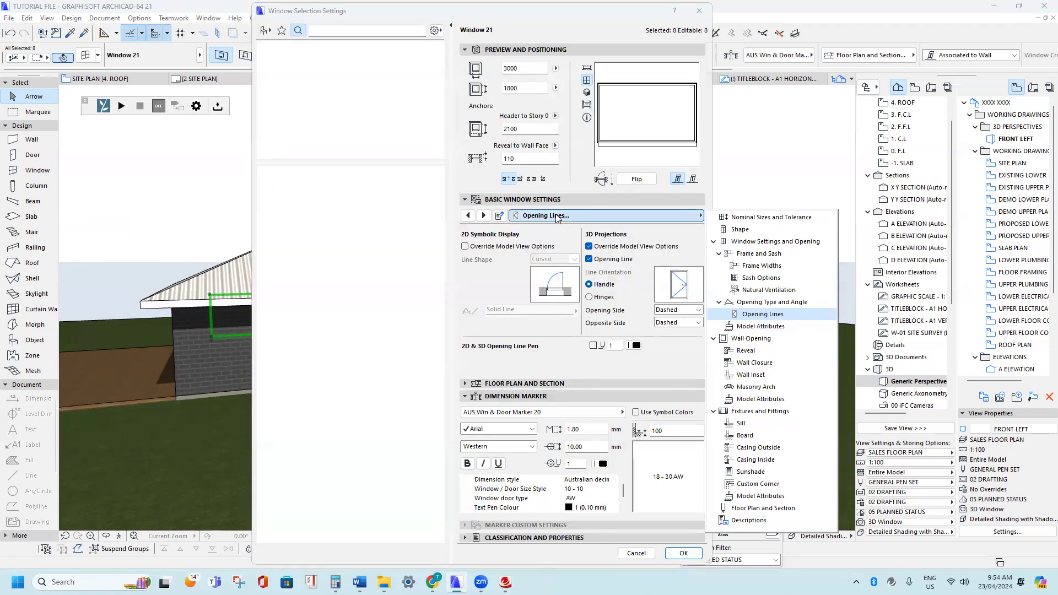
left_click(743, 423)
left_click(667, 238)
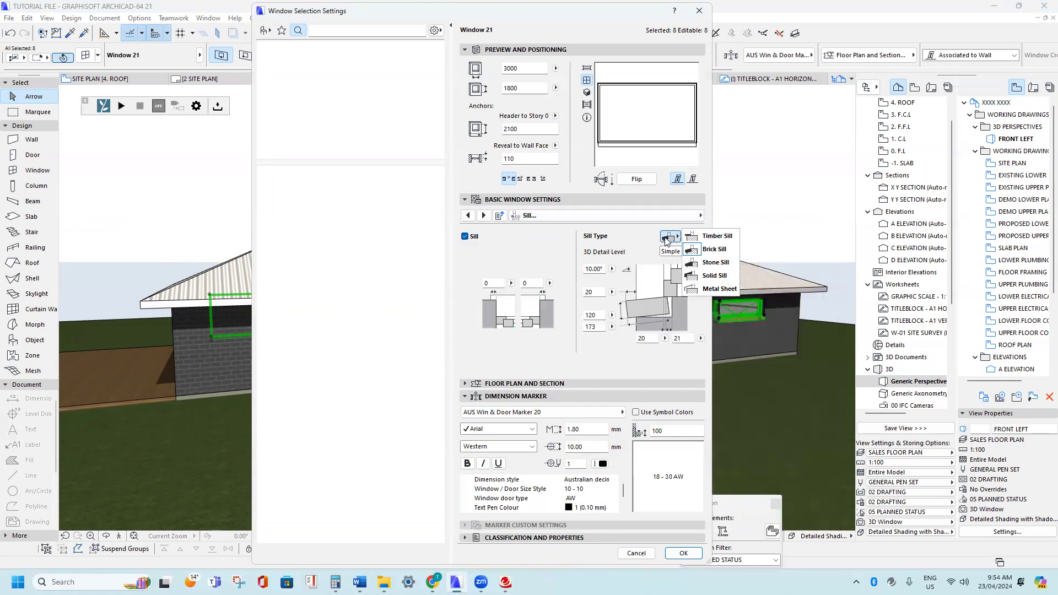
left_click(667, 240)
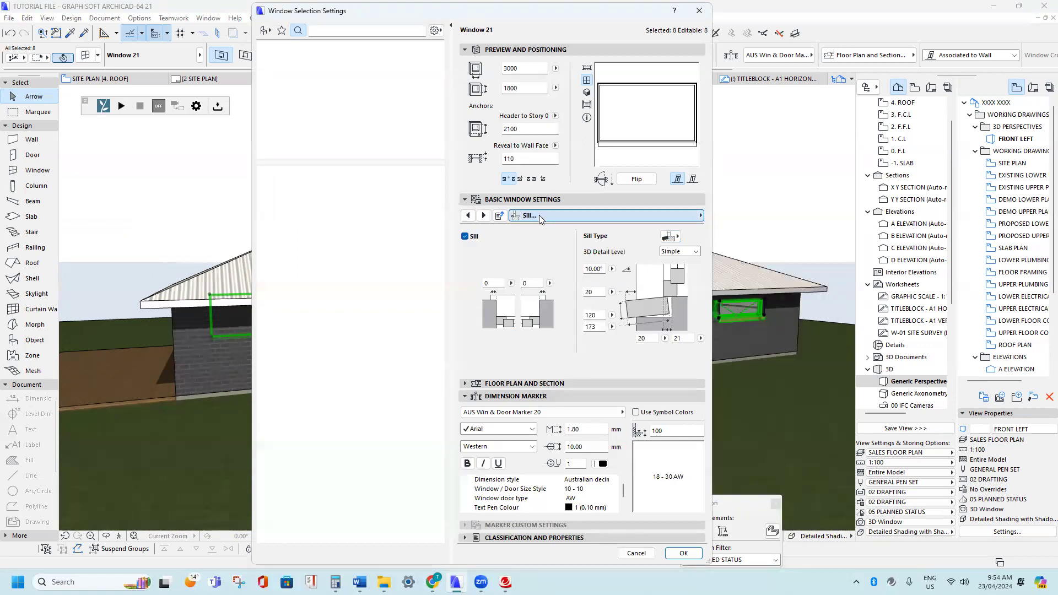
left_click(539, 215)
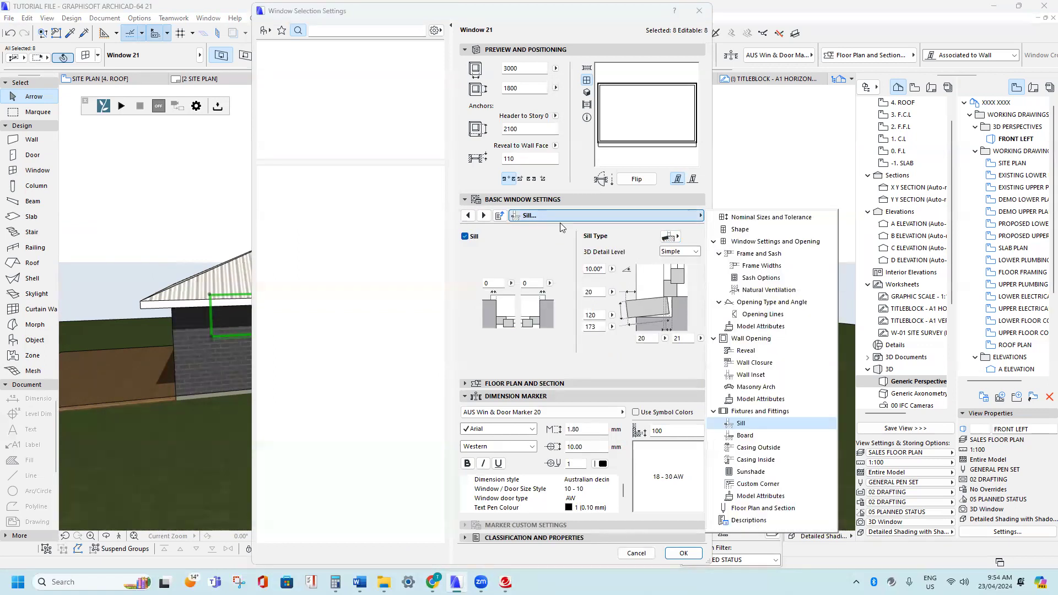
left_click(775, 499)
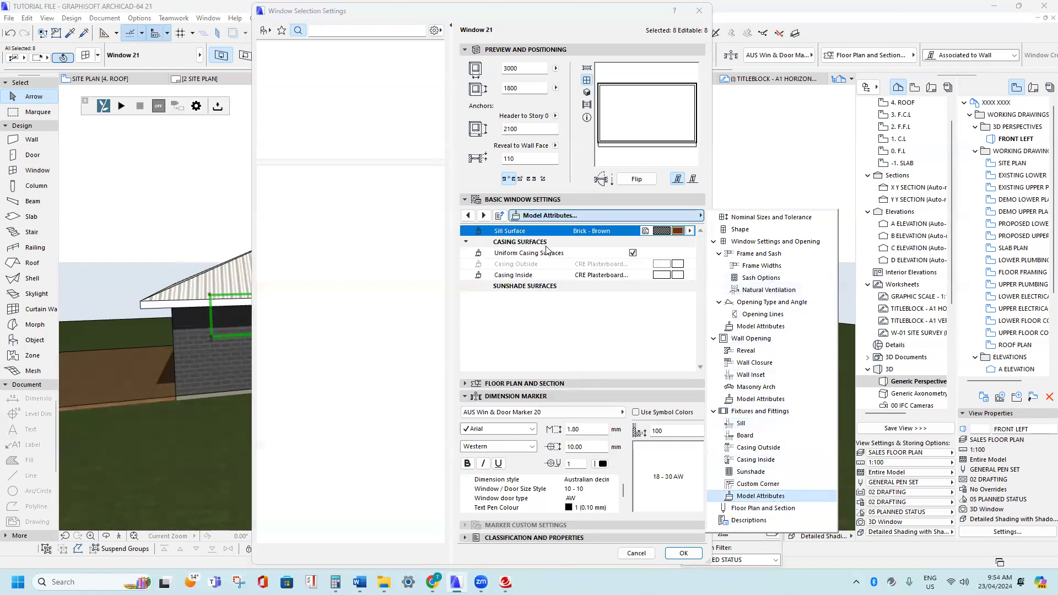
left_click(690, 231)
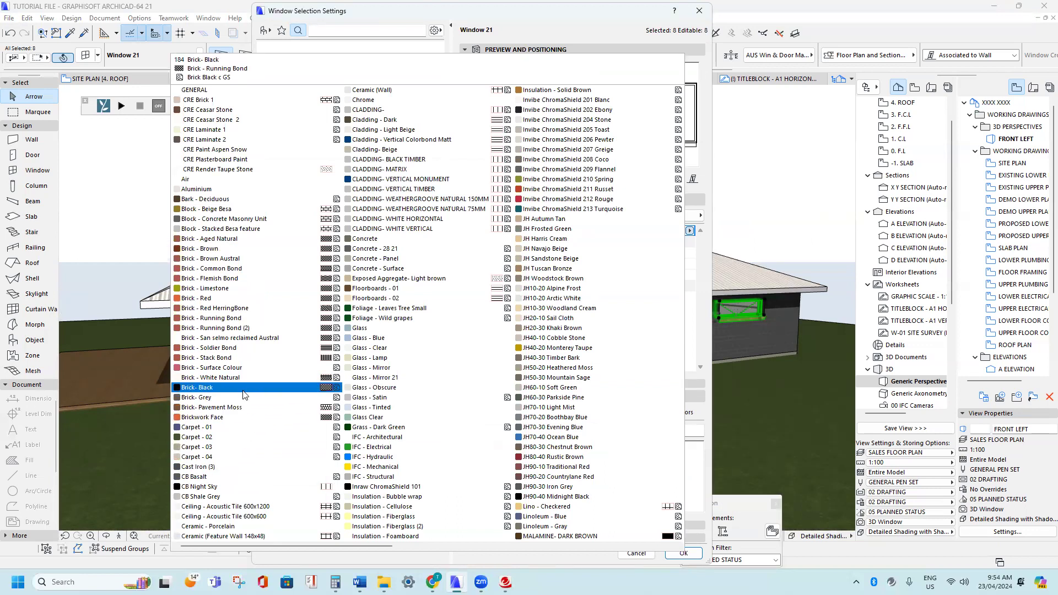
left_click(212, 389)
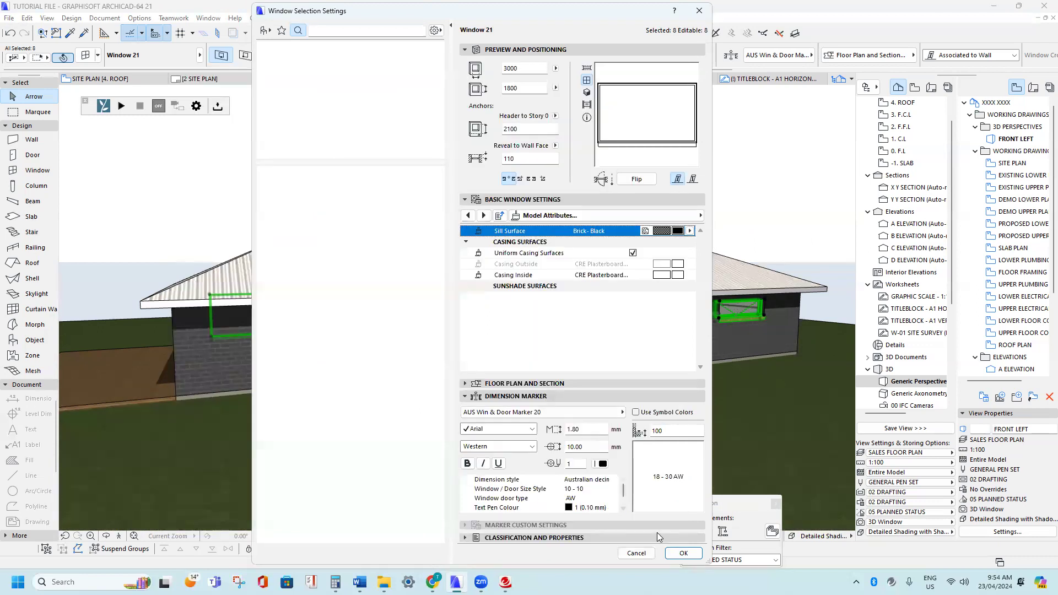
left_click(684, 554)
middle_click_drag(363, 350, 442, 372, "shift")
key("Escape")
- Set the elevation of the shower kit sticking out through the roof to 0 and deselect it
scroll(460, 350, "down", 1)
middle_click_drag(618, 375, 396, 371, "shift")
scroll(511, 379, "down", 2)
middle_click_drag(634, 372, 478, 368, "shift")
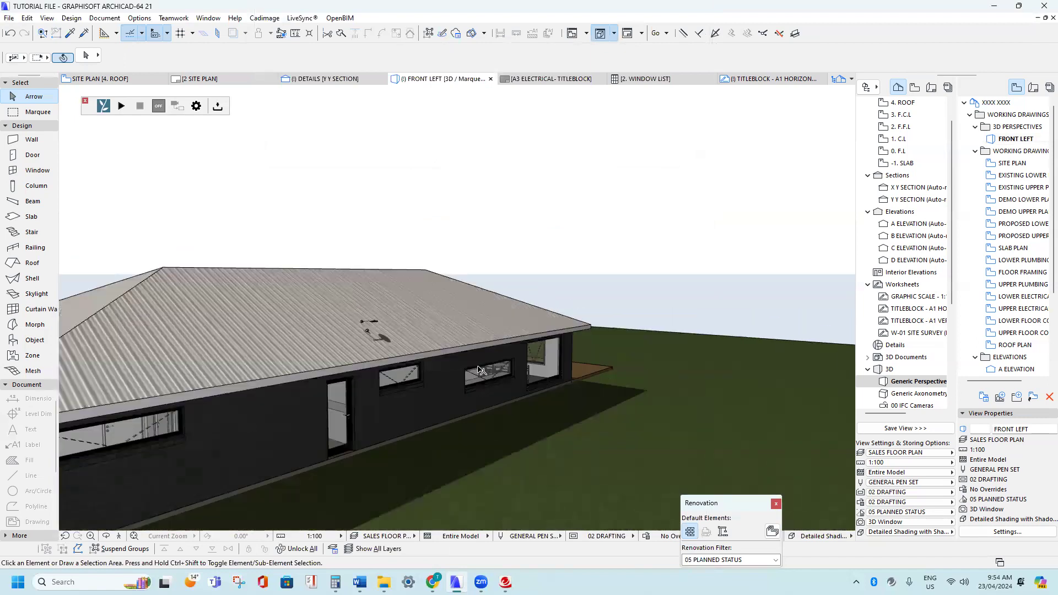
scroll(478, 370, "down", 2)
scroll(476, 347, "up", 2)
scroll(468, 334, "up", 1)
left_click(467, 331)
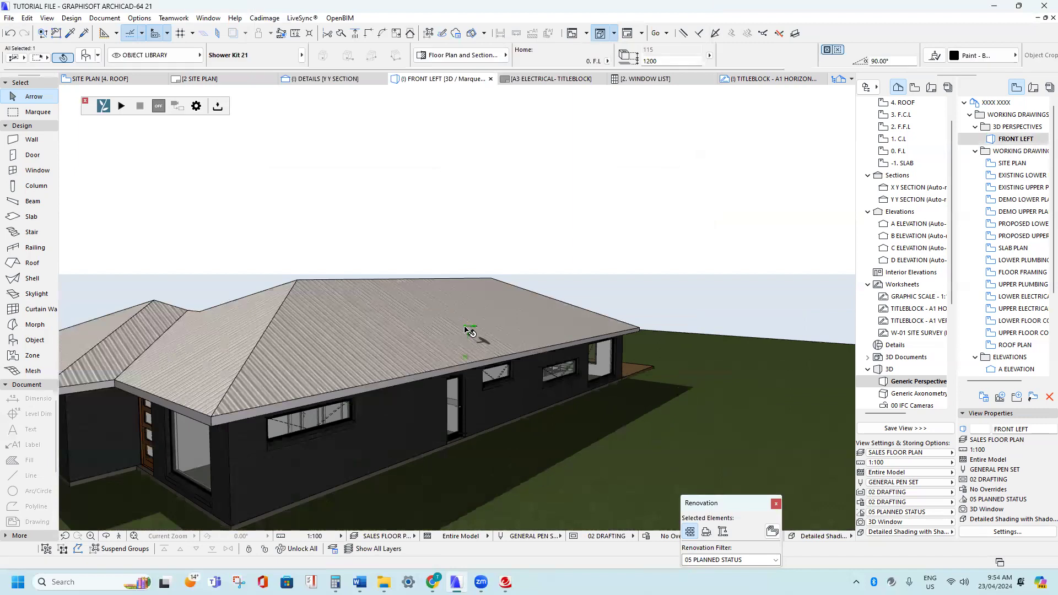
scroll(468, 331, "up", 2)
left_click(659, 61)
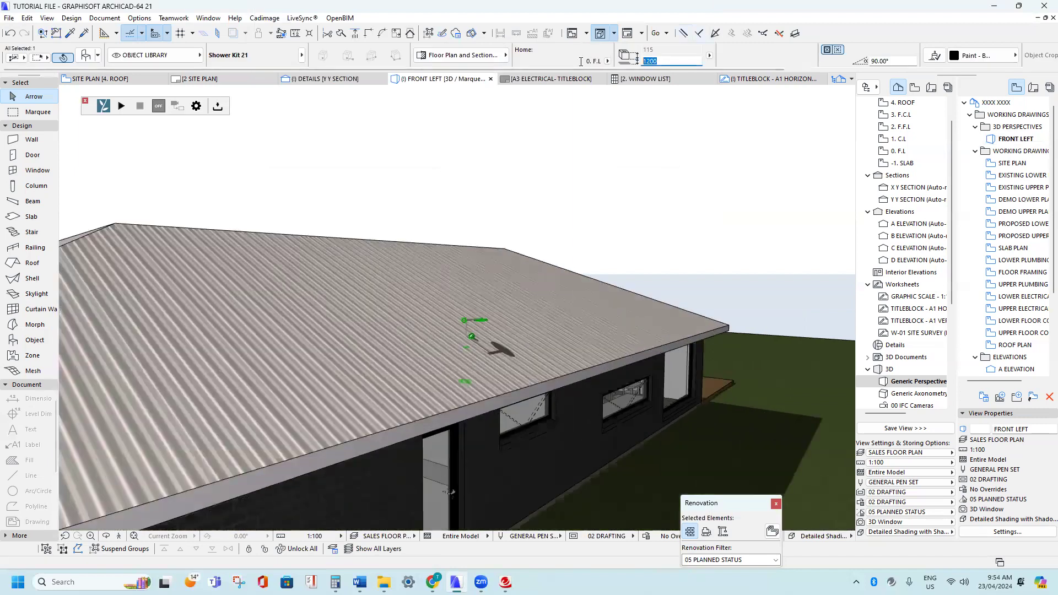
scroll(533, 347, "down", 2)
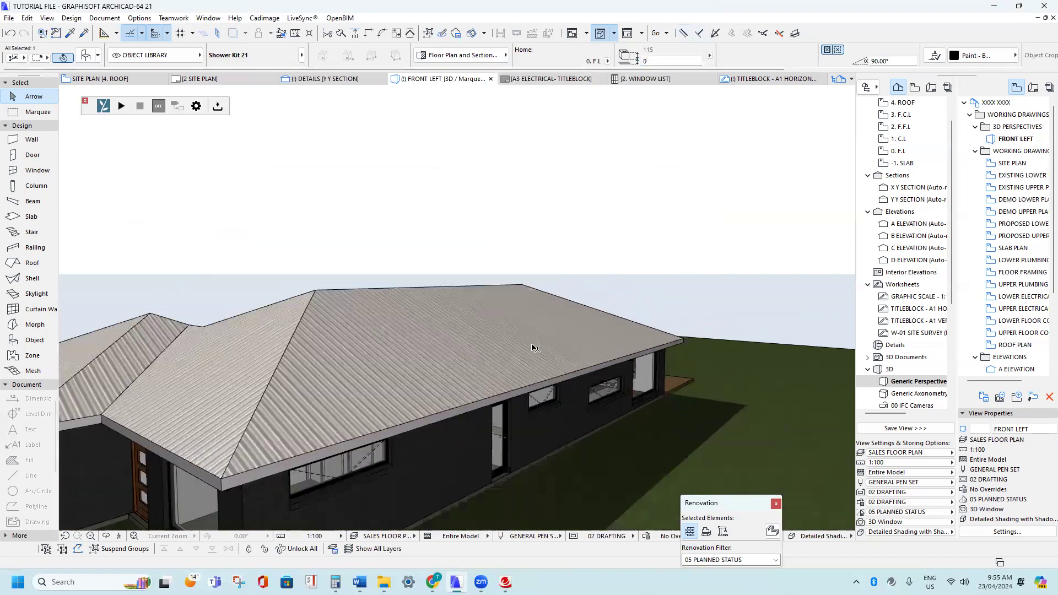
scroll(458, 352, "down", 1)
middle_click_drag(432, 326, 458, 324, "shift")
key("Escape")
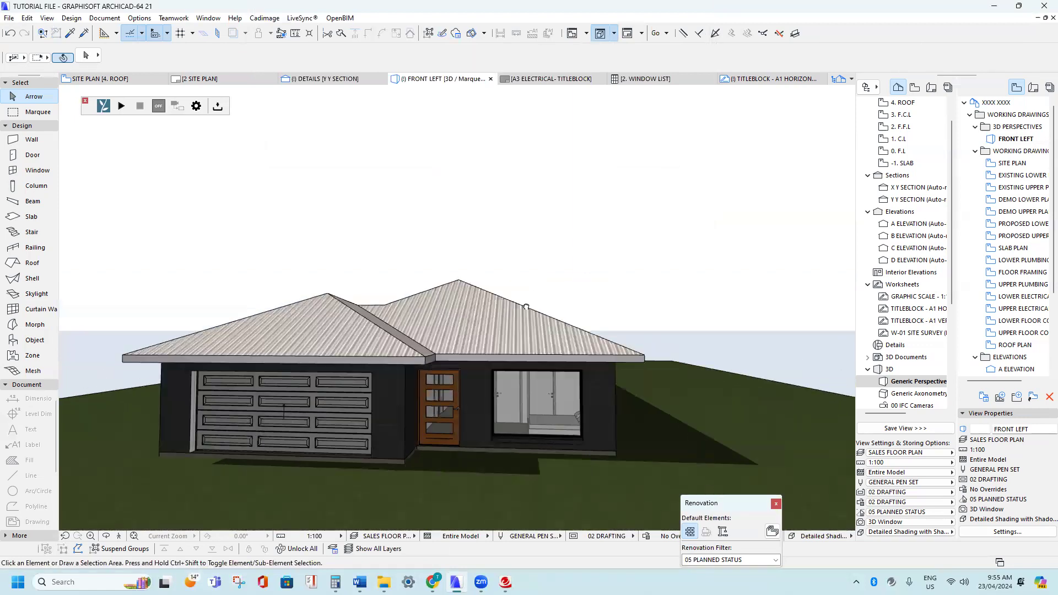
- Select the house roof and override its top surface with ROOF- COLORBOND DARK GREY
left_click(457, 320)
right_click(431, 244)
left_click(438, 252)
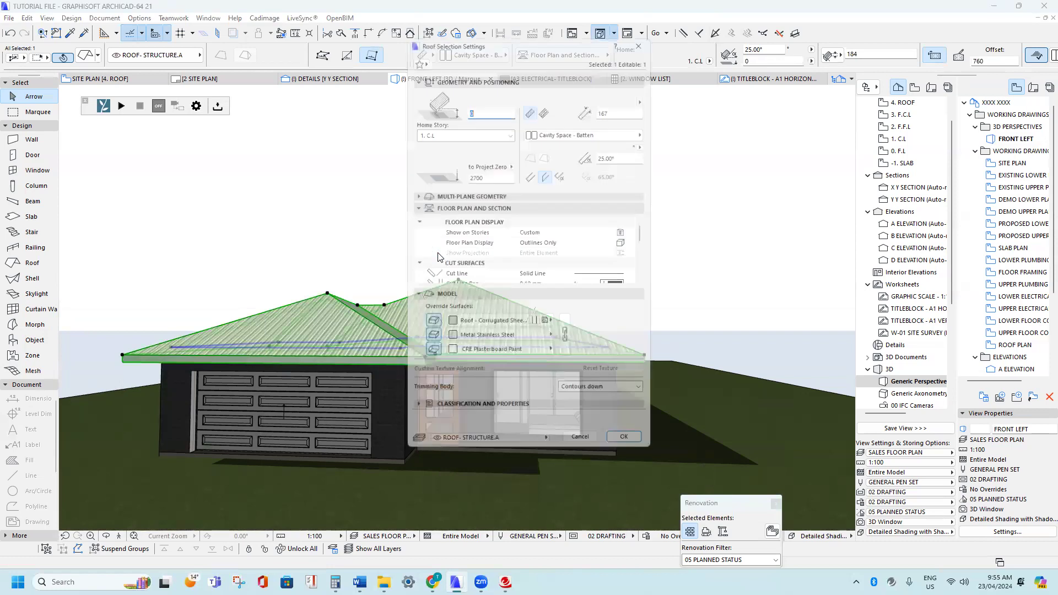
left_click(498, 328)
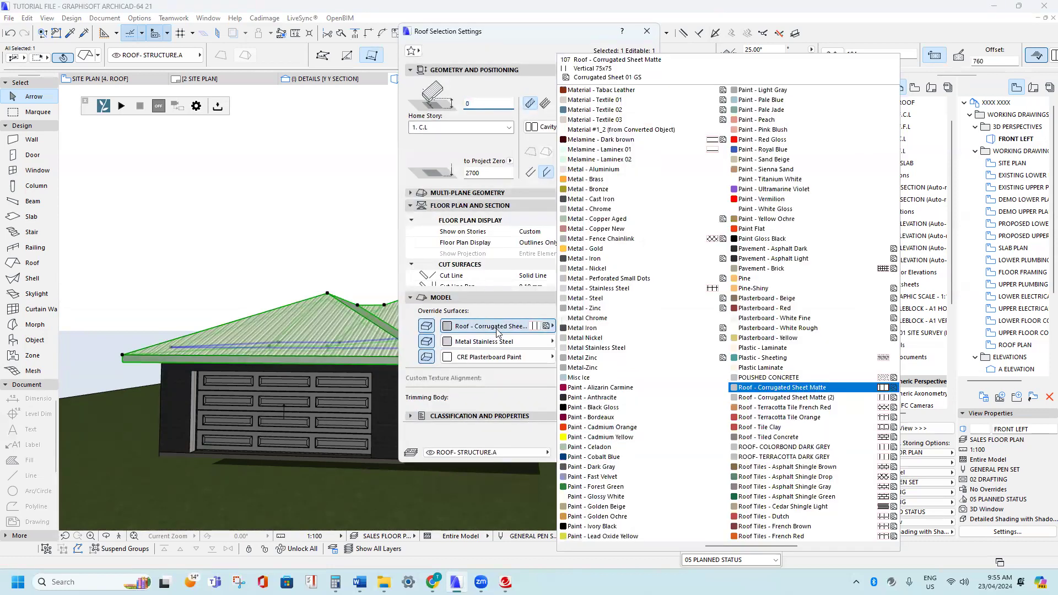
left_click(801, 448)
left_click(634, 453)
scroll(388, 318, "up", 5)
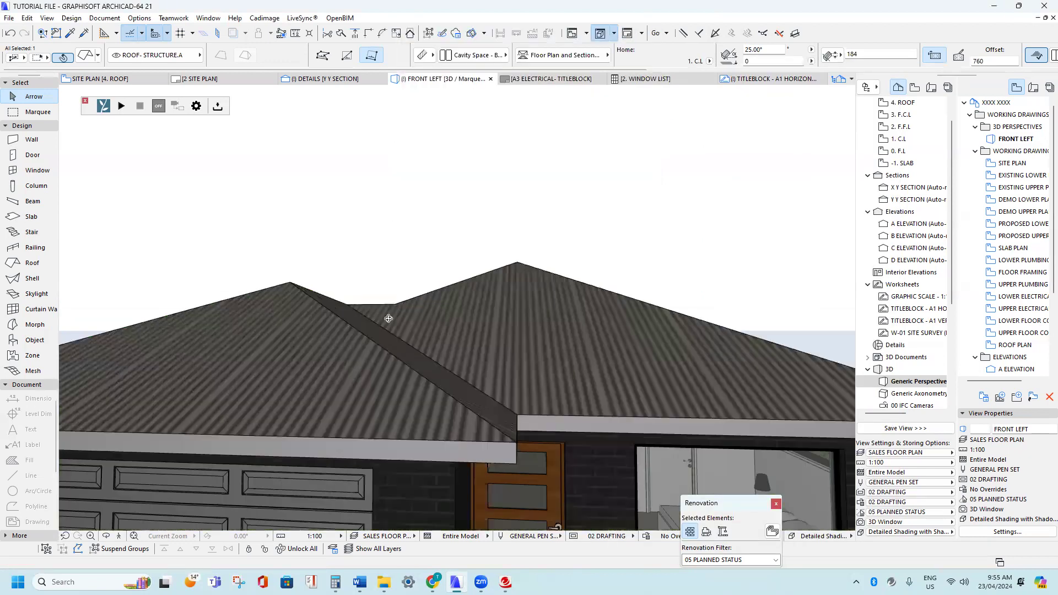
scroll(388, 319, "down", 5)
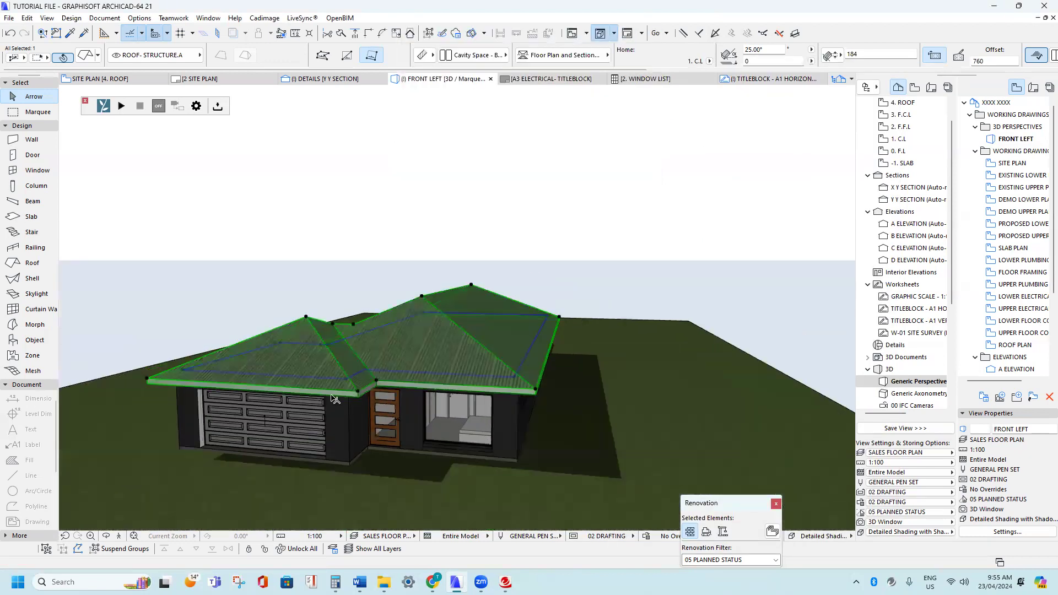
- Override the roof's edge surface with Paint - Anthracite
right_click(397, 224)
left_click(441, 224)
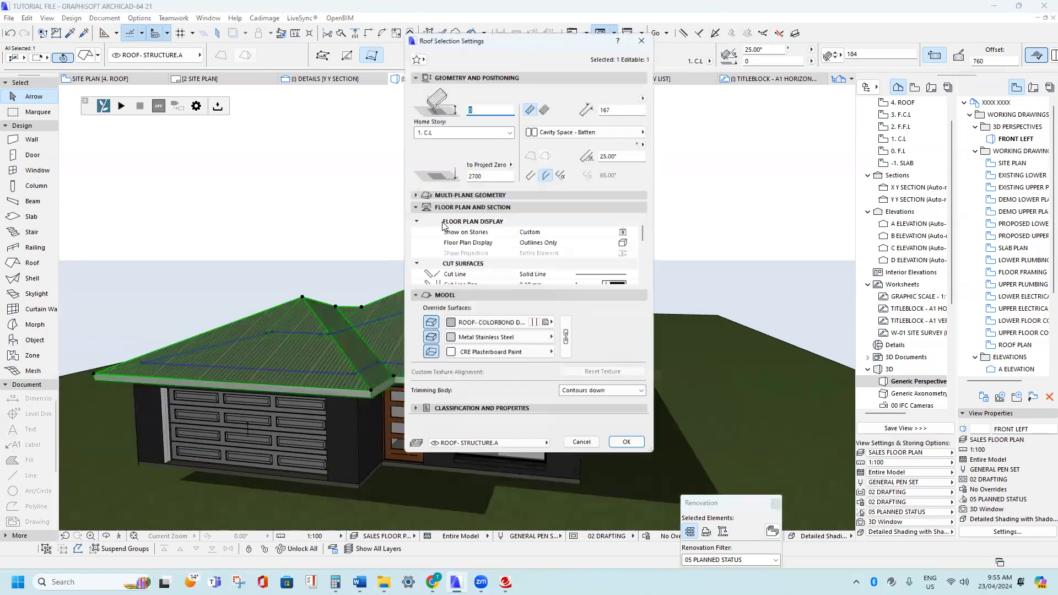
left_click(515, 345)
left_click(727, 397)
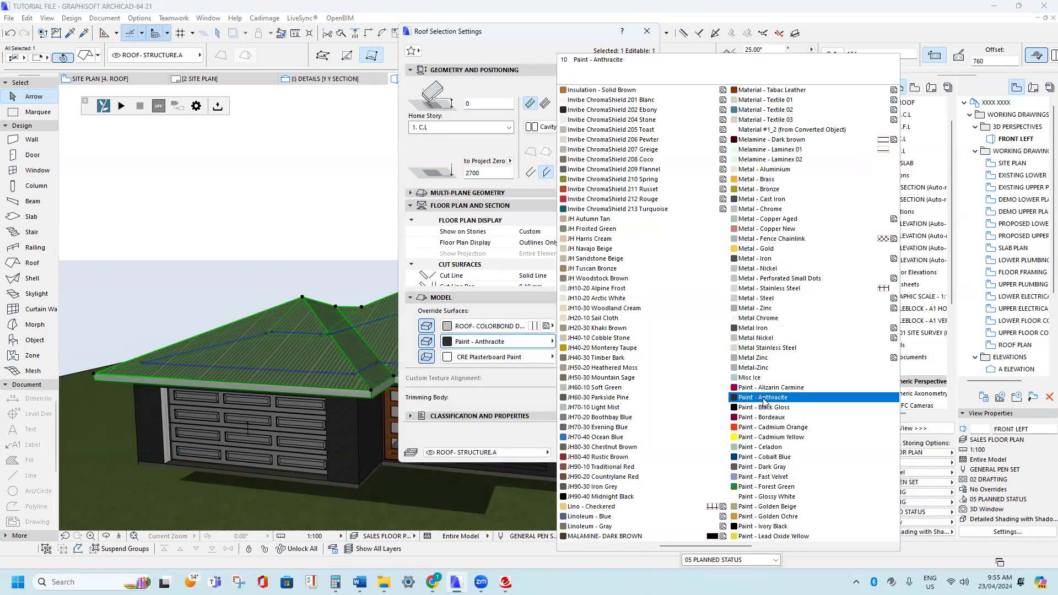
left_click(631, 453)
middle_click_drag(352, 409, 500, 375, "shift")
scroll(310, 390, "up", 2)
- Delete the overhead garage door from the front wall of the garage
left_click(366, 386)
scroll(368, 380, "down", 2)
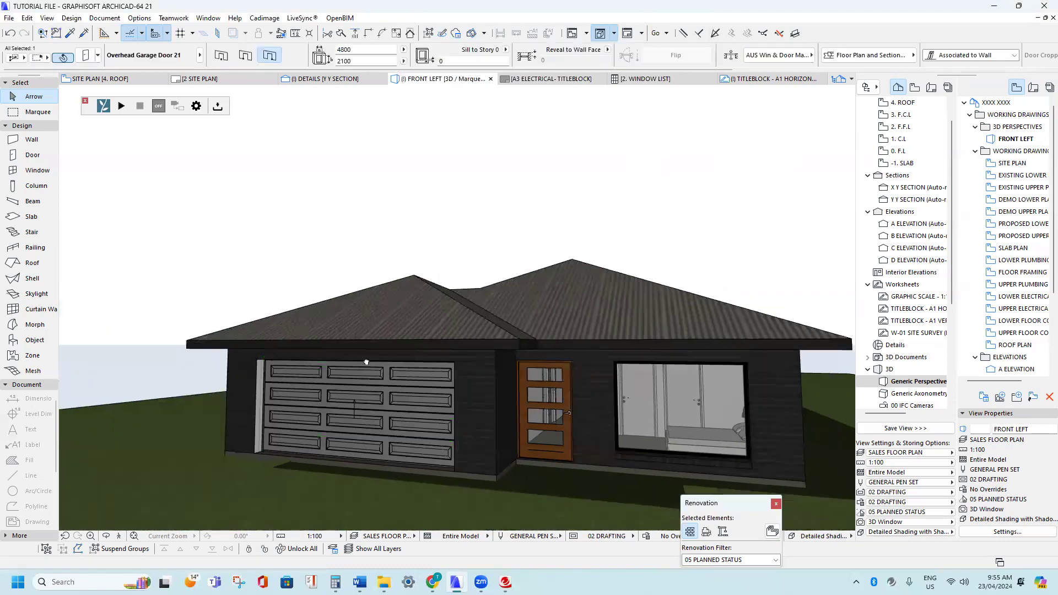
middle_click_drag(369, 360, 480, 344, "shift")
left_click(363, 221)
left_click(370, 365)
key("Delete")
scroll(326, 389, "up", 2)
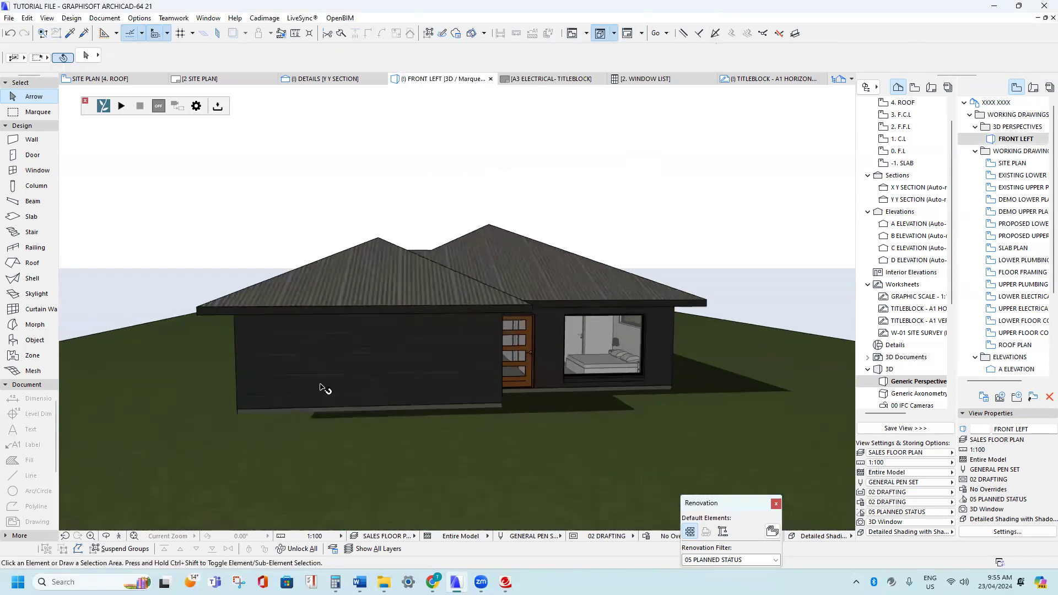
- Open the Door tool's default settings, search the library for GARAGE and browse the garage door types
left_click(26, 156)
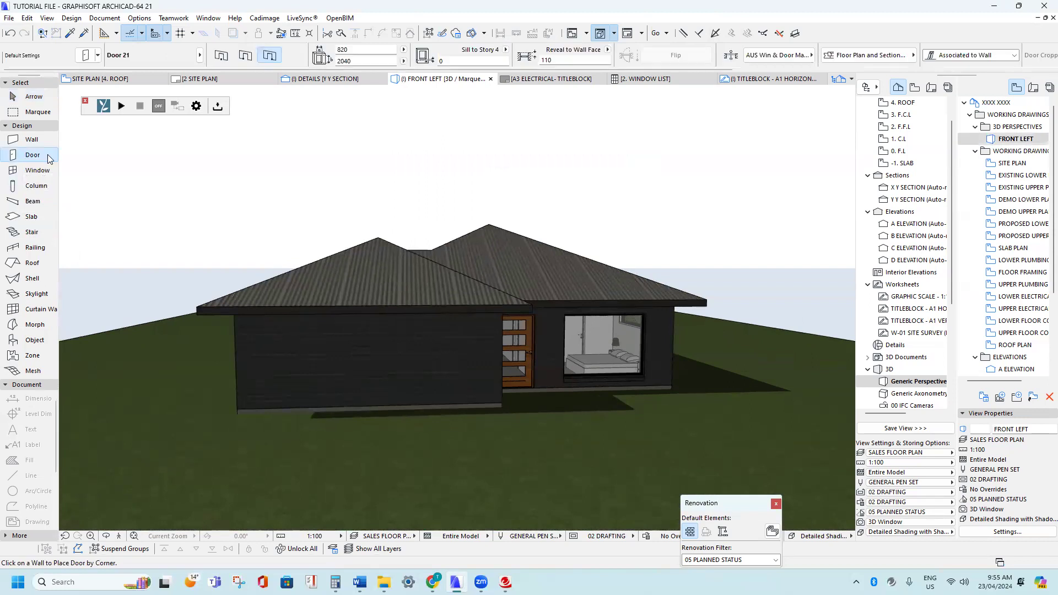
left_click(92, 56)
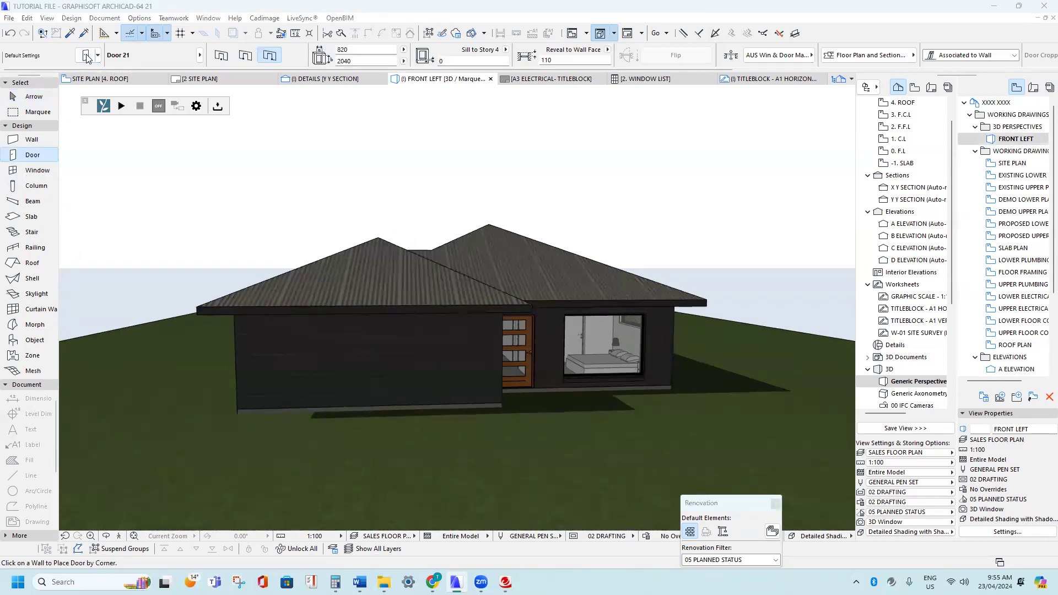
type("GARAGE")
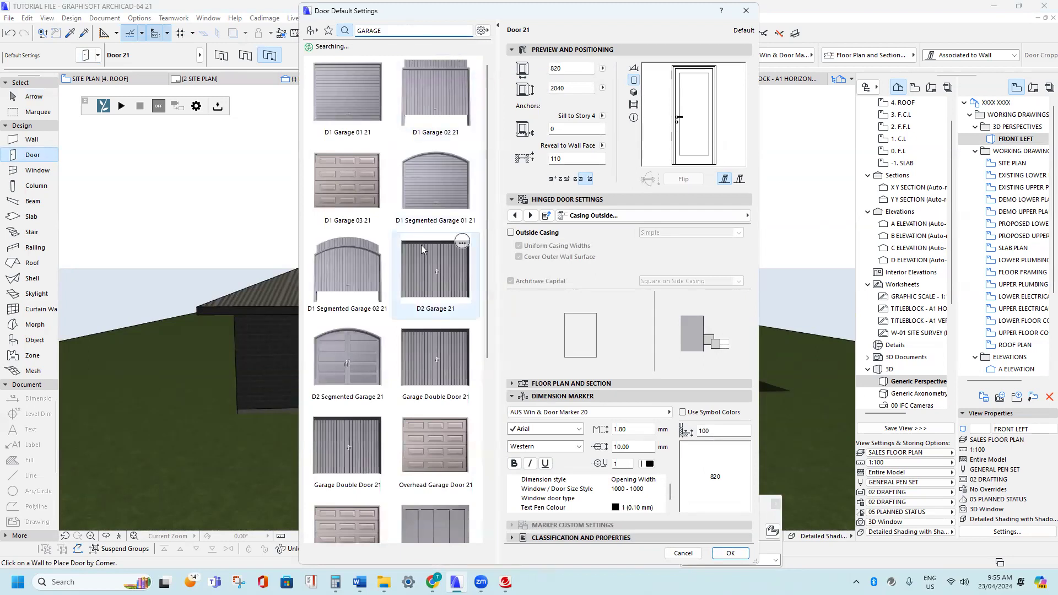
scroll(422, 244, "down", 3)
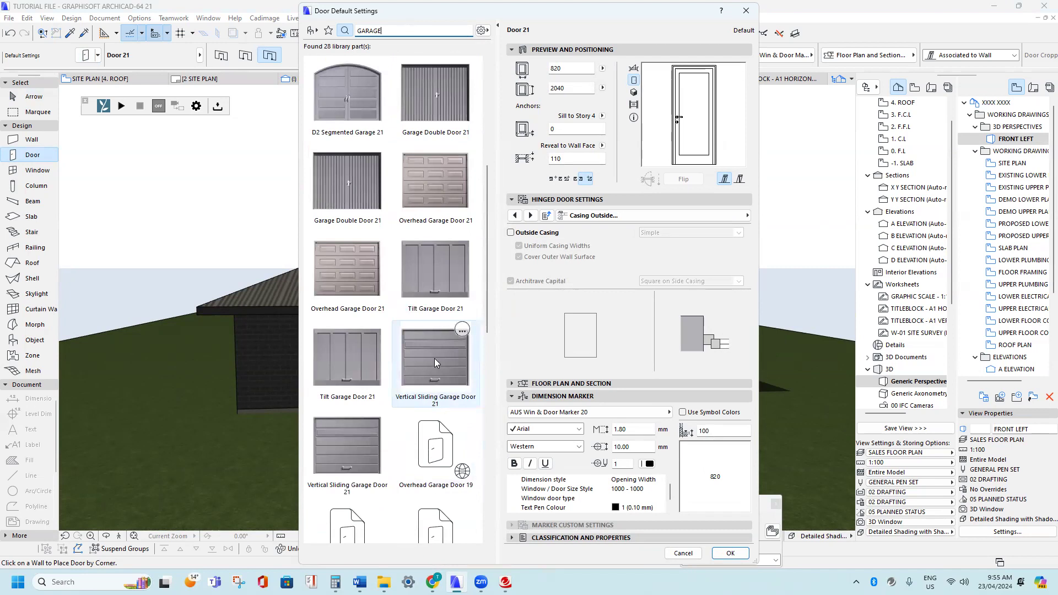
scroll(422, 346, "down", 3)
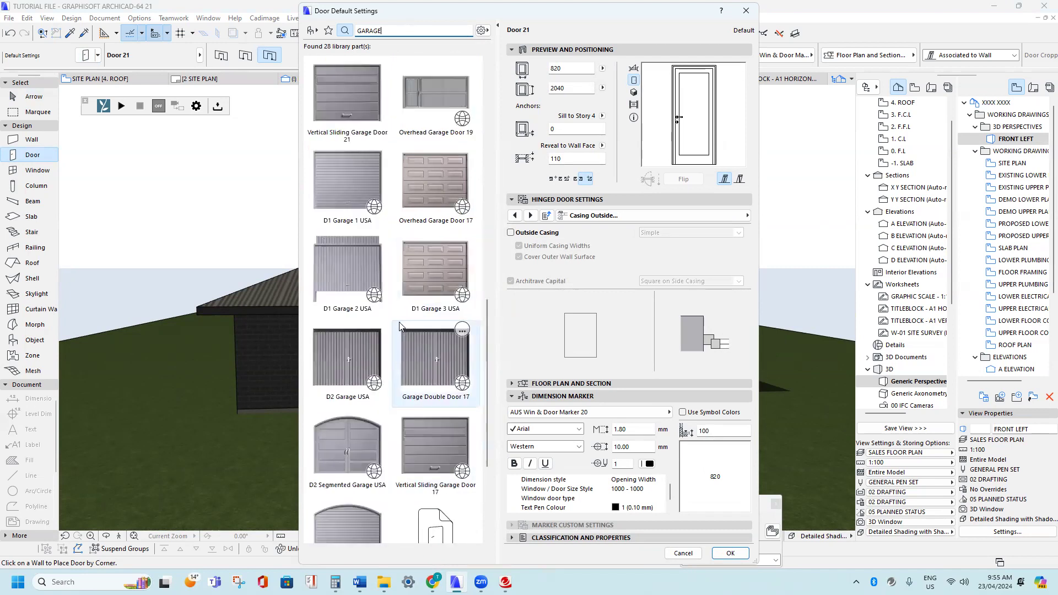
scroll(354, 340, "up", 4)
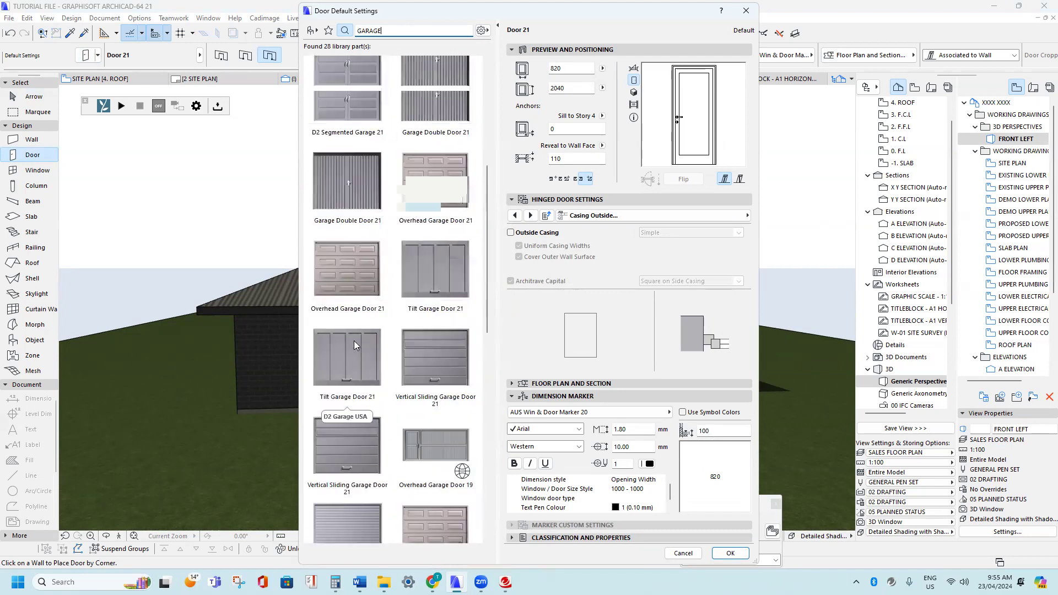
scroll(370, 407, "down", 3)
scroll(372, 398, "up", 3)
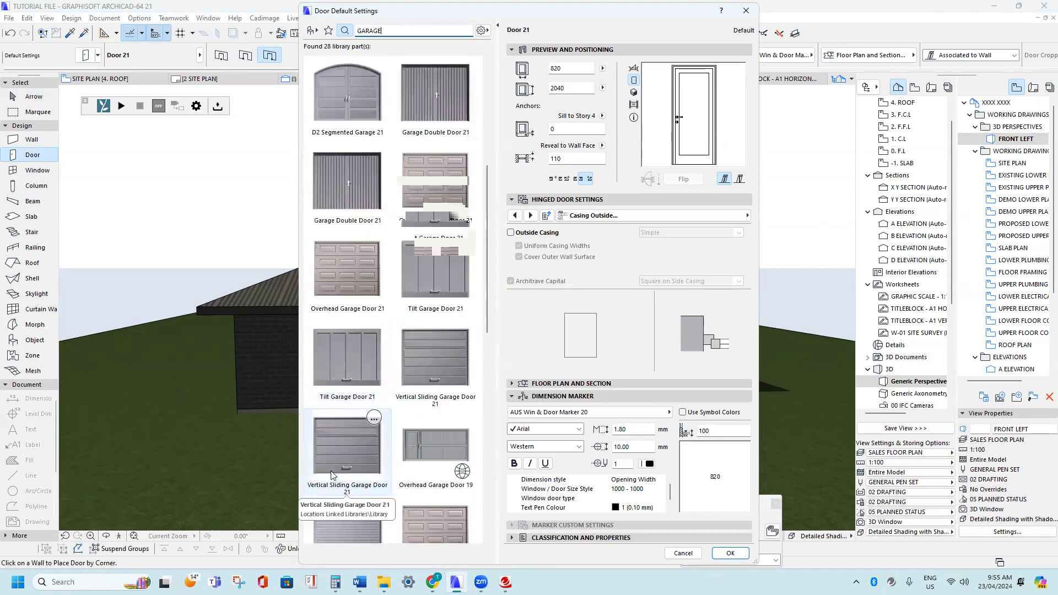
scroll(338, 472, "down", 4)
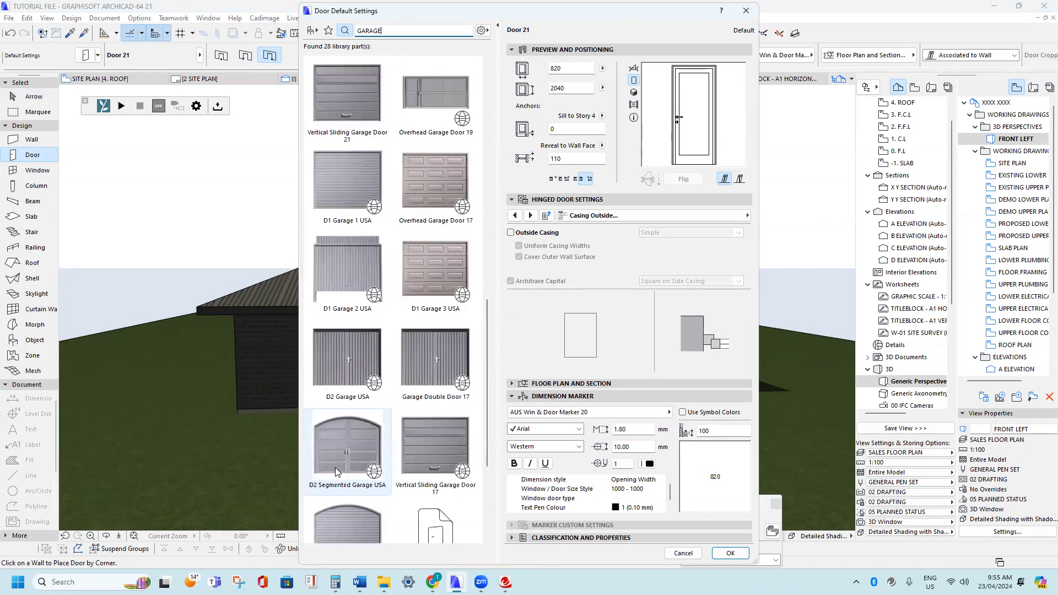
scroll(338, 472, "up", 2)
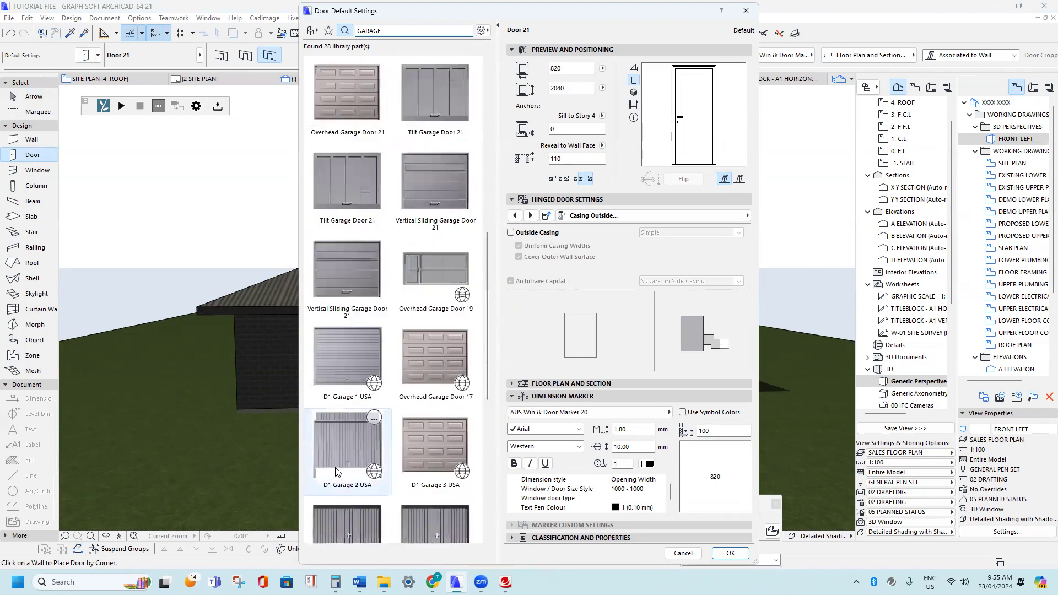
- Choose the Vertical Sliding Garage Door 21 with the Style 6 door leaf as the default door
left_click(344, 279)
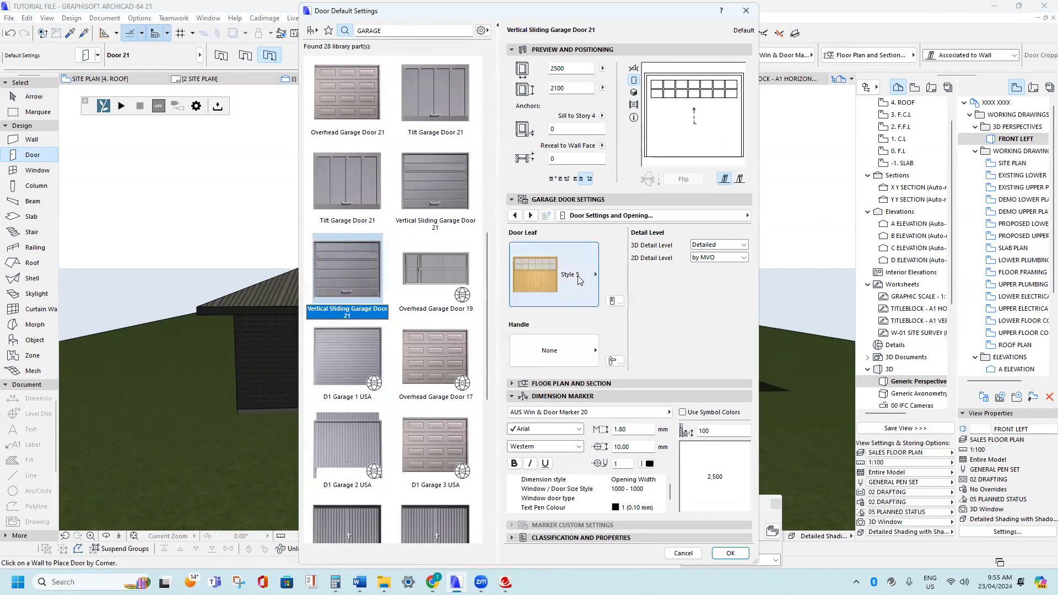
left_click(563, 281)
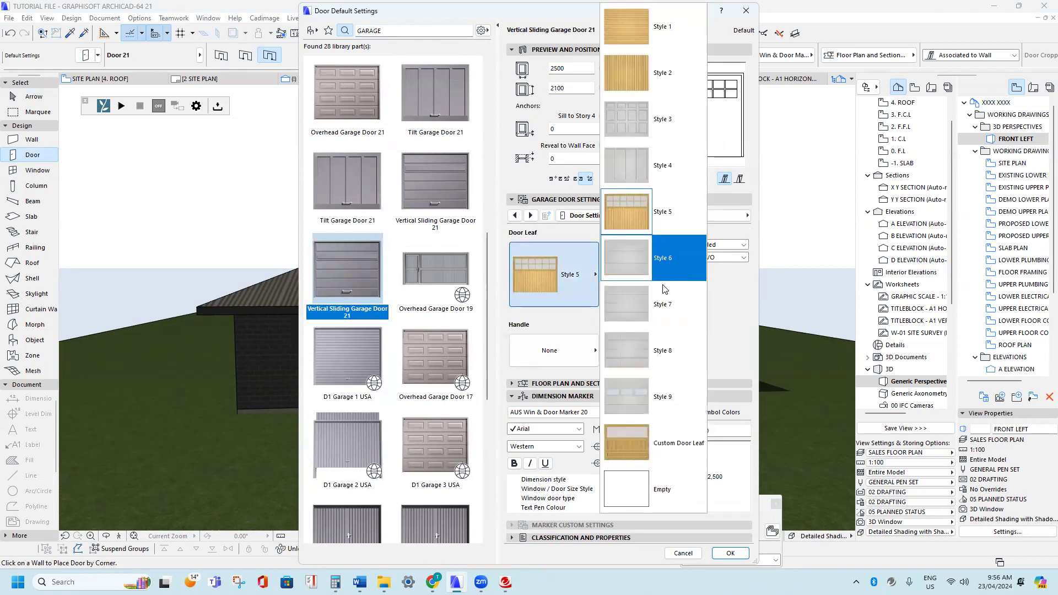
left_click(657, 258)
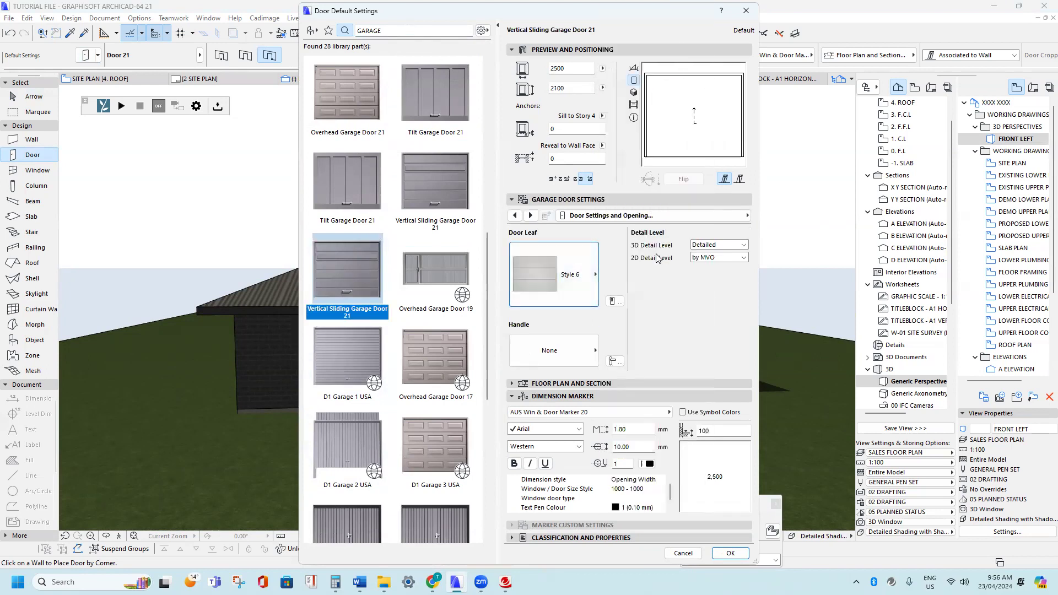
left_click(731, 553)
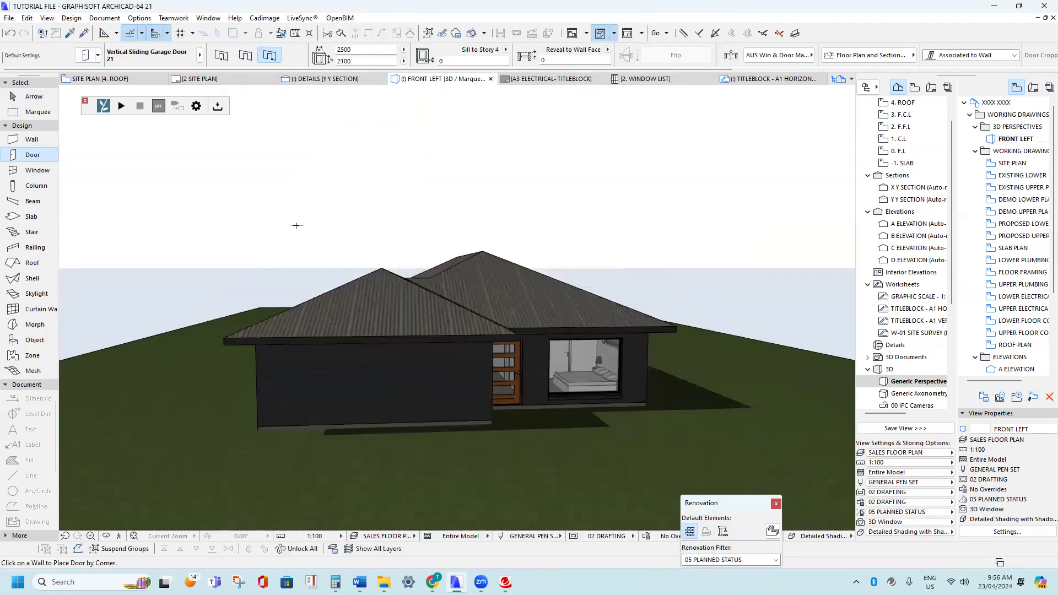
- Place the Vertical Sliding Garage Door 21 in the front wall of the garage
left_click(366, 385)
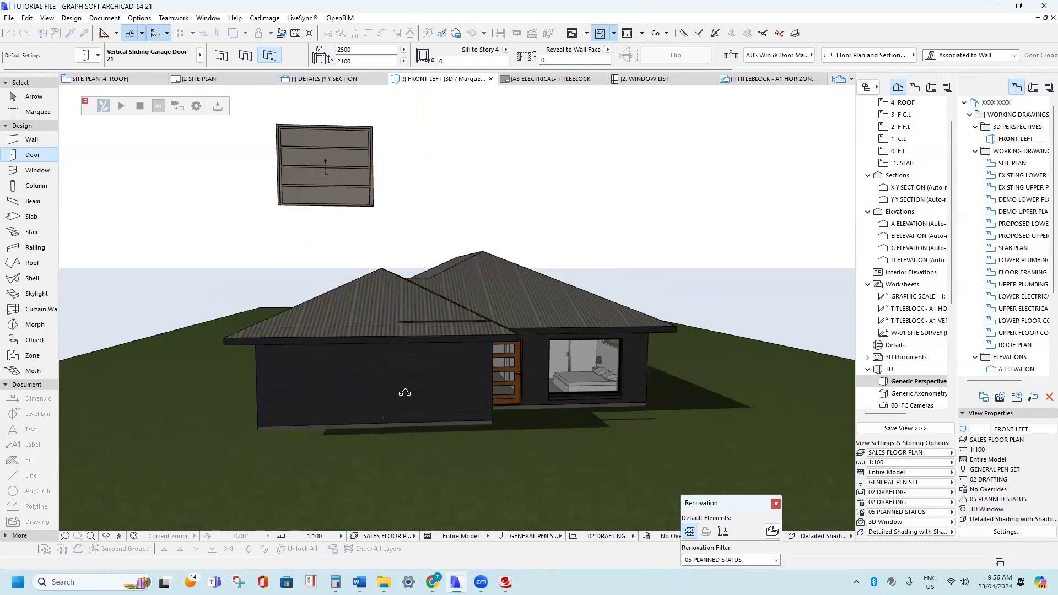
key("Escape")
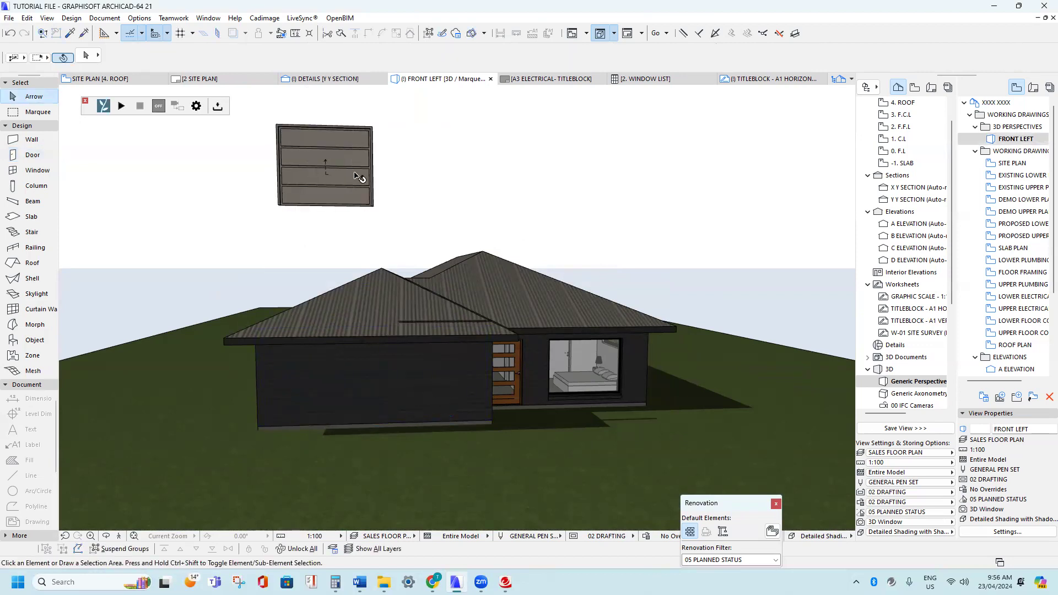
- Relink the garage door's anchor story to 0. F.L and set its sill height to 0
left_click(357, 177)
left_click(505, 50)
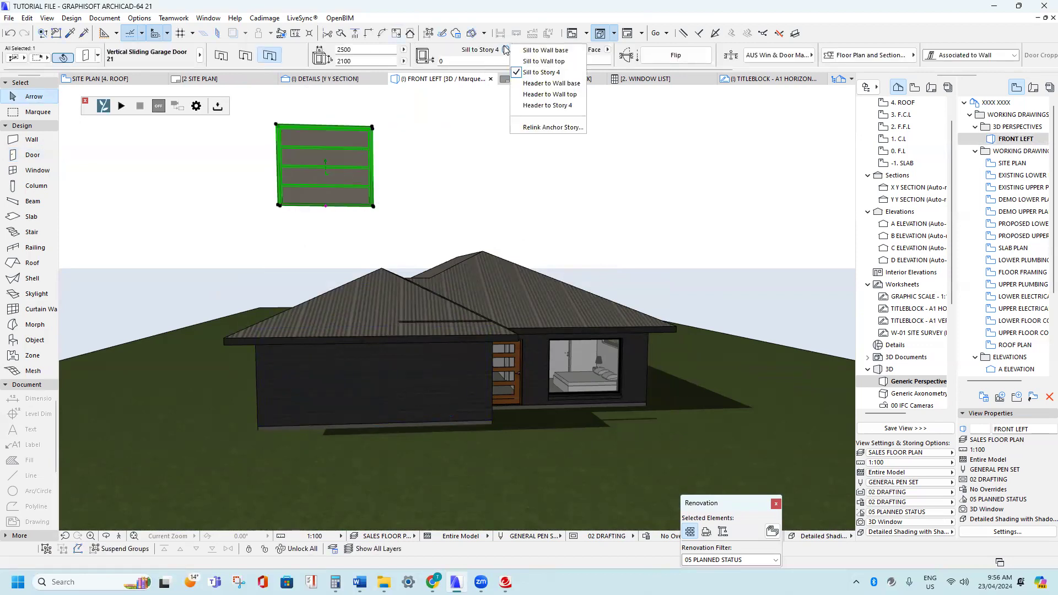
left_click(557, 128)
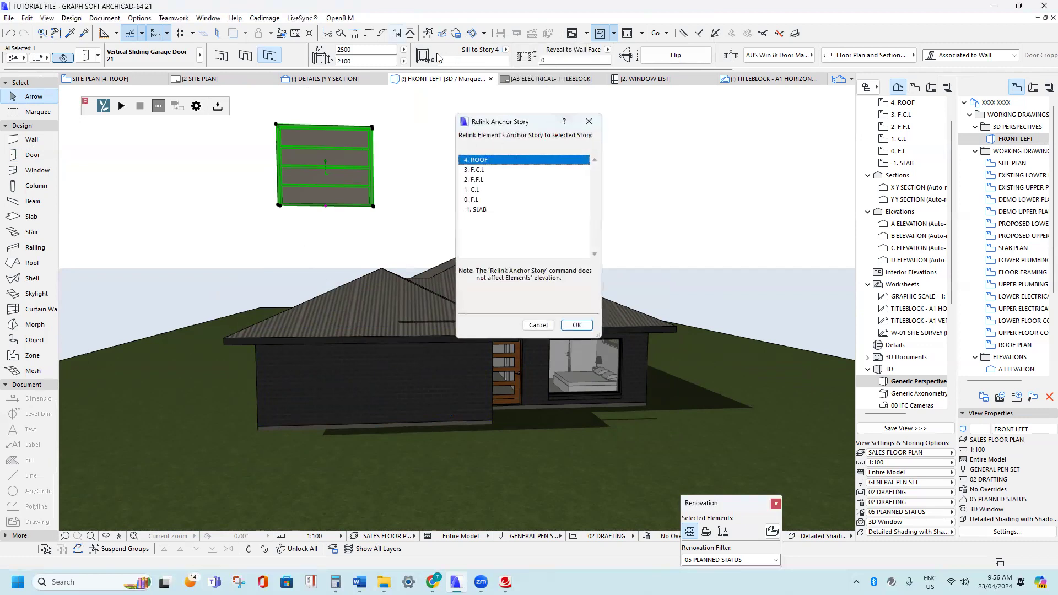
key("Escape")
left_click(505, 51)
left_click(535, 128)
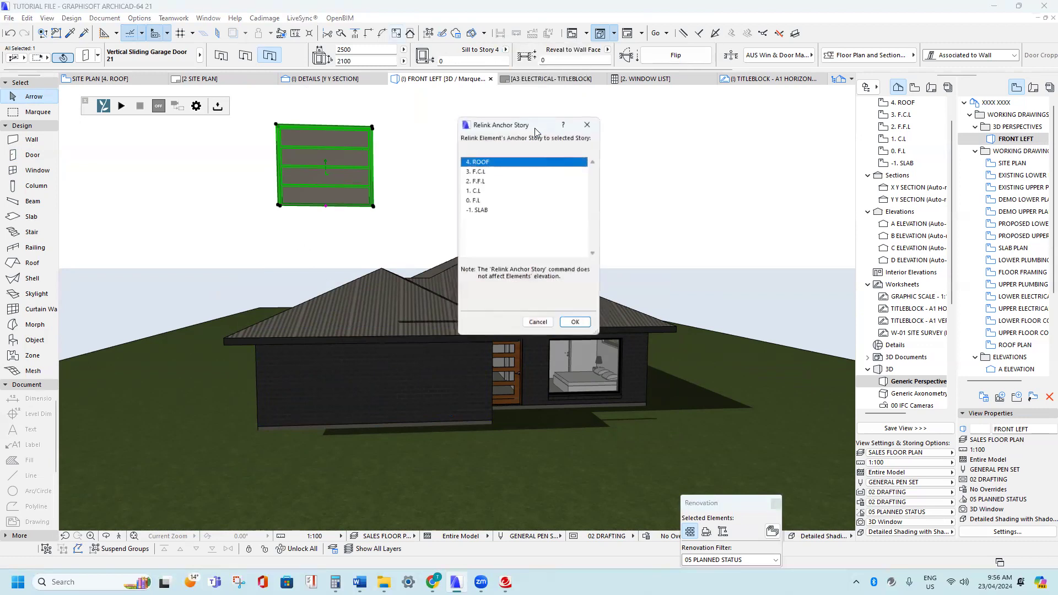
left_click(496, 201)
left_click(577, 325)
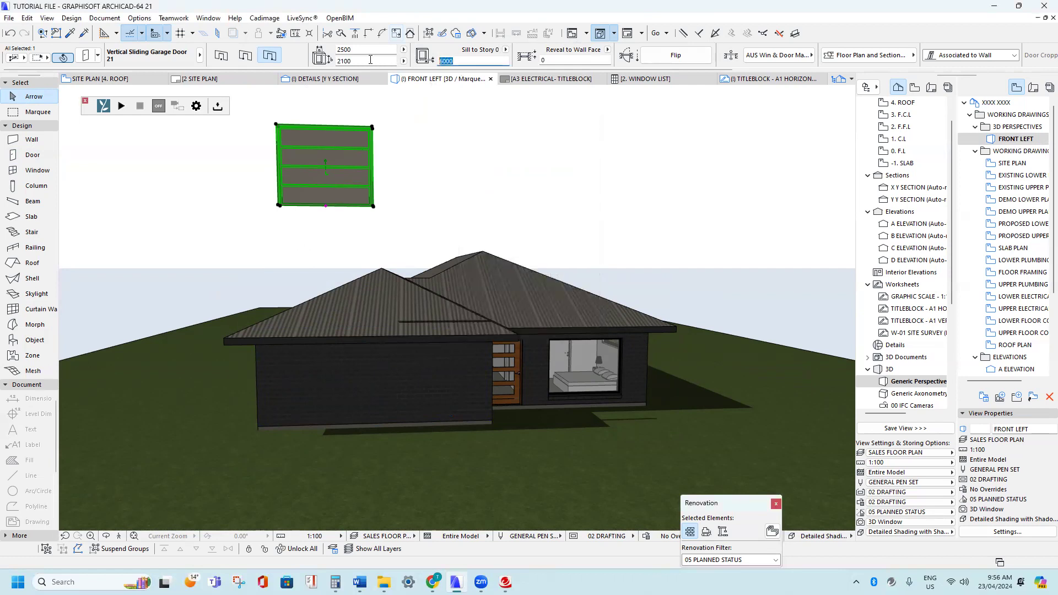
type("0")
key("Return")
- Set the garage door's width to 4800 mm
scroll(352, 445, "up", 2)
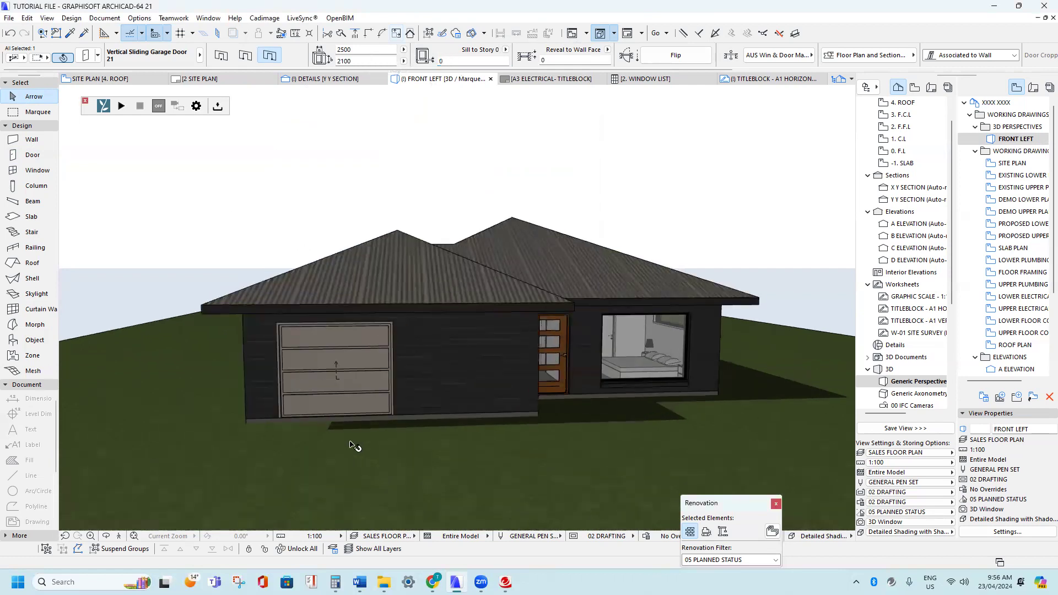
double_click(347, 50)
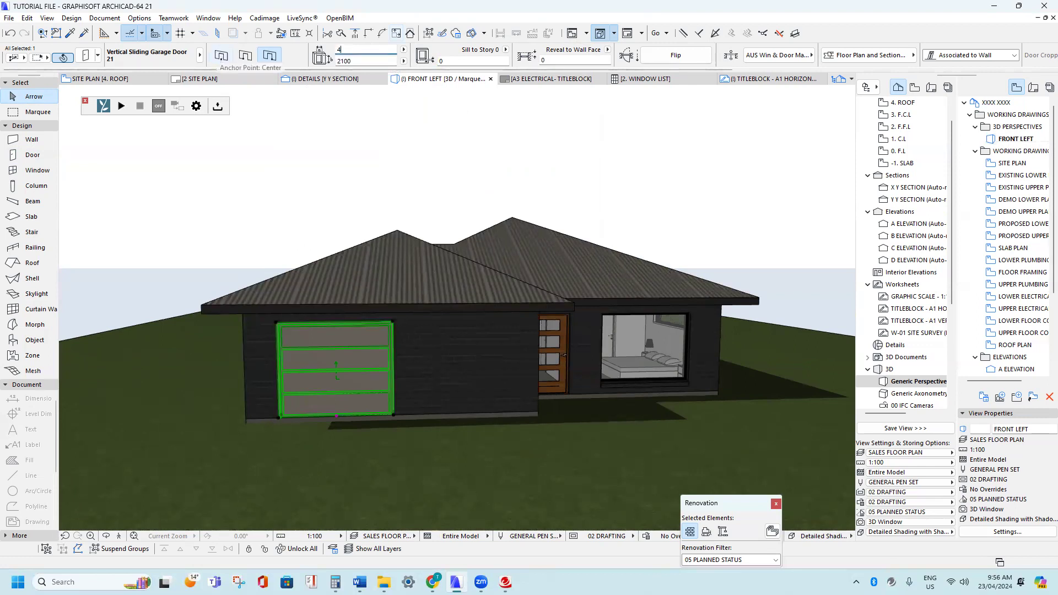
type("4800")
key("Return")
- Move the garage door along the front wall until it sits roughly centred between the garage's corners
key("ctrl+d")
left_click(394, 415)
left_click(490, 414)
scroll(445, 389, "up", 2)
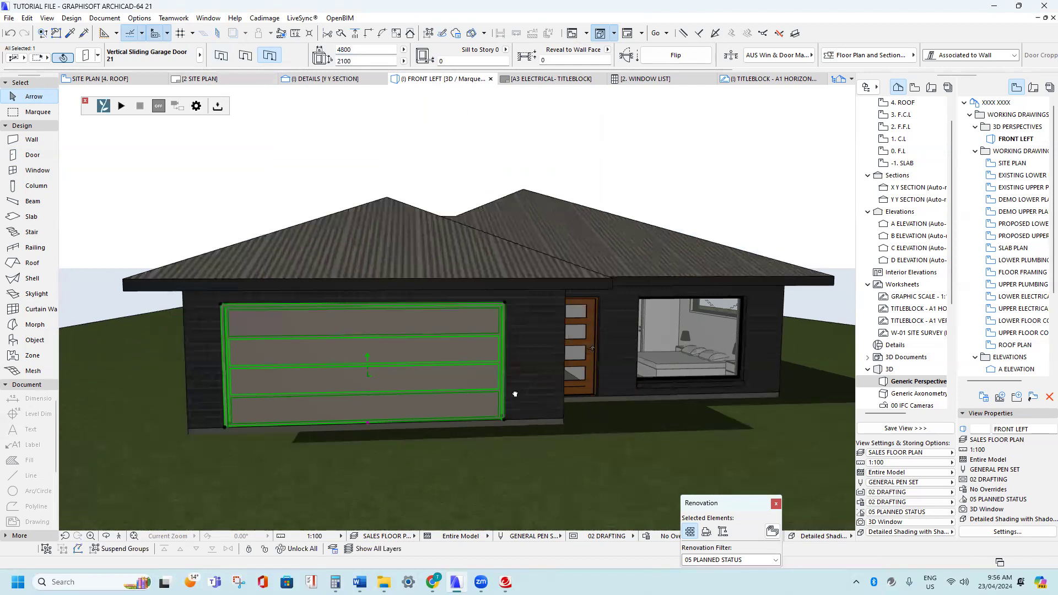
key("ctrl+d")
left_click(504, 422)
left_click(517, 422)
scroll(500, 393, "down", 2)
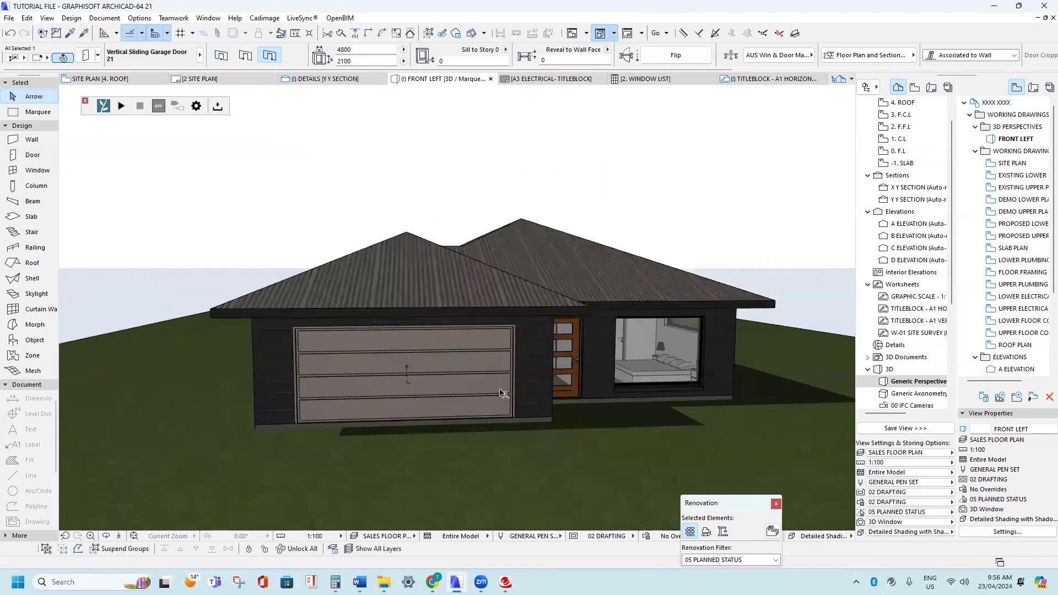
left_click(366, 199)
- Open the selection settings of the garage door in the front wall
scroll(362, 316, "down", 2)
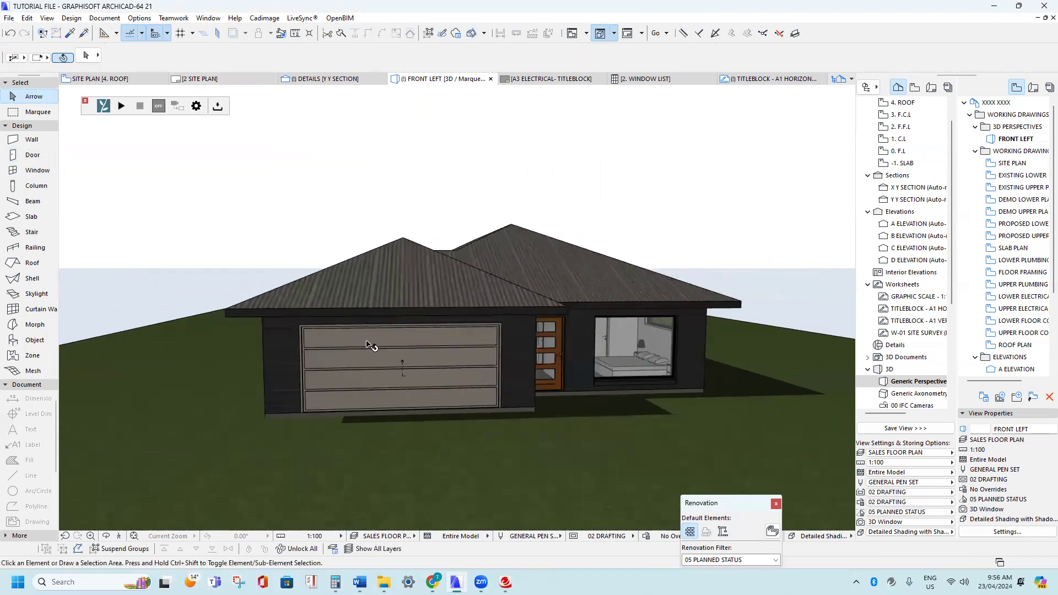
left_click(368, 346)
right_click(340, 237)
left_click(350, 221)
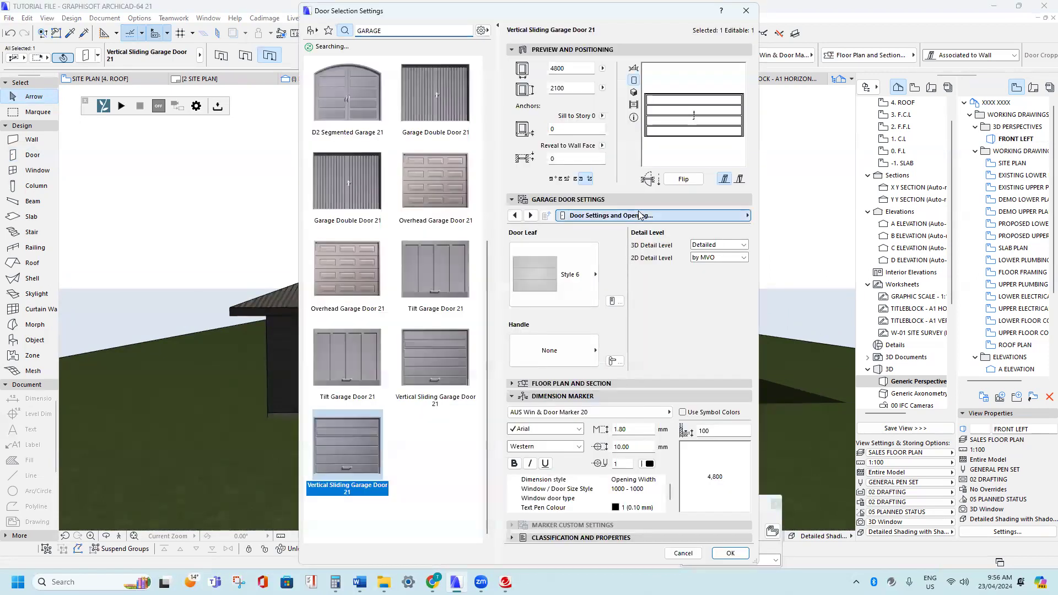
- Enable uniform door surfaces in the garage door's frame and leaf model attributes and set the surface to Paint - Dark Gray
left_click(689, 216)
left_click(825, 412)
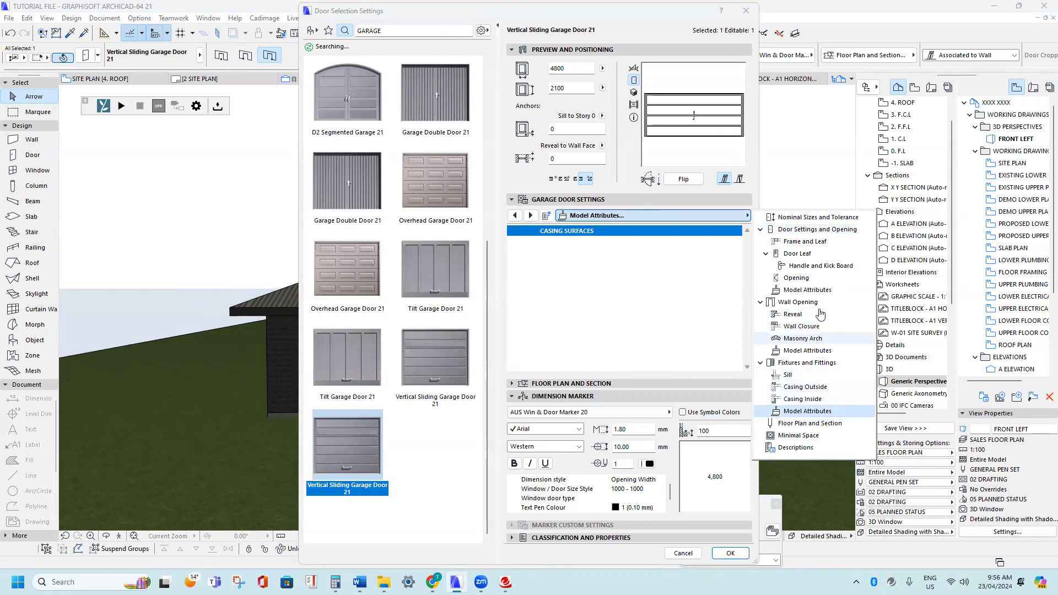
left_click(821, 351)
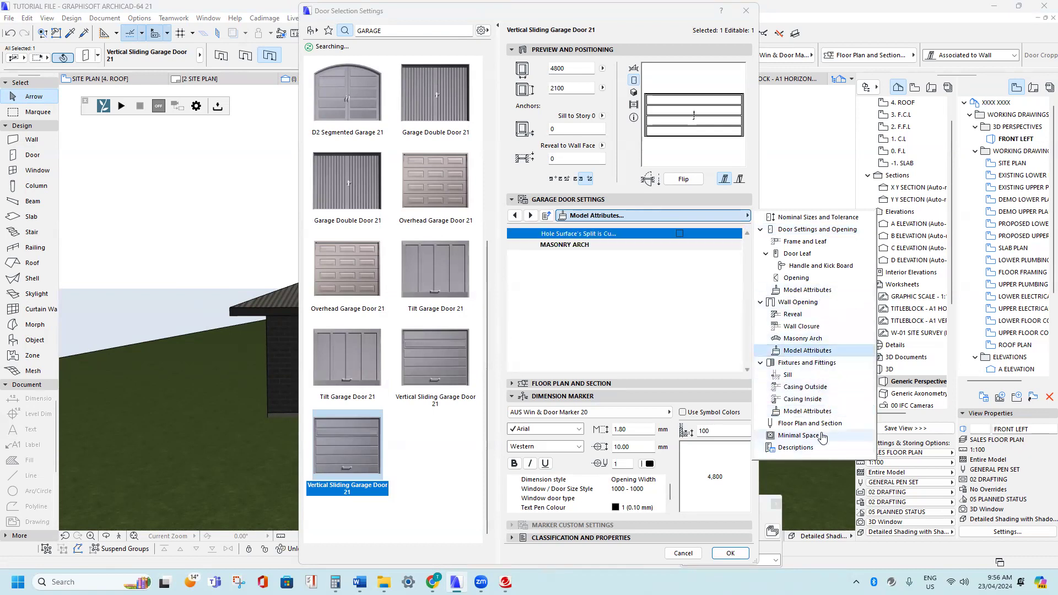
left_click(817, 291)
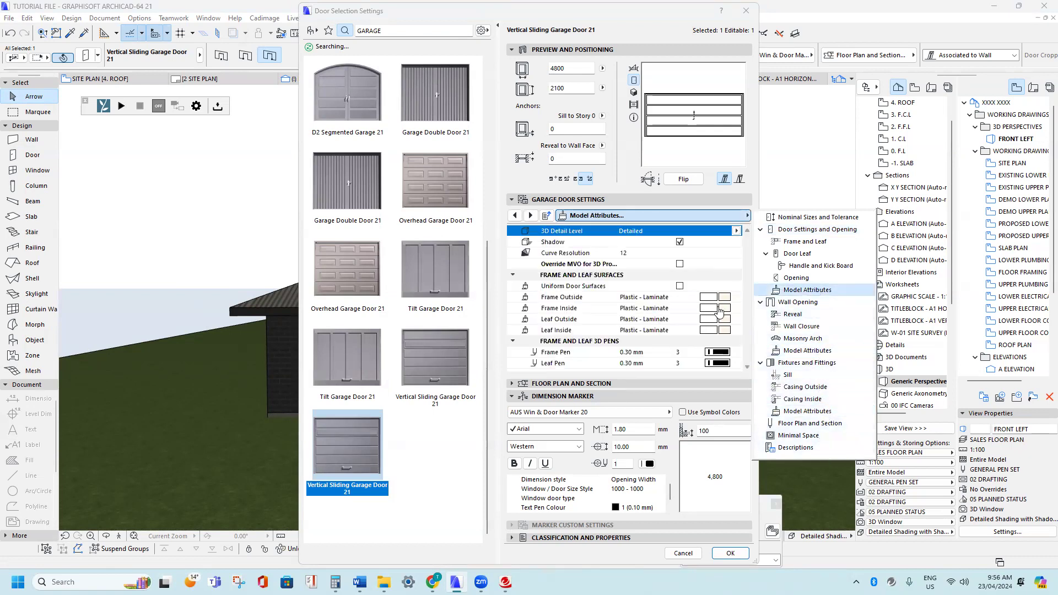
left_click(680, 288)
left_click(681, 287)
left_click(738, 298)
scroll(296, 290, "up", 1)
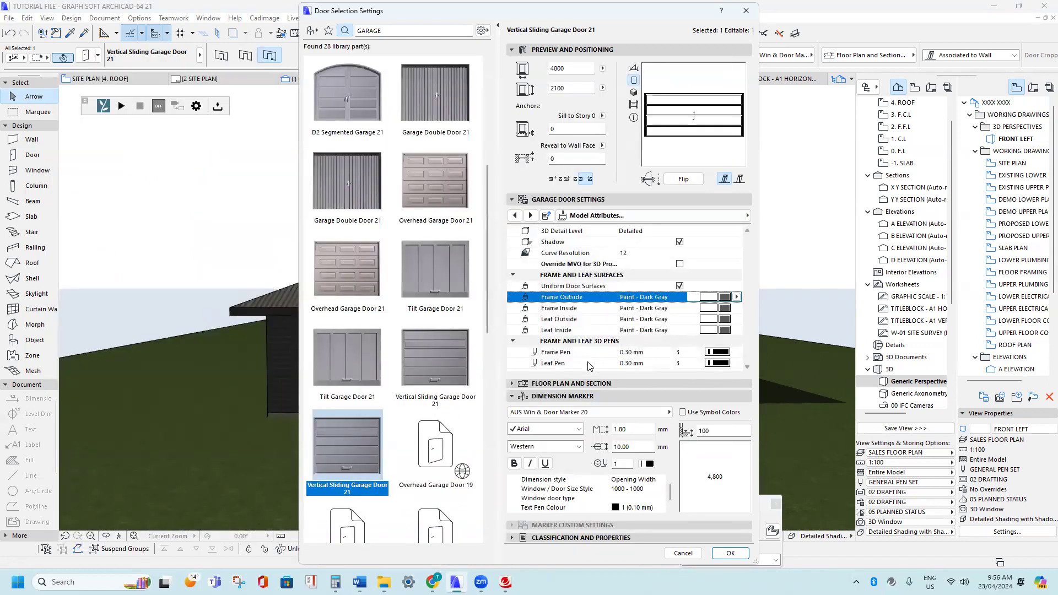
- Choose the 3D pens for the garage door's frame and leaf and apply the door settings
left_click(738, 353)
left_click(747, 354)
left_click(740, 364)
left_click(738, 363)
left_click(748, 366)
left_click(738, 554)
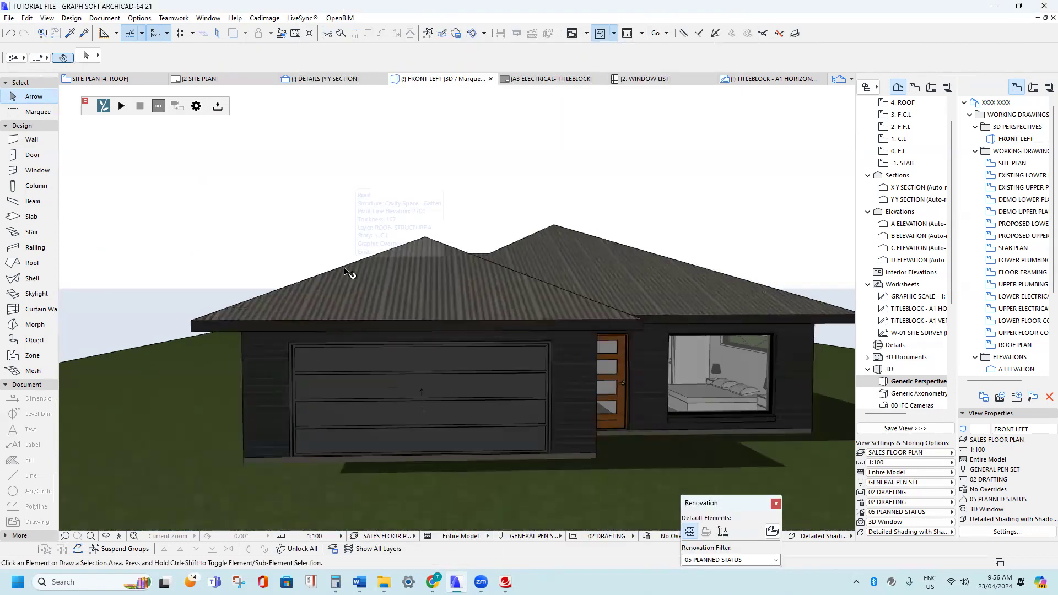
- Reduce the width of the large dining room window on the side wall of the house
scroll(345, 270, "down", 2)
middle_click_drag(350, 275, 258, 316, "shift")
middle_click_drag(466, 319, 267, 313, "shift")
scroll(447, 335, "down", 4)
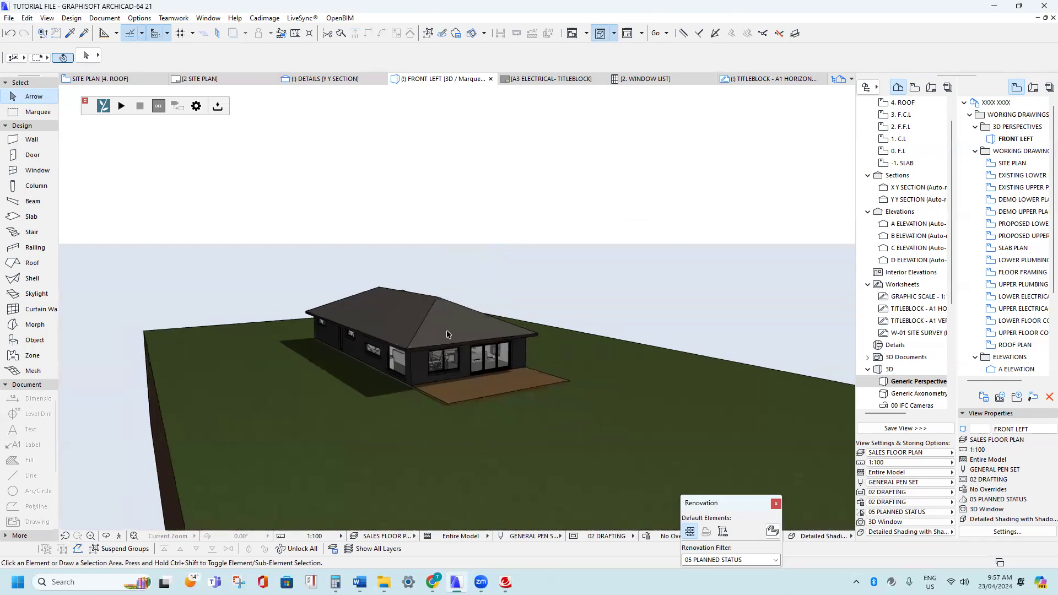
scroll(447, 335, "up", 8)
scroll(444, 348, "down", 4)
middle_click_drag(444, 349, 587, 338, "shift")
middle_click_drag(342, 350, 430, 370, "shift")
scroll(405, 358, "down", 2)
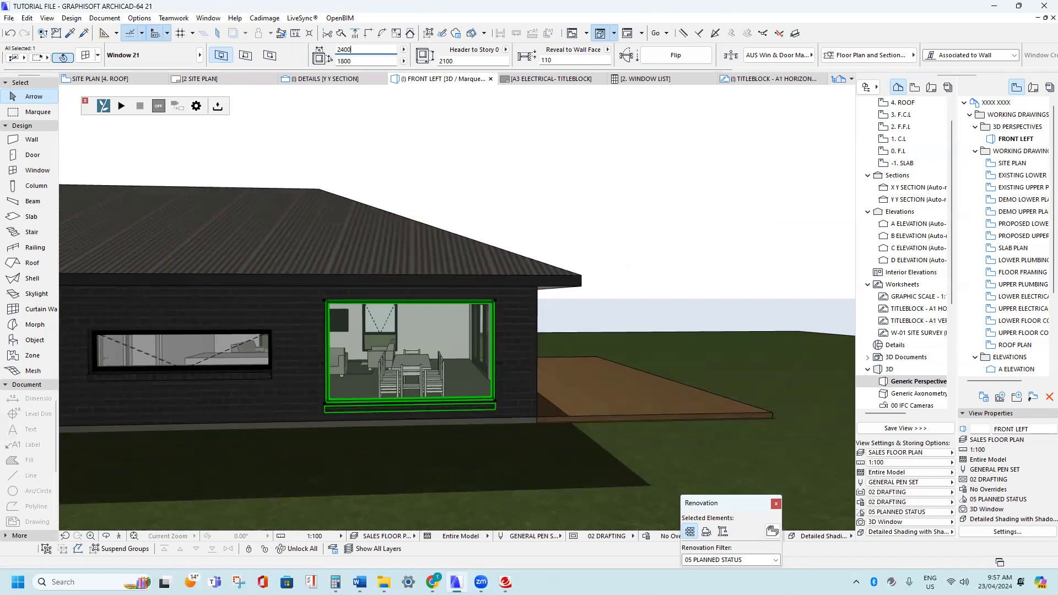
middle_click_drag(401, 372, 405, 375, "shift")
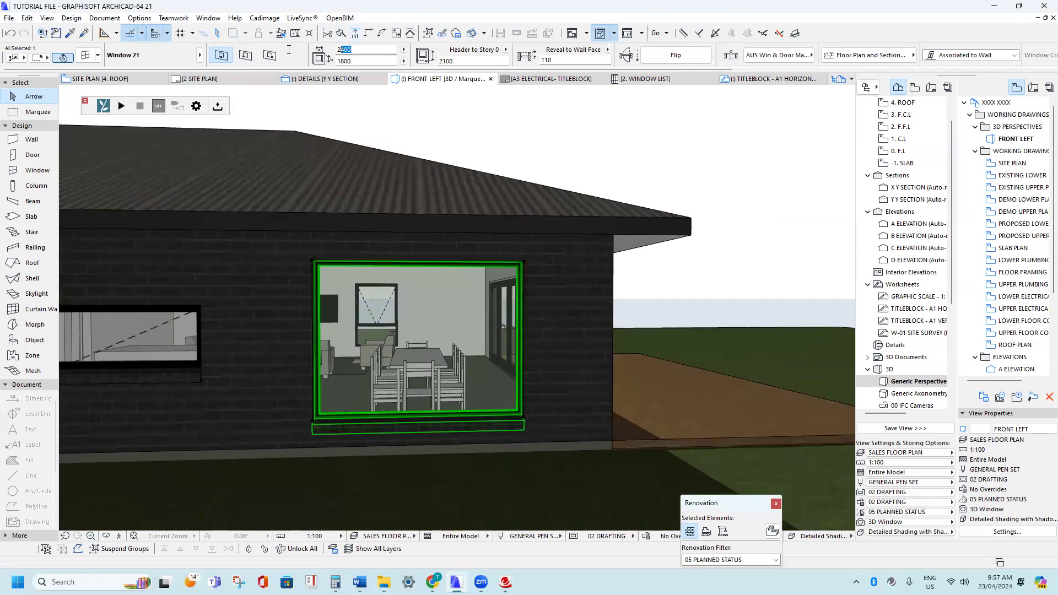
key("Escape")
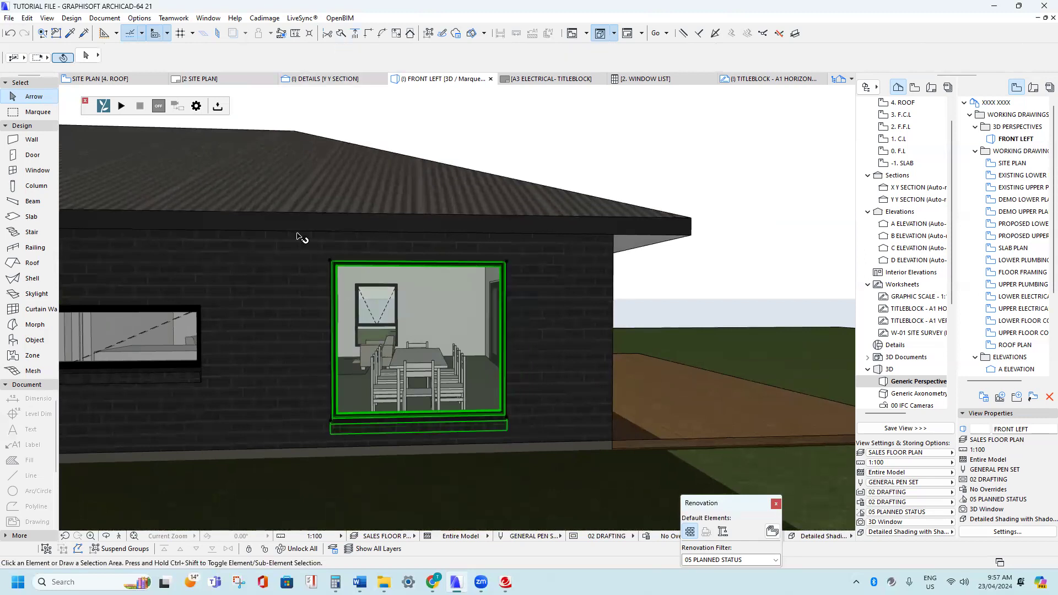
- Examine the kitchen interior, including the back bench, its window, the island bench and the hallway beyond
scroll(468, 289, "down", 1)
middle_click_drag(468, 289, 461, 312, "shift")
scroll(461, 312, "down", 3)
middle_click_drag(320, 316, 364, 329, "shift")
middle_click_drag(744, 331, 315, 323, "shift")
scroll(315, 323, "up", 6)
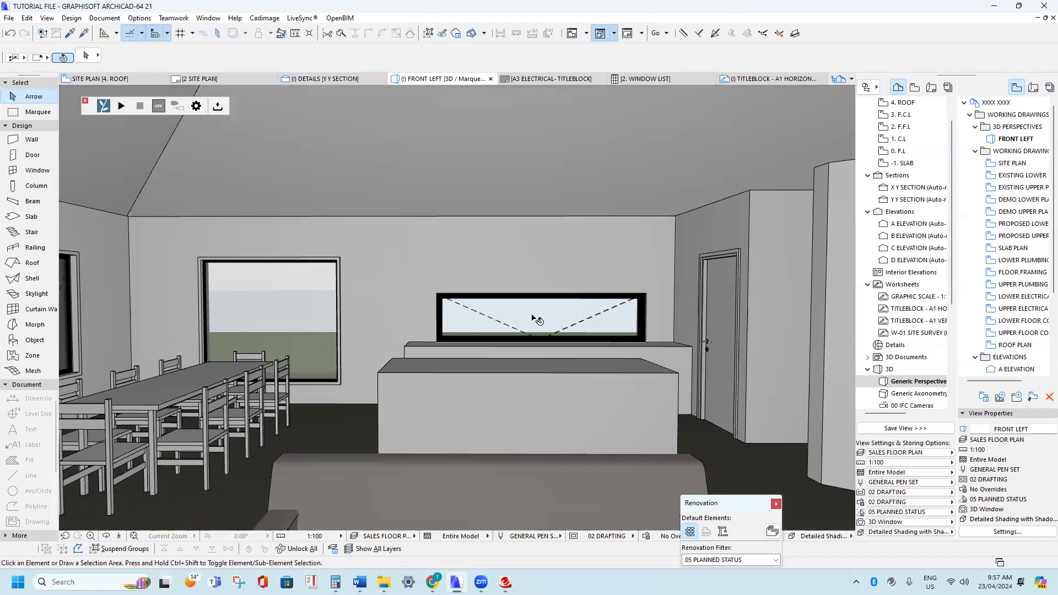
middle_click_drag(532, 319, 537, 266)
scroll(567, 313, "up", 2)
scroll(544, 264, "down", 2)
scroll(545, 265, "up", 5)
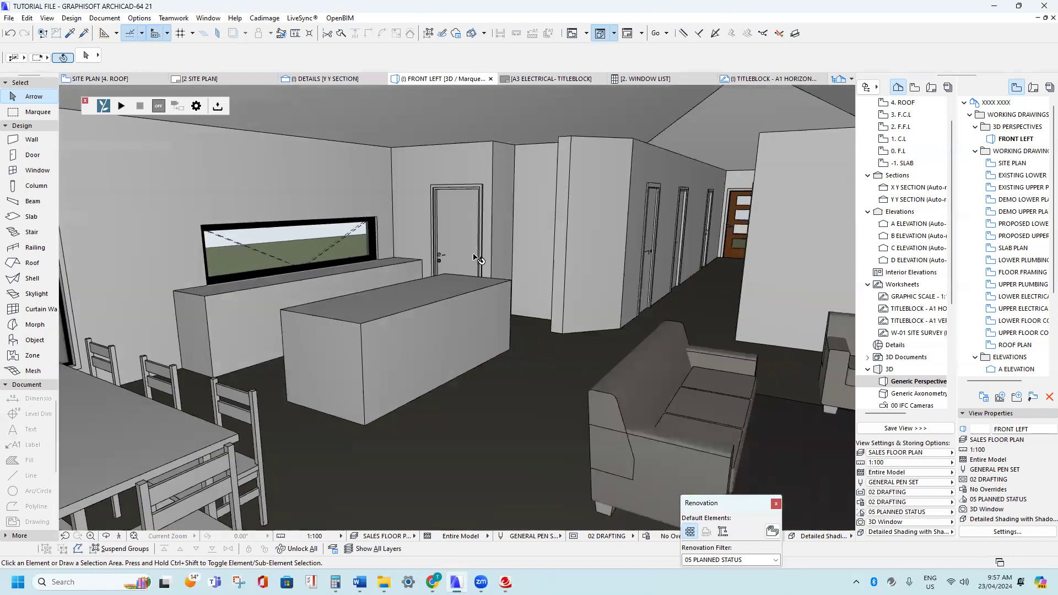
scroll(499, 275, "down", 4)
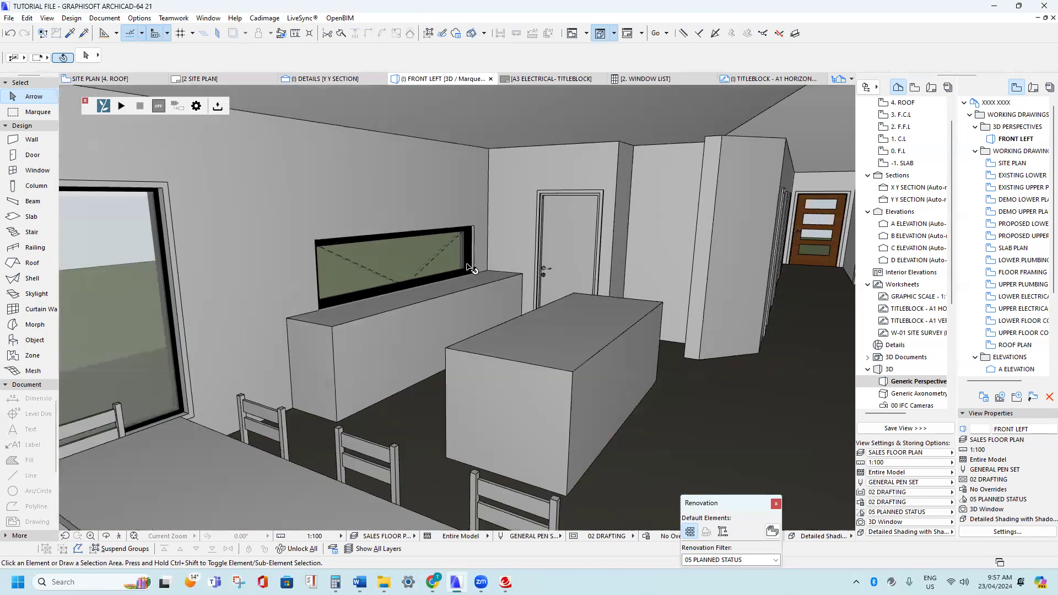
scroll(433, 263, "up", 4)
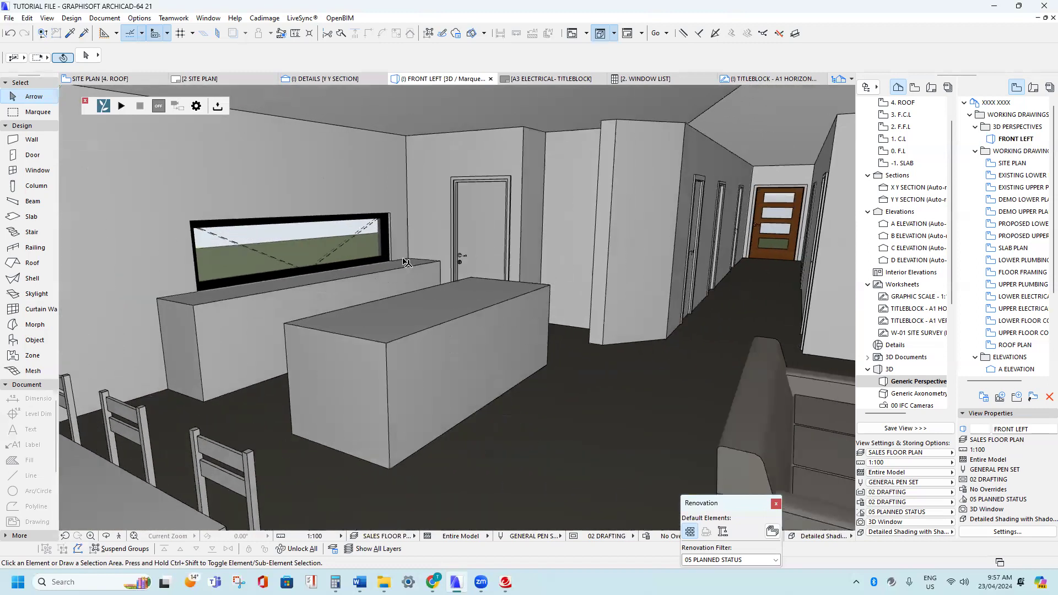
left_click(426, 290, "alt")
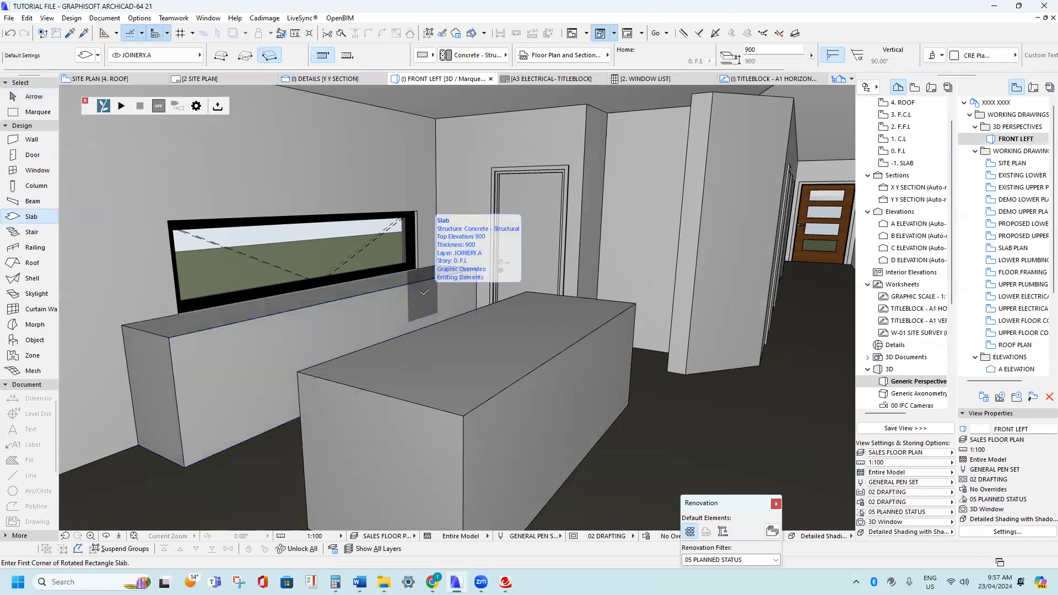
scroll(432, 269, "up", 1)
left_click(440, 263)
key("Escape")
key("Escape")
scroll(398, 335, "up", 4)
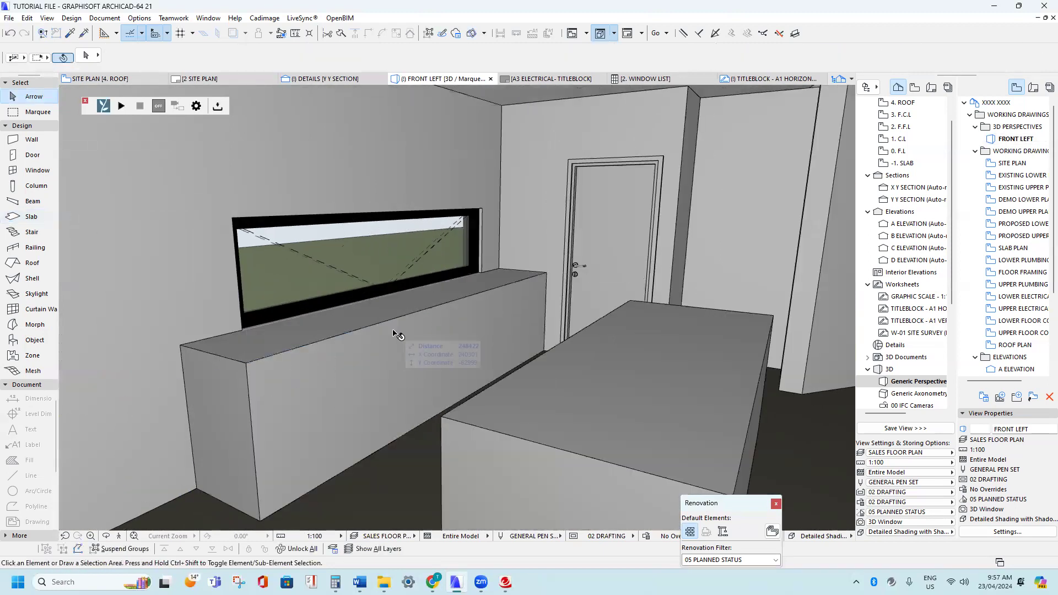
- Copy the back kitchen bench slab directly on top of itself and set the copy's thickness to 600 mm
left_click(402, 327)
key("ctrl+d")
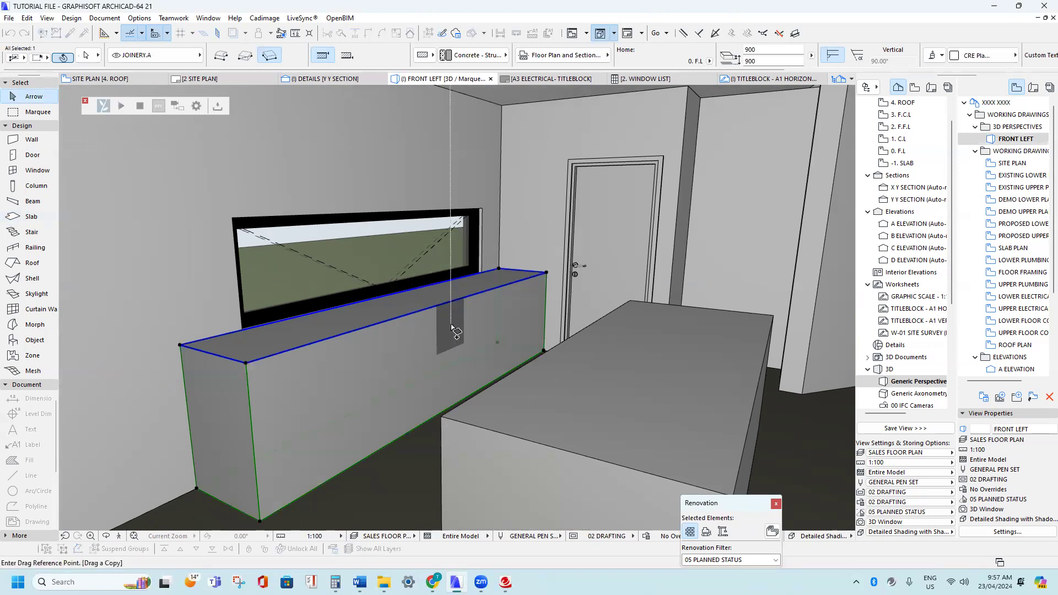
left_click(498, 347)
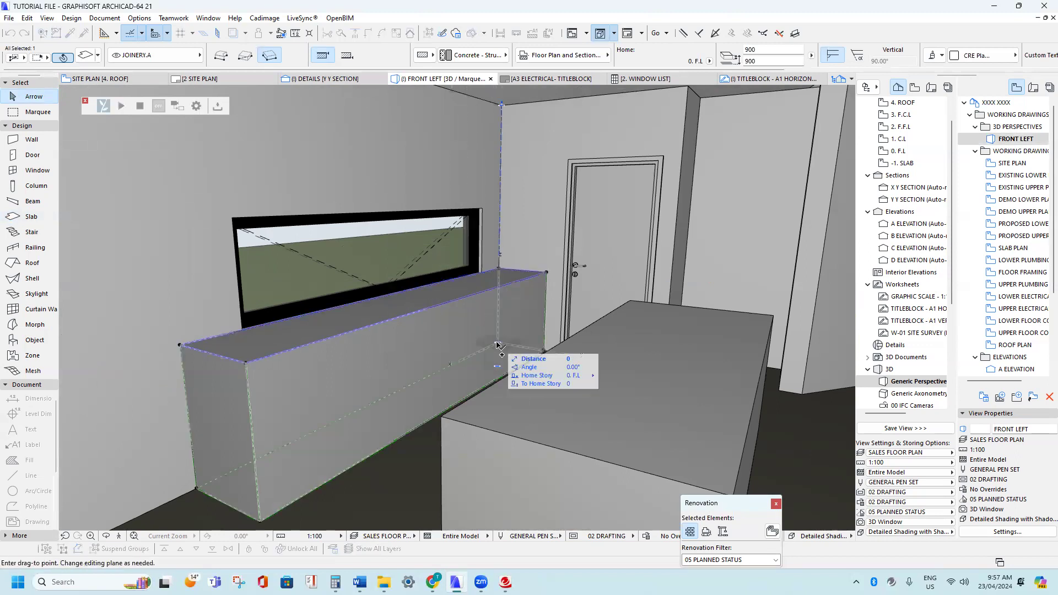
left_click(500, 272)
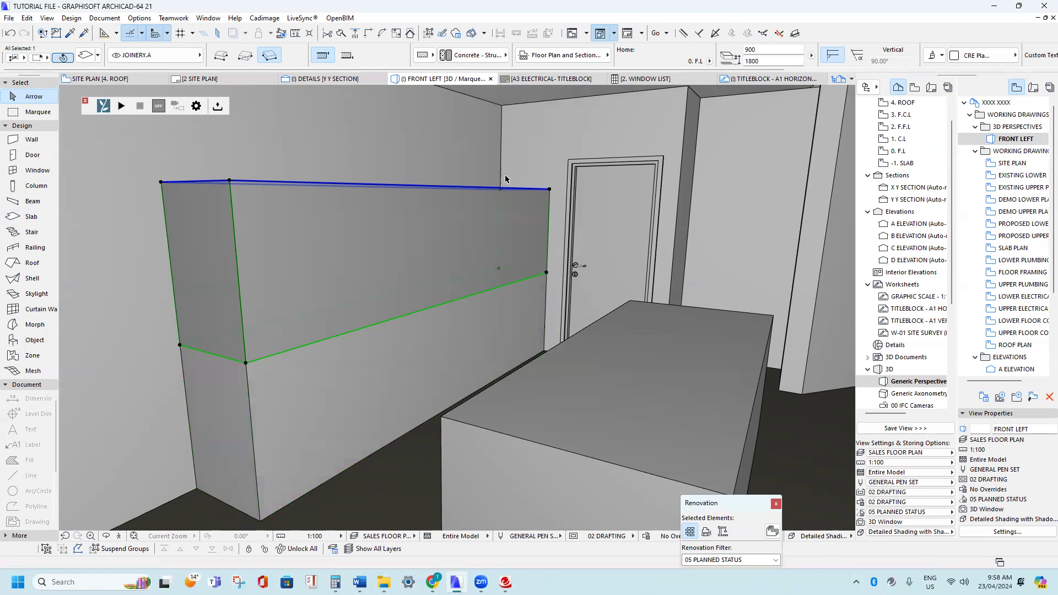
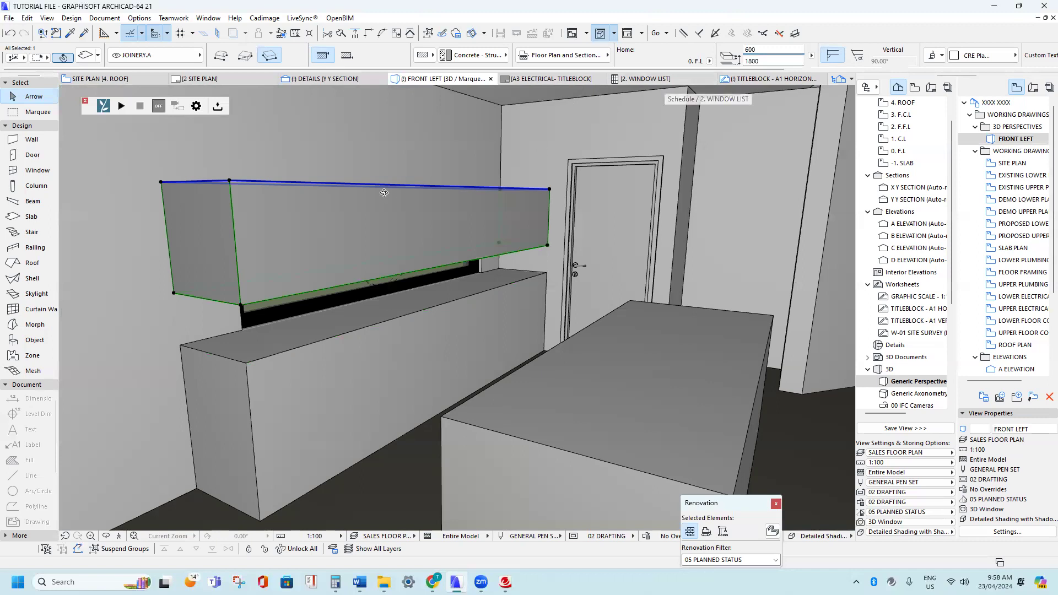
- Offset the front edge of the copied upper slab 300 mm back toward the wall
middle_click_drag(385, 192, 423, 221, "shift")
left_click(418, 218)
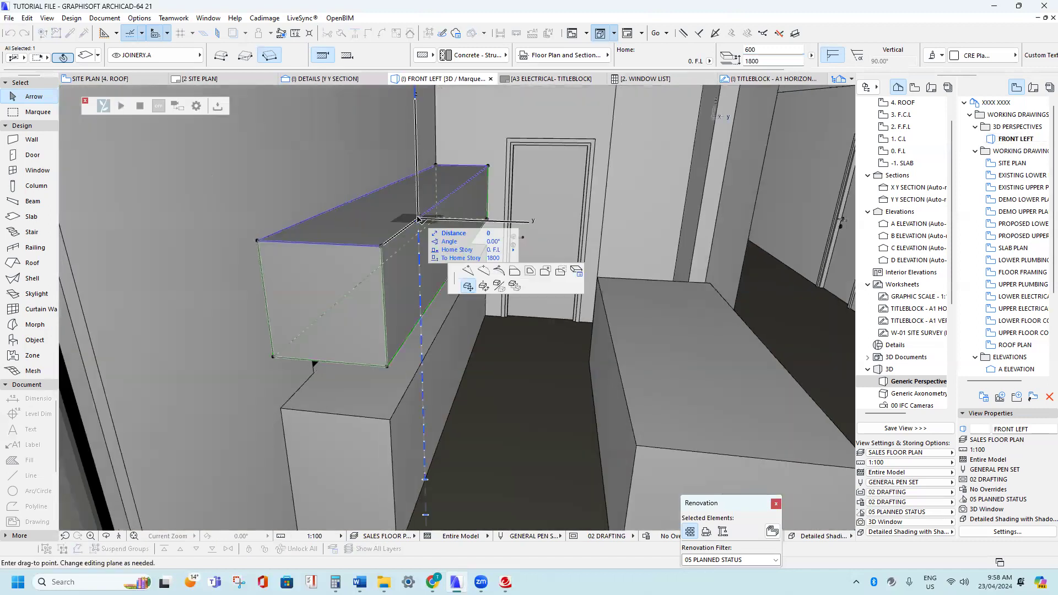
left_click(514, 274)
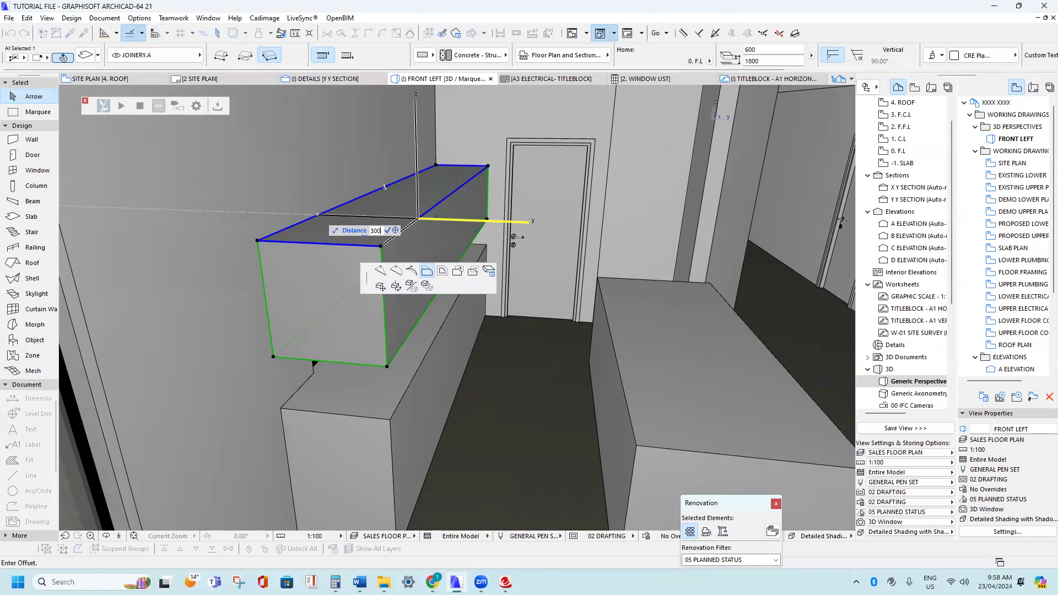
key("Return")
left_click(371, 212)
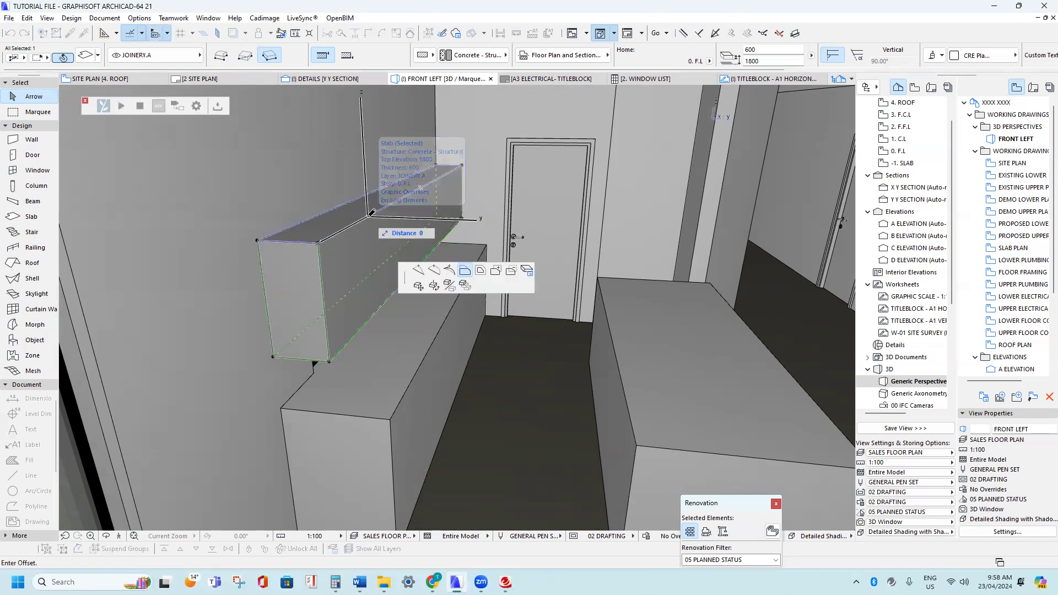
key("Escape")
- Raise the overhead cabinet slab so its underside aligns with the head of the kitchen window, with its top at 2200 mm
middle_click_drag(482, 272, 418, 259)
scroll(411, 227, "up", 2)
middle_click_drag(419, 220, 427, 228)
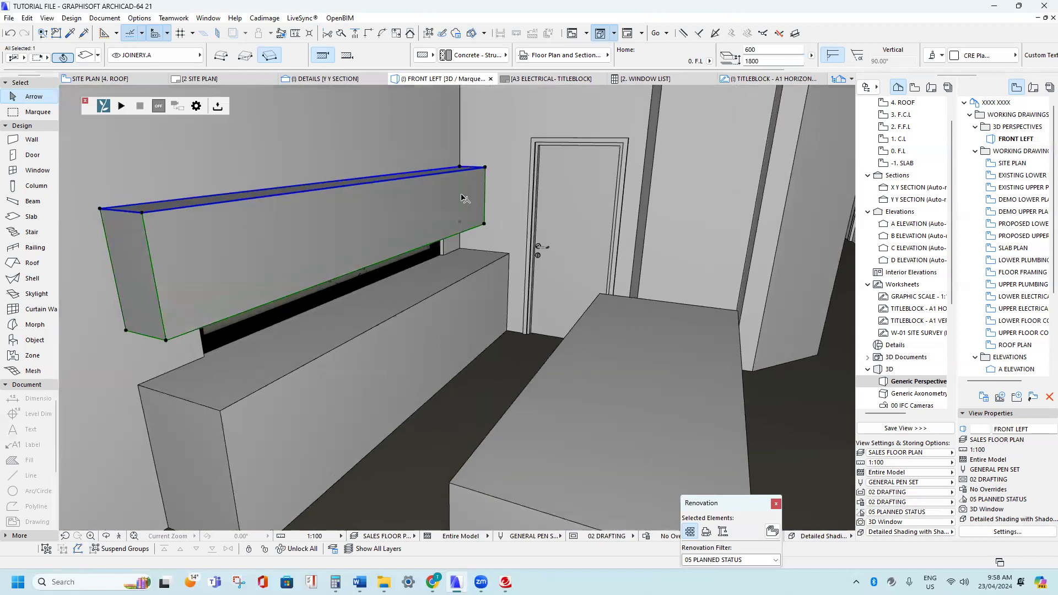
scroll(463, 198, "up", 3)
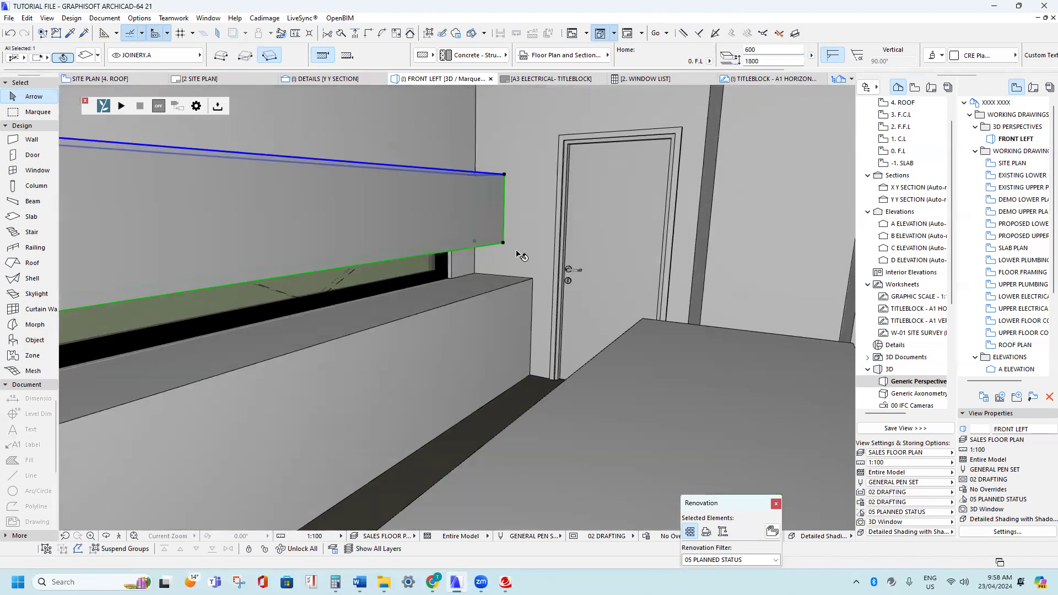
left_click(503, 244)
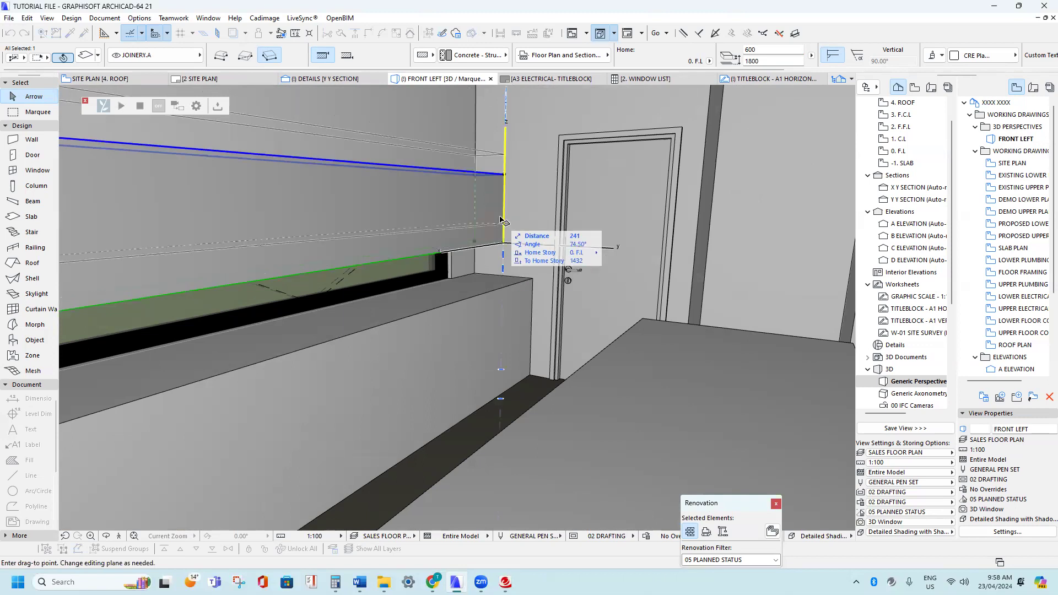
left_click(504, 159)
key("ctrl+d")
left_click(504, 160)
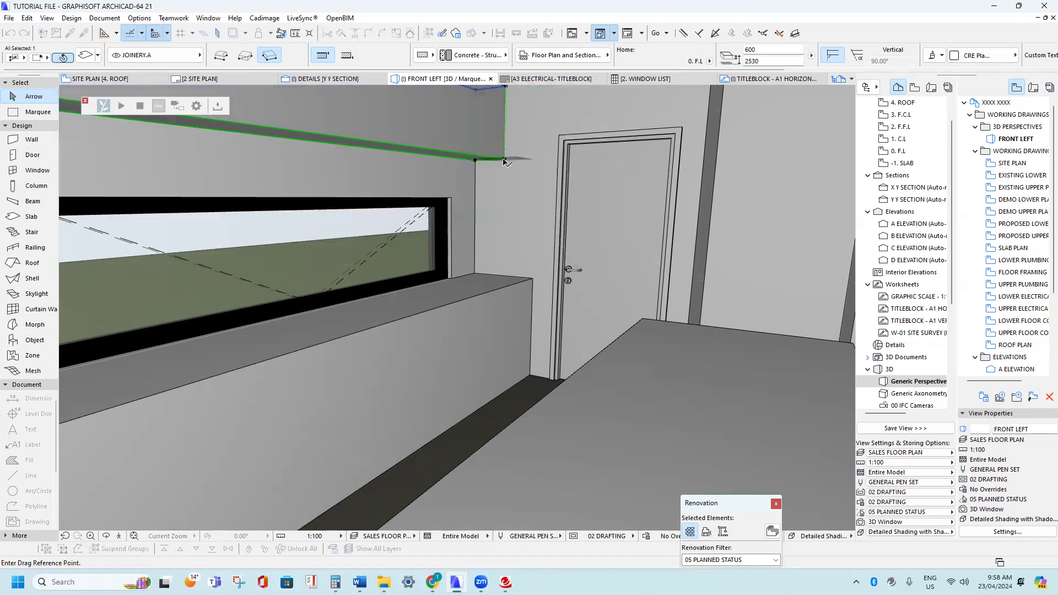
left_click(452, 198)
- Copy the overhead cabinet slab vertically so the copy sits directly on top of it
scroll(454, 198, "down", 3)
middle_click_drag(501, 190, 552, 253, "shift")
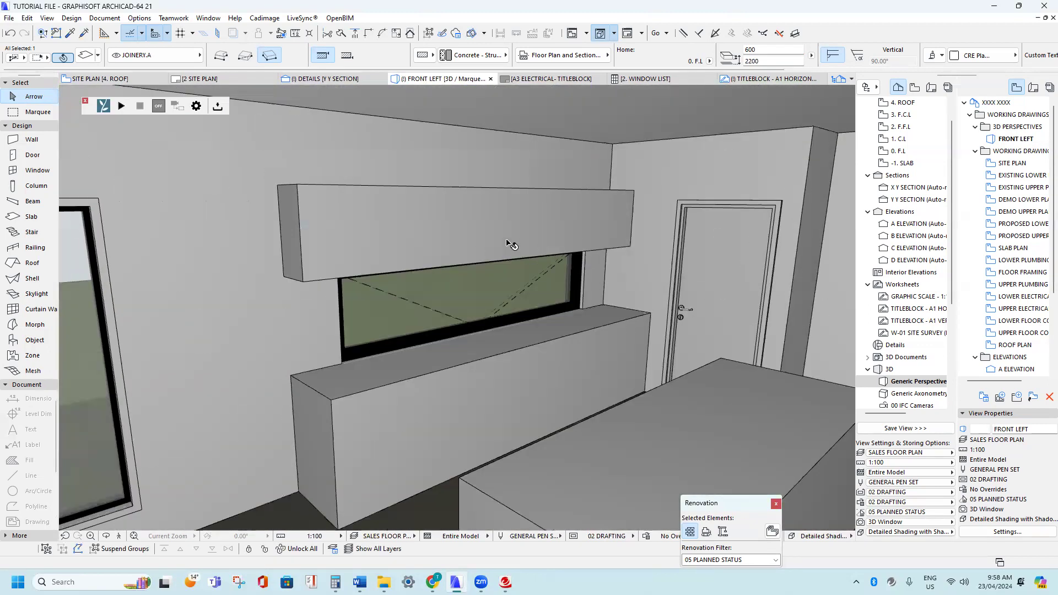
left_click(303, 283)
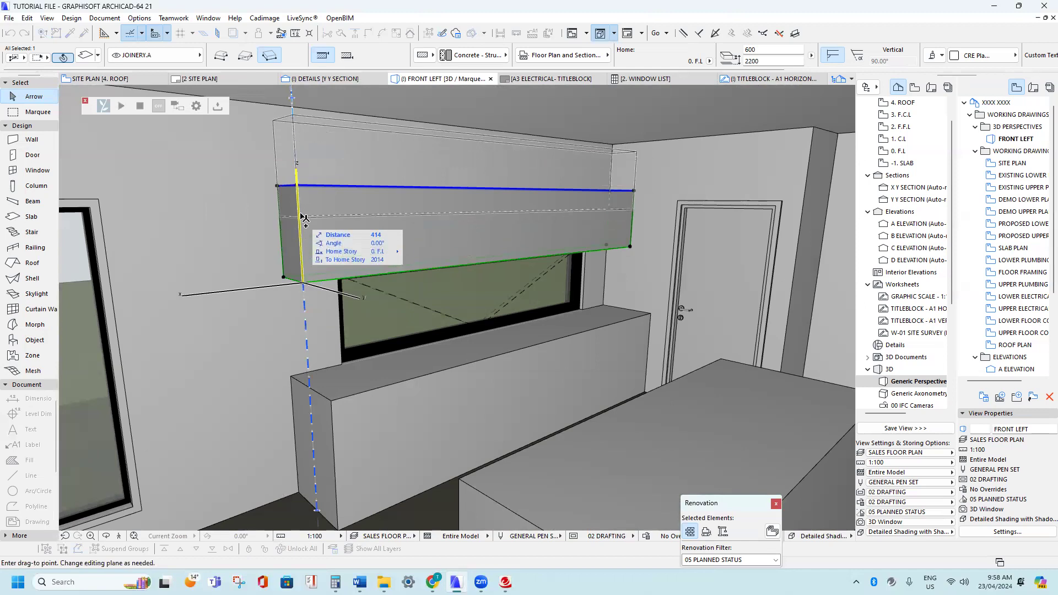
left_click(297, 186)
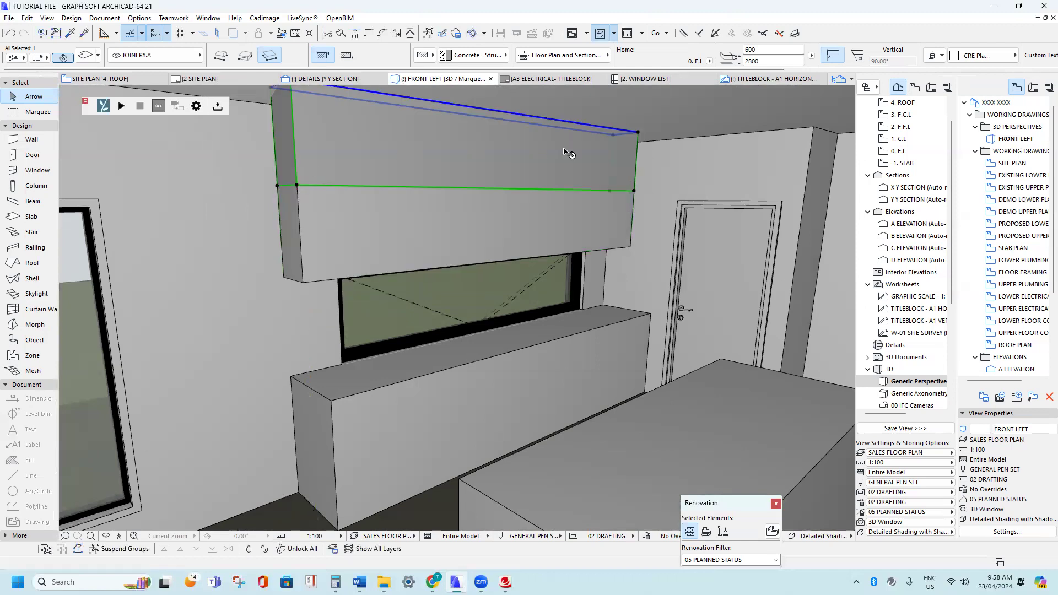
- Stretch the height of the topmost slab to meet the ceiling line, making it 500 mm thick
left_click(637, 133)
left_click(768, 187)
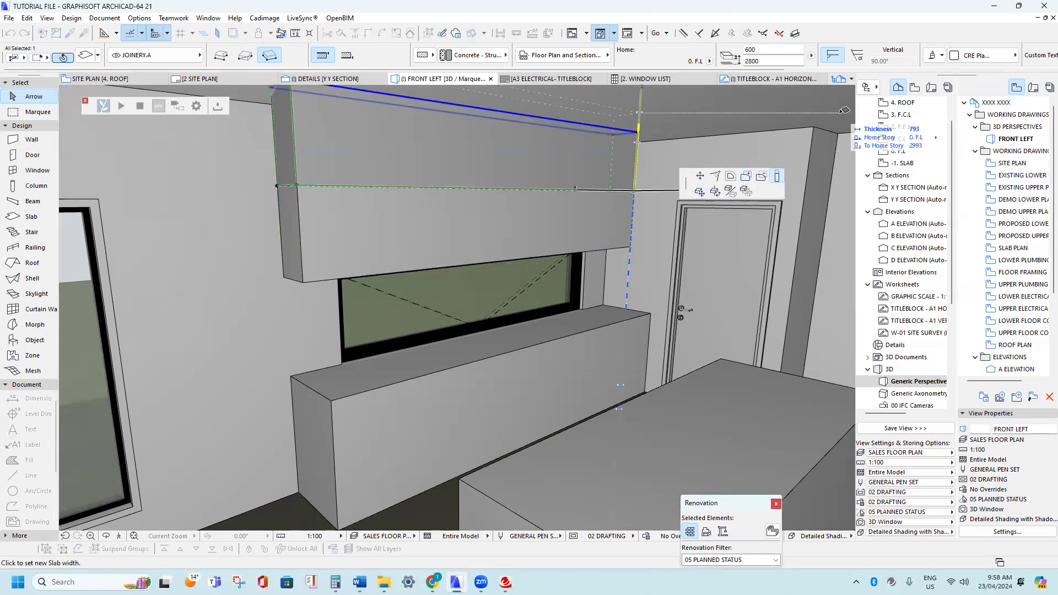
left_click(819, 122)
- Raise the topmost slab by 1 mm to a top elevation of 2701 mm
scroll(489, 193, "down", 2)
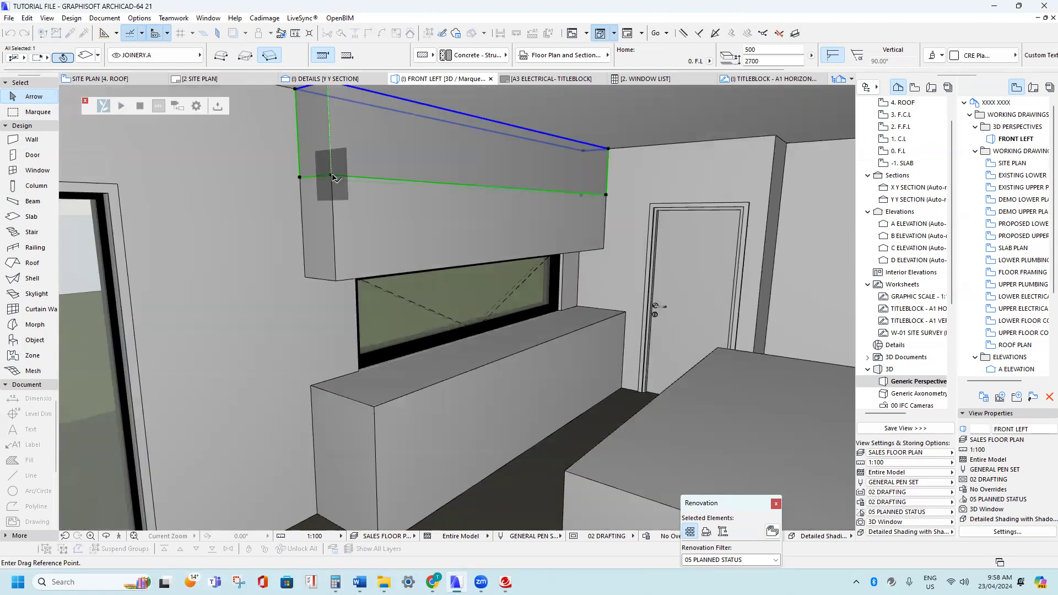
left_click(333, 166)
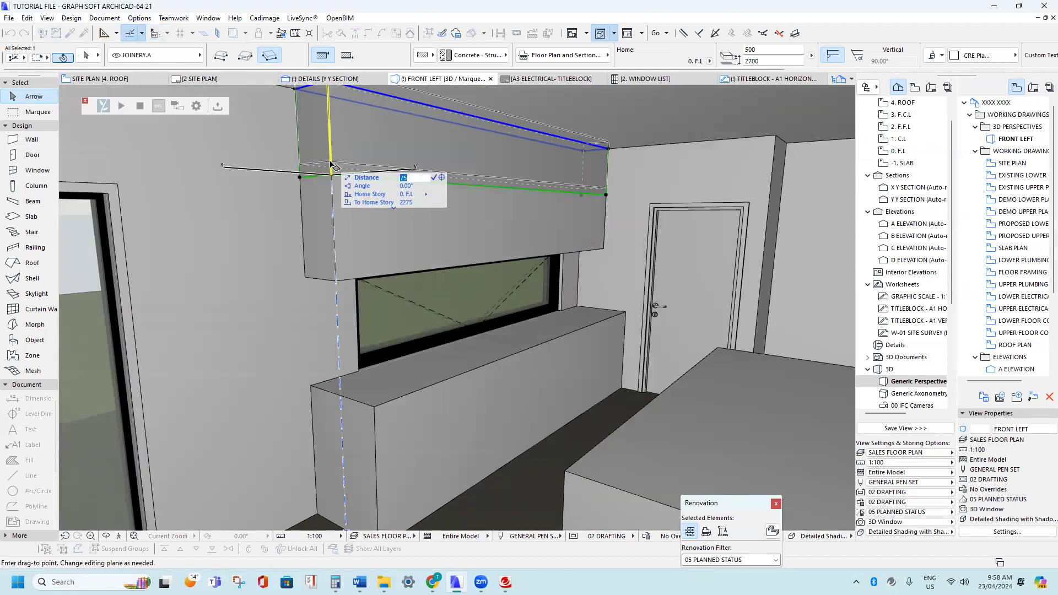
key("Escape")
key("Escape")
- Offset the front edge of the topmost slab 300 mm outward, in line with the front of the back bench
middle_click_drag(331, 220, 533, 208, "shift")
left_click(330, 160)
middle_click_drag(301, 163, 379, 178, "shift")
left_click(379, 177)
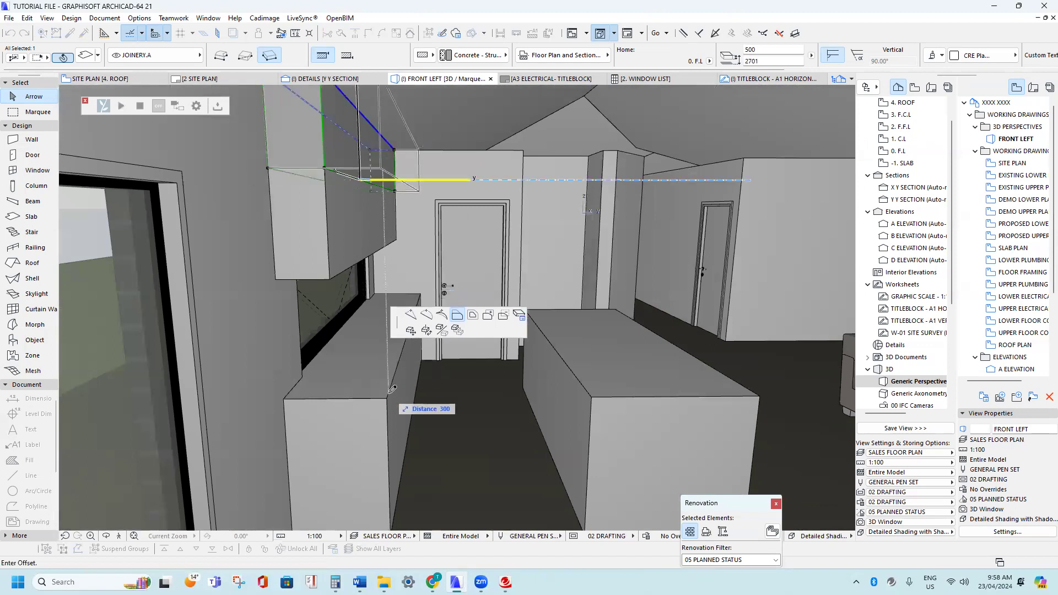
key("Escape")
key("Escape")
- Offset the front edge of the topmost slab outward to the far edge of the island bench, forming a bulkhead over both benches
middle_click_drag(400, 305, 468, 220, "shift")
left_click(341, 166)
left_click(386, 182)
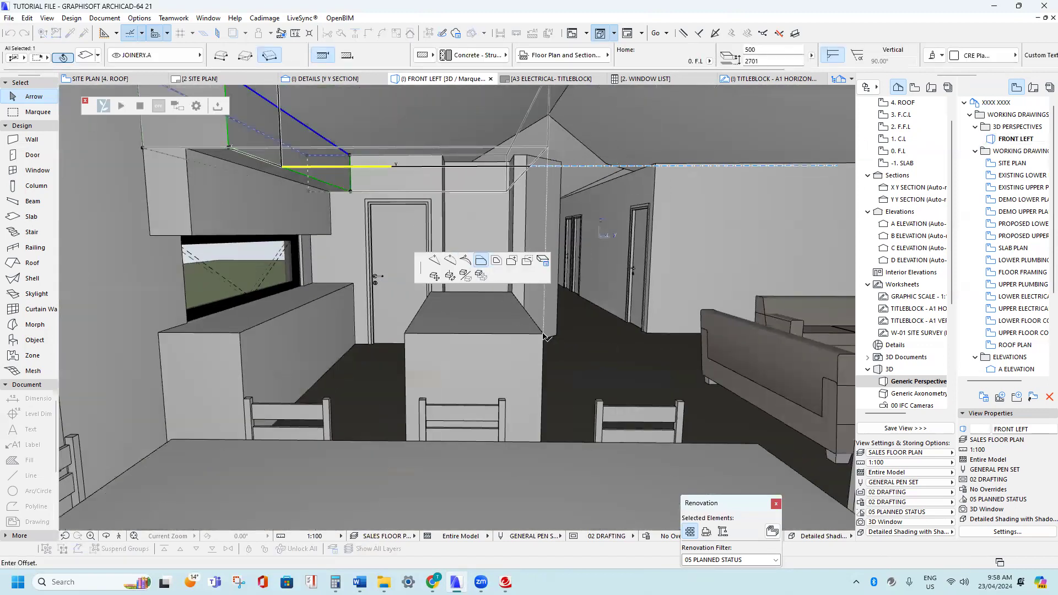
key("Escape")
- Set the overhead cabinet slab's thickness to 900 mm
middle_click_drag(519, 254, 419, 243, "shift")
left_click(419, 243)
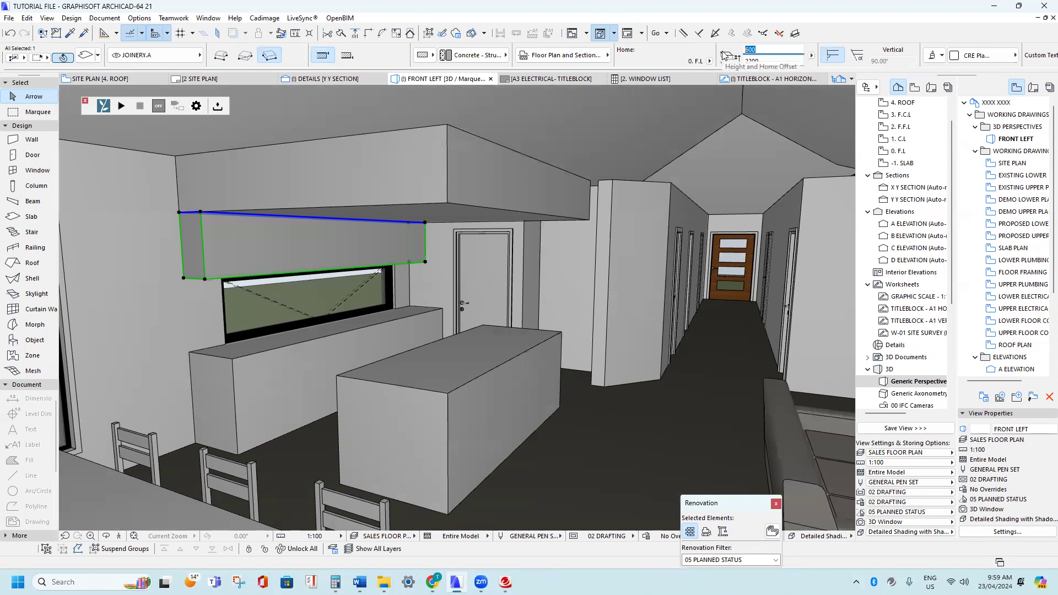
key("Return")
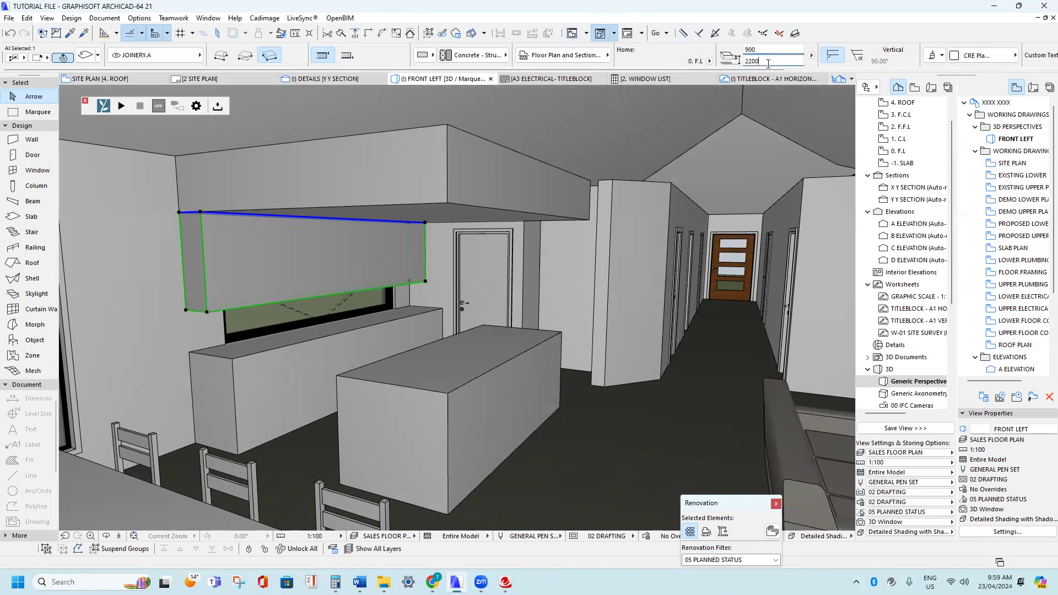
- Raise the bulkhead and overhead cabinet slabs together to the window head, placing the bulkhead's top elevation at 3001 mm
left_click(337, 193, "shift")
left_click(200, 212)
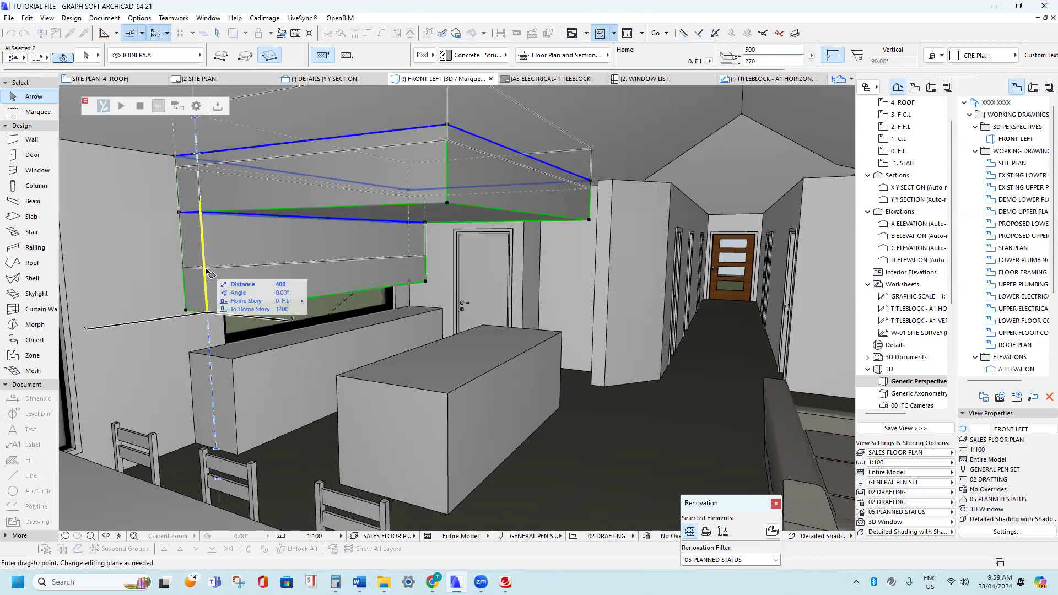
left_click(205, 283)
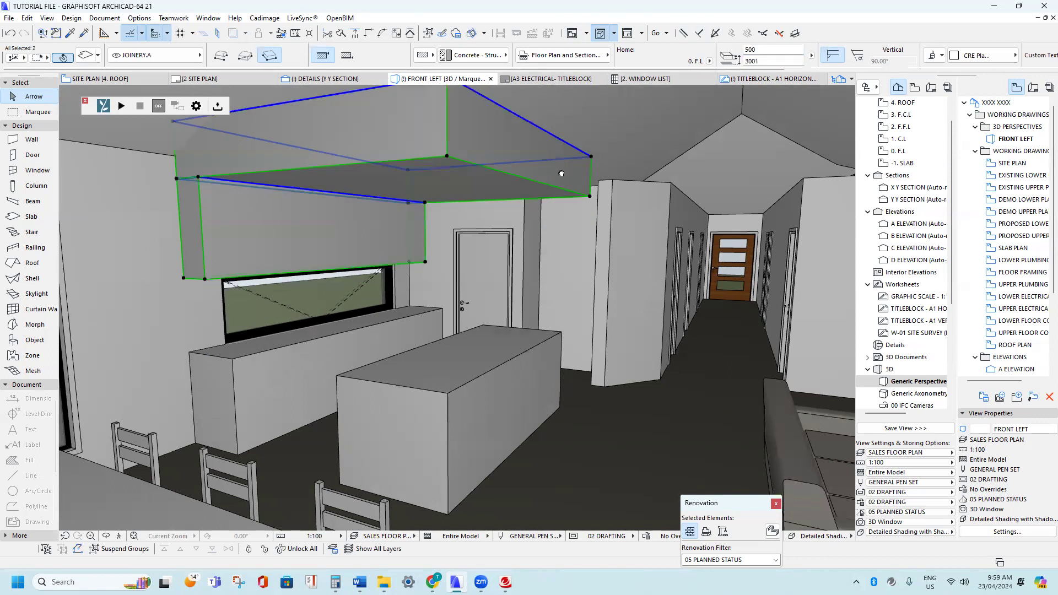
- Examine the raised bulkhead and overhead cabinets from several angles inside the kitchen
key("Escape")
middle_click_drag(286, 196, 450, 210, "shift")
left_click(550, 195)
middle_click_drag(576, 206, 557, 258, "shift")
left_click(588, 170)
key("Return")
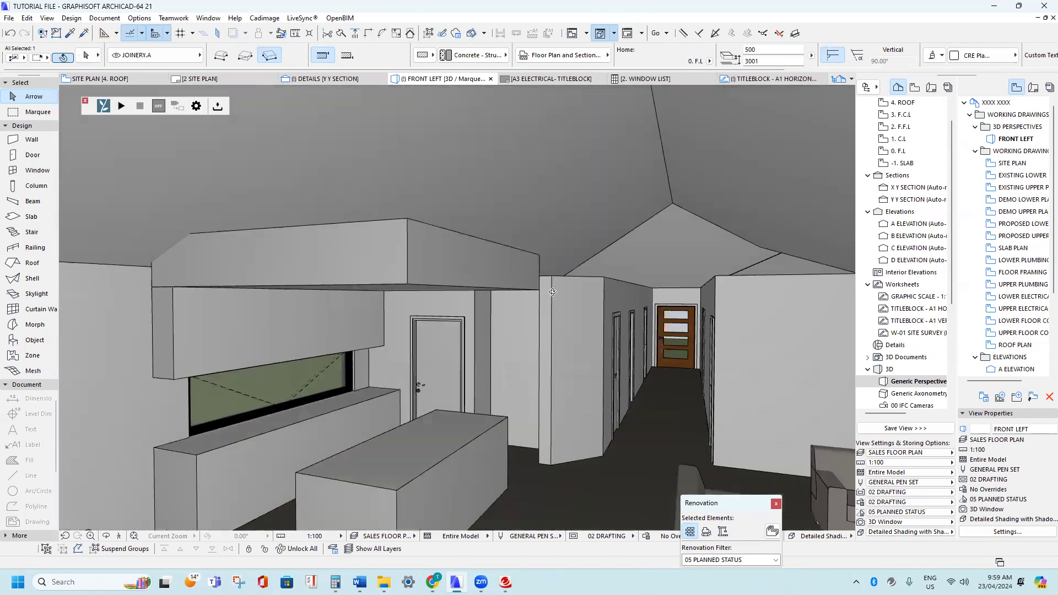
middle_click_drag(552, 291, 596, 291, "shift")
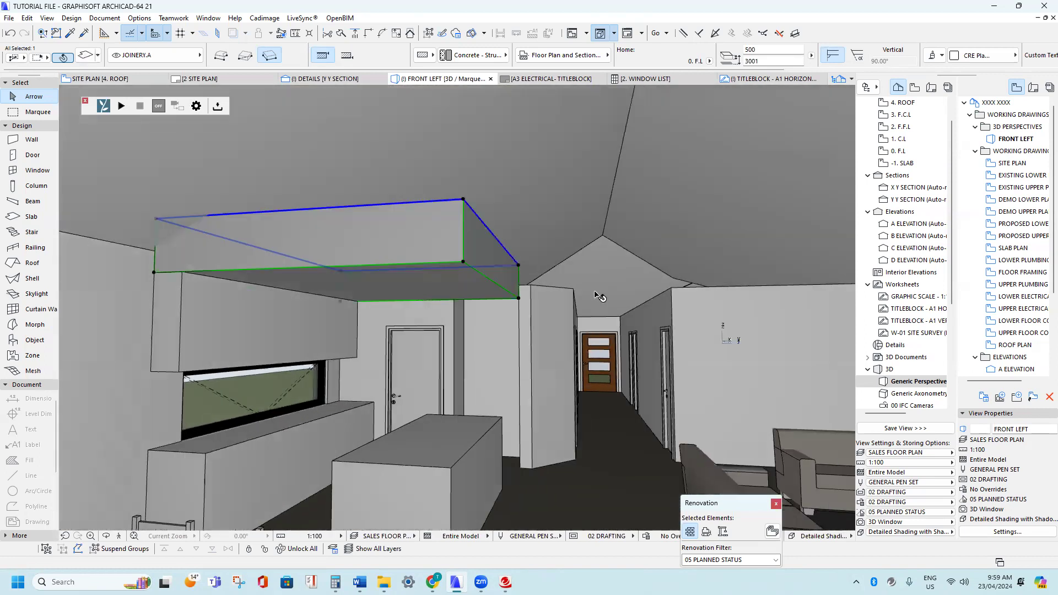
key("Escape")
left_click(319, 255)
scroll(319, 255, "down", 1)
key("Escape")
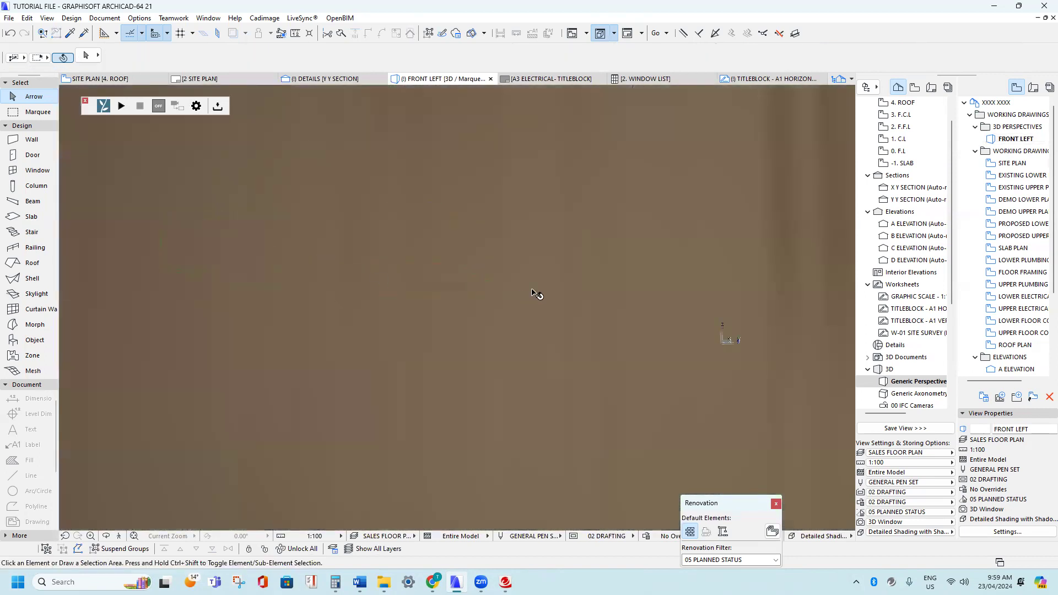
- Lower the top of the bulkhead slab protruding through the roof by 100 mm, making it 400 mm thick with top elevation 2901 mm
scroll(320, 270, "up", 3)
middle_click_drag(322, 288, 500, 243, "shift")
scroll(508, 245, "down", 10)
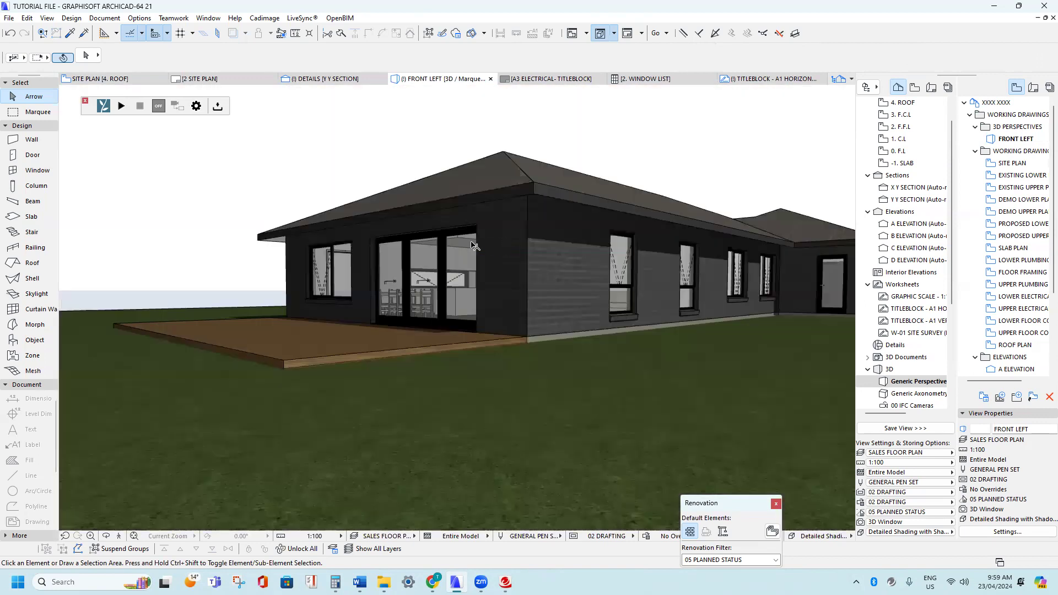
middle_click_drag(500, 206, 337, 261, "shift")
middle_click_drag(588, 256, 318, 257, "shift")
middle_click_drag(474, 257, 319, 295, "shift")
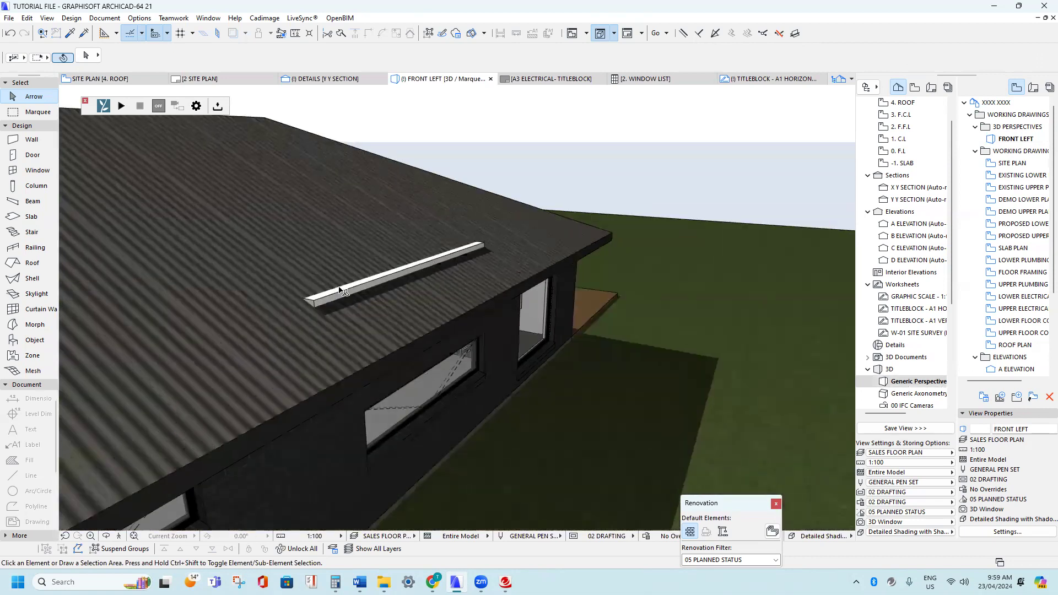
left_click(317, 302)
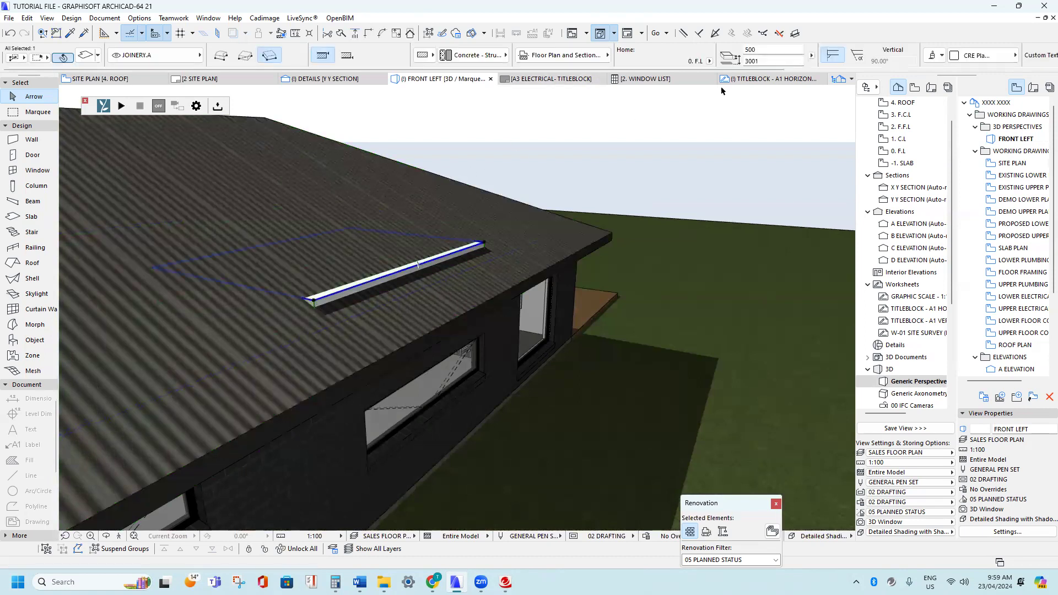
left_click(313, 303)
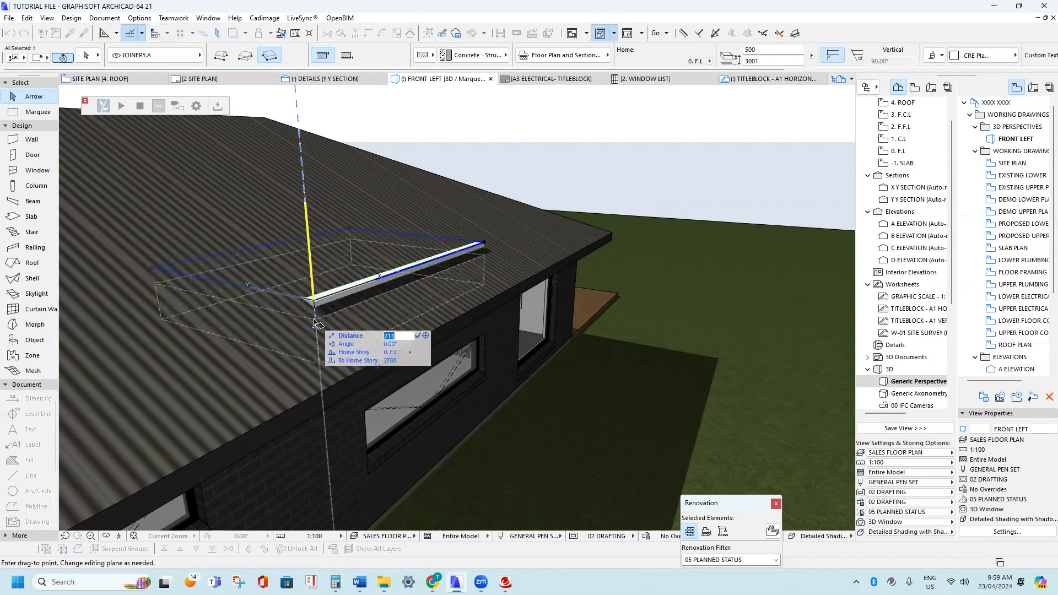
type("100")
key("Return")
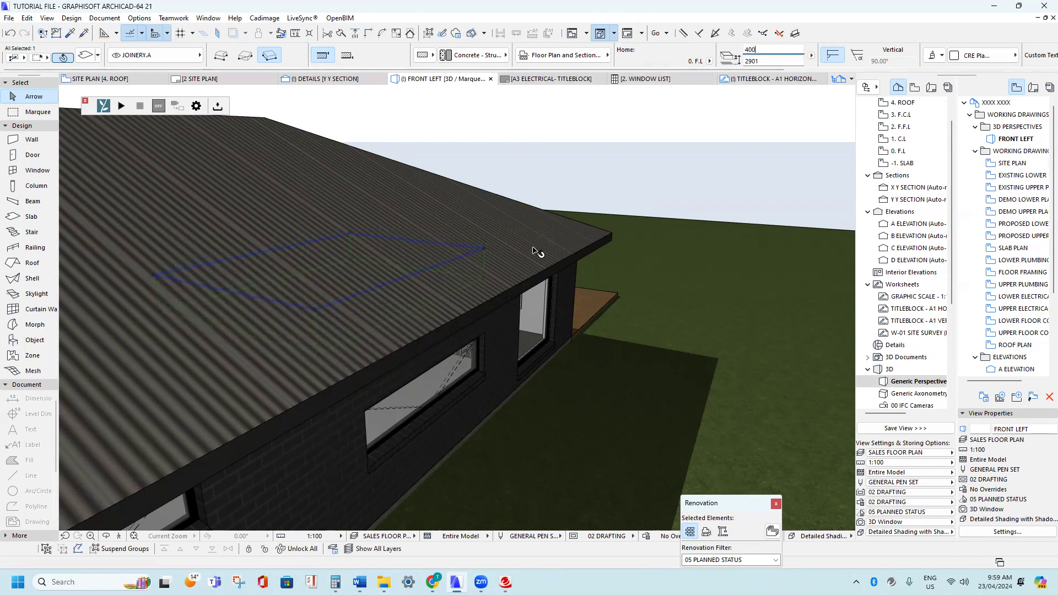
- Examine the shortened bulkhead from inside the kitchen, including its end near the hallway
middle_click_drag(135, 319, 64, 298, "shift")
scroll(292, 319, "up", 5)
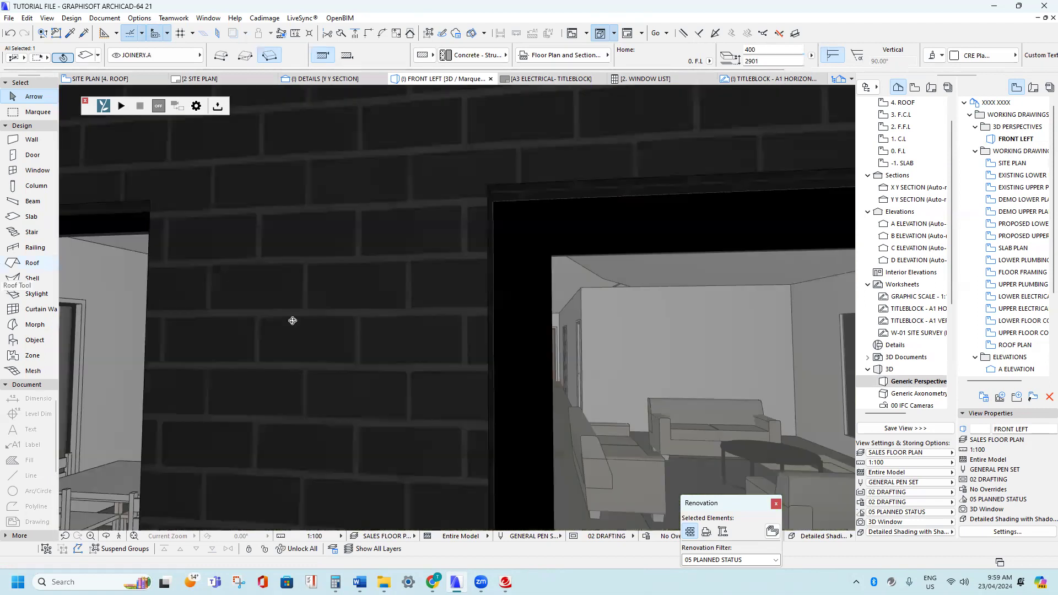
middle_click_drag(293, 319, 196, 315, "shift")
scroll(188, 290, "up", 3)
left_click(122, 254)
middle_click_drag(141, 248, 505, 240, "shift")
key("Escape")
left_click(498, 224)
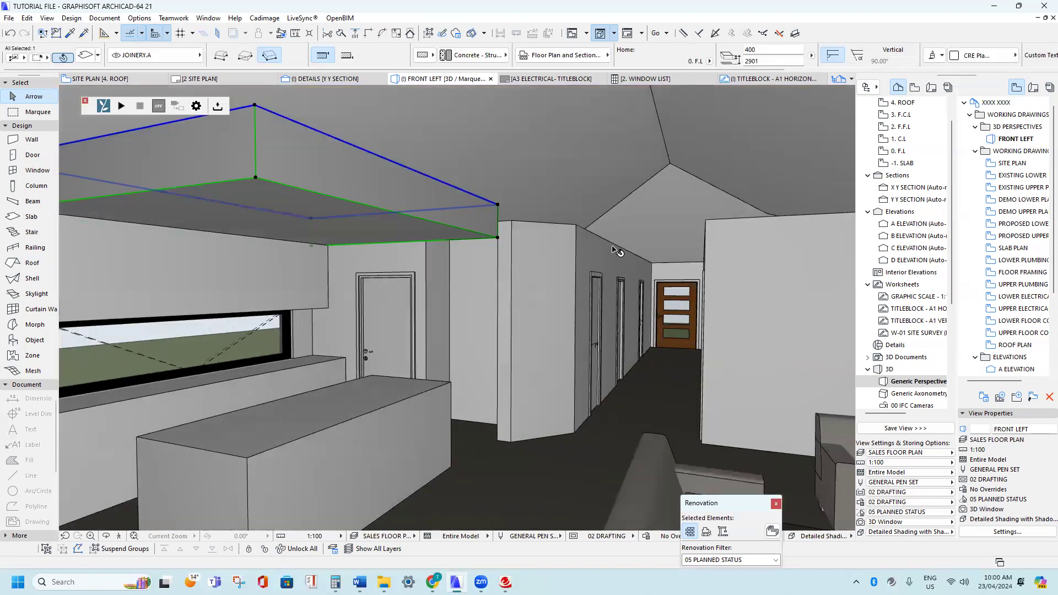
- Pick up the bulkhead slab's settings and open the Proposed Lower Plan
key("Escape")
left_click(387, 161, "alt")
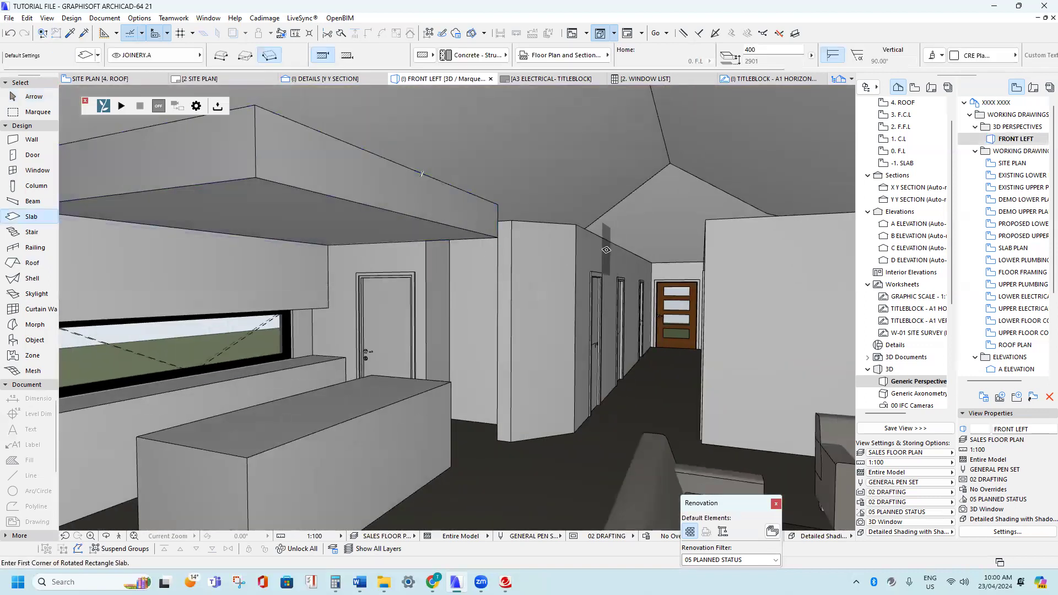
key("Escape")
key("F2")
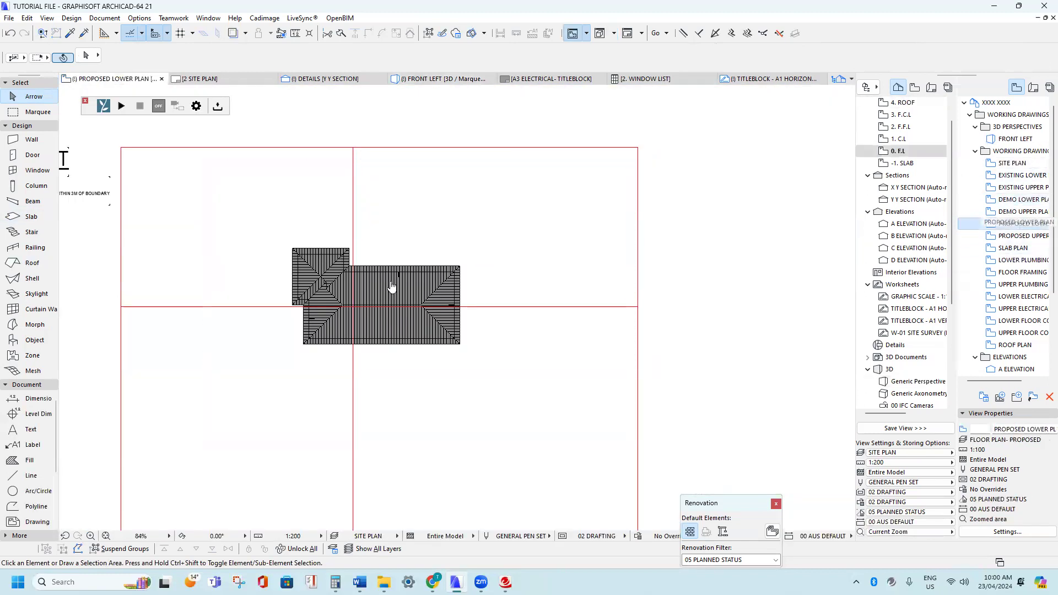
left_click(31, 217)
middle_click_drag(183, 122, 219, 226)
scroll(149, 180, "up", 2)
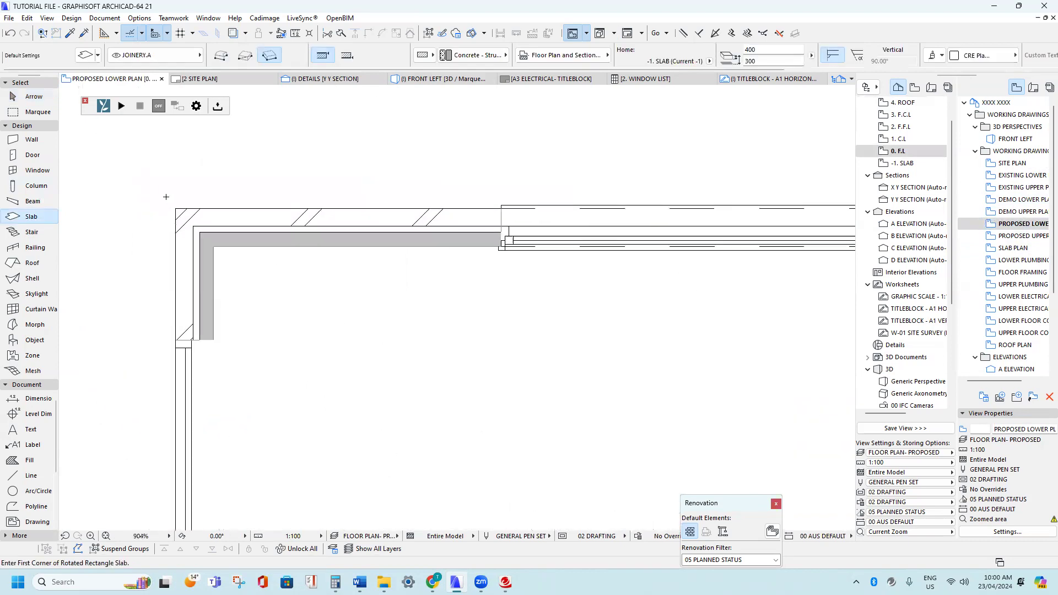
left_click(200, 232)
scroll(356, 223, "down", 6)
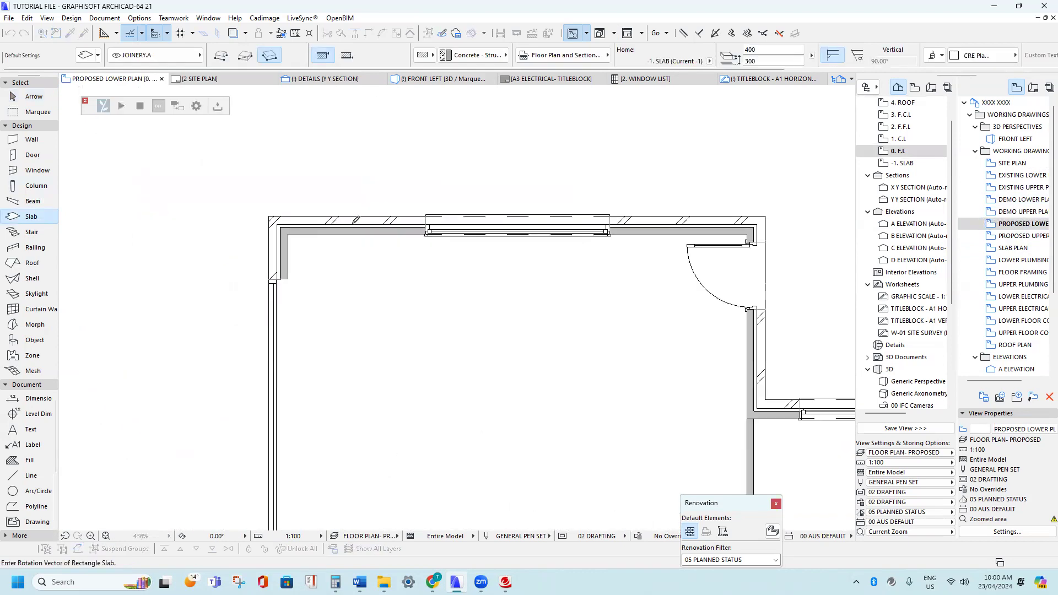
scroll(280, 232, "up", 5)
middle_click_drag(626, 216, 207, 227)
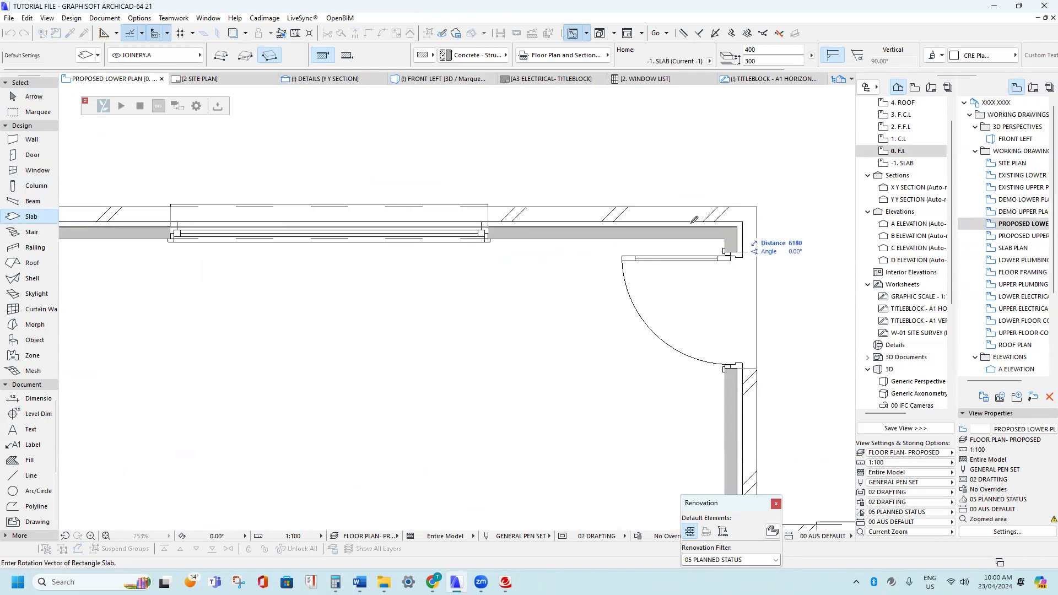
key("Escape")
key("Escape")
- Drag a copy of the floor slab slightly sideways from its outer wall corner
scroll(608, 231, "down", 7)
middle_click_drag(496, 283, 357, 238)
left_click(357, 238)
scroll(277, 168, "up", 7)
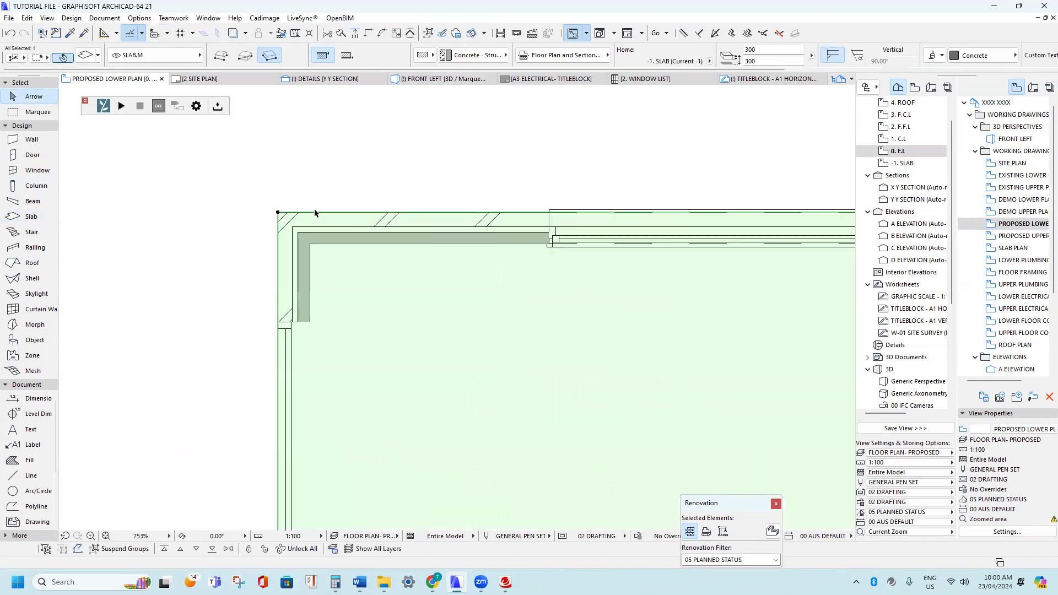
key("ctrl+alt+d")
left_click(279, 213)
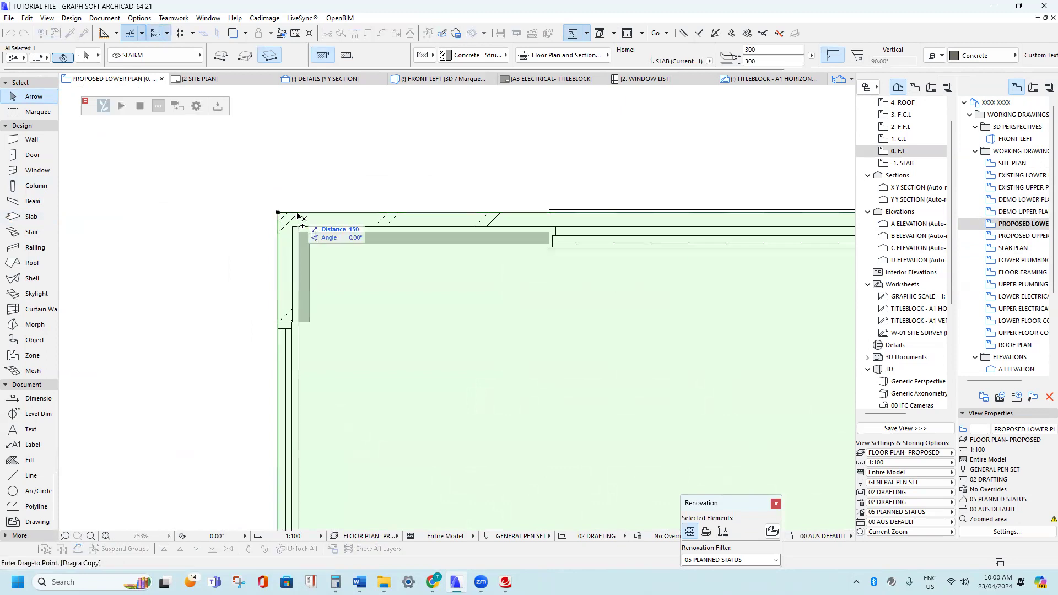
key("Return")
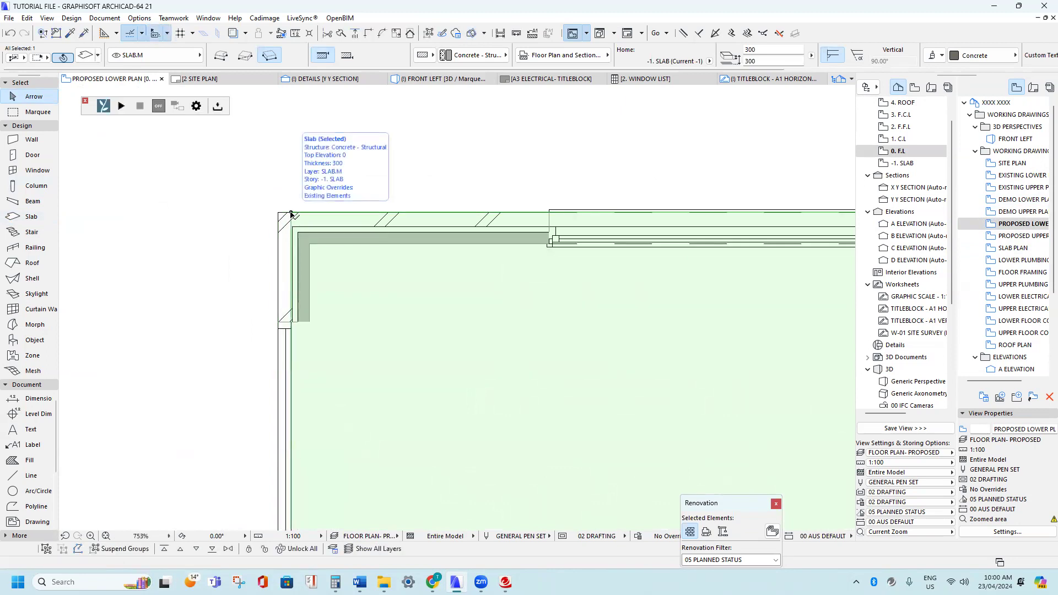
- Set the copied slab's home story to 1. C.L
left_click(710, 60)
left_click(734, 60)
key("Escape")
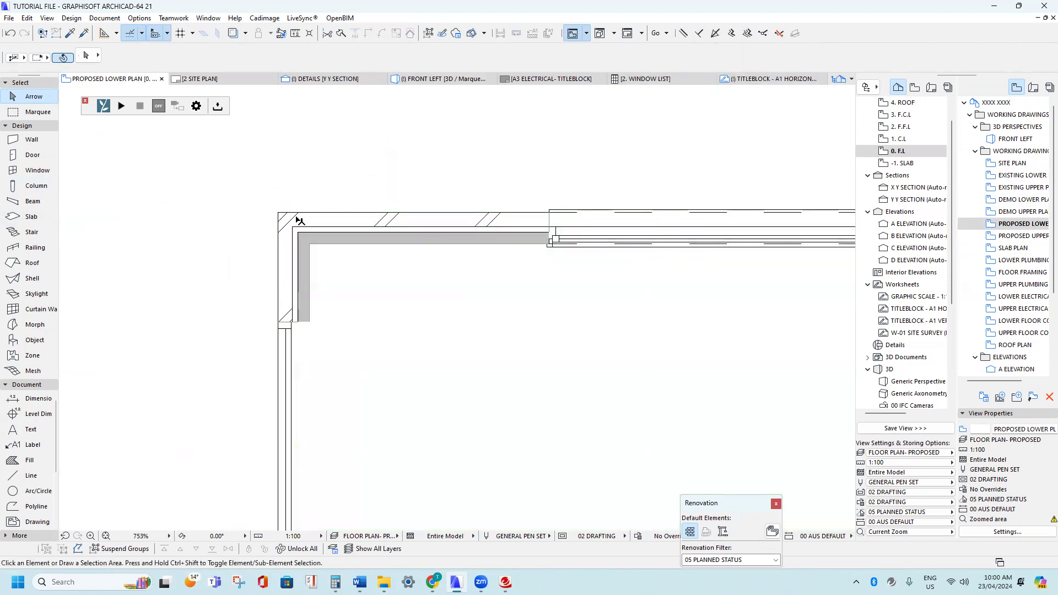
- Open the 1. C.L story plan and show the Proposed Lower Plan beneath it as a trace reference
scroll(358, 225, "down", 3)
double_click(885, 138)
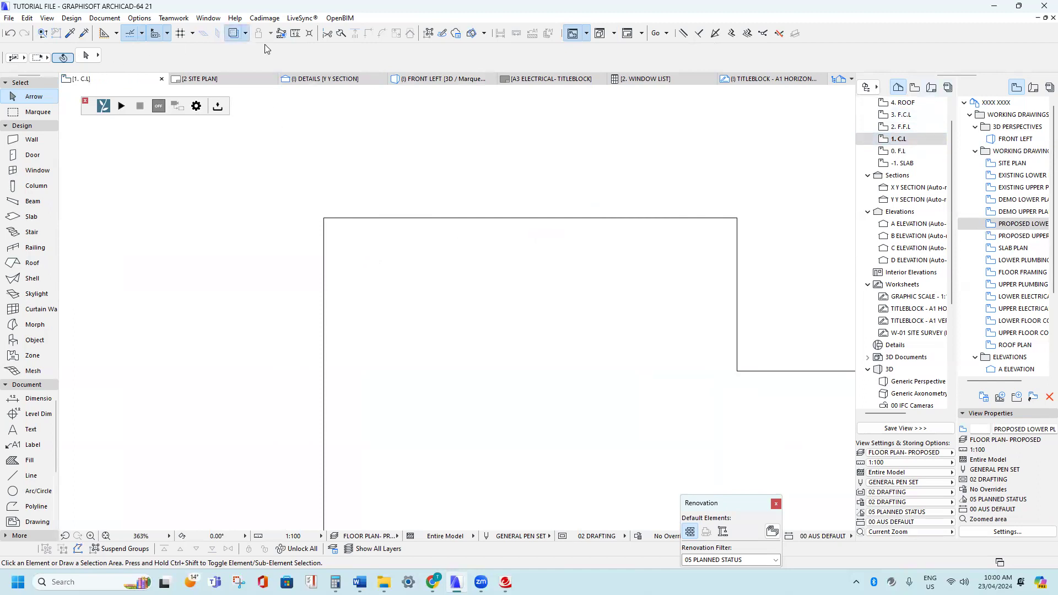
right_click(1031, 223)
key("Escape")
right_click(1031, 229)
left_click(970, 304)
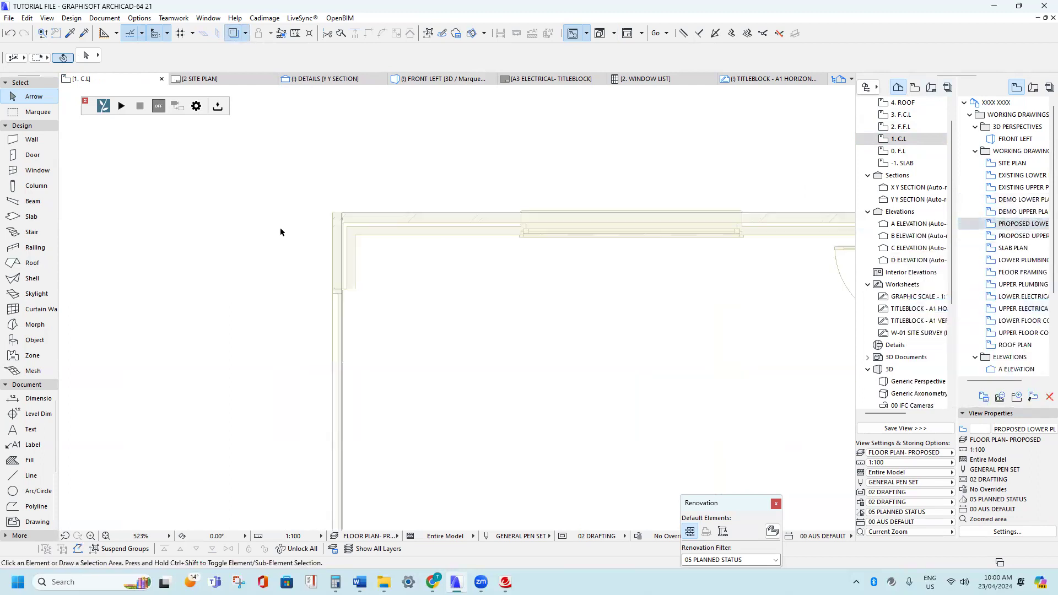
- Move the copied slab so its corner aligns with the outer wall corner in the traced plan
scroll(366, 216, "up", 5)
left_click(372, 216)
scroll(371, 216, "up", 1)
key("ctrl+d")
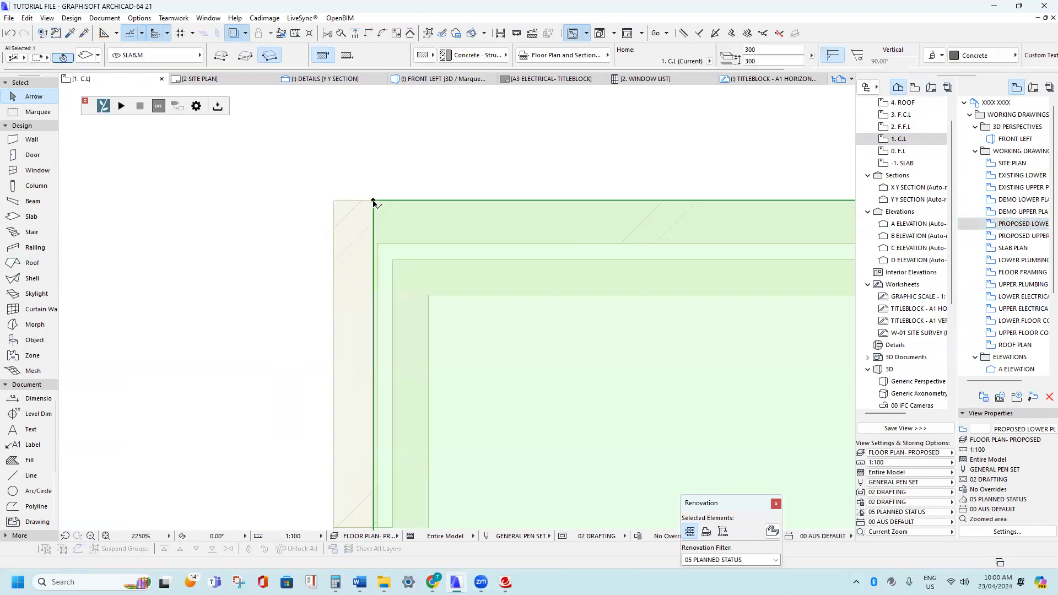
left_click(373, 201)
left_click(334, 200)
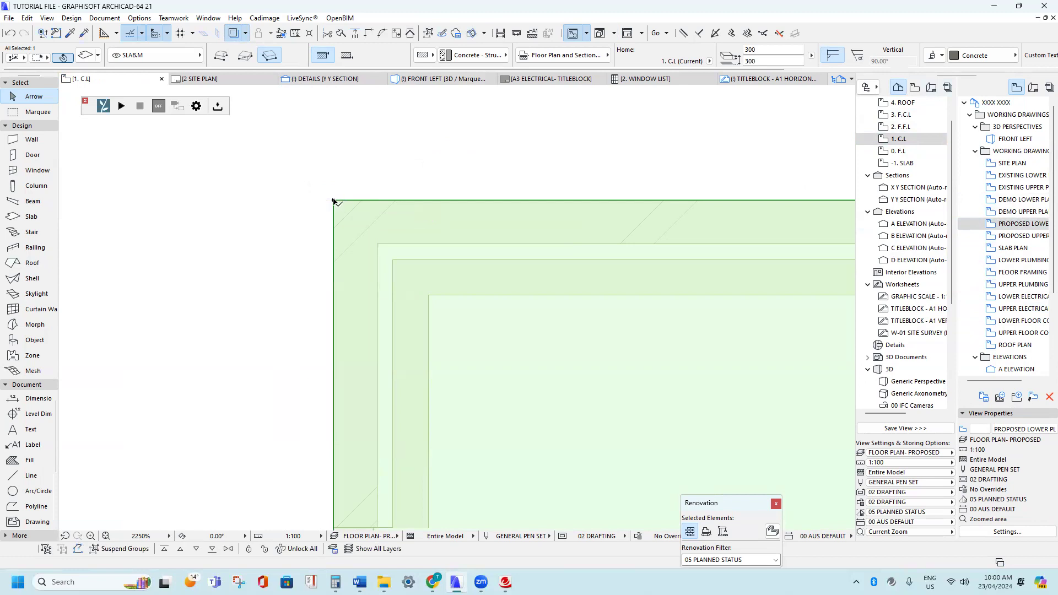
scroll(334, 200, "down", 12)
scroll(347, 203, "up", 6)
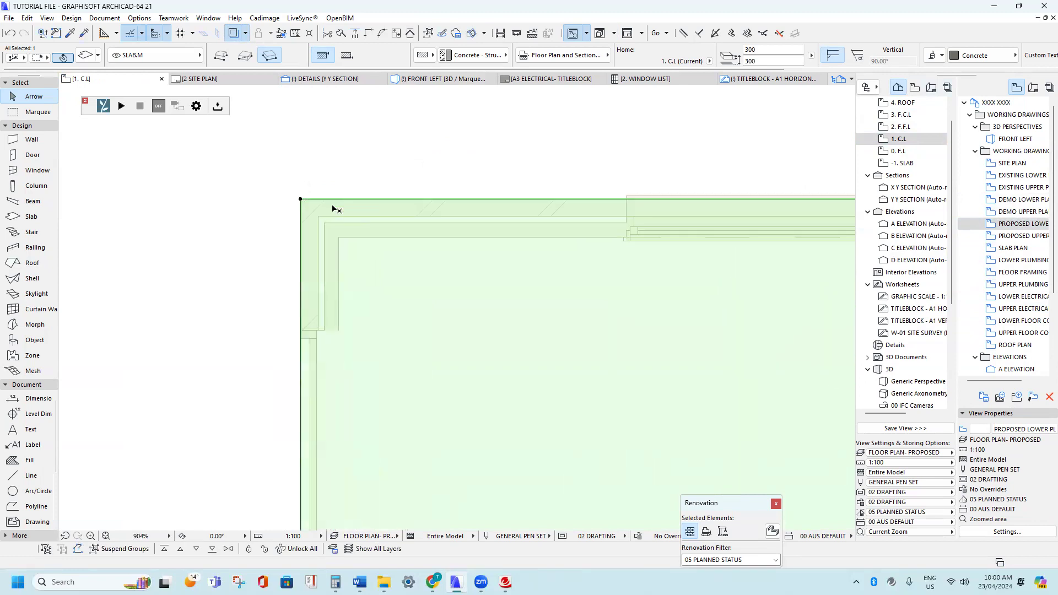
scroll(333, 208, "down", 4)
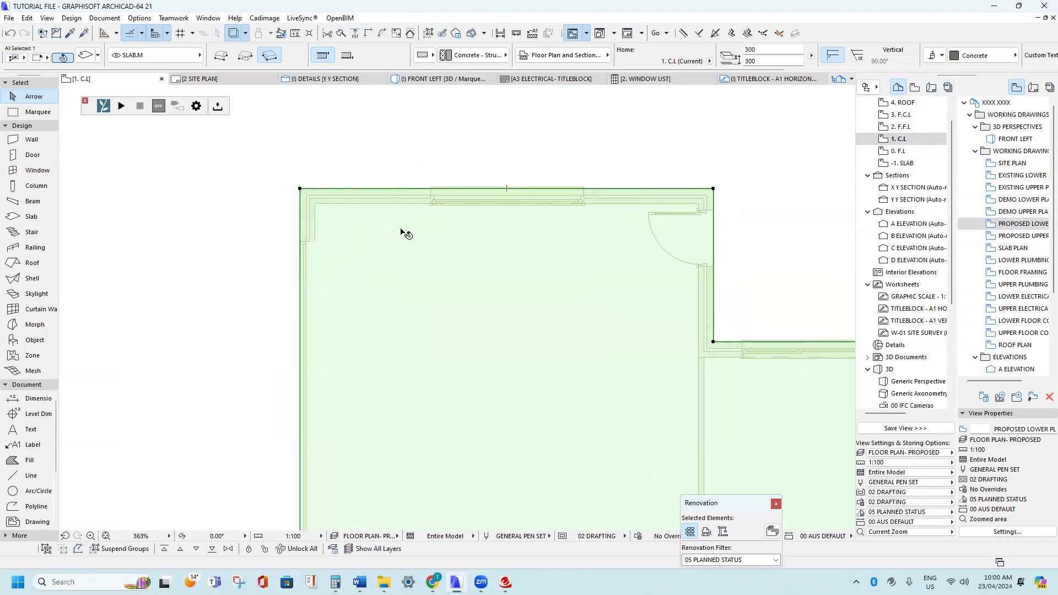
- In the Front Left 3D view, set the copied slab's thickness and its offset from the home story to 100 mm
double_click(1016, 139)
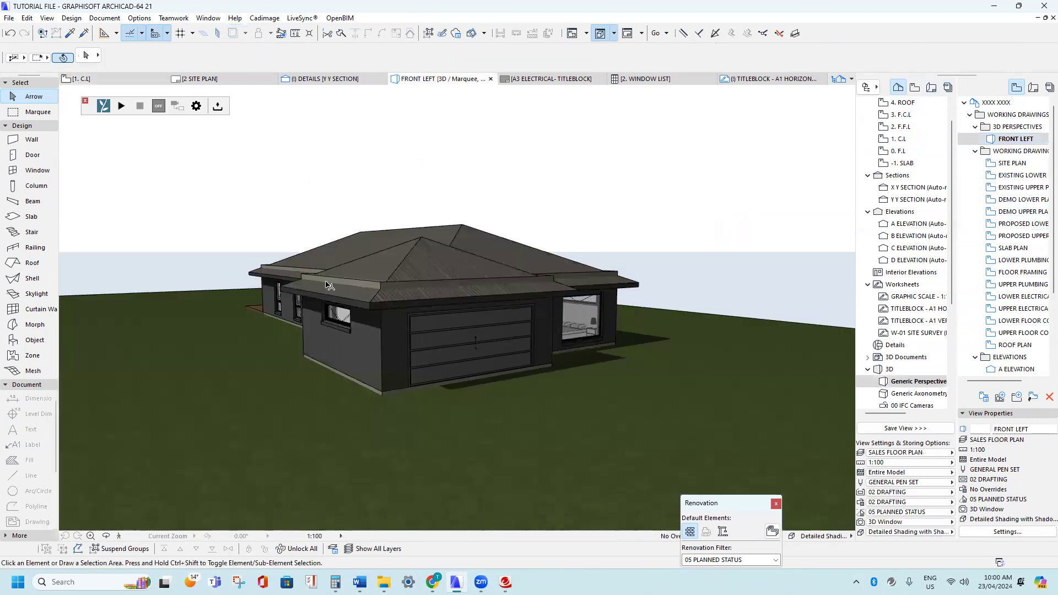
scroll(392, 288, "up", 2)
left_click(391, 287)
scroll(389, 286, "up", 3)
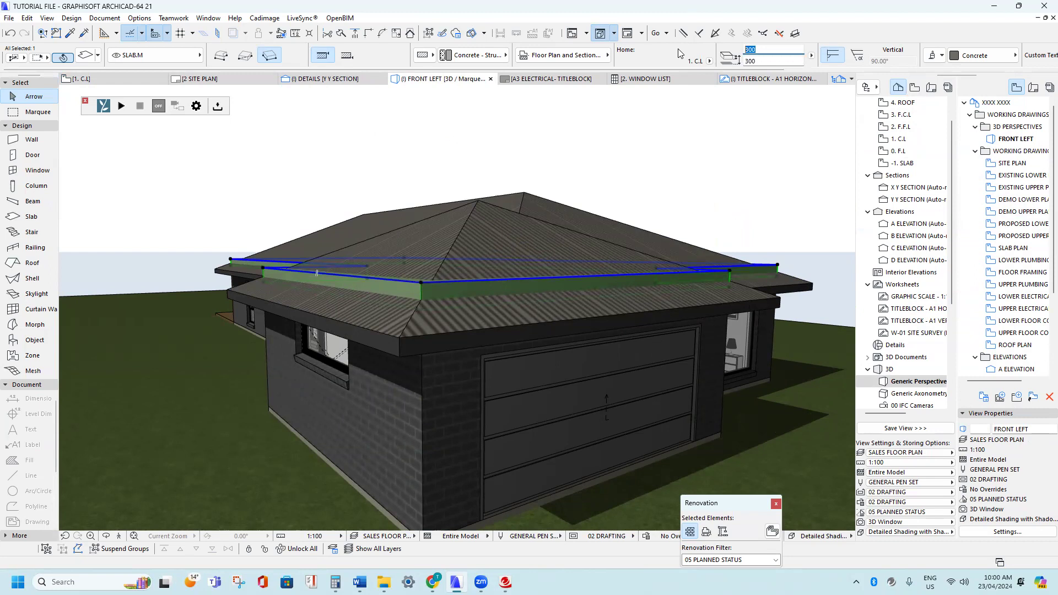
left_click_drag(787, 59, 680, 63)
type("100")
key("Return")
- Override all surfaces of the copied slab with CRE Plasterboard Paint
key("ctrl+t")
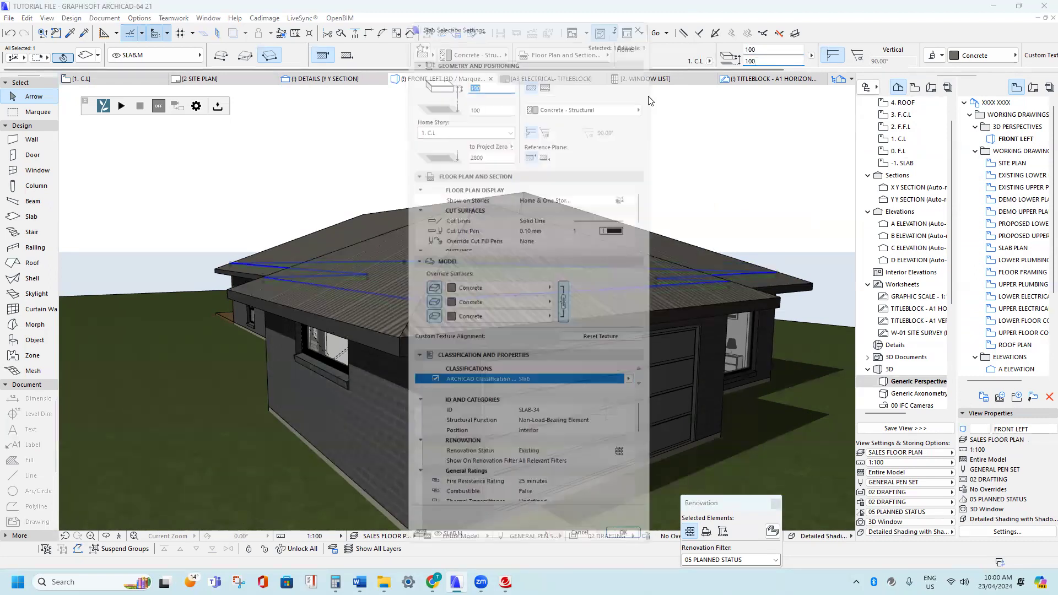
left_click(506, 289)
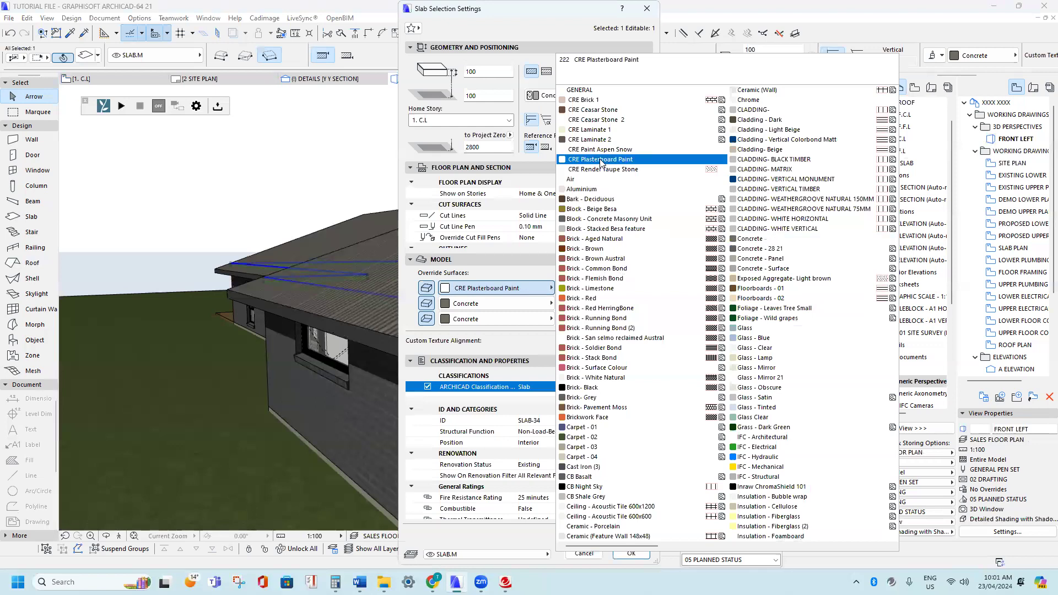
left_click(602, 159)
left_click(632, 553)
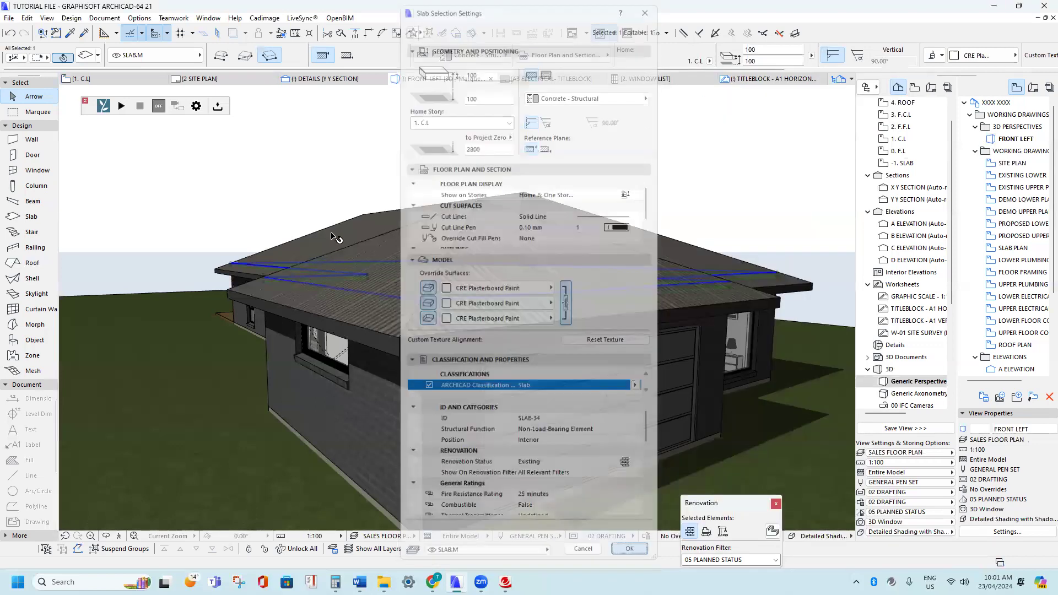
middle_click_drag(396, 308, 501, 293, "shift")
middle_click_drag(352, 295, 411, 265, "shift")
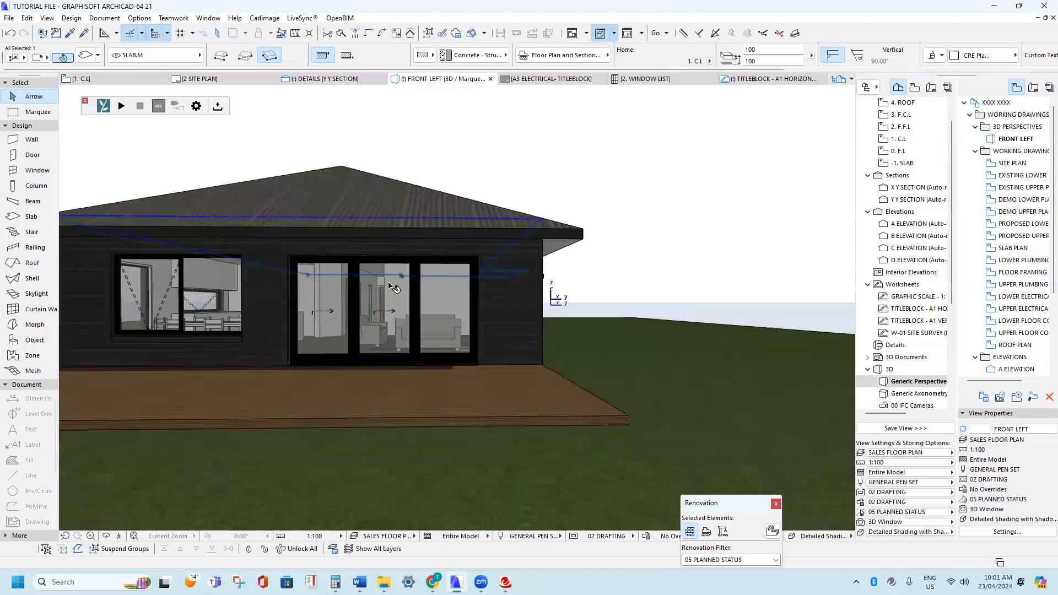
scroll(393, 286, "up", 10)
middle_click_drag(569, 271, 559, 216, "shift")
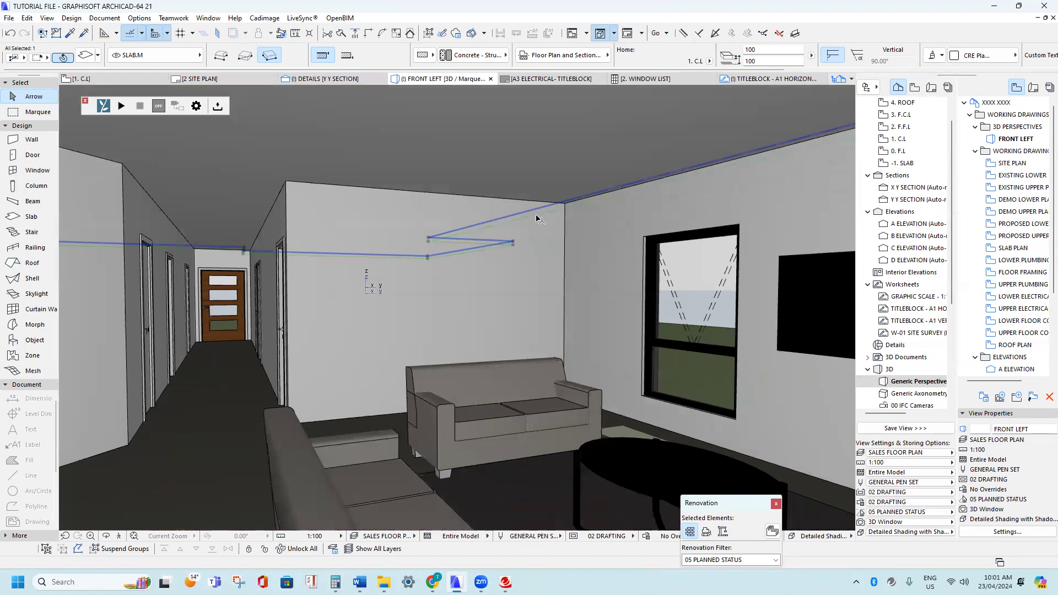
key("ctrl+d")
left_click(513, 242)
middle_click_drag(511, 276, 546, 352, "shift")
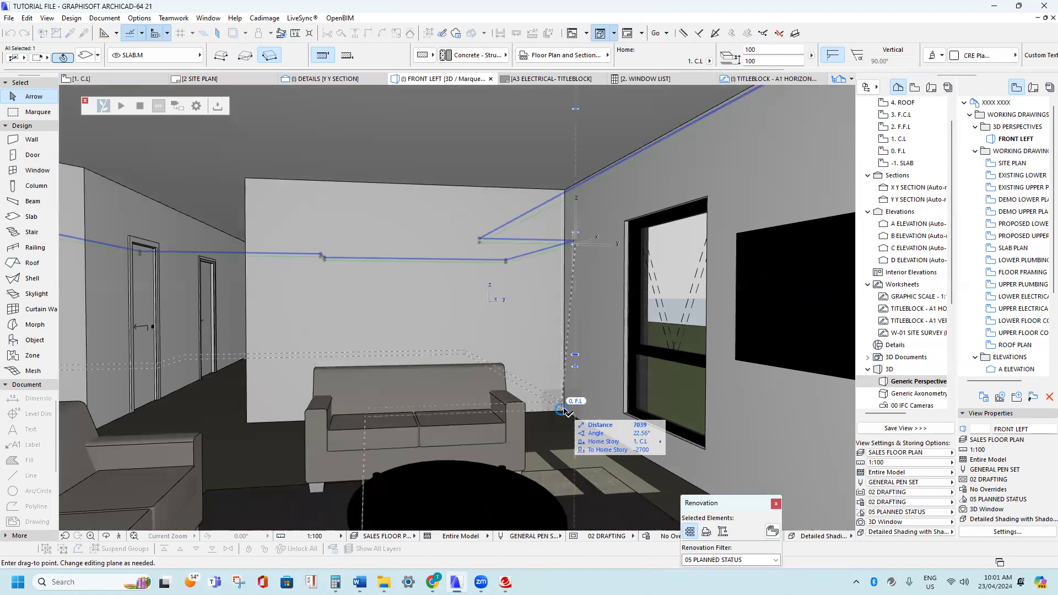
key("Escape")
middle_click_drag(489, 282, 514, 258, "shift")
key("Escape")
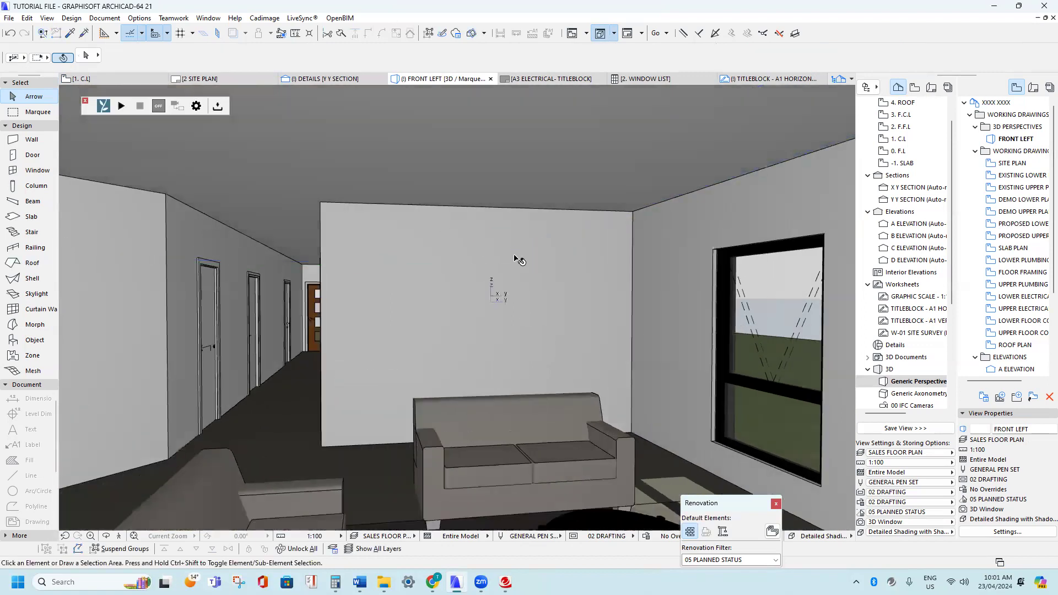
- Assign the ceiling slab over the living area to the CEILING- LOWER FLOOR layer
scroll(496, 235, "down", 6)
scroll(410, 253, "down", 3)
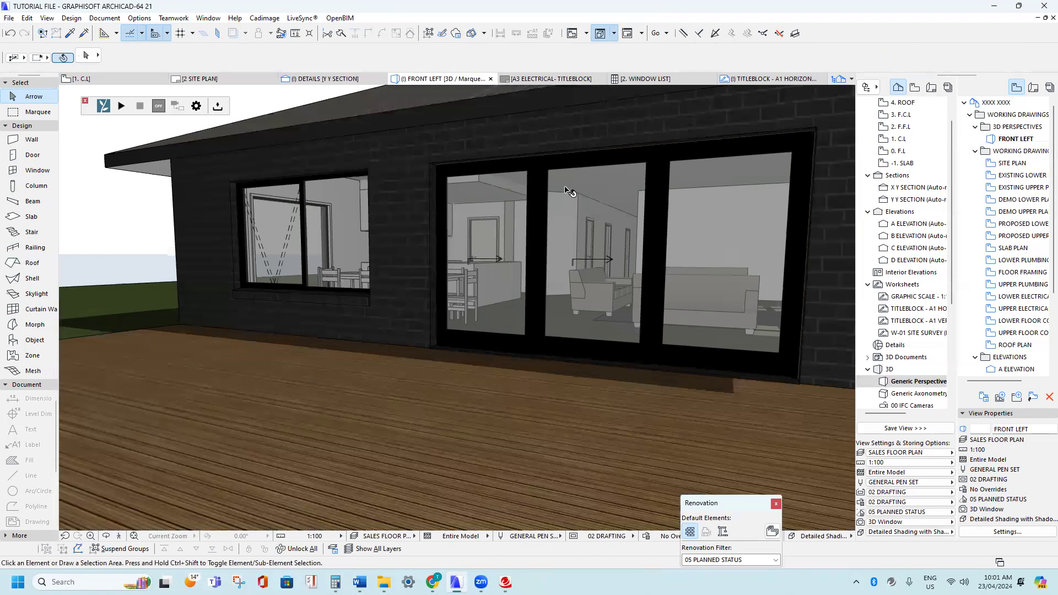
scroll(565, 191, "up", 6)
left_click(518, 134)
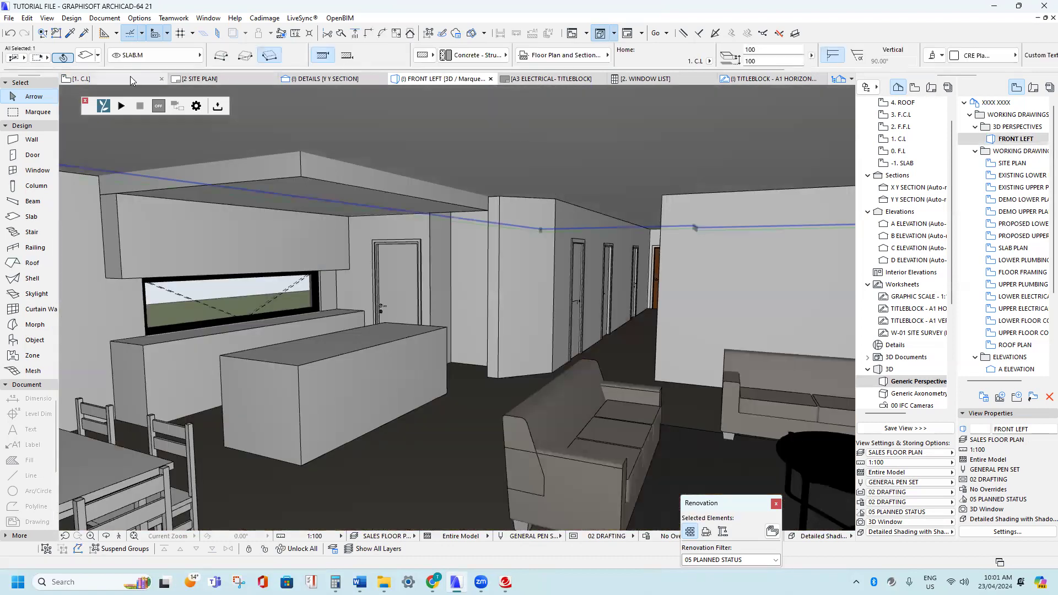
left_click(132, 55)
scroll(365, 209, "up", 10)
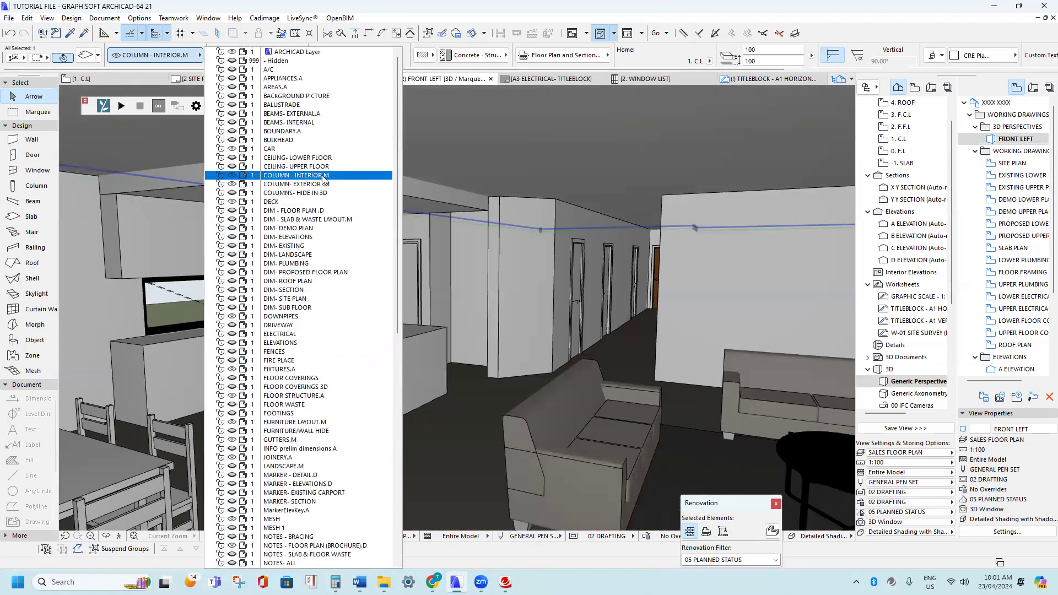
left_click(311, 160)
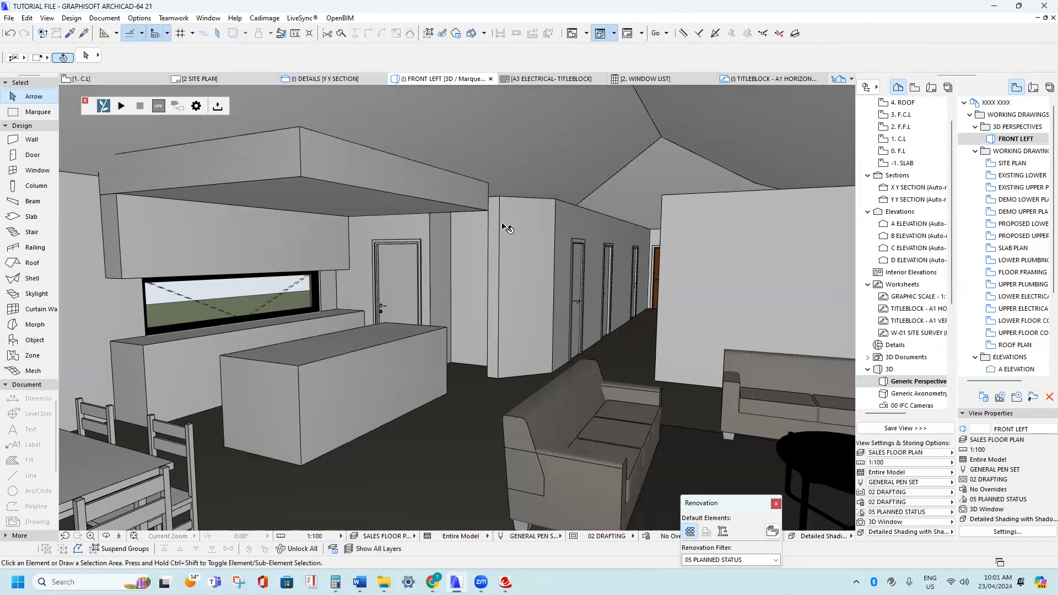
- Make the CEILING- LOWER FLOOR layer visible and update the SALES FLOOR PLAN layer combination with it
key("ctrl+l")
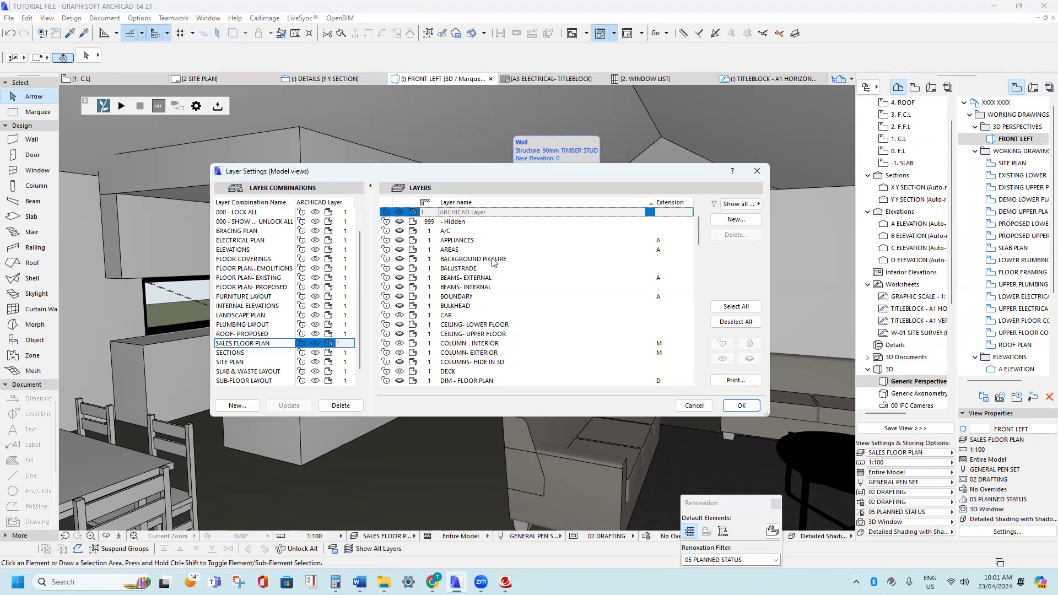
key("c")
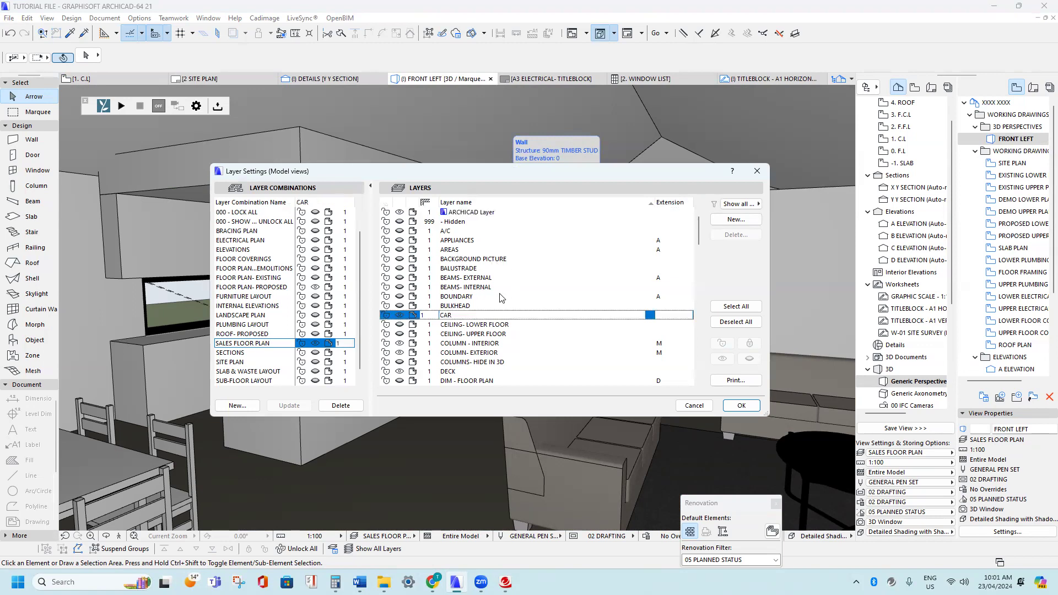
left_click(400, 326)
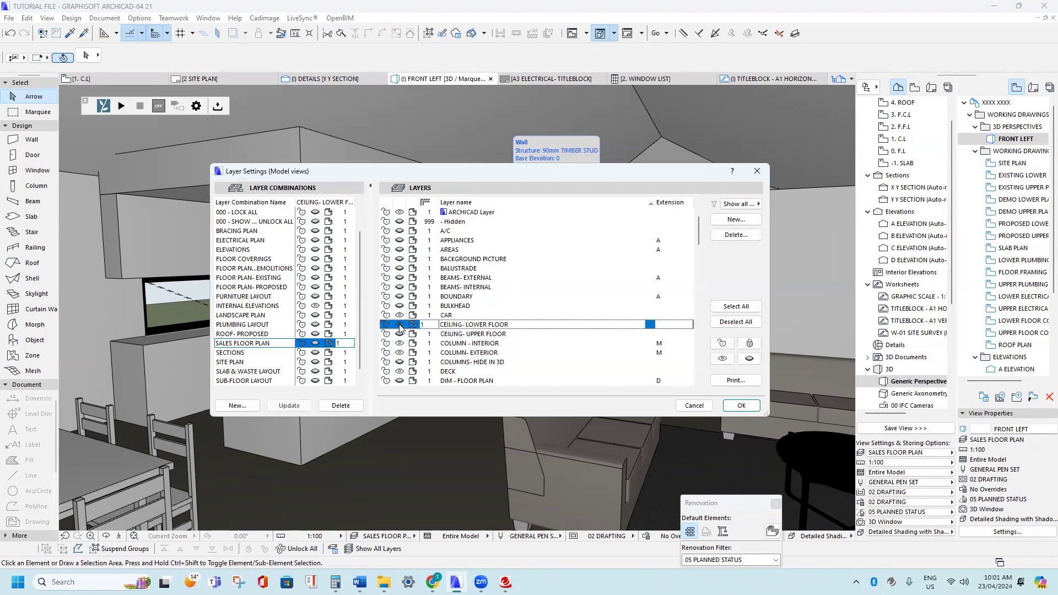
left_click(306, 404)
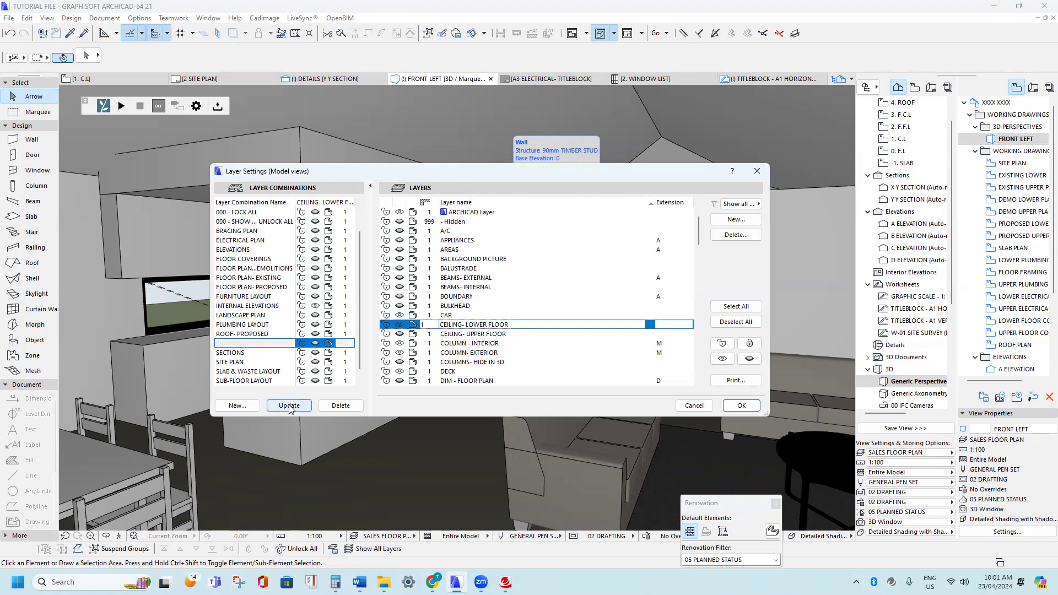
left_click(741, 405)
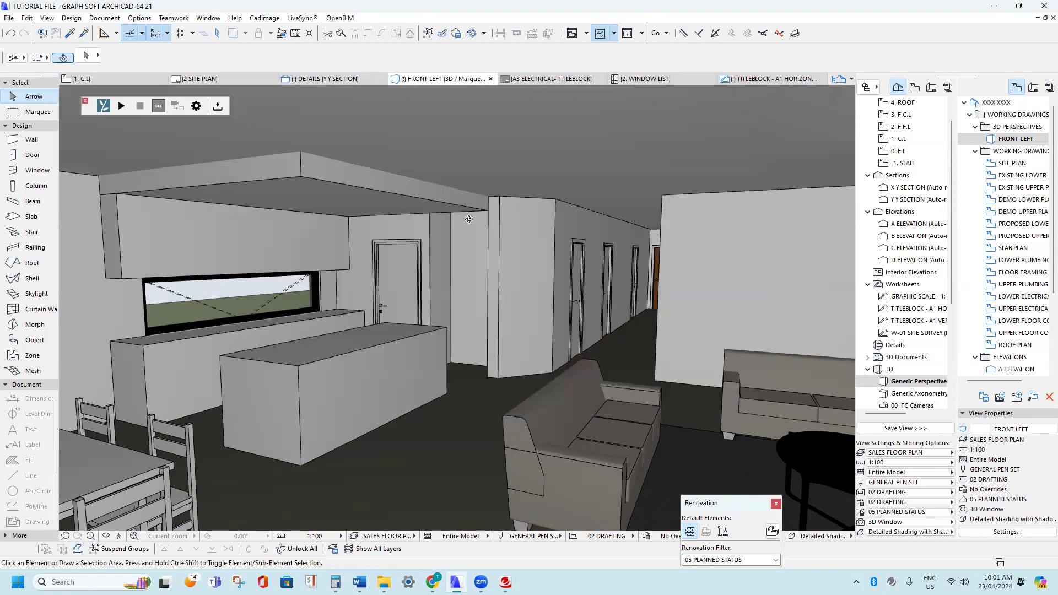
- Lower the top of the kitchen bulkhead slab to the ceiling, giving it a thickness of 200 mm
left_click(368, 124)
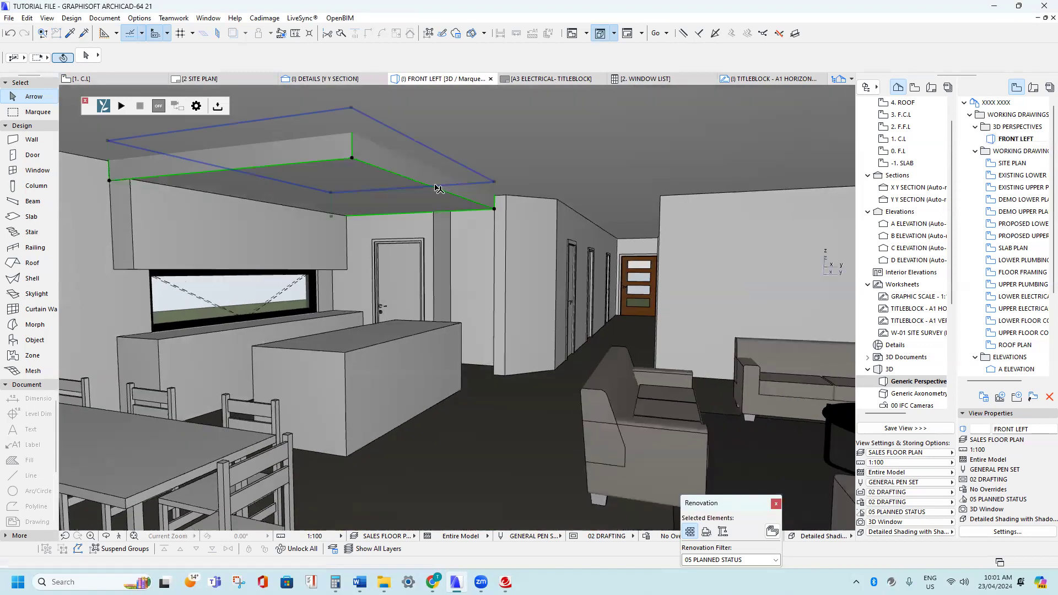
left_click(352, 108)
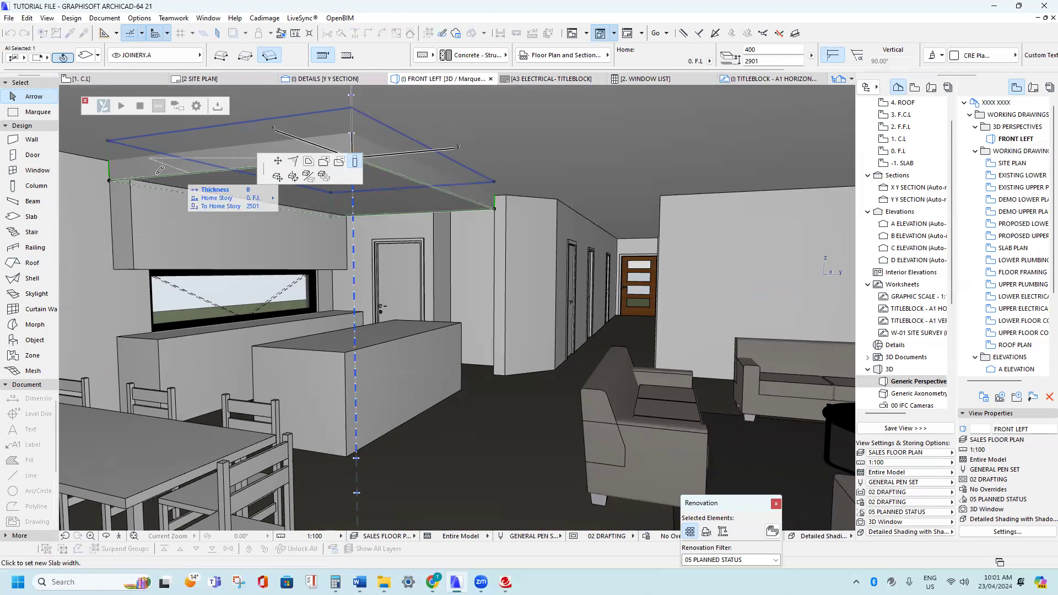
left_click(129, 164)
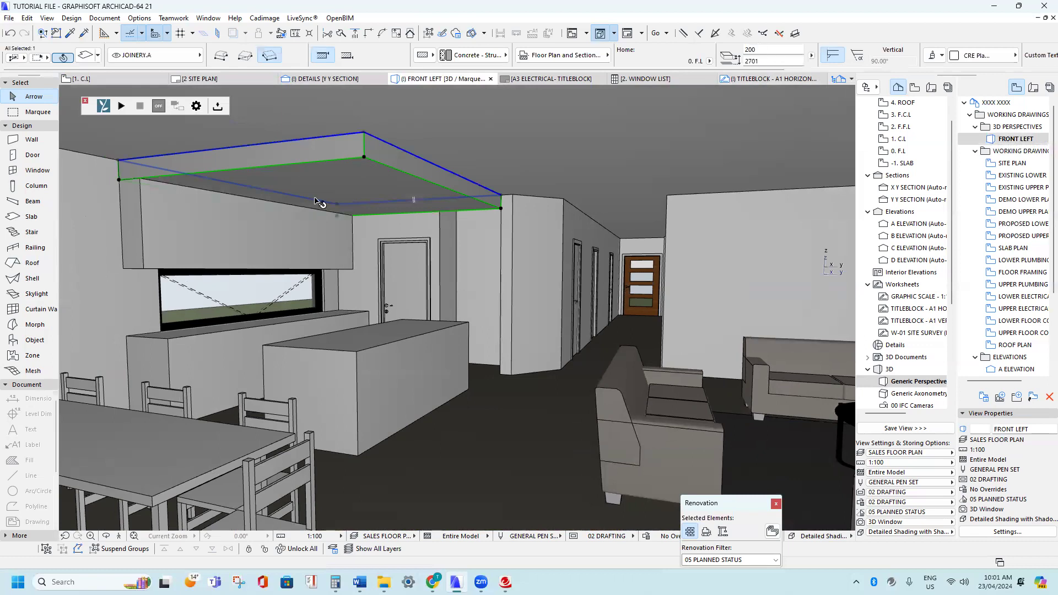
key("Escape")
- Inspect the overhead cabinets and bulkhead against the ceiling, and view the house from outside
middle_click_drag(184, 204, 206, 241, "shift")
scroll(191, 307, "up", 4)
middle_click_drag(245, 300, 276, 295, "shift")
left_click(281, 205)
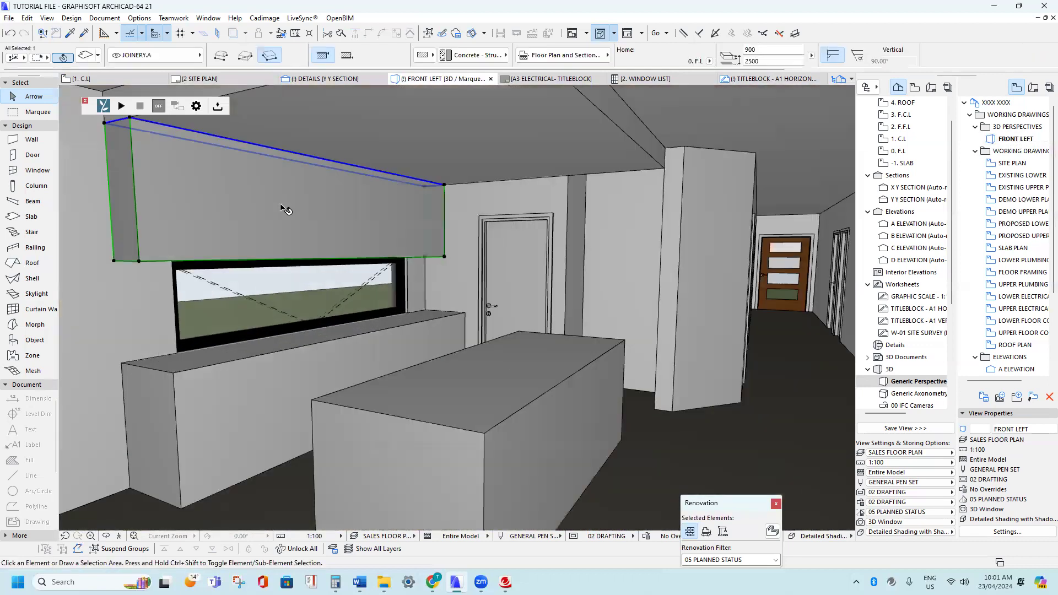
key("Escape")
middle_click_drag(456, 425, 499, 210, "shift")
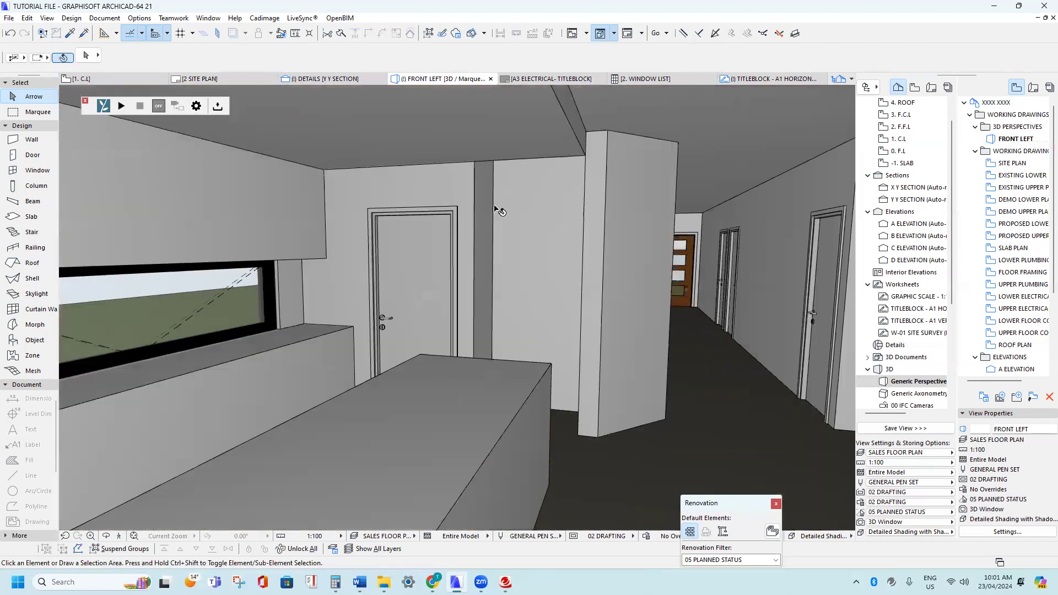
scroll(562, 285, "down", 8)
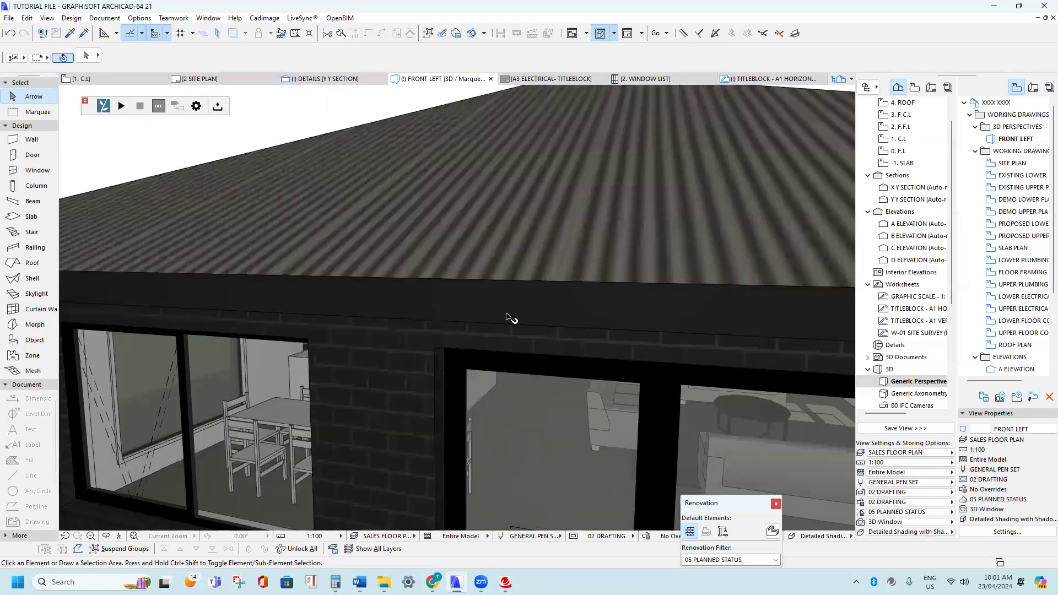
scroll(510, 318, "down", 5)
middle_click_drag(509, 318, 615, 339, "shift")
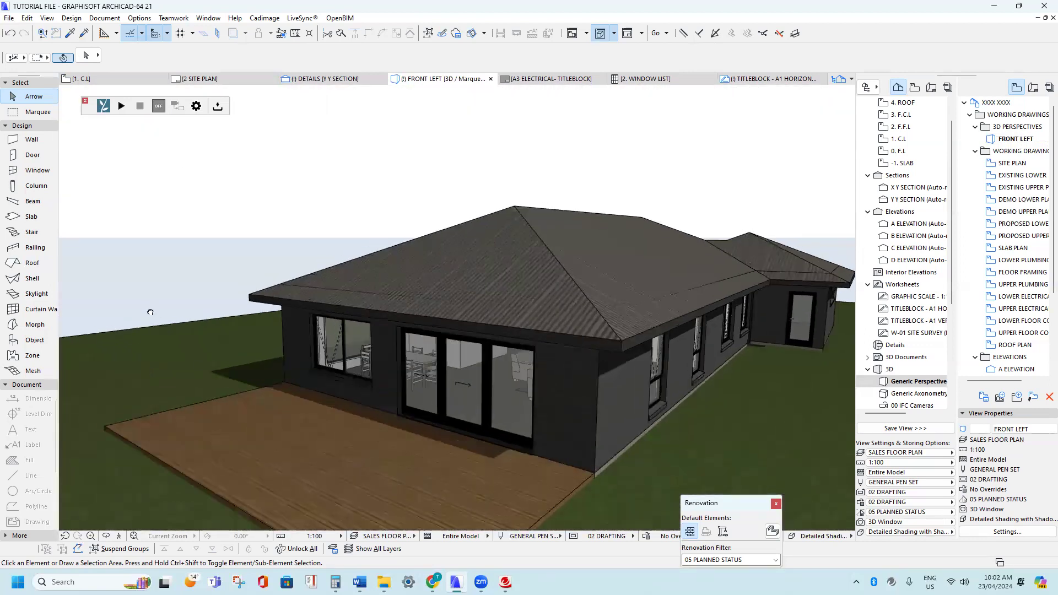
- Set the Slab tool's defaults to 100 mm thickness and the GUTTERS.M layer
left_click(31, 216)
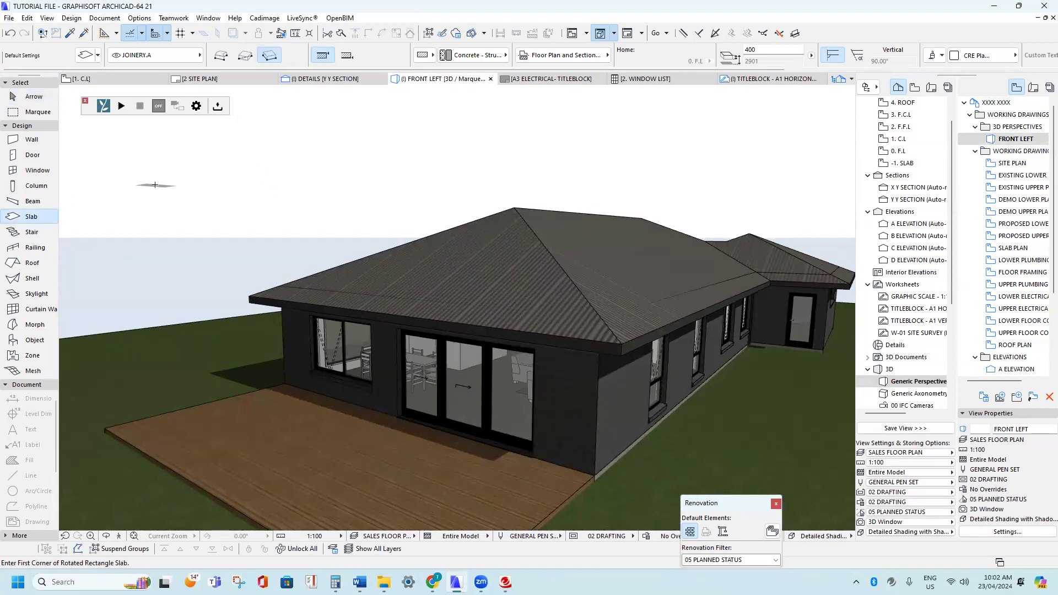
middle_click_drag(375, 196, 455, 257, "shift")
scroll(330, 194, "up", 3)
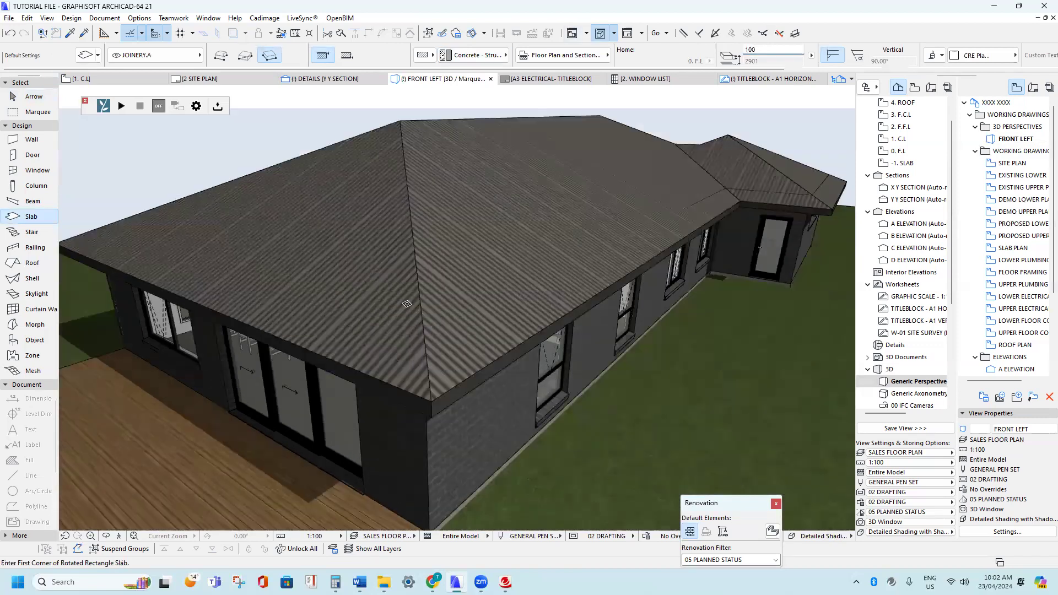
scroll(407, 303, "up", 3)
left_click(137, 57)
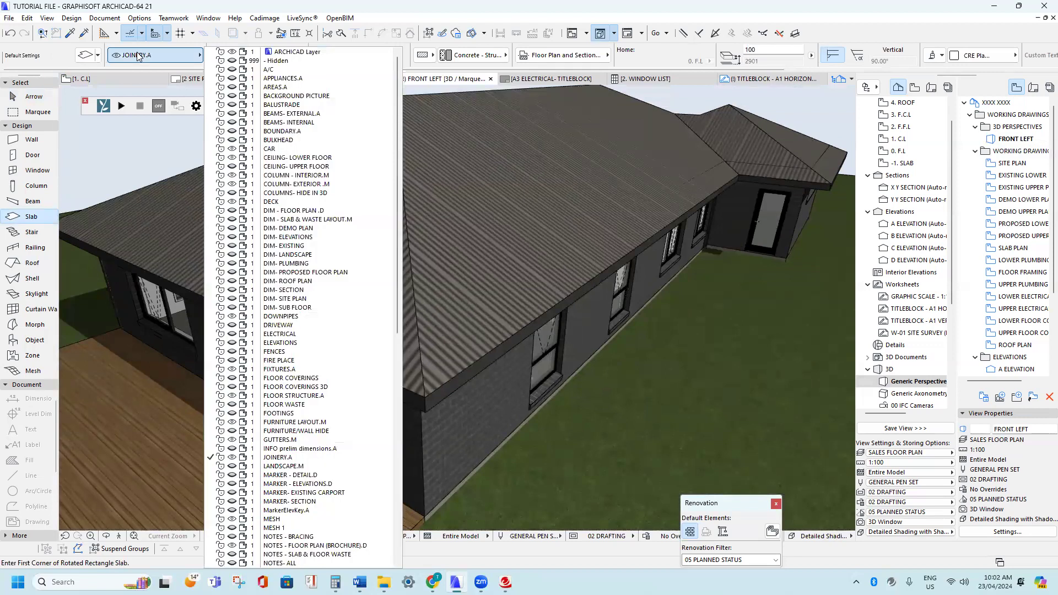
left_click(309, 442)
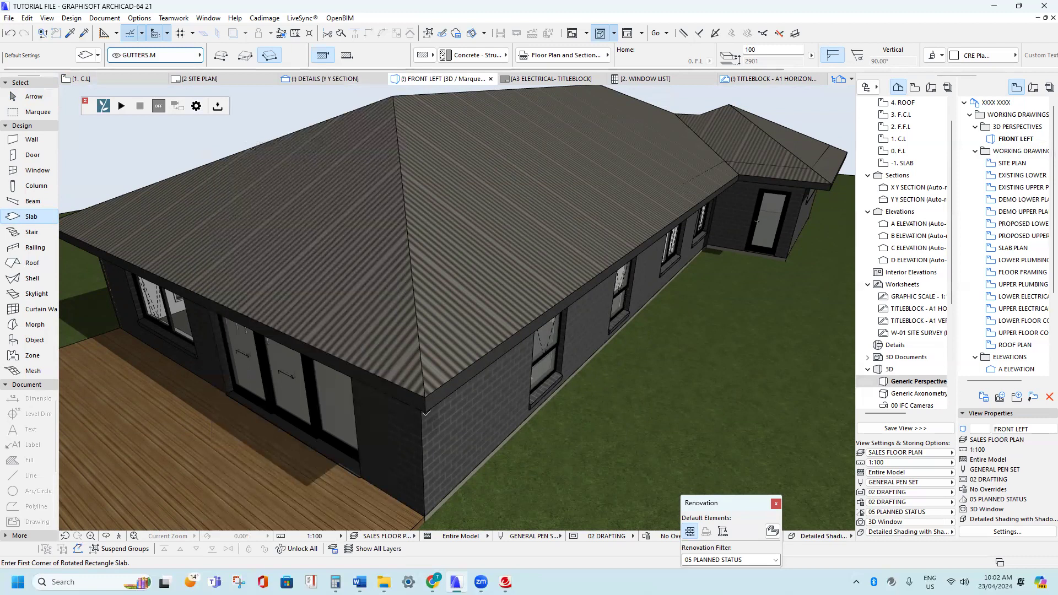
- Draw a 100 mm wide rotated rectangular gutter slab along the long eave, from the outer roof corner to the inner corner at the wing
left_click(424, 395)
scroll(457, 497, "up", 5)
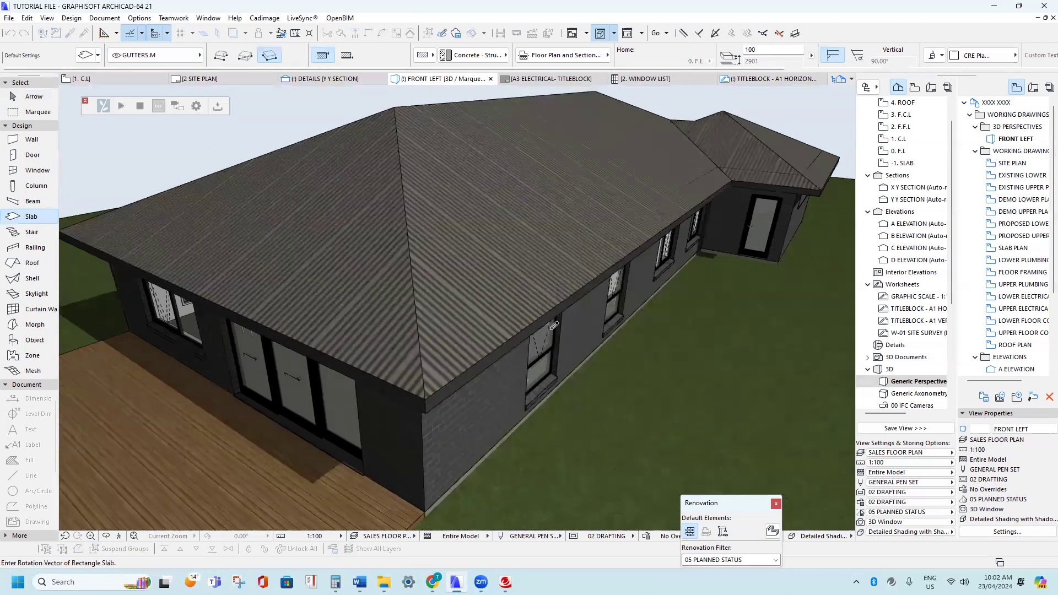
scroll(525, 227, "up", 2)
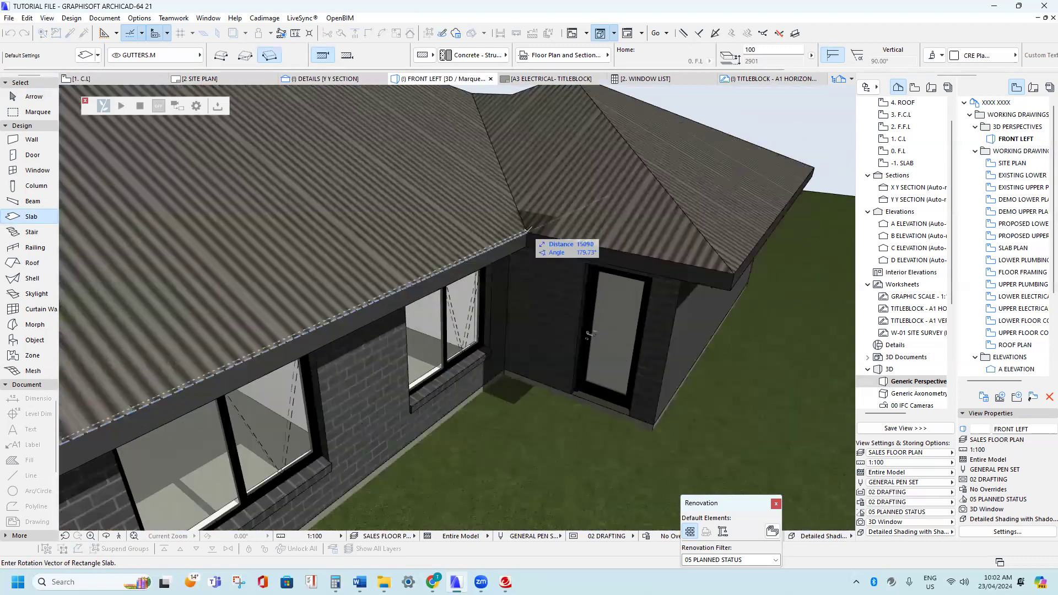
left_click(528, 231)
type("10")
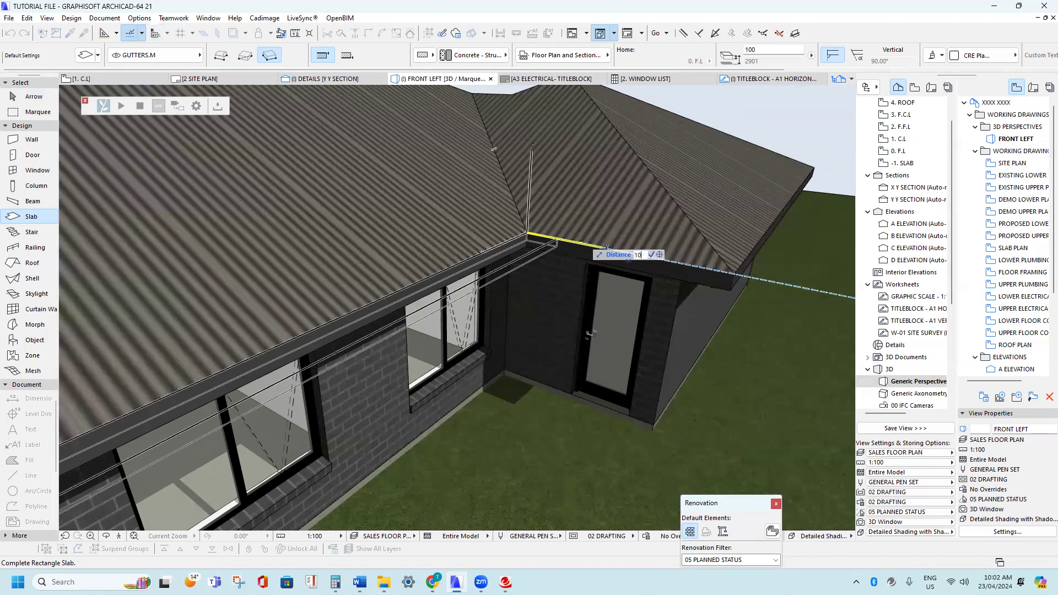
type("0")
key("Return")
scroll(516, 278, "down", 1)
middle_click_drag(341, 321, 506, 247)
scroll(506, 246, "down", 2)
key("Escape")
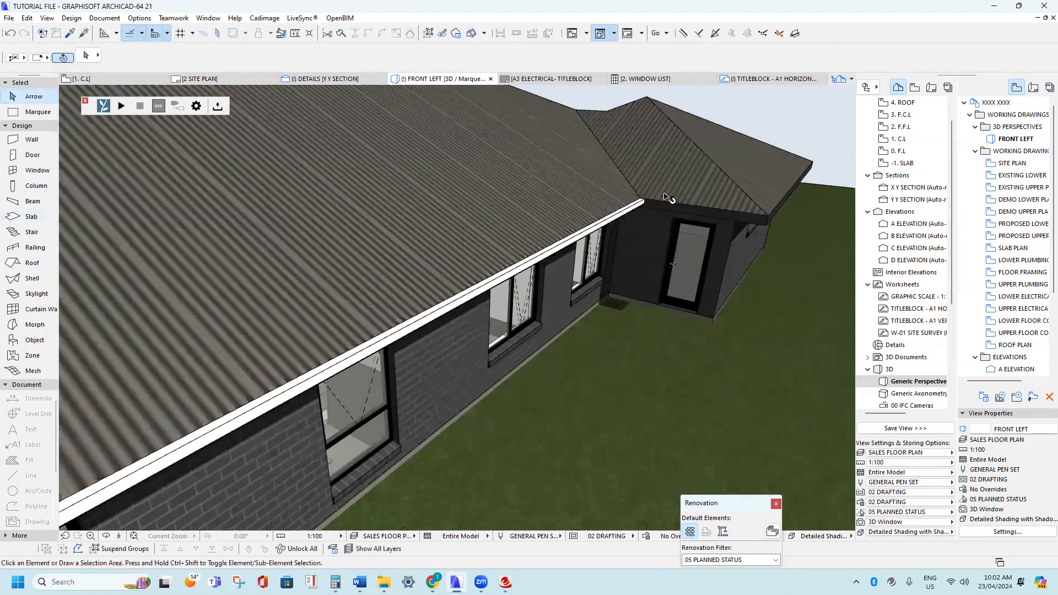
- Open the ROOF PLAN view of the roof story
scroll(667, 198, "up", 1)
scroll(598, 214, "up", 2)
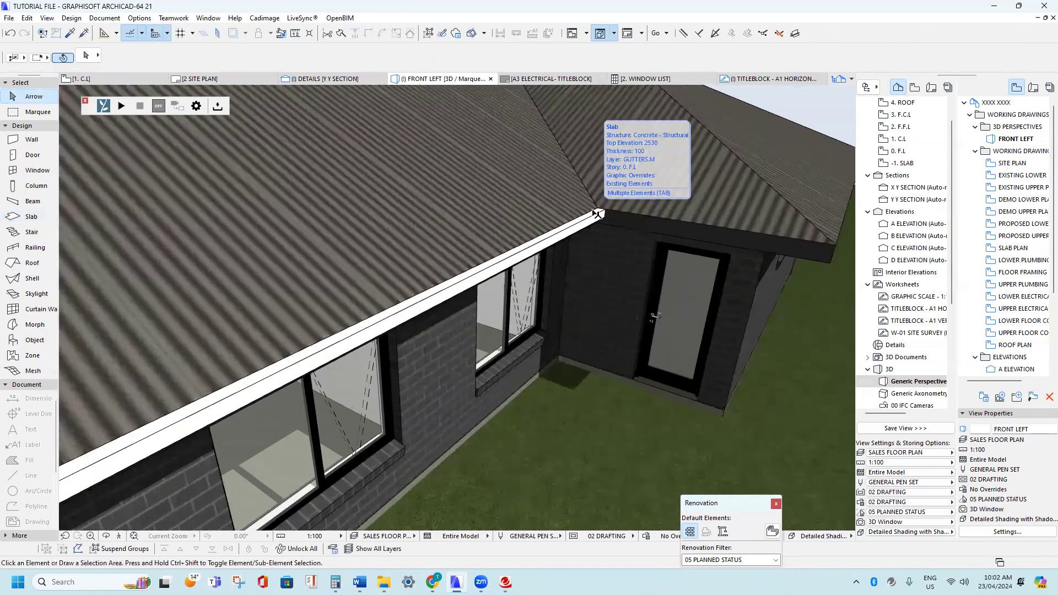
key("F2")
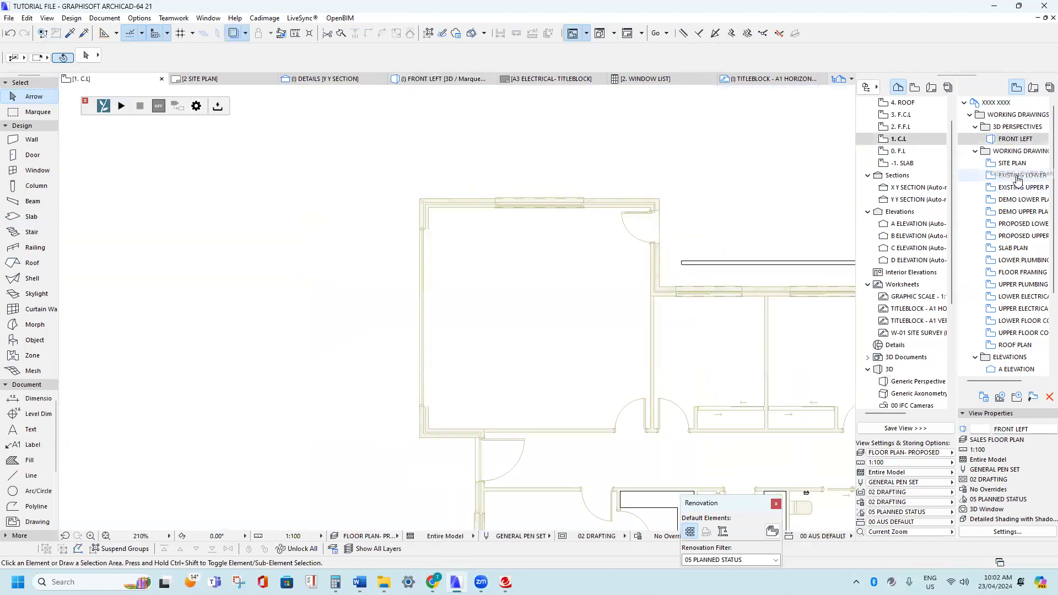
double_click(1016, 346)
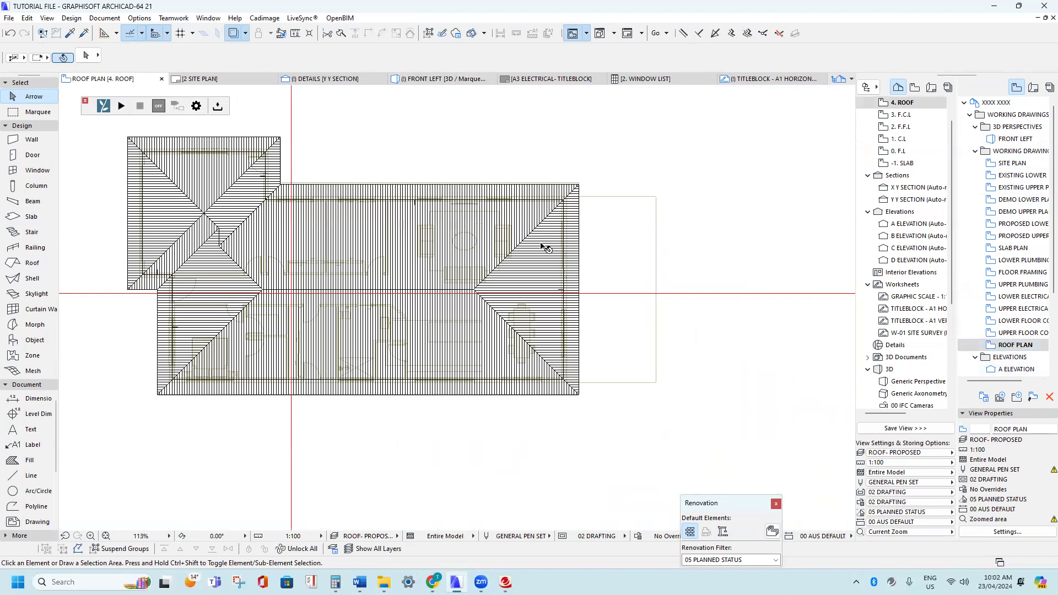
- Assign the large rectangle and the two crossing lines around the roof to the "- Hidden" layer
scroll(403, 229, "down", 5)
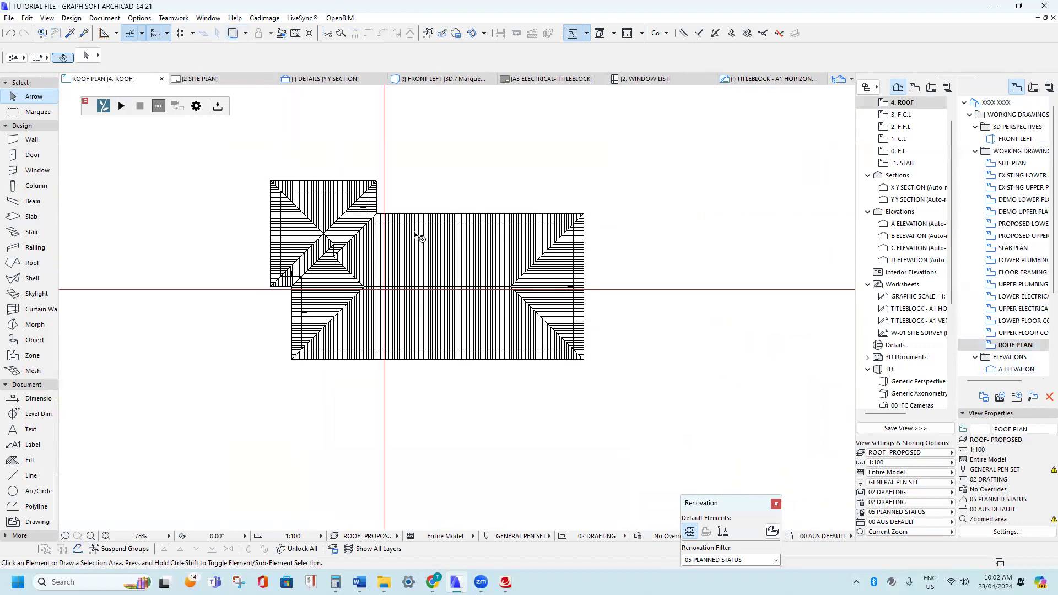
left_click(619, 289)
scroll(574, 219, "down", 4)
left_click(455, 218, "shift")
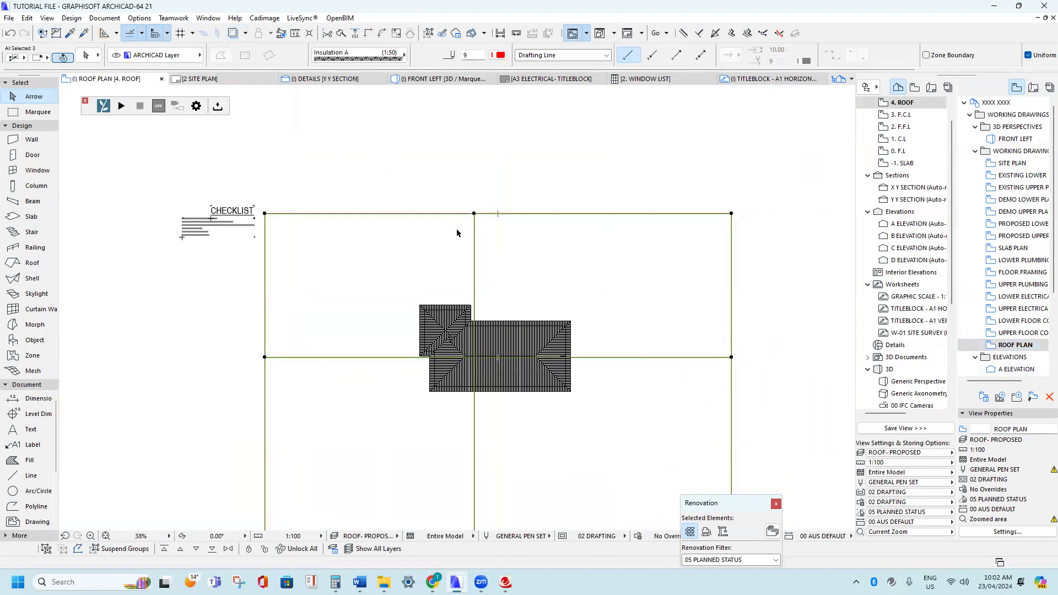
scroll(456, 229, "up", 3)
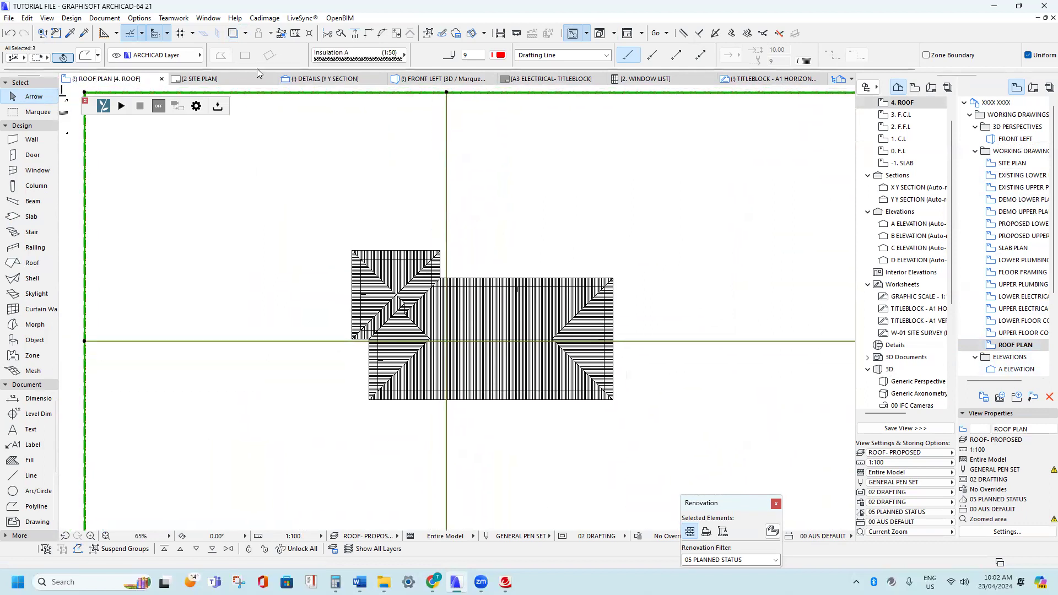
left_click(156, 55)
left_click(264, 61)
- Make the GUTTERS.M layer visible for the ROOF- PROPOSED layer combination in the Layer Settings
scroll(475, 308, "up", 3)
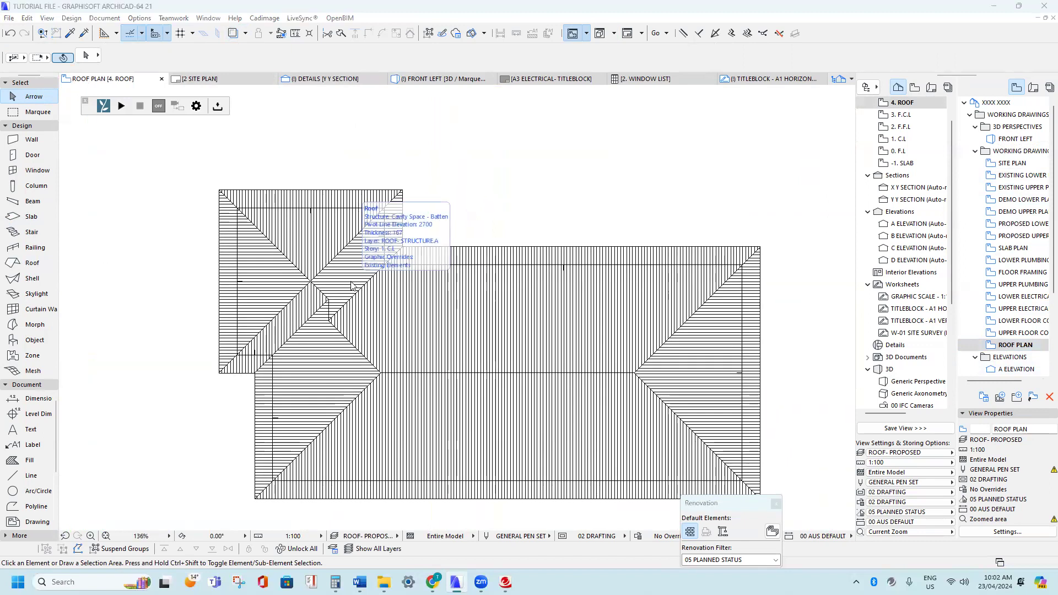
key("ctrl+l")
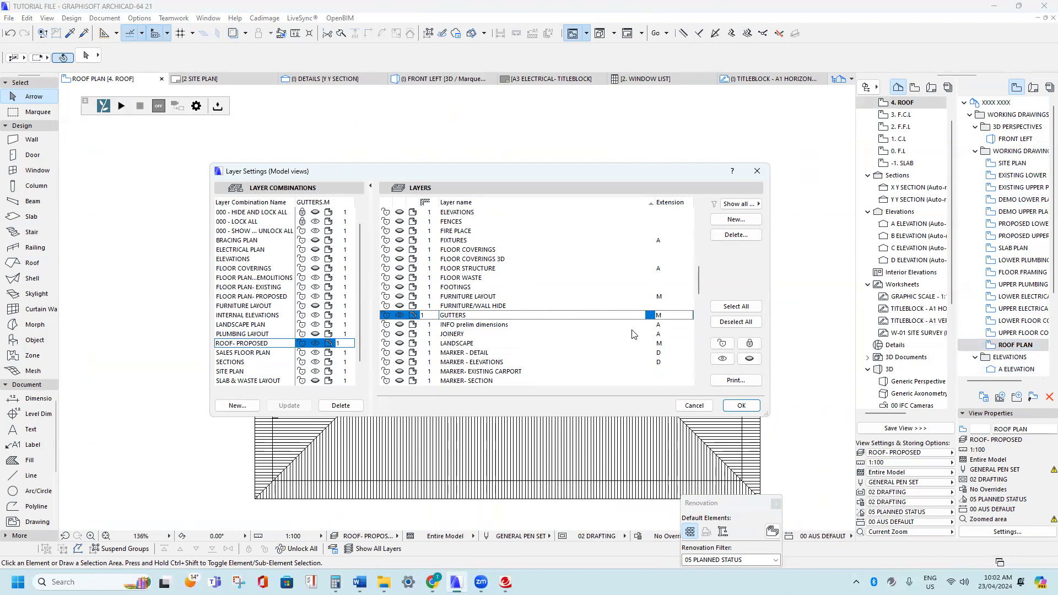
left_click(741, 406)
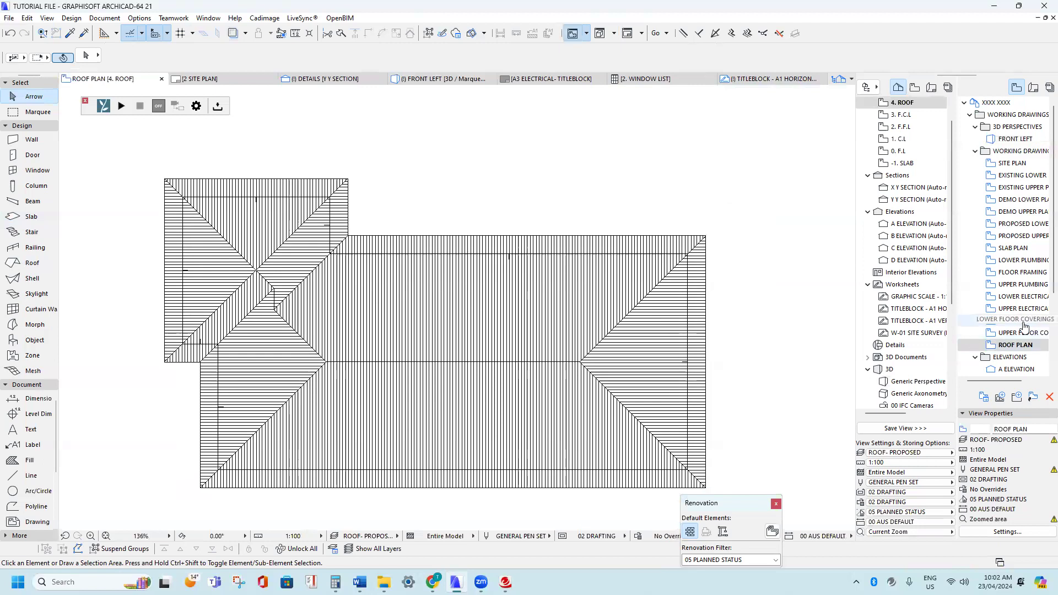
- Open the PROPOSED LOWER PLAN view and move the long-eave gutter slab to the home story 1. C.L
double_click(1025, 223)
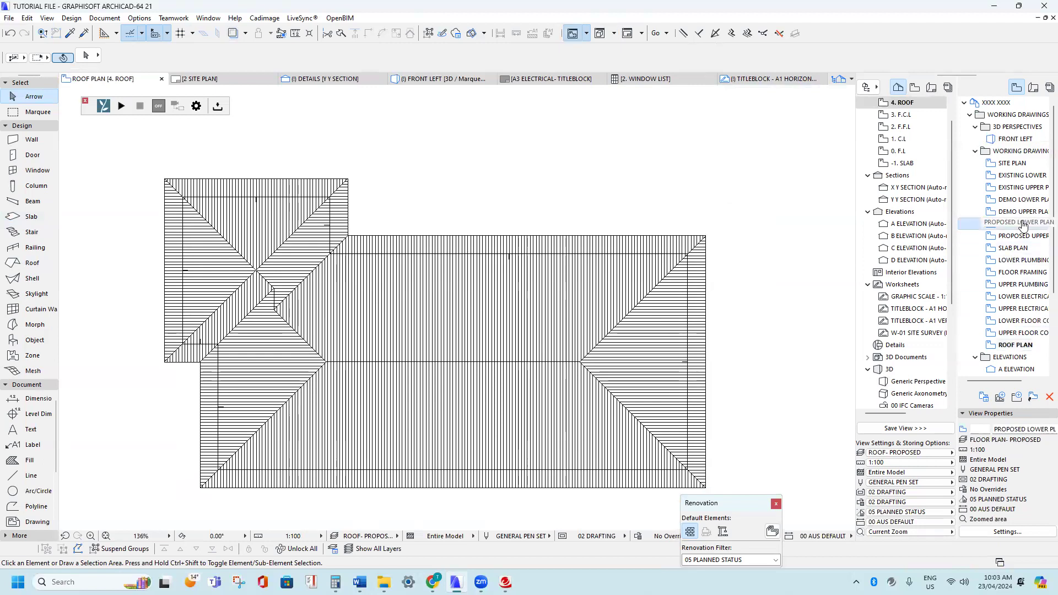
scroll(435, 222, "up", 3)
left_click(487, 216)
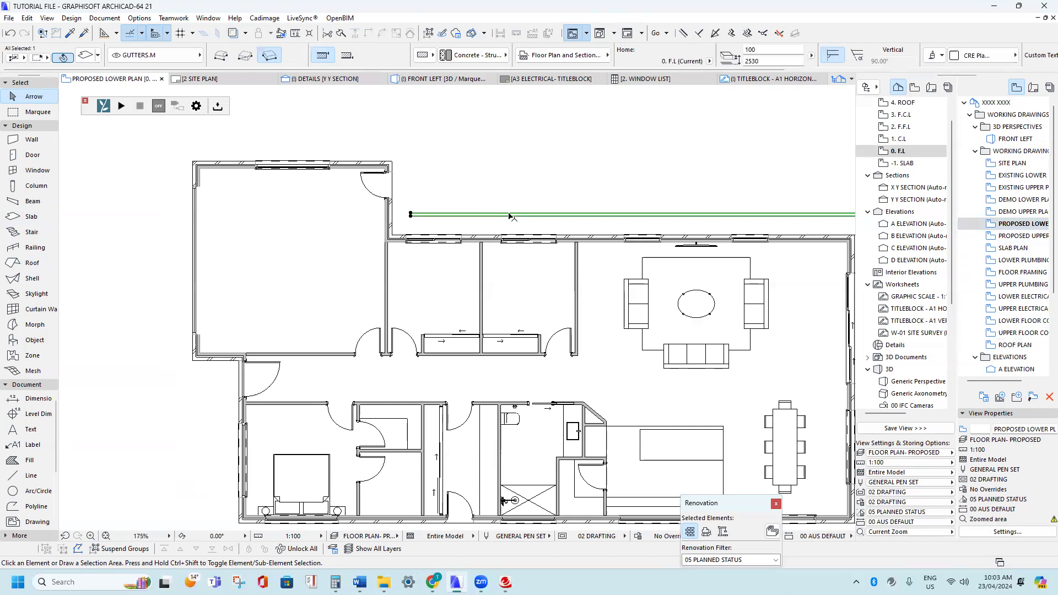
left_click(709, 61)
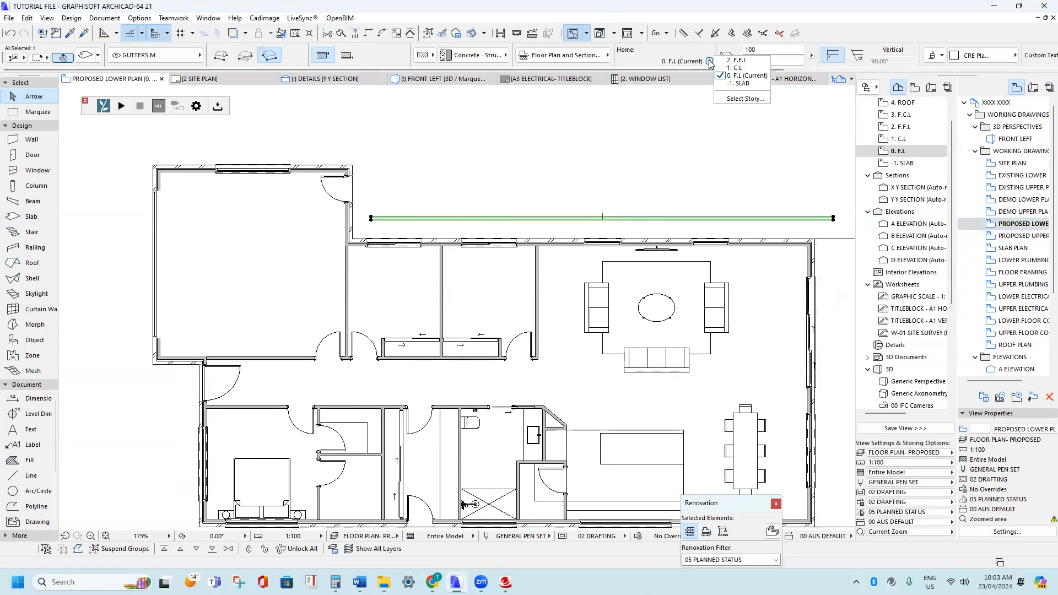
left_click(739, 68)
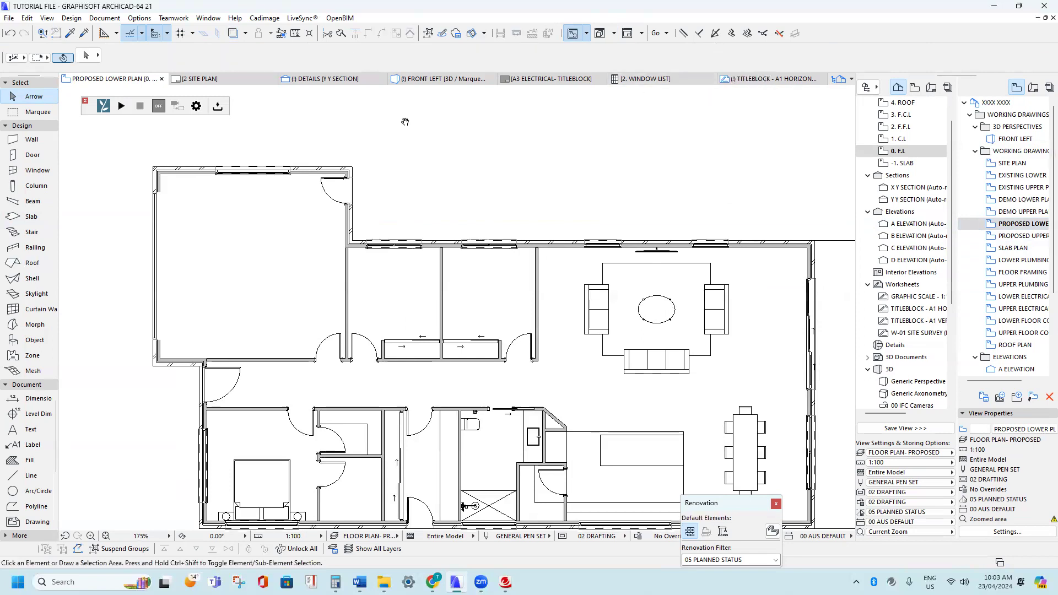
- Reopen the ROOF PLAN view to look for the gutter slab and check the layers of the ROOF- PROPOSED combination
scroll(402, 124, "down", 2)
middle_click_drag(403, 125, 327, 140)
scroll(376, 147, "down", 1)
scroll(478, 217, "up", 1)
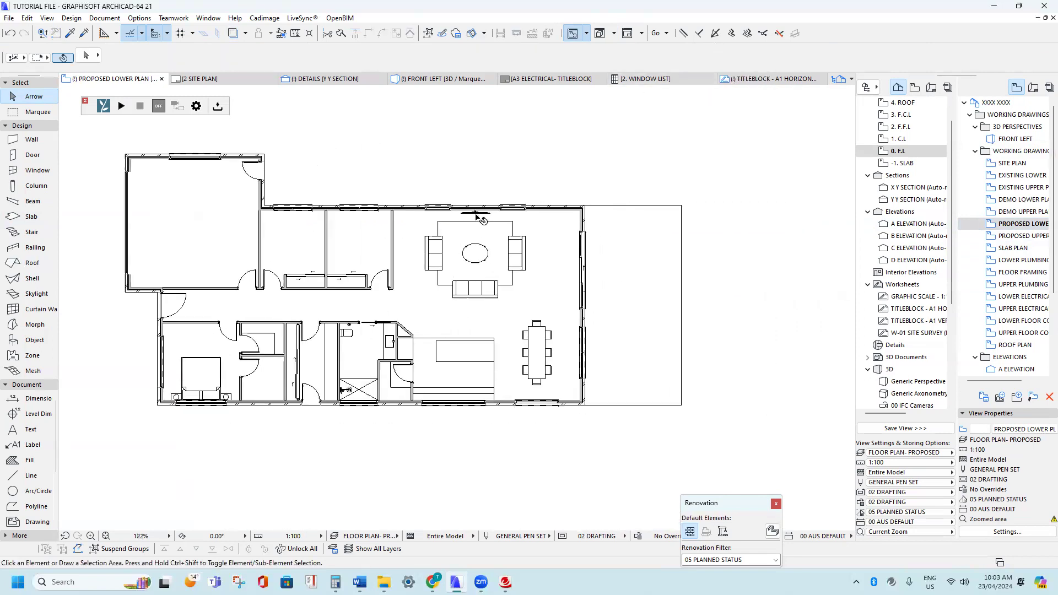
double_click(1016, 345)
scroll(546, 324, "up", 3)
scroll(546, 324, "up", 1)
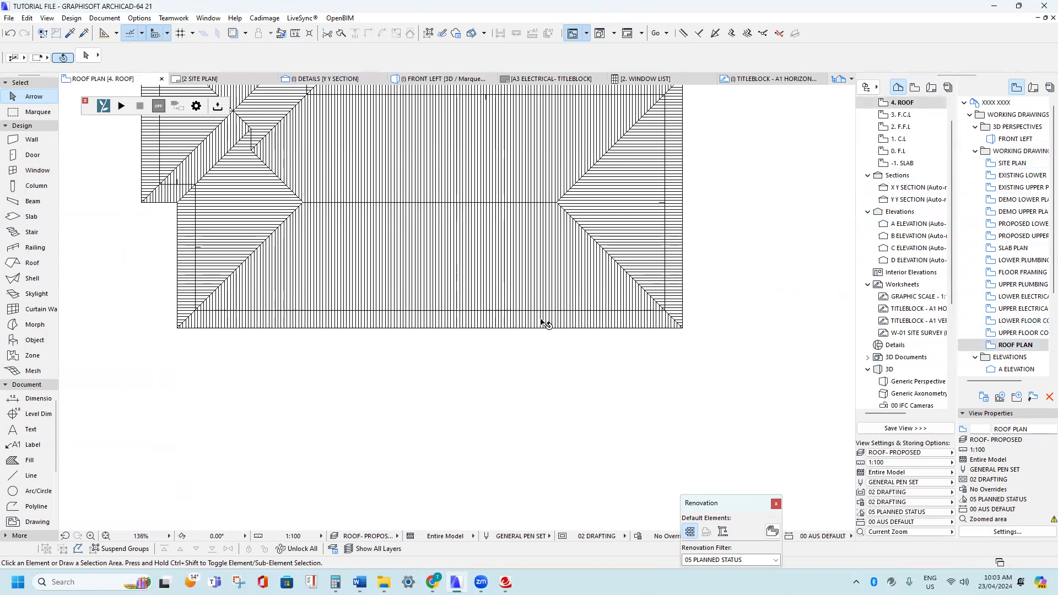
key("ctrl+l")
scroll(582, 331, "down", 5)
key("Return")
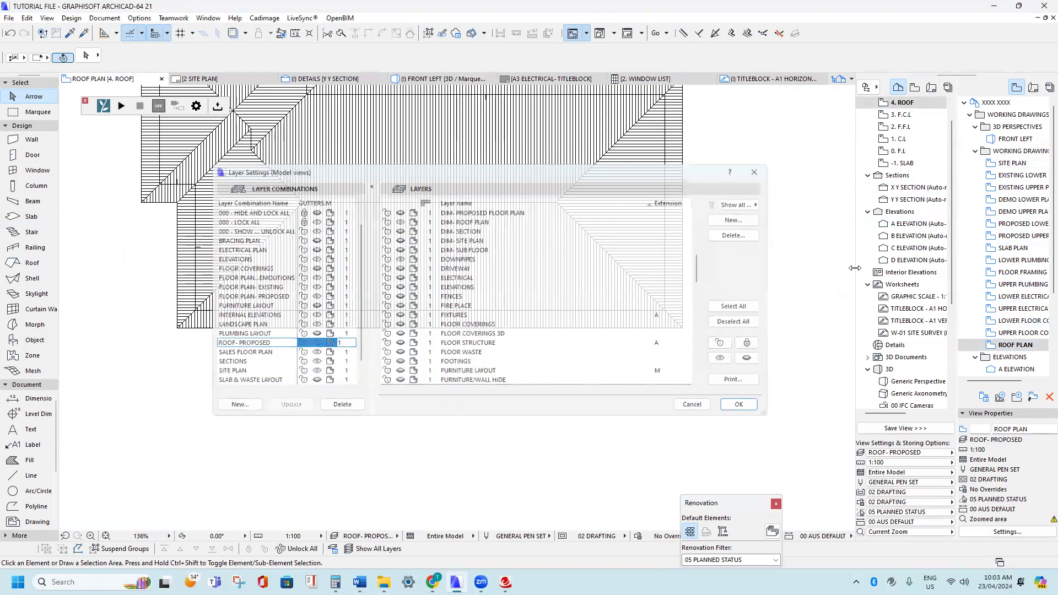
- Open the 1. C.L story and review the story elevations and heights in Story Settings
double_click(912, 139)
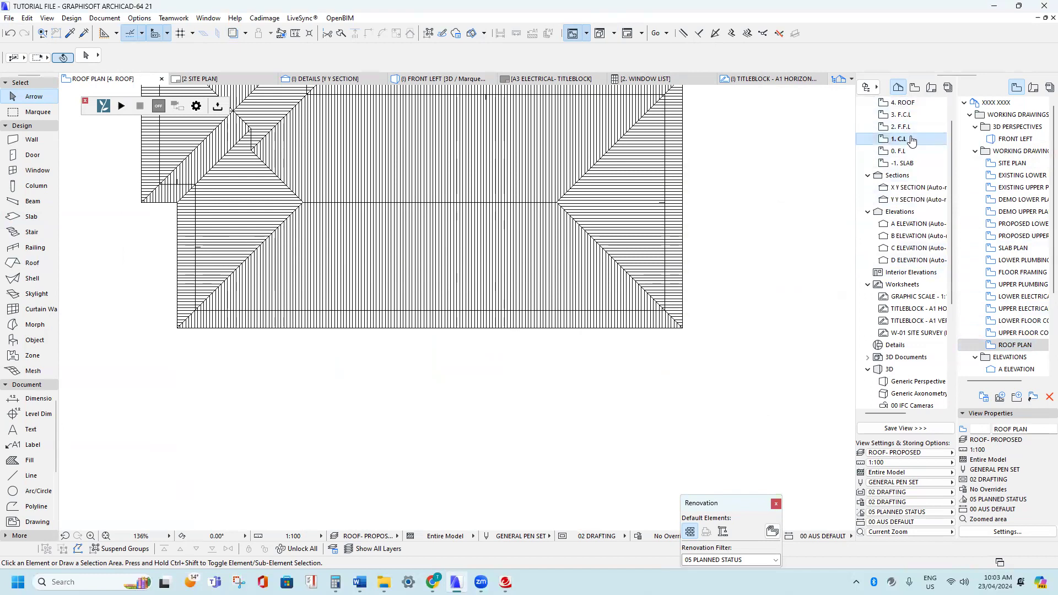
scroll(576, 295, "down", 2)
scroll(913, 142, "up", 1)
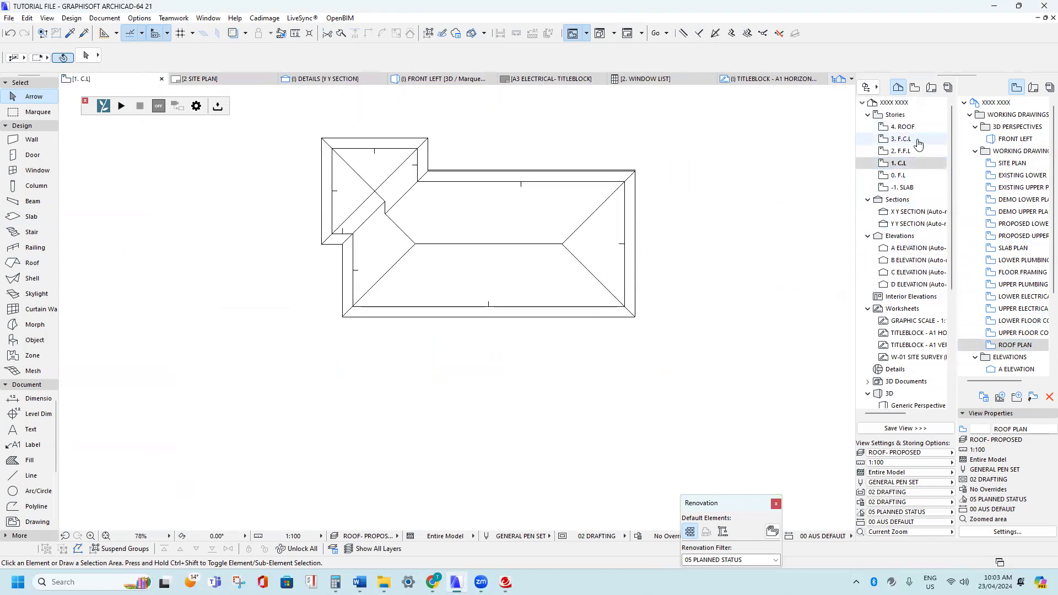
middle_click_drag(544, 154, 485, 150)
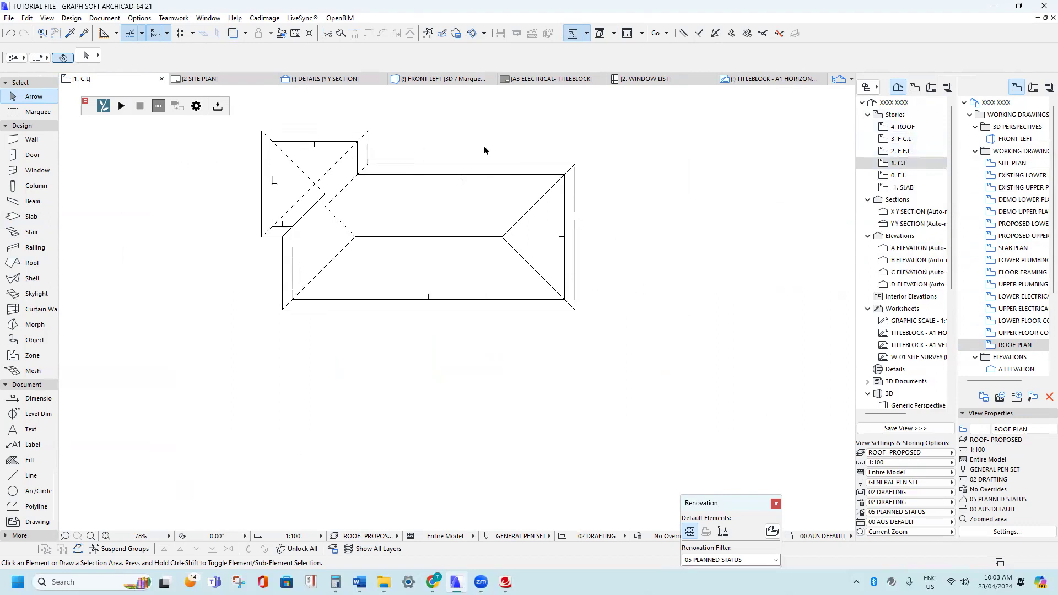
left_click(75, 19)
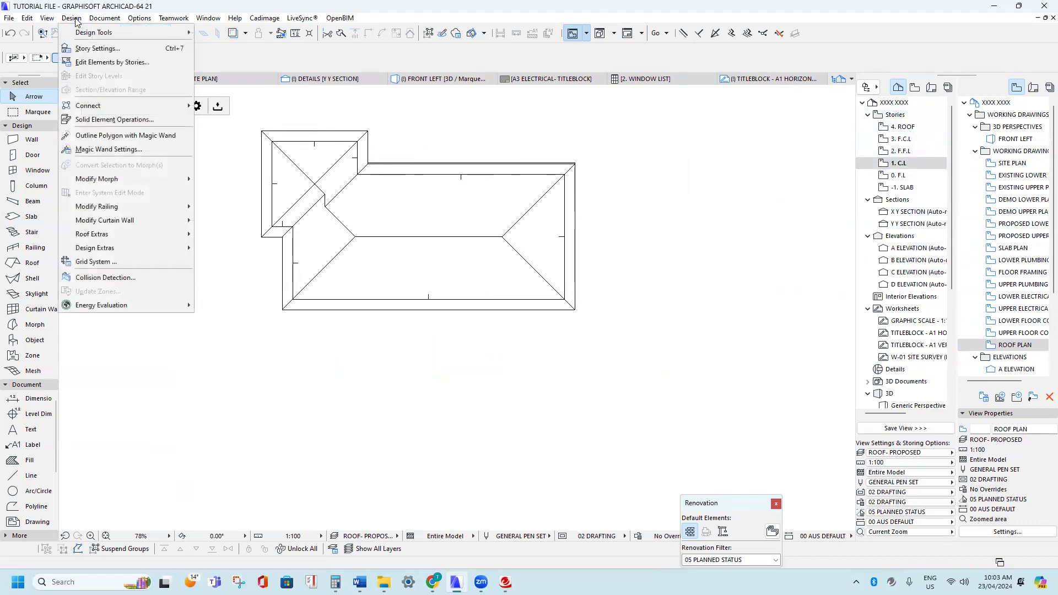
left_click(82, 49)
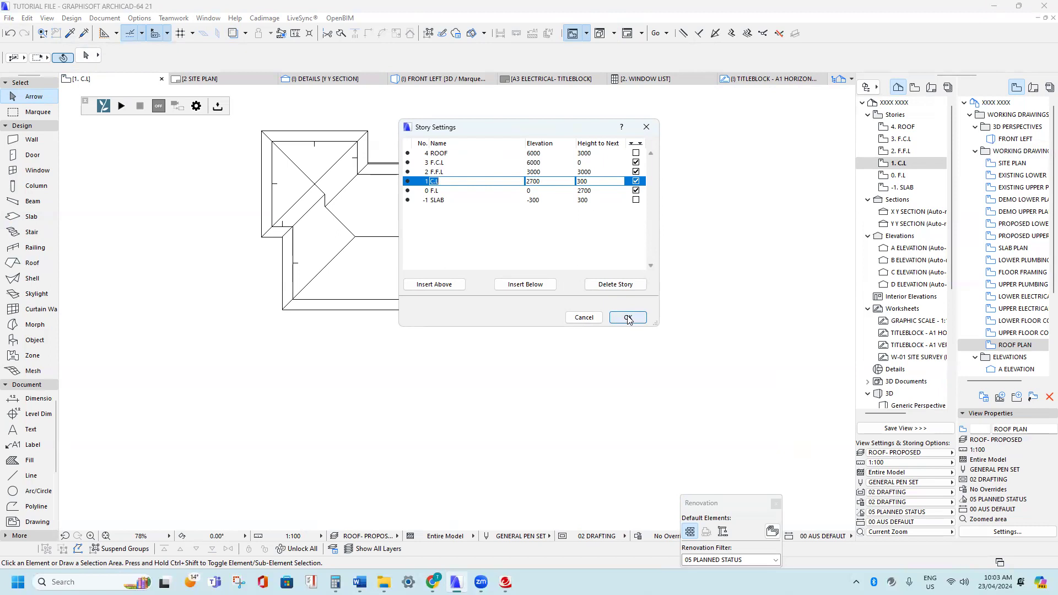
left_click(455, 171)
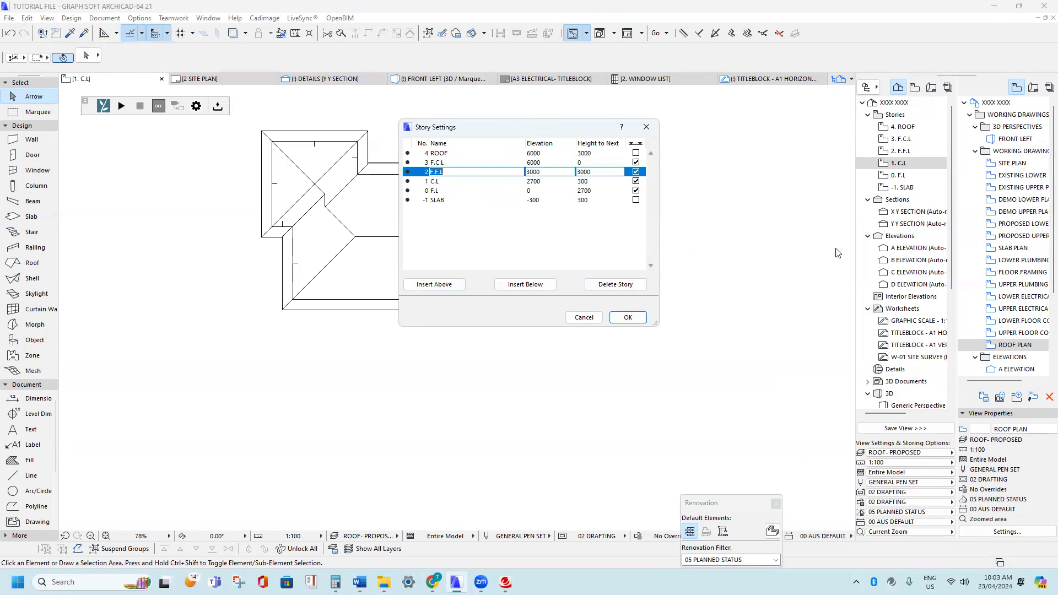
left_click(634, 320)
- Open the 2. F.F.L story and select the gutter slab along the long eave
scroll(666, 202, "up", 8)
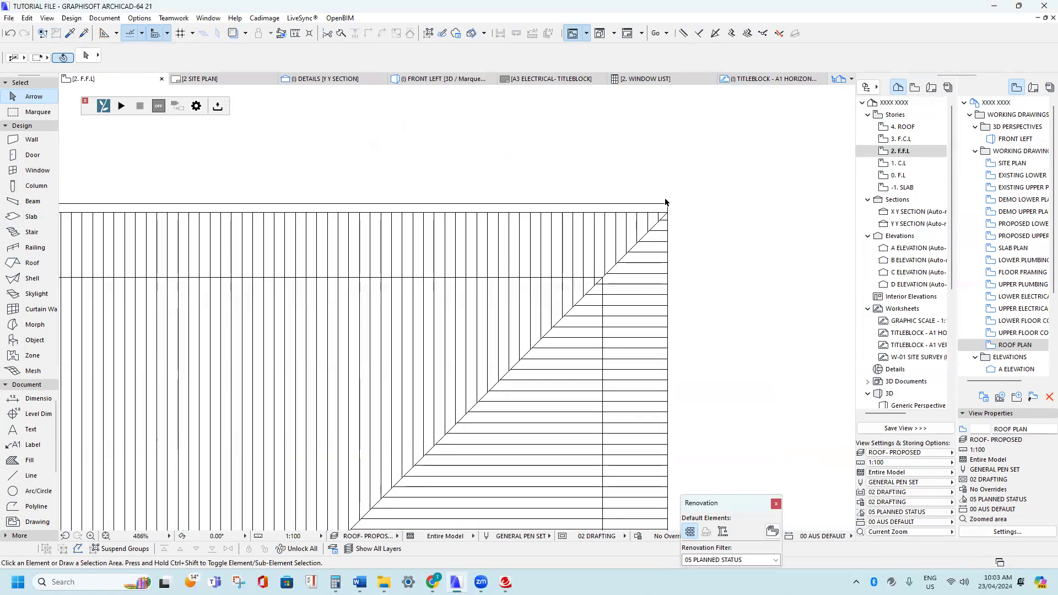
left_click(666, 203)
scroll(574, 166, "down", 6)
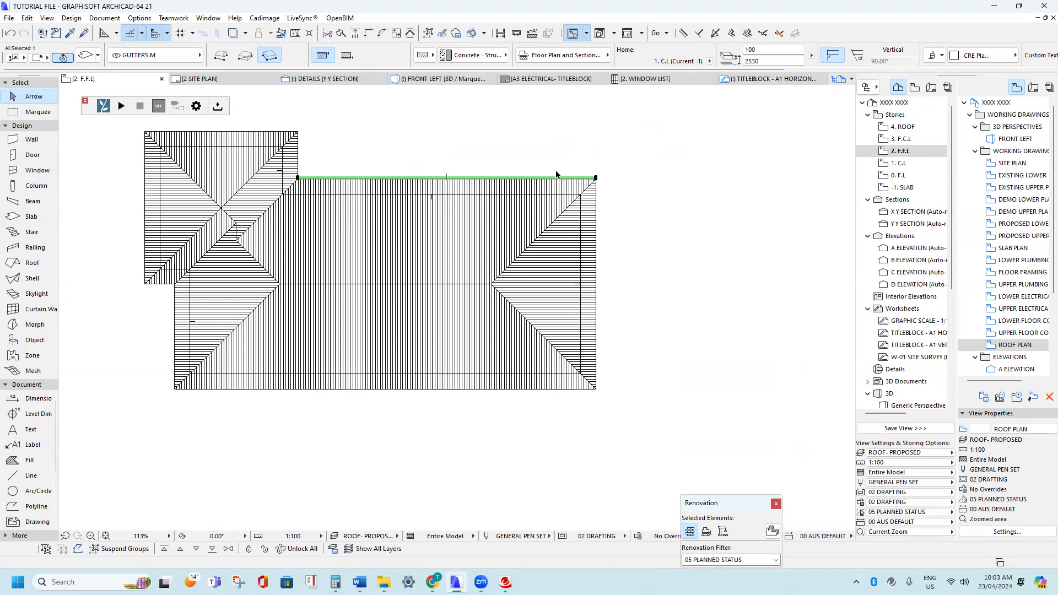
scroll(620, 186, "up", 6)
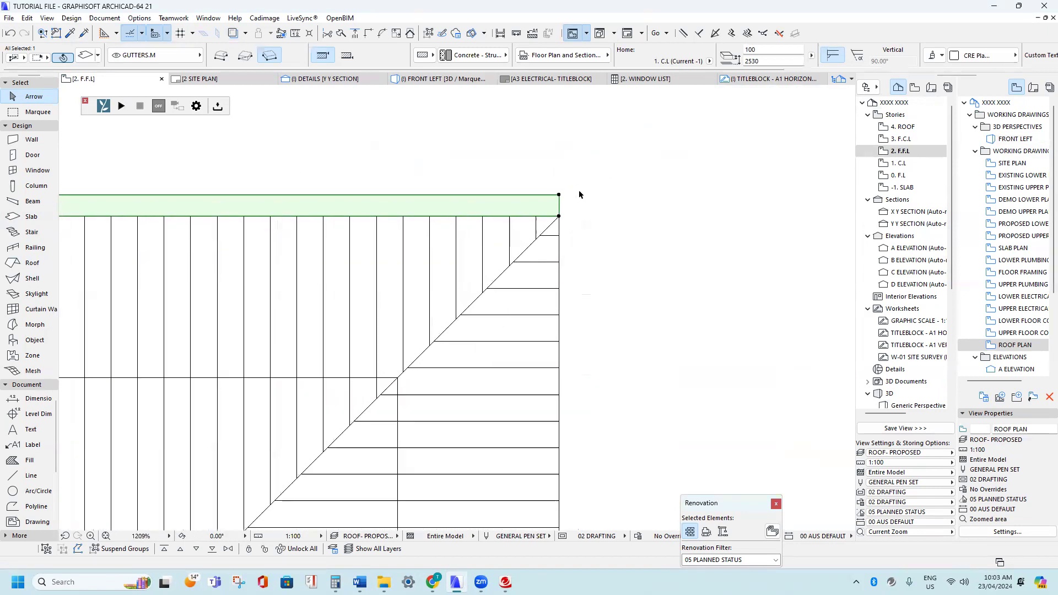
scroll(577, 195, "down", 6)
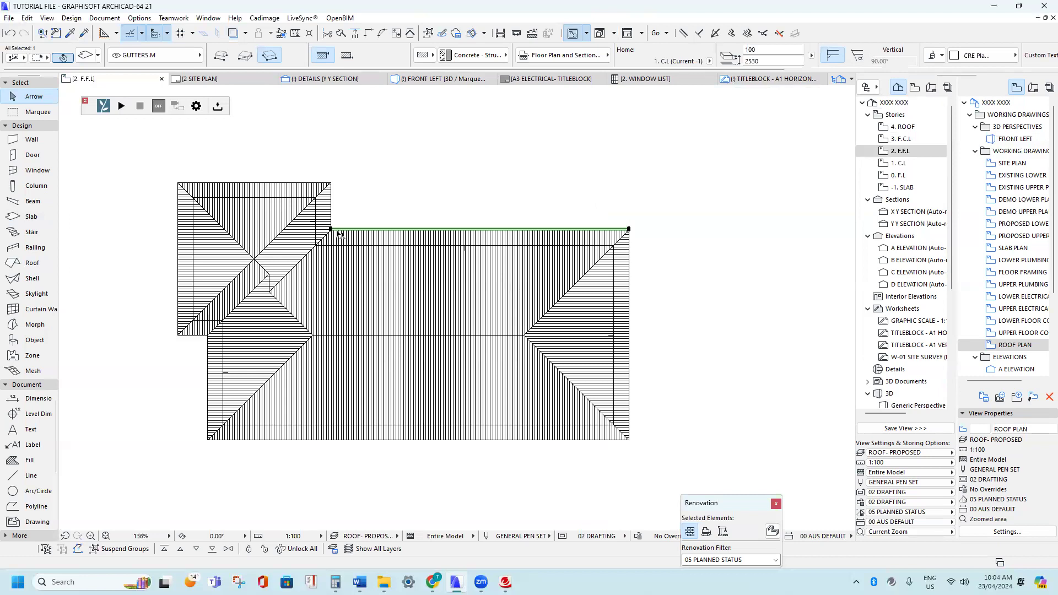
- Draw a 100 mm wide rotated rectangular gutter slab along the wing's inner side eave, from the existing gutter to the wing's roof corner
scroll(337, 232, "up", 12)
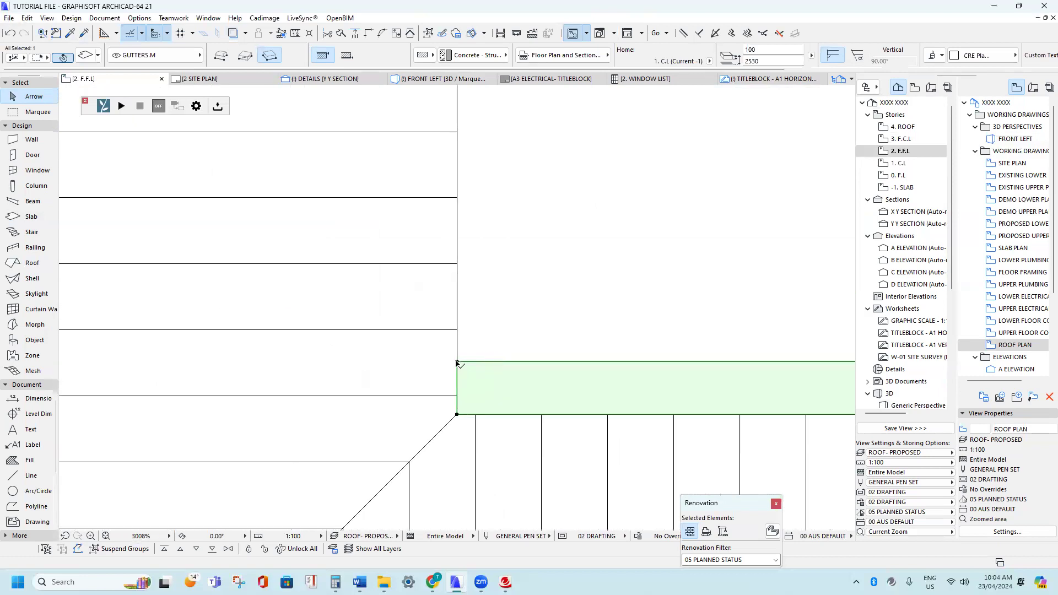
left_click(457, 363)
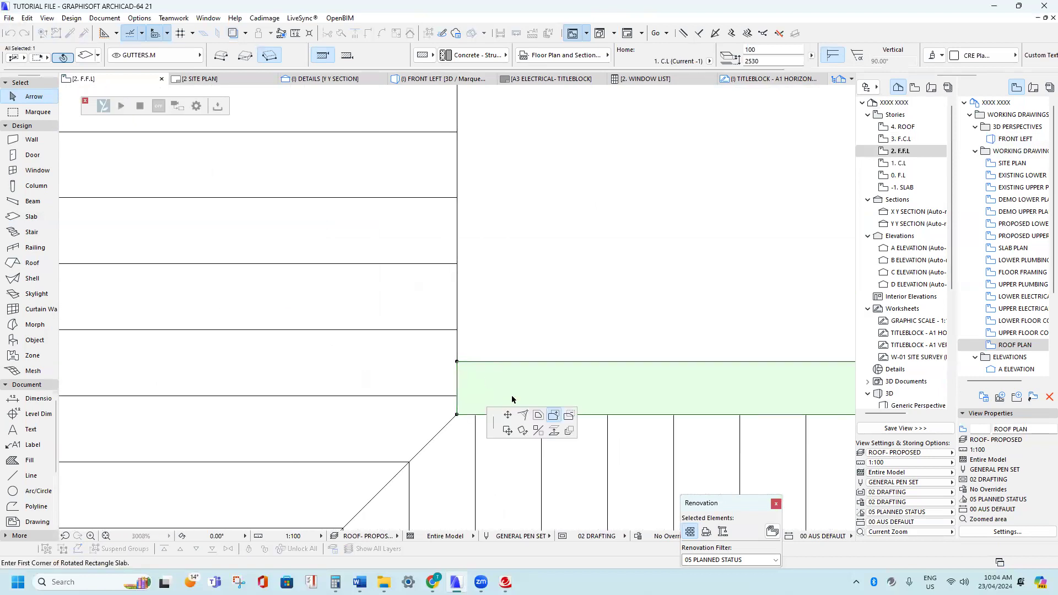
left_click(457, 360)
scroll(436, 198, "down", 4)
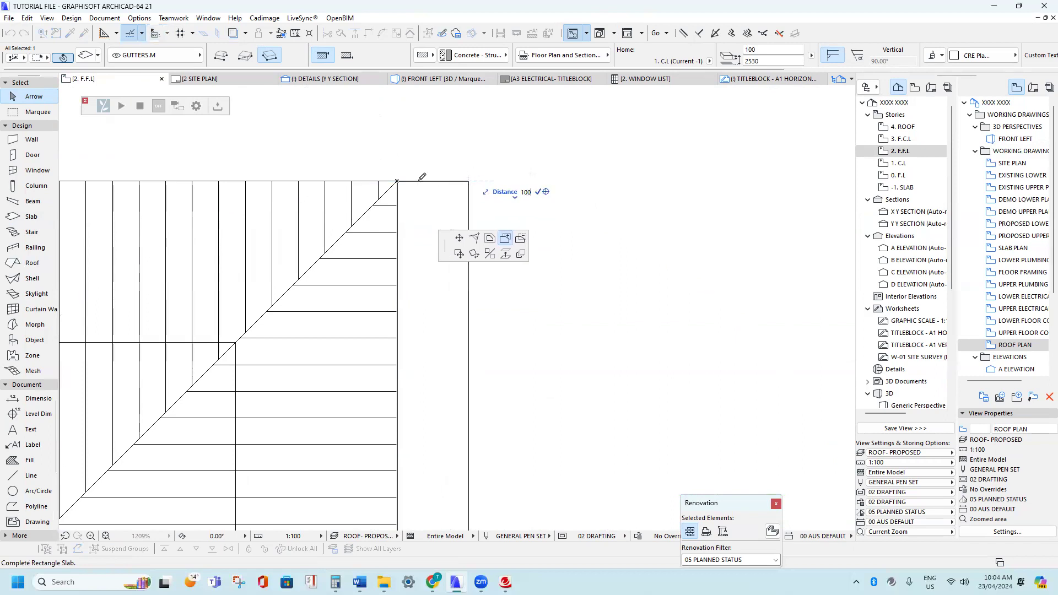
key("Return")
- Extend the outer end of the wing's inner side gutter 100 mm past the roof corner
scroll(421, 181, "up", 4)
left_click(401, 184)
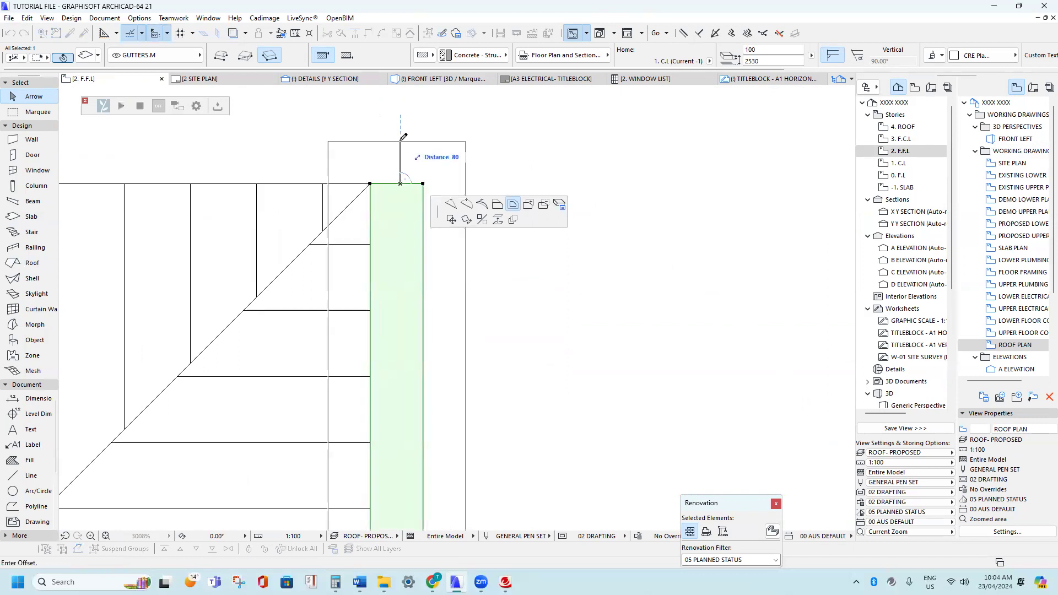
left_click(499, 206)
left_click(498, 205)
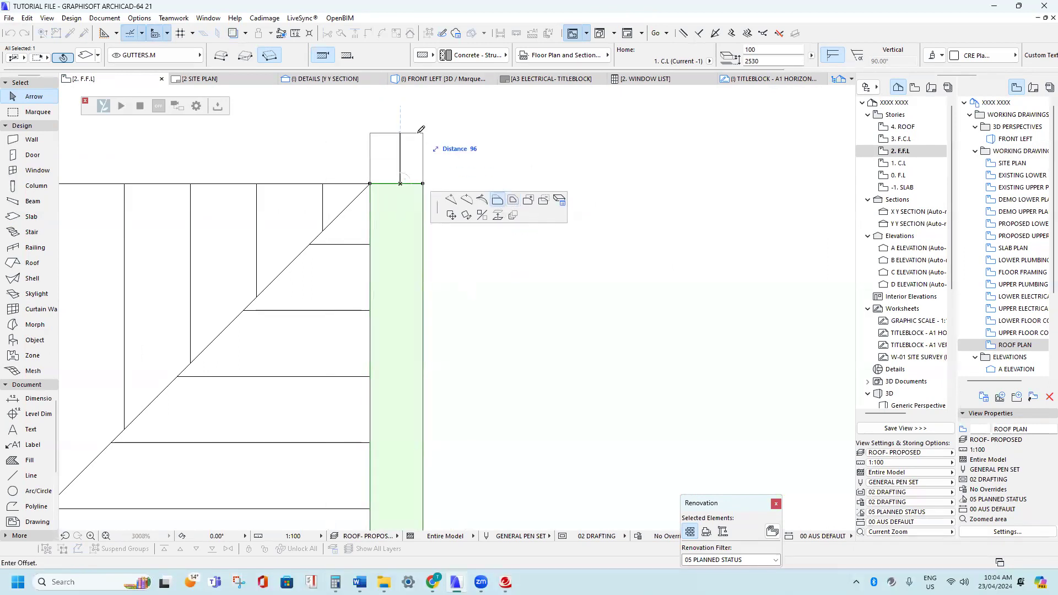
type("10")
key("Return")
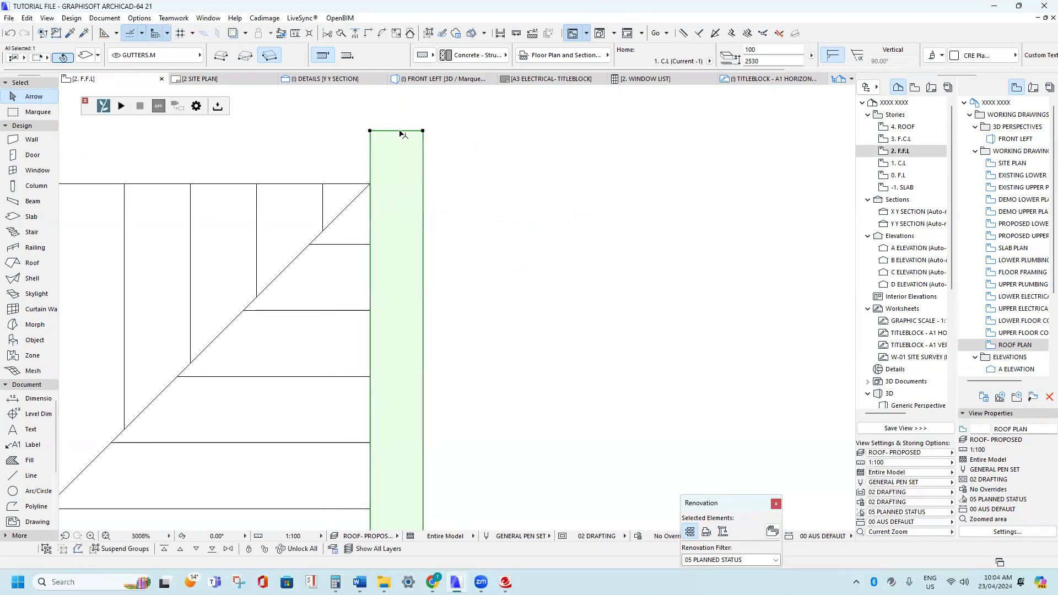
- Draw a 100 mm wide rotated rectangular gutter slab along the wing's end eave, from the side gutter to the opposite roof corner
left_click(369, 132)
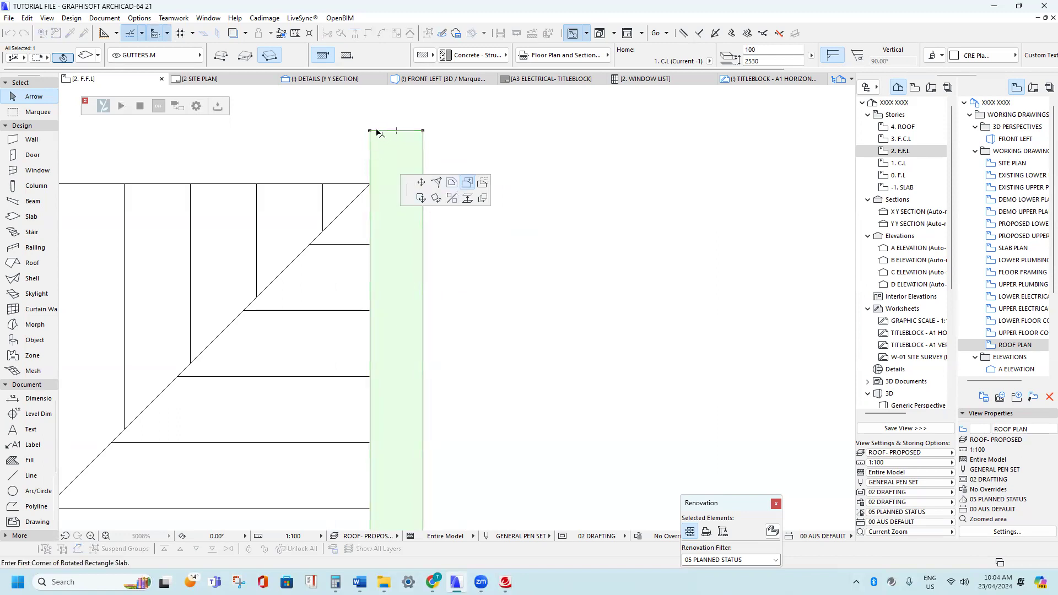
scroll(360, 193, "down", 10)
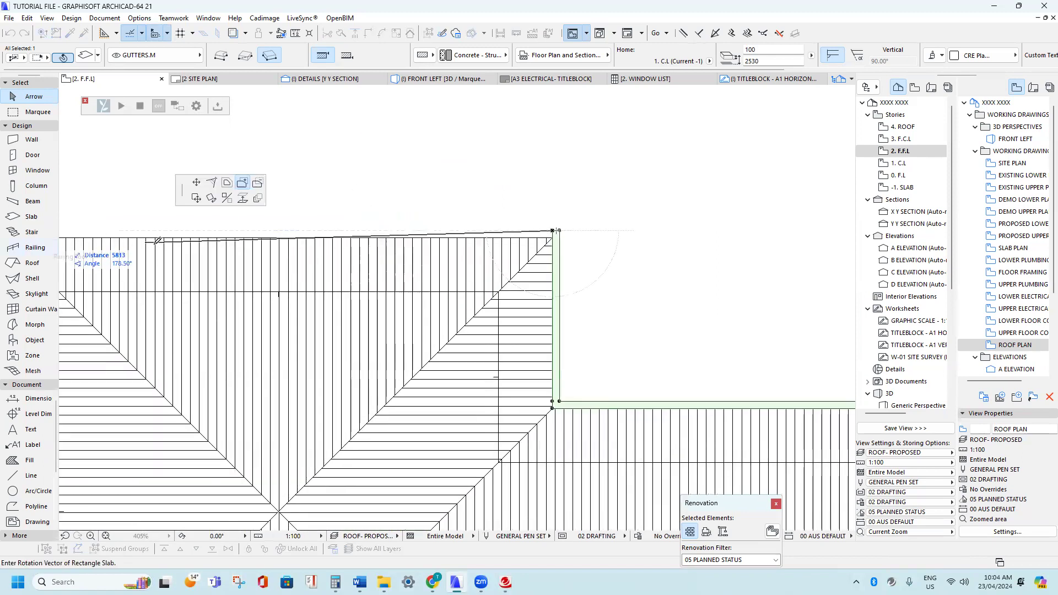
scroll(282, 237, "up", 3)
left_click(281, 279)
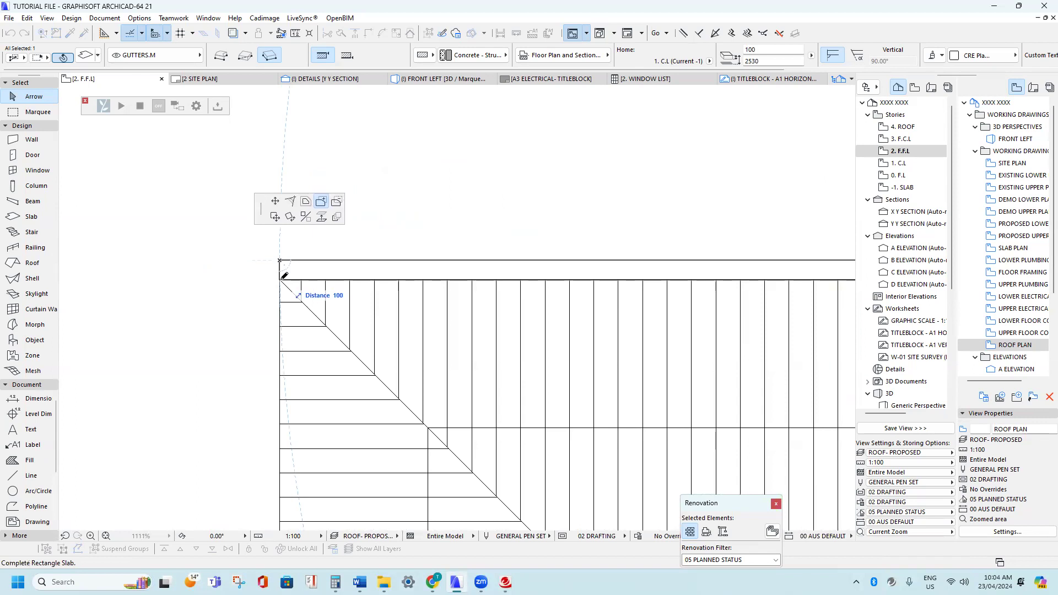
left_click(281, 278)
- Extend the free end of the wing's end-eave gutter about 100 mm past the outer roof corner
scroll(282, 278, "down", 2)
scroll(284, 278, "down", 3)
scroll(652, 284, "up", 7)
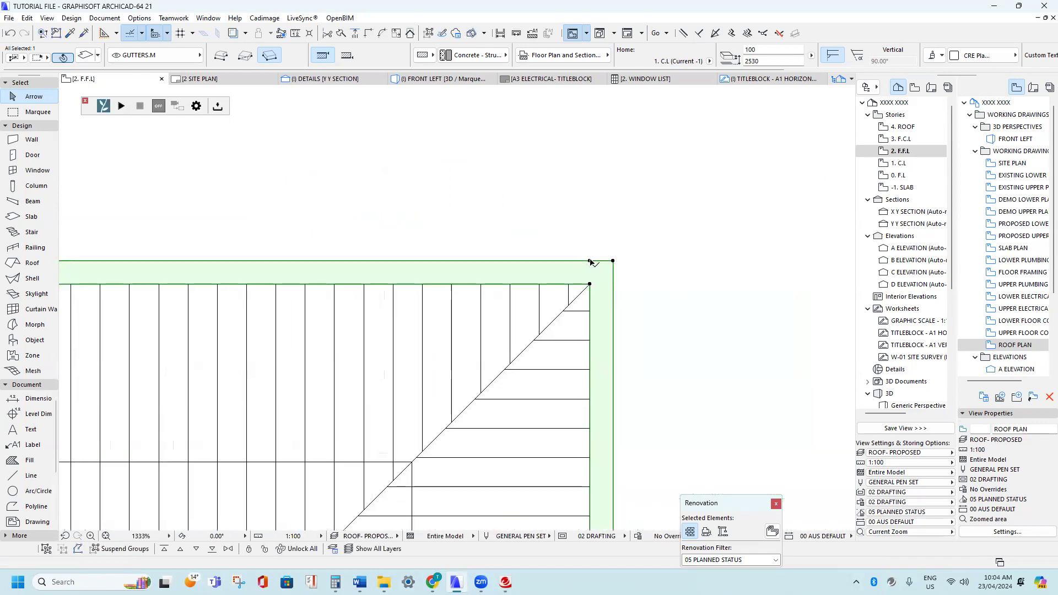
left_click(590, 261)
left_click(617, 256)
scroll(617, 257, "down", 4)
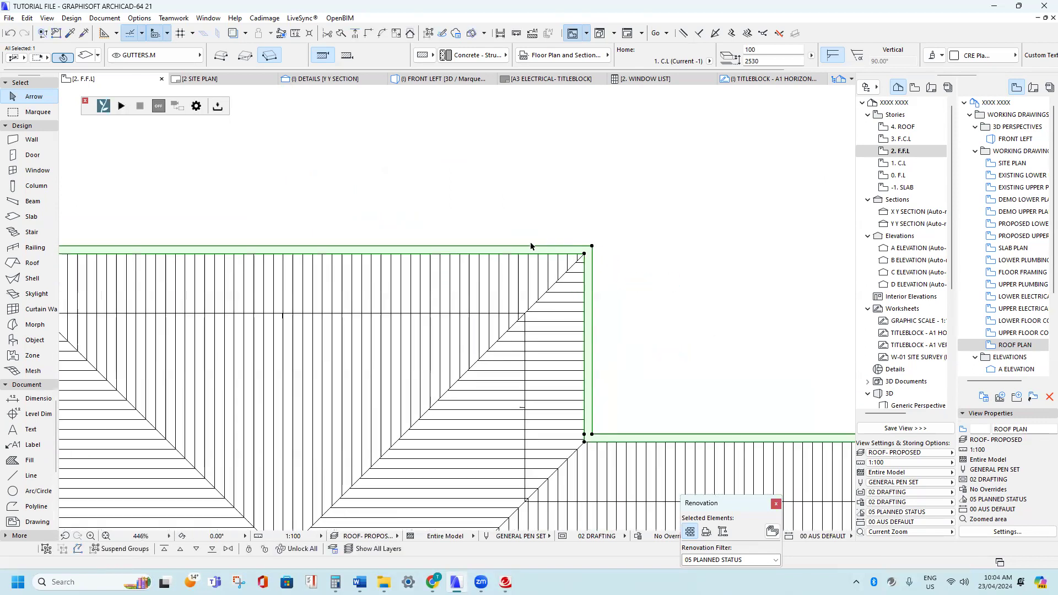
scroll(401, 202, "up", 4)
left_click(421, 225)
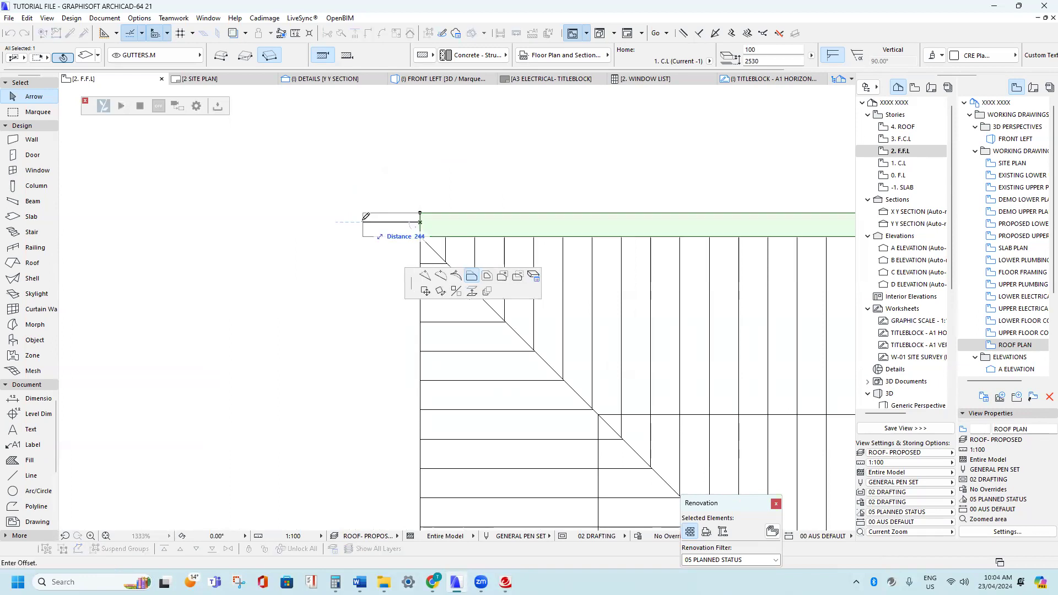
left_click(396, 226)
scroll(398, 238, "up", 3)
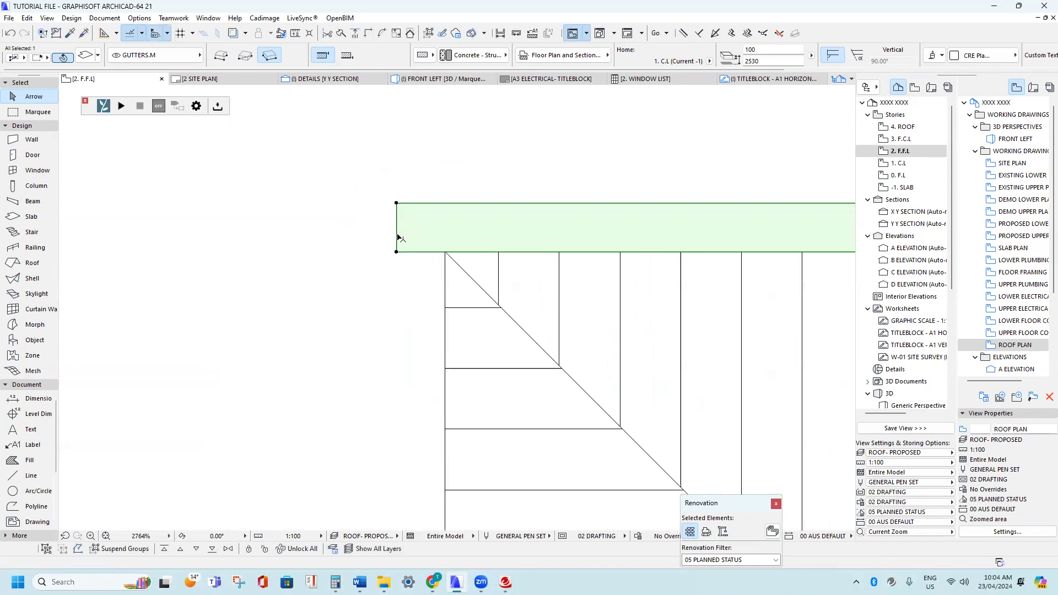
- Draw a 100 mm wide rotated rectangular gutter slab along the wing's outer side eave, from the end-eave gutter to the far roof corner
left_click(396, 253)
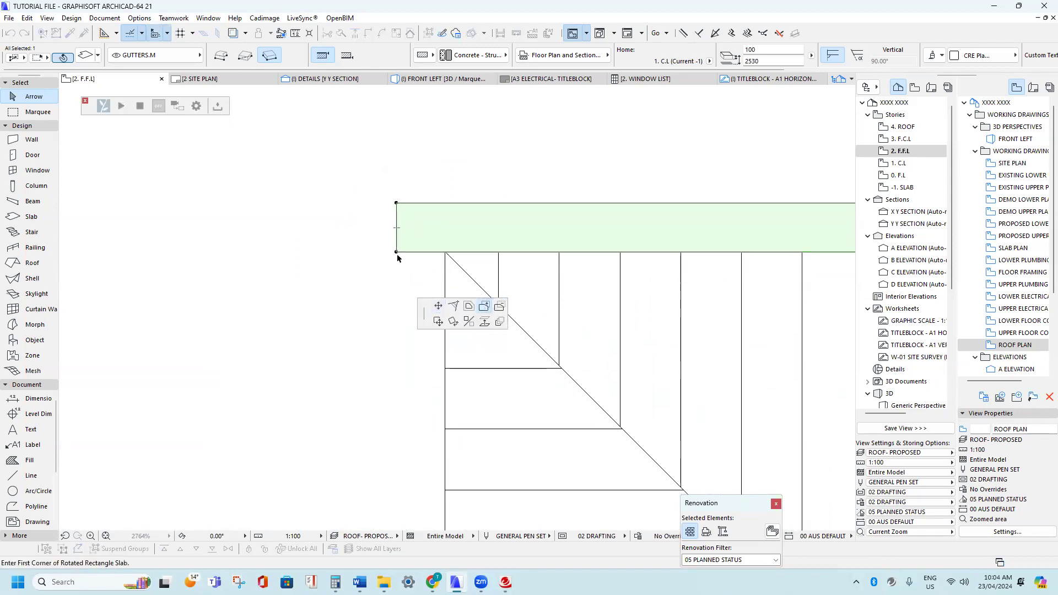
scroll(383, 239, "down", 10)
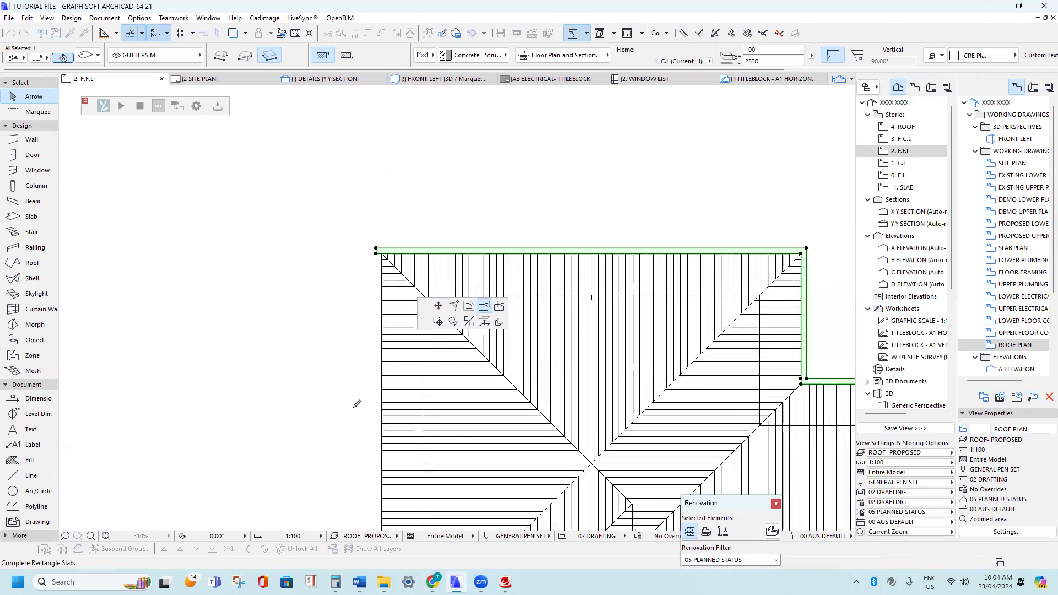
scroll(366, 384, "up", 7)
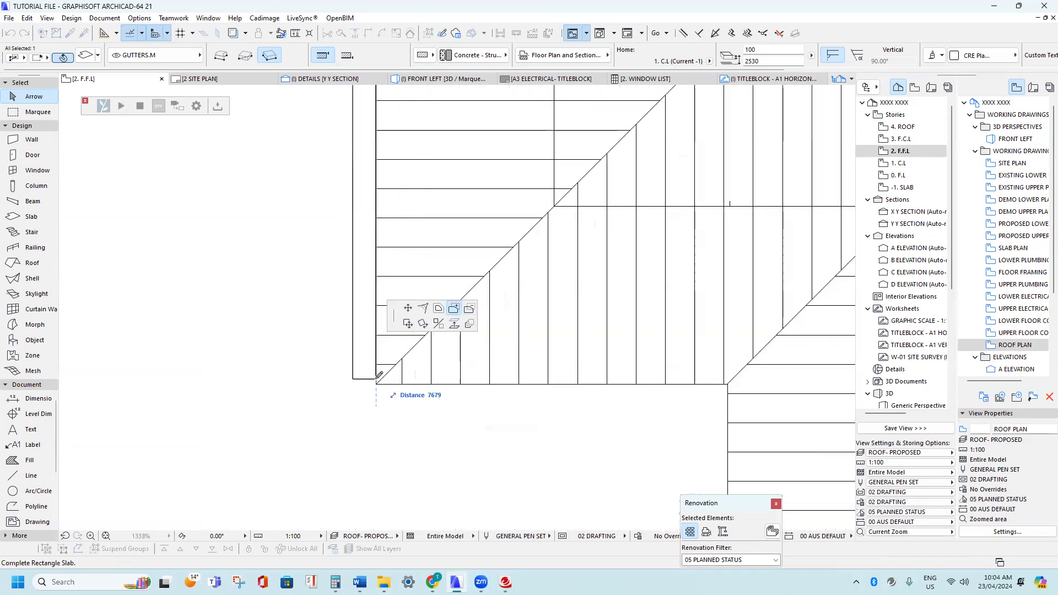
left_click(376, 383)
- Move the wing's outer side gutter node to the outer corner of the end-eave gutter to mitre the joint
scroll(375, 373, "down", 10)
scroll(388, 208, "up", 10)
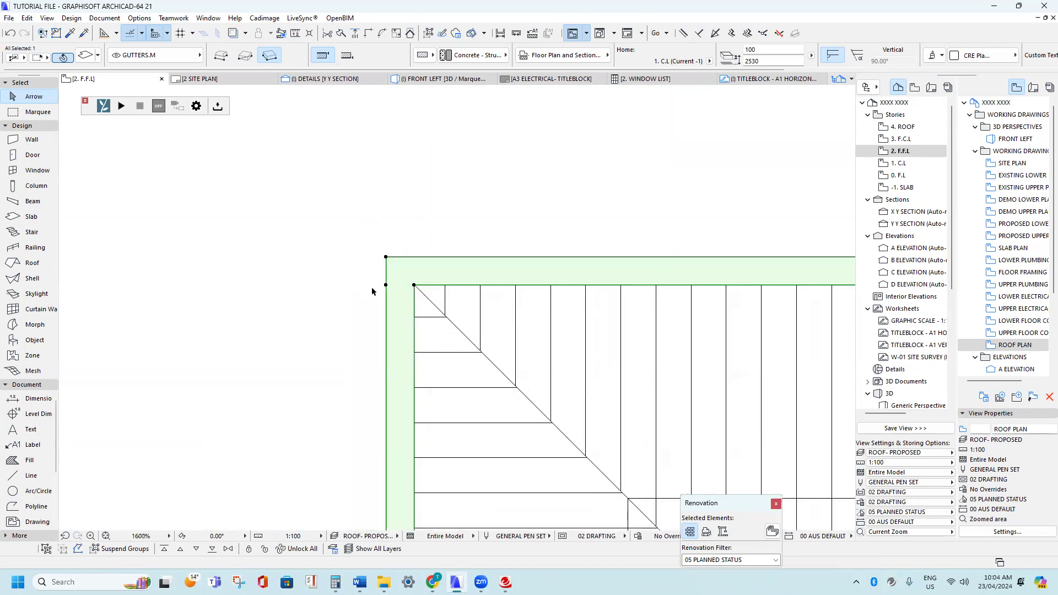
left_click(386, 286)
left_click(435, 340)
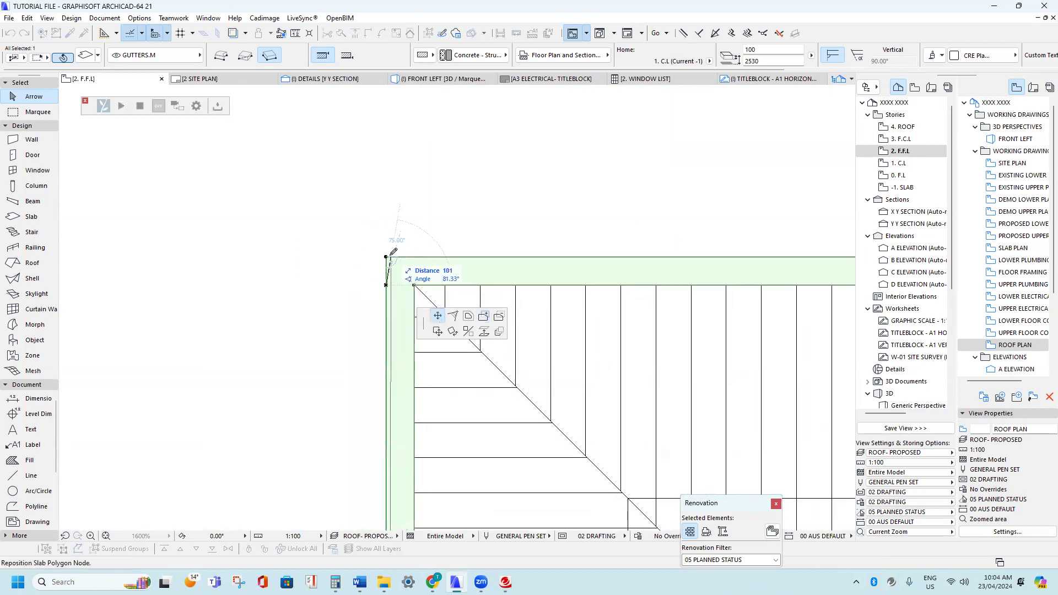
left_click(387, 257)
- Move the end node of the wing's inner side gutter to the roof's inside corner to mitre it with the main-roof gutter
scroll(398, 246, "down", 10)
scroll(488, 245, "up", 5)
scroll(487, 219, "up", 7)
scroll(487, 255, "down", 5)
middle_click_drag(485, 371, 176, 249)
scroll(167, 339, "up", 4)
scroll(172, 257, "up", 1)
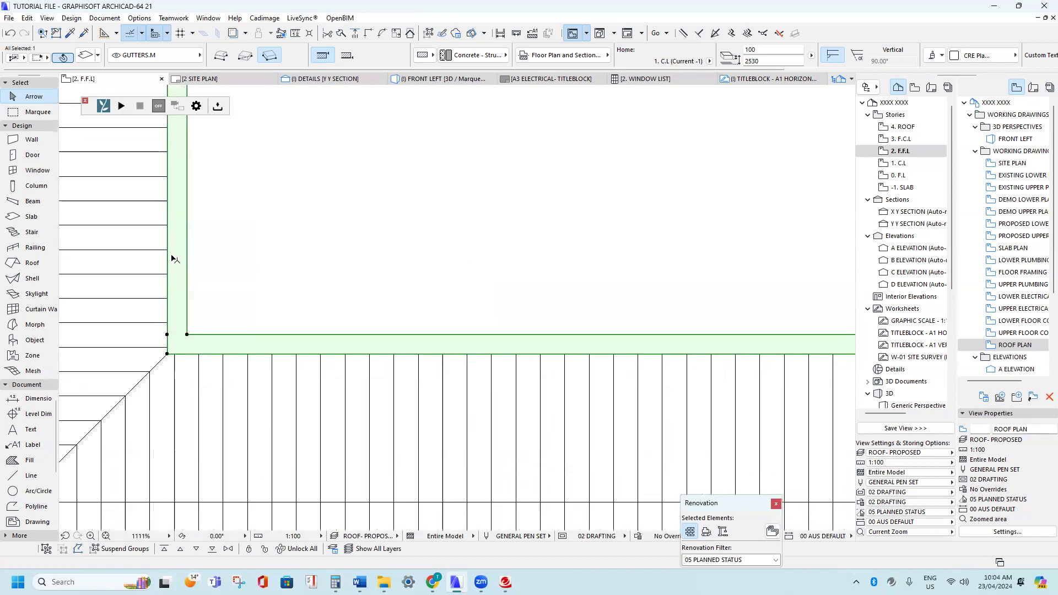
left_click(167, 334)
left_click(167, 354)
- Extend the free end of the wing's outer side gutter 100 mm past the roof corner
scroll(210, 318, "down", 7)
scroll(209, 318, "down", 4)
middle_click_drag(588, 328, 597, 236)
scroll(301, 263, "up", 8)
scroll(324, 248, "down", 12)
scroll(314, 302, "up", 9)
left_click(199, 328)
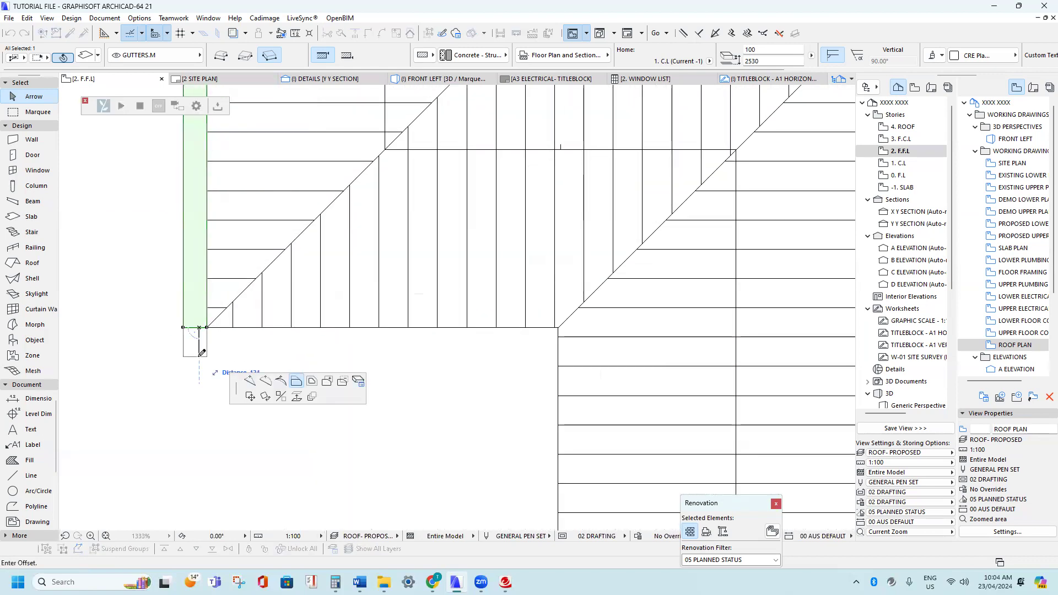
type("100")
key("Return")
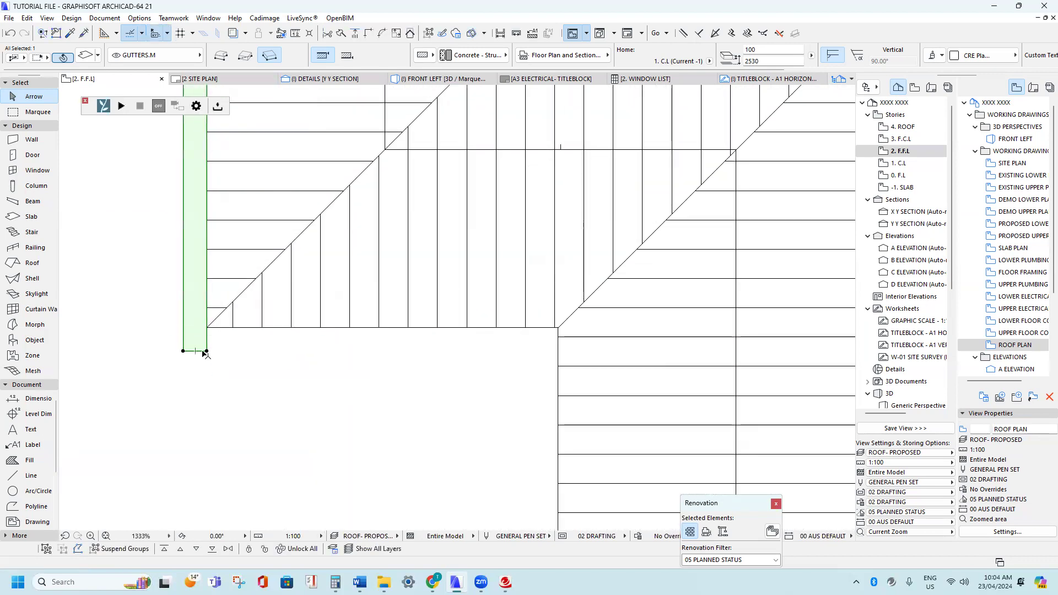
- Draw a 100 mm wide rotated rectangular gutter slab along the short return eave between the wing and the main roof
left_click(206, 352)
left_click(302, 284)
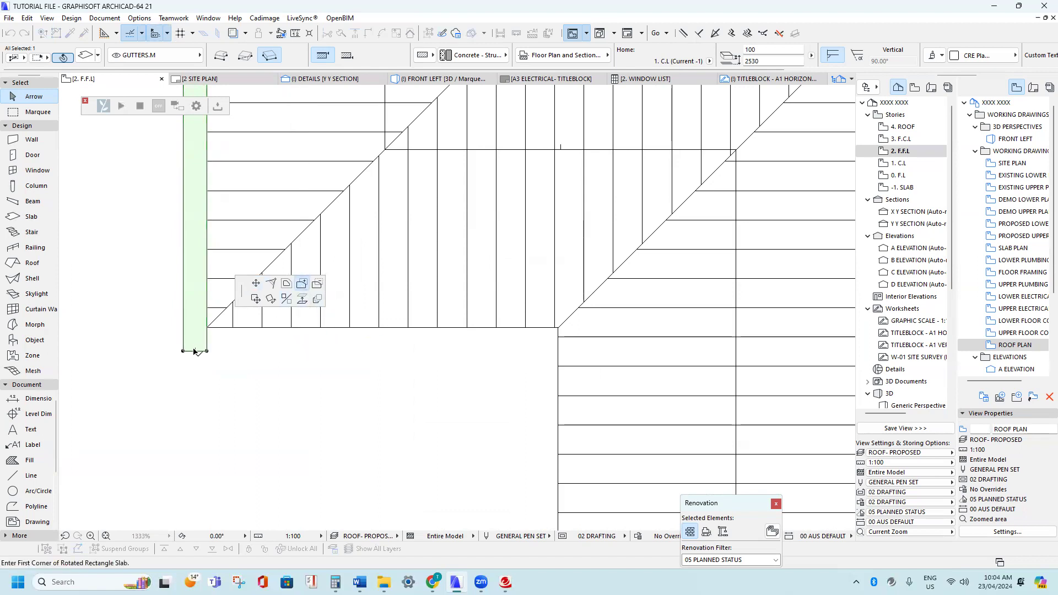
left_click(207, 351)
left_click(559, 329, "shift")
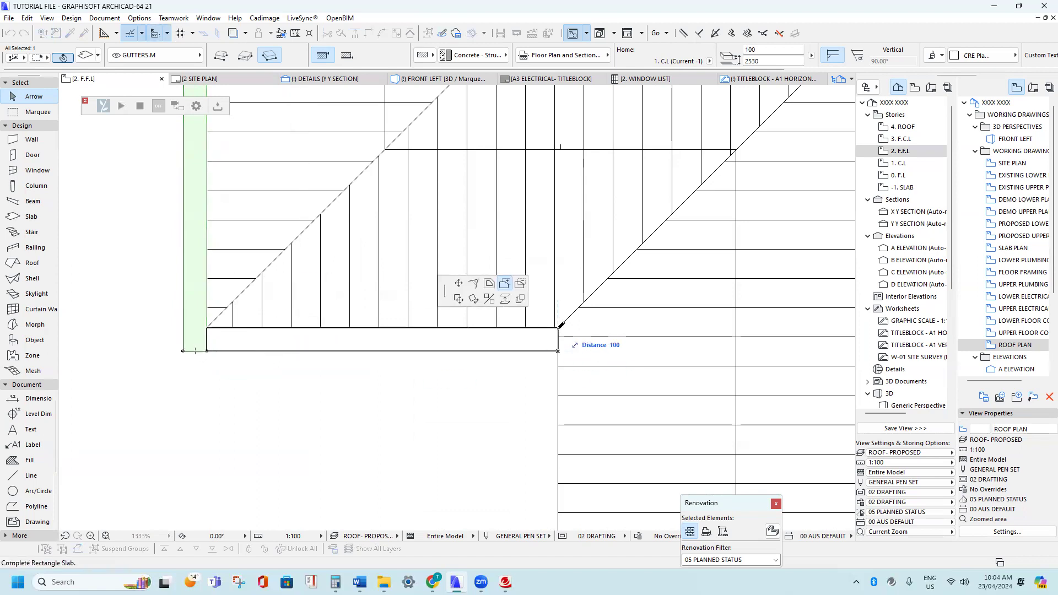
left_click(558, 329)
- Draw a rotated rectangular gutter slab along the main roof's side eave, from the short return gutter to the far roof corner
scroll(559, 331, "down", 3)
scroll(550, 347, "up", 3)
left_click(574, 329)
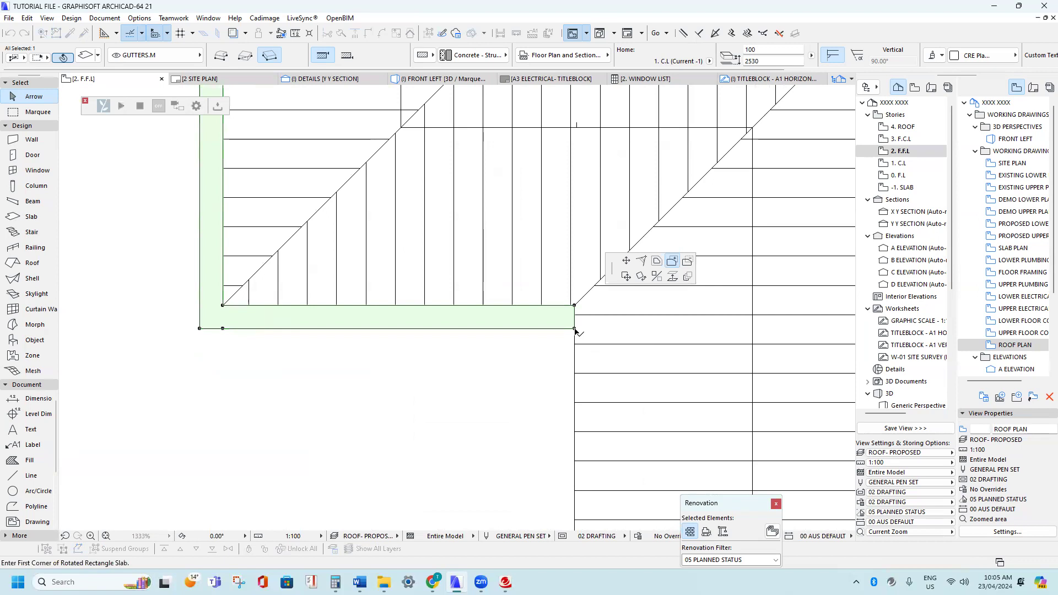
left_click(575, 329)
scroll(576, 397, "down", 11)
middle_click_drag(486, 322, 356, 196)
scroll(425, 415, "up", 5)
left_click(424, 417)
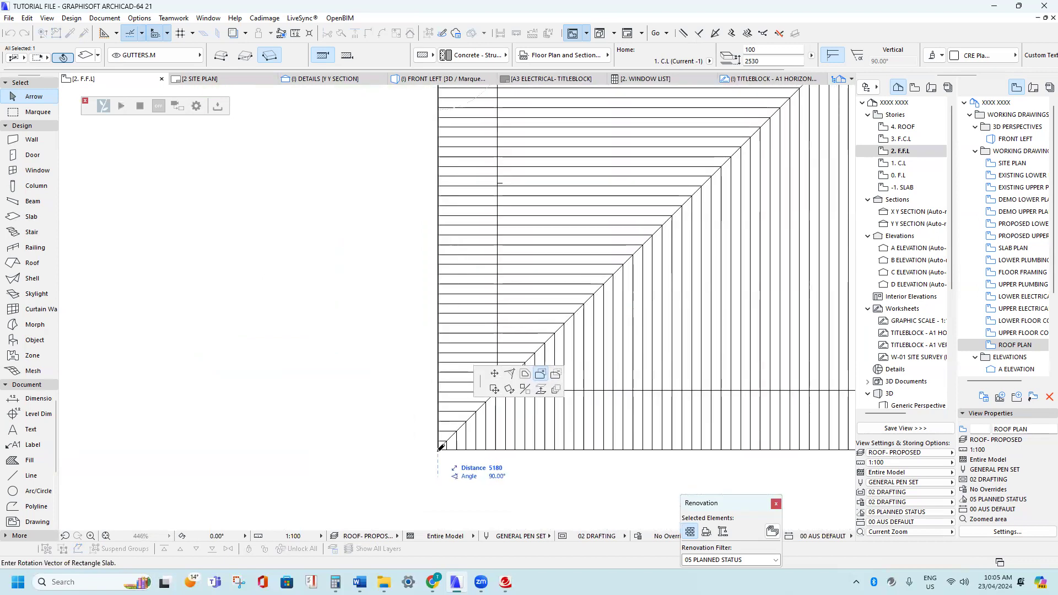
left_click(433, 448)
- Reposition the corner nodes at the ends of the short return gutter to mitre it with the adjoining gutters
scroll(382, 349, "down", 3)
scroll(359, 358, "up", 6)
left_click(361, 302)
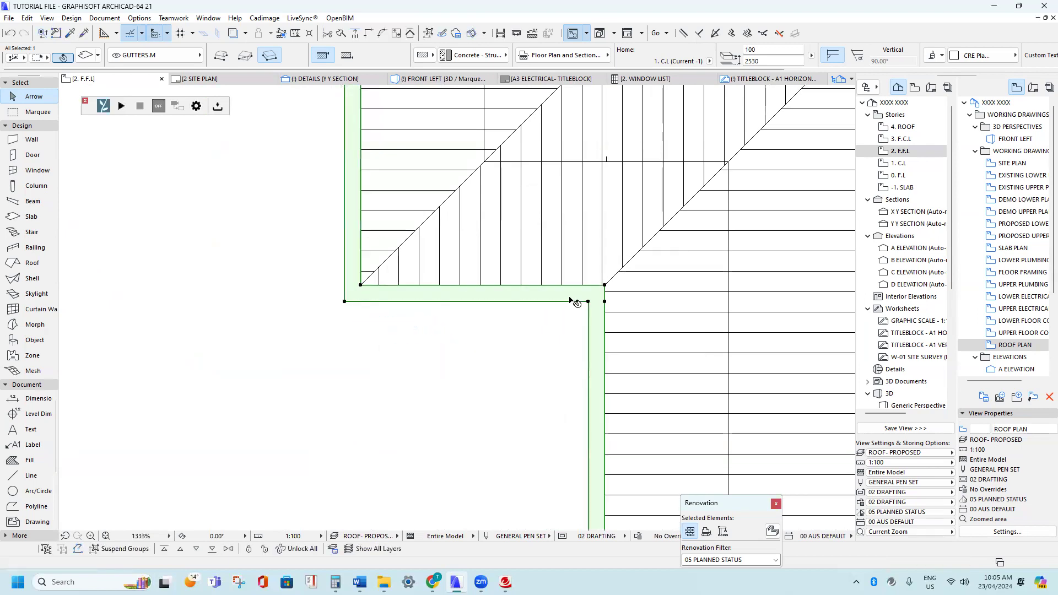
scroll(571, 298, "up", 3)
left_click(606, 301)
key("Escape")
- Extend the free end of the main roof's side gutter 100 mm past the roof corner
scroll(369, 359, "down", 4)
scroll(370, 360, "up", 2)
left_click(340, 413)
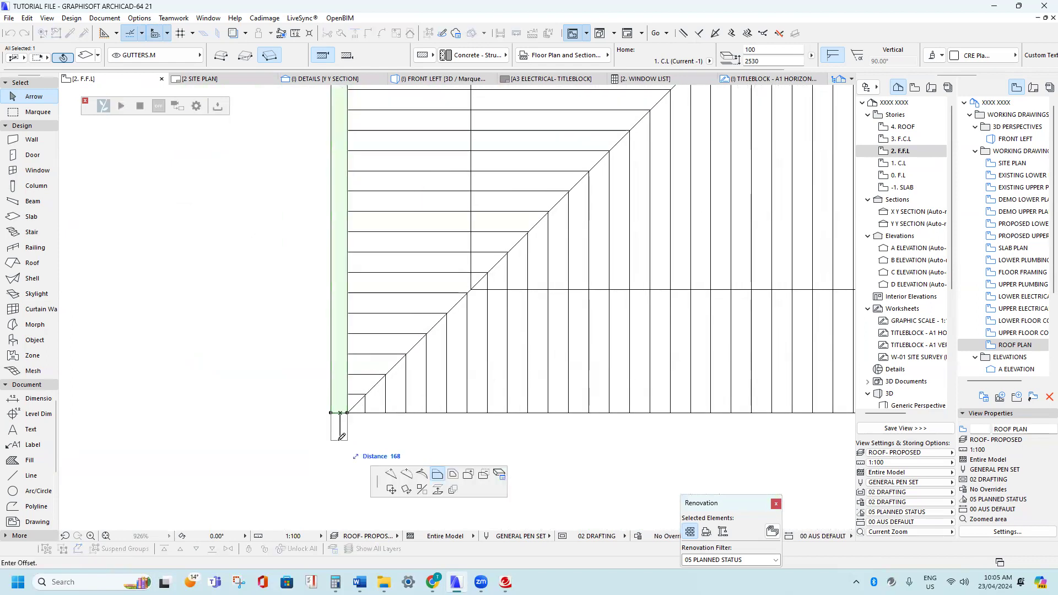
type("100")
key("Return")
- Draw a rotated rectangular gutter slab along the main roof's uncovered long eave, from the extended side gutter to the opposite roof corner
scroll(344, 431, "up", 4)
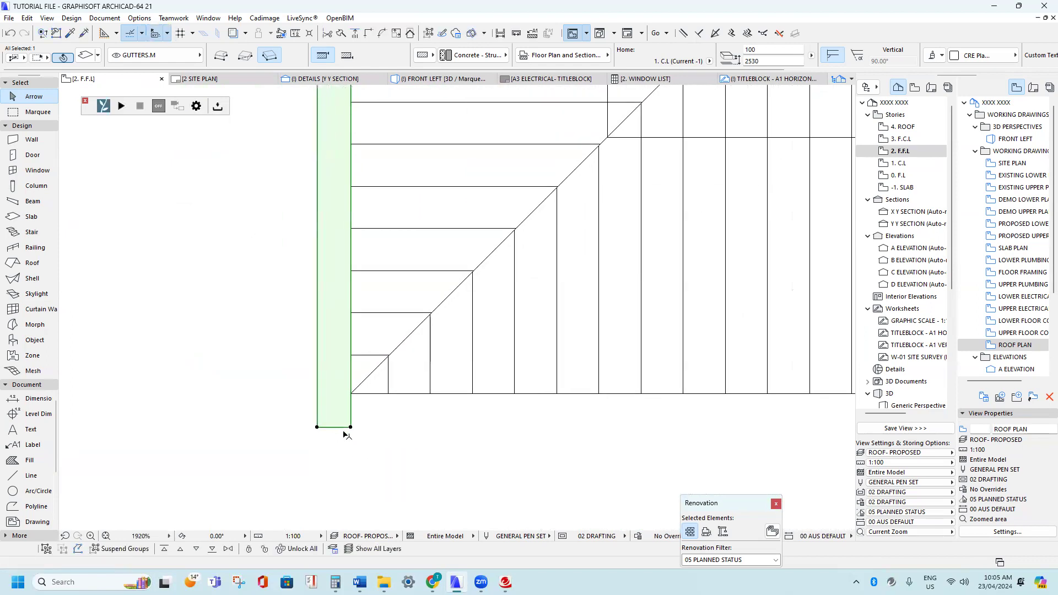
left_click(351, 427)
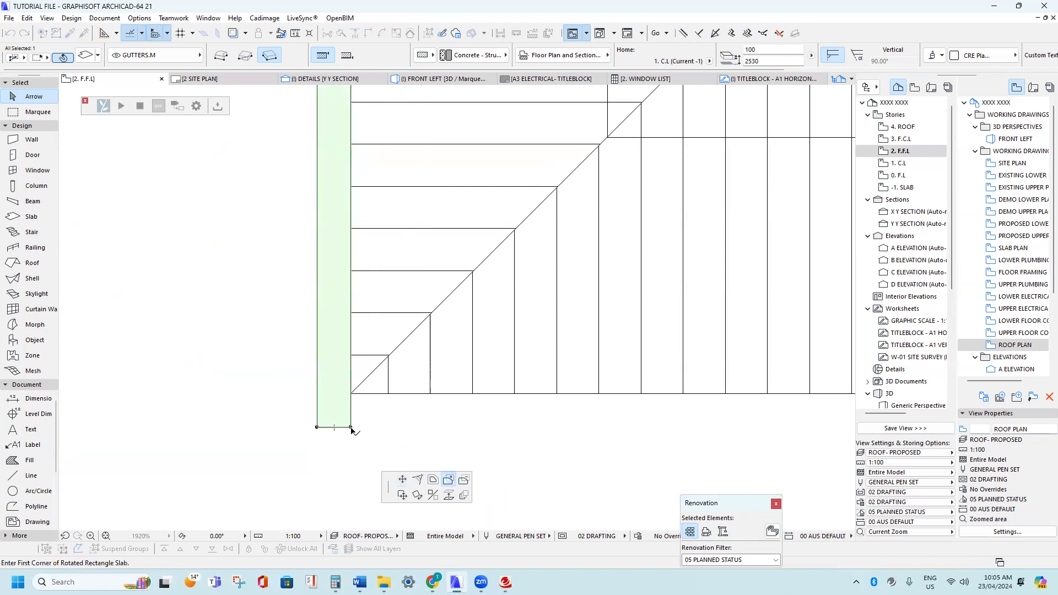
scroll(352, 427, "down", 10)
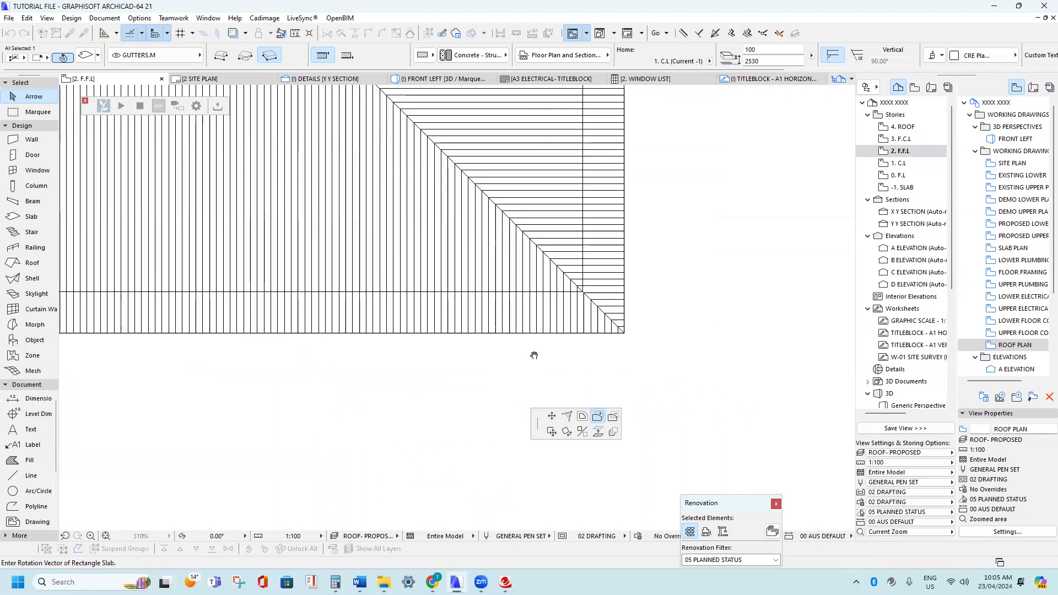
scroll(534, 356, "up", 5)
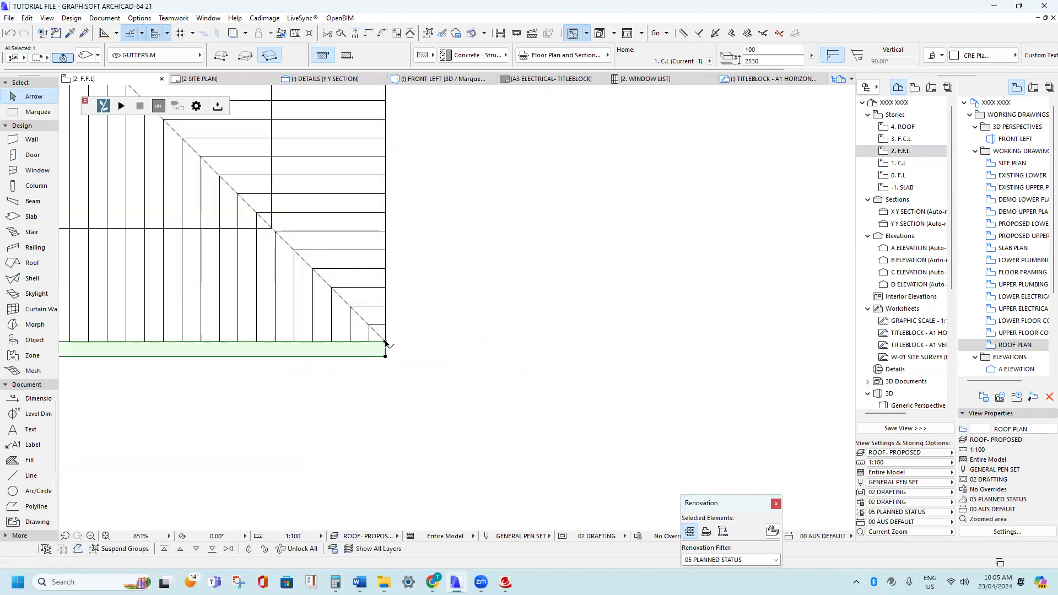
- Move the long-eave gutter's near corner node to the outer corner of the side gutter to mitre the joint
scroll(386, 344, "down", 5)
scroll(189, 362, "up", 9)
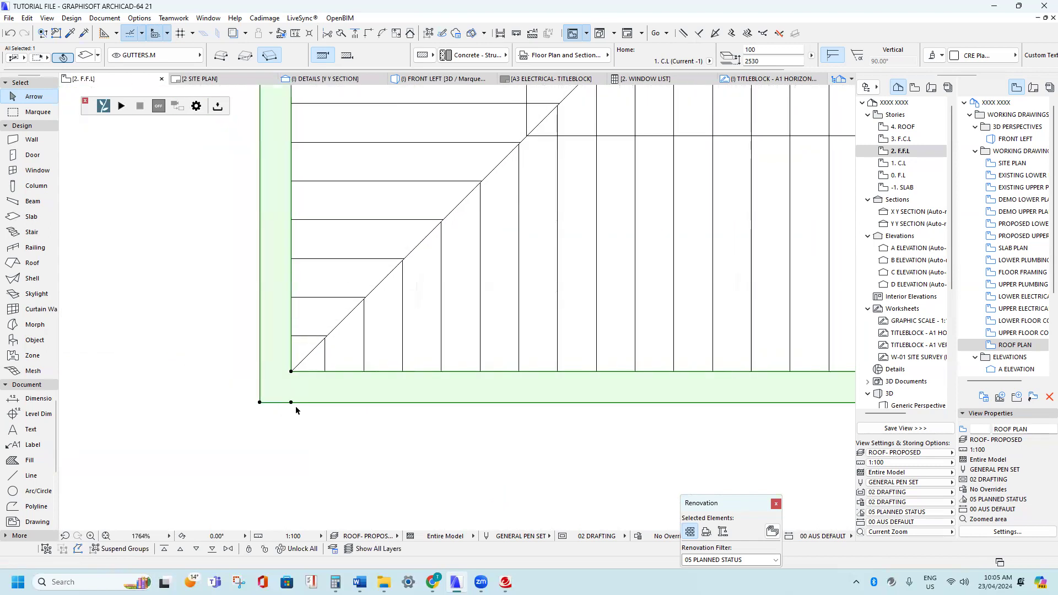
left_click(291, 403)
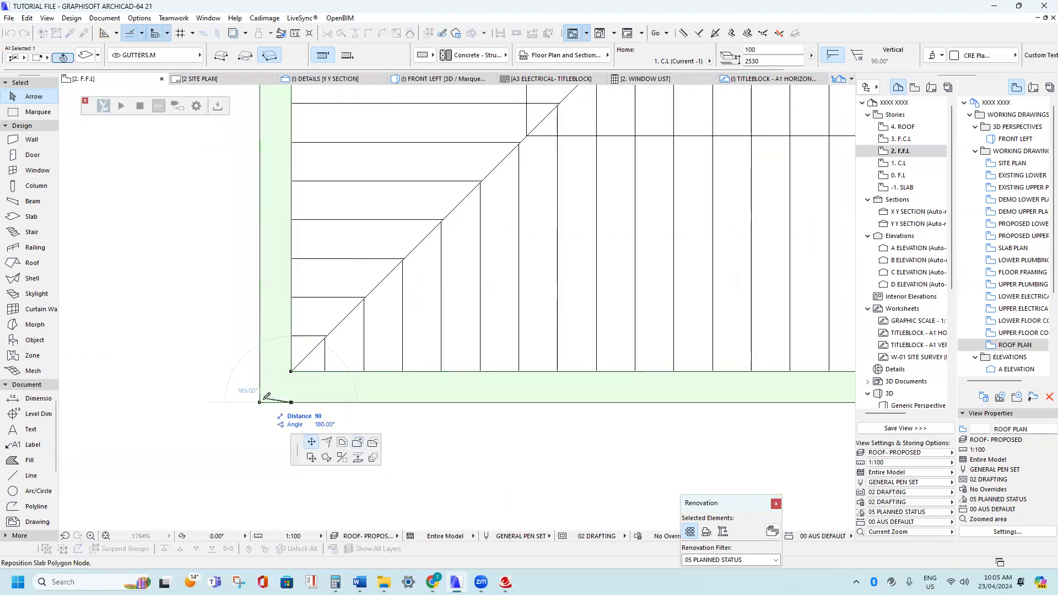
left_click(259, 402)
- Extend the free end of the long-eave gutter about 100 mm past the roof corner
scroll(264, 392, "down", 9)
middle_click_drag(630, 380, 259, 378)
scroll(520, 379, "up", 10)
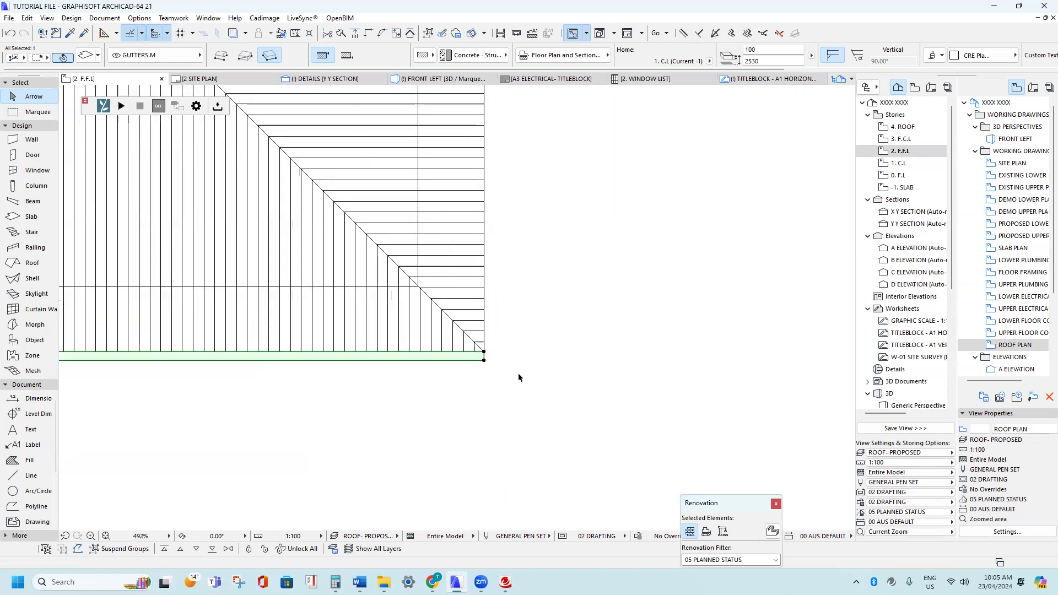
left_click(447, 311)
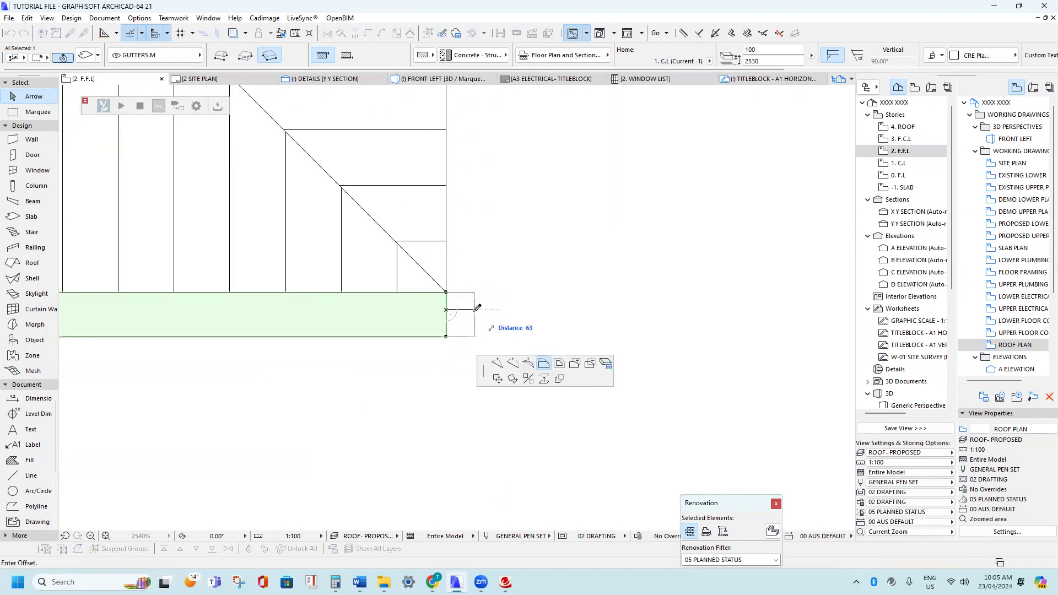
key("Return")
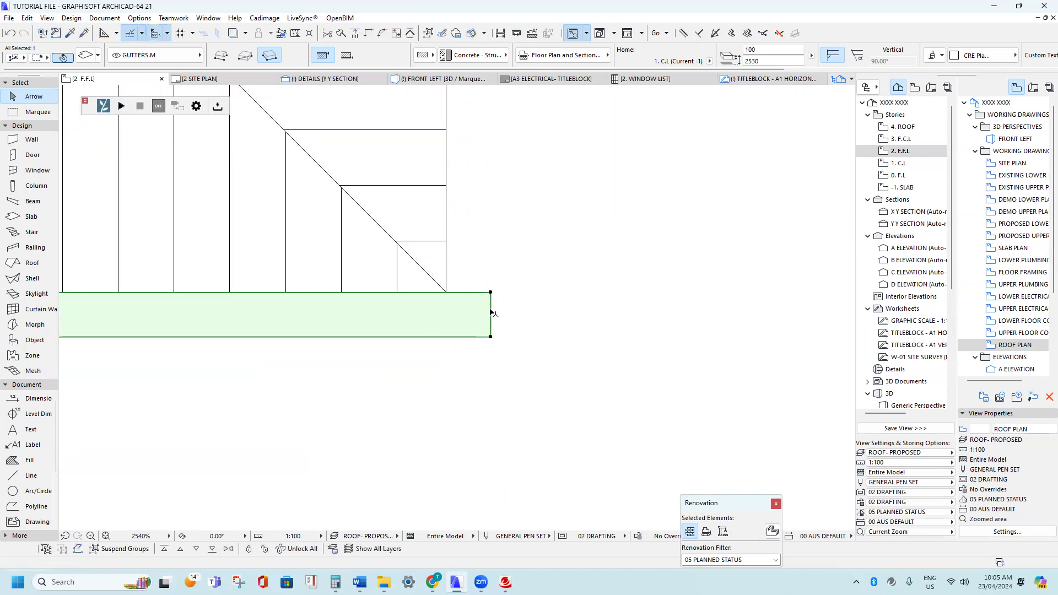
- Draw the last rotated rectangular gutter slab along the main roof's remaining side eave, closing the loop between the two long-eave gutters
left_click(490, 293)
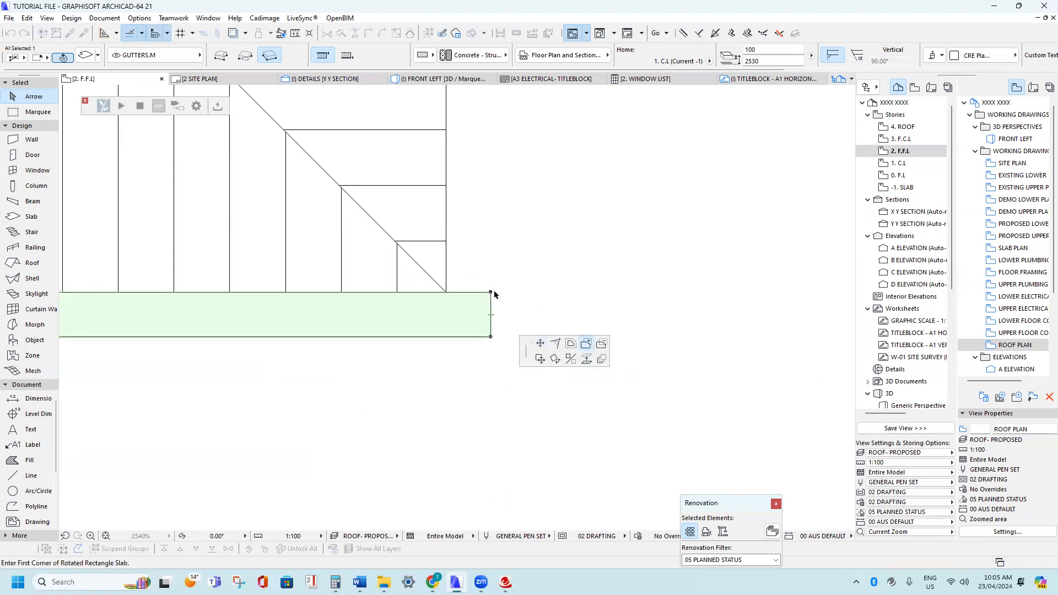
scroll(493, 290, "down", 6)
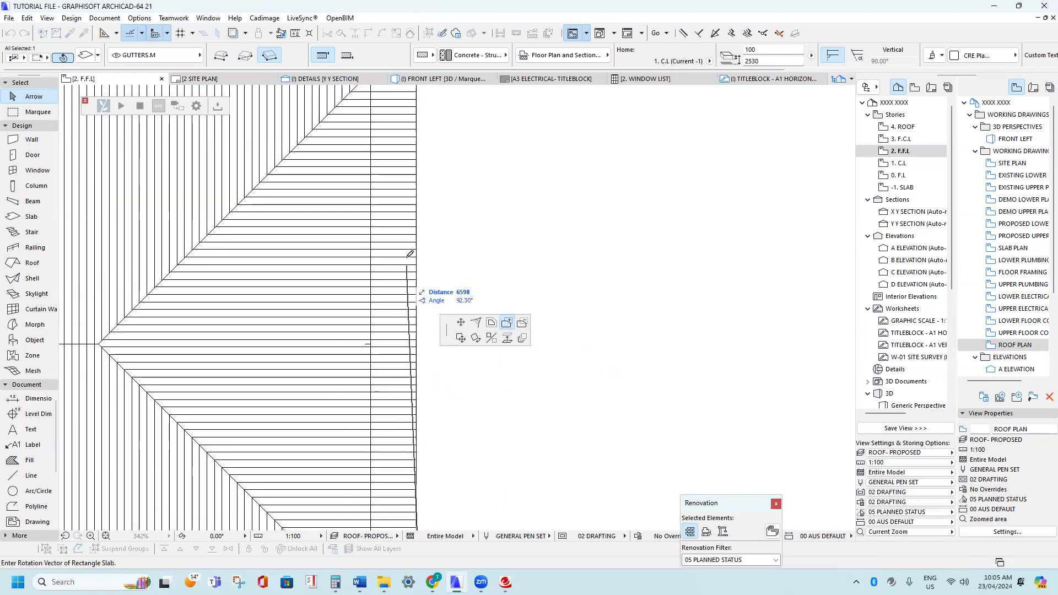
scroll(421, 137, "up", 4)
left_click(386, 149)
left_click(385, 152)
- Move the last gutter's outer nodes at both ends to the outer corners of the two long-eave gutters
scroll(382, 155, "up", 2)
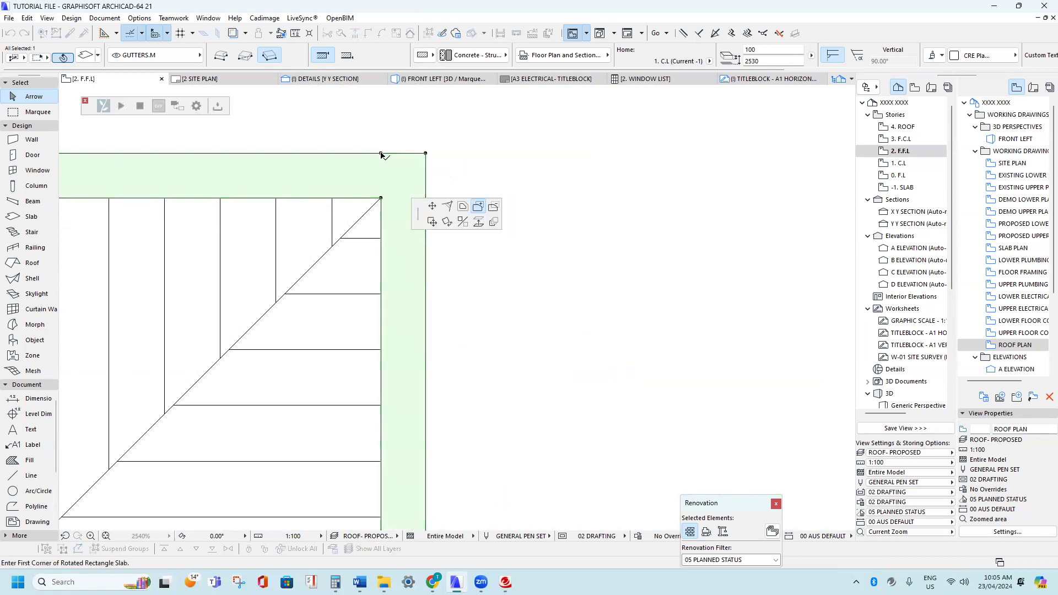
left_click(427, 159)
scroll(427, 156, "down", 6)
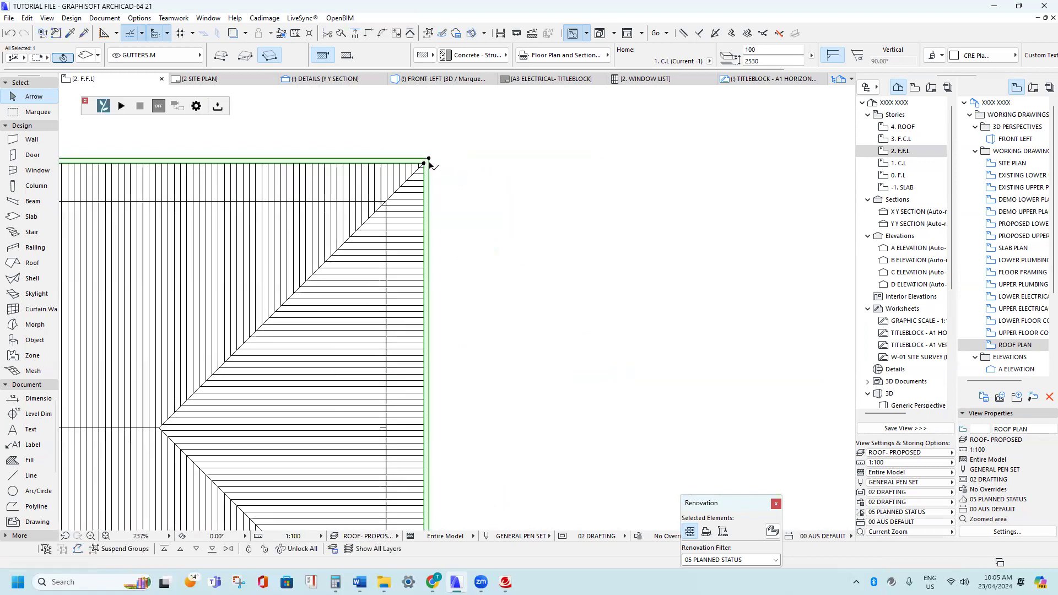
scroll(418, 429, "up", 2)
left_click(442, 428)
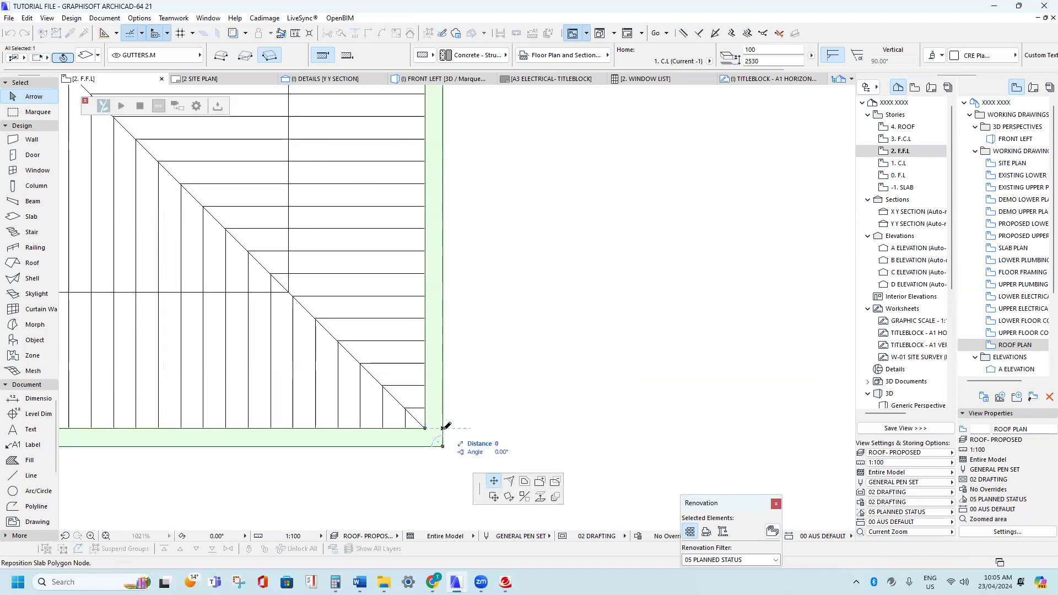
left_click(442, 447)
- Examine the completed gutter loop and its corner joints around the whole roof in plan
scroll(469, 404, "down", 10)
middle_click_drag(393, 343, 395, 340)
scroll(395, 339, "down", 3)
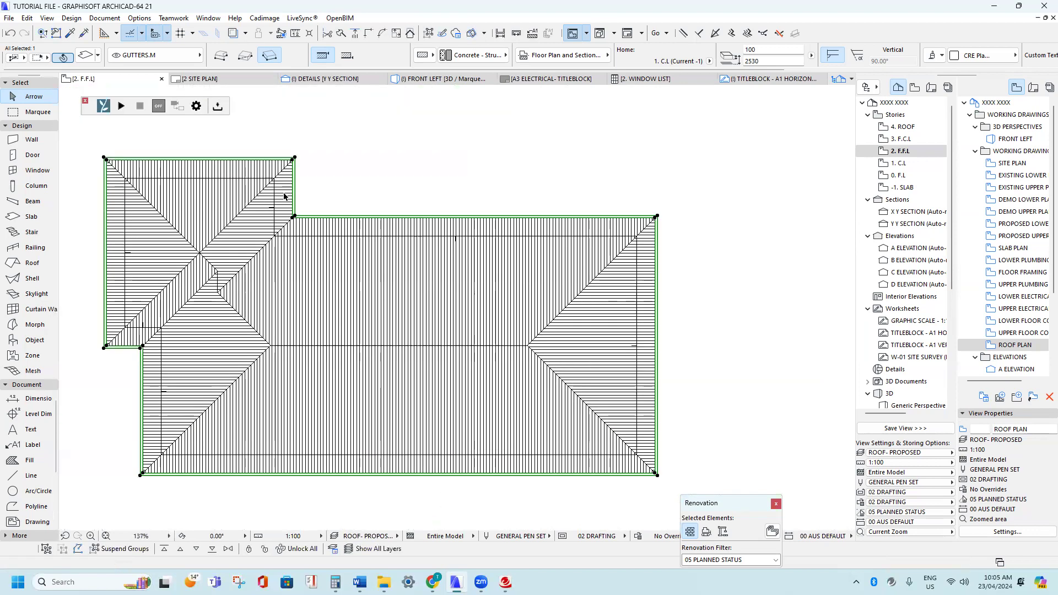
scroll(259, 200, "up", 4)
scroll(504, 331, "down", 1)
scroll(483, 233, "up", 1)
middle_click_drag(484, 234, 515, 168)
scroll(347, 233, "down", 5)
scroll(308, 339, "up", 8)
scroll(310, 338, "down", 10)
scroll(309, 398, "up", 5)
scroll(307, 401, "up", 3)
scroll(371, 366, "down", 6)
scroll(574, 413, "up", 6)
scroll(606, 418, "up", 2)
scroll(606, 418, "down", 3)
scroll(567, 421, "down", 3)
scroll(492, 259, "up", 4)
- Open the FRONT LEFT 3D perspective and select the gutter slabs floating above the roof
double_click(992, 139)
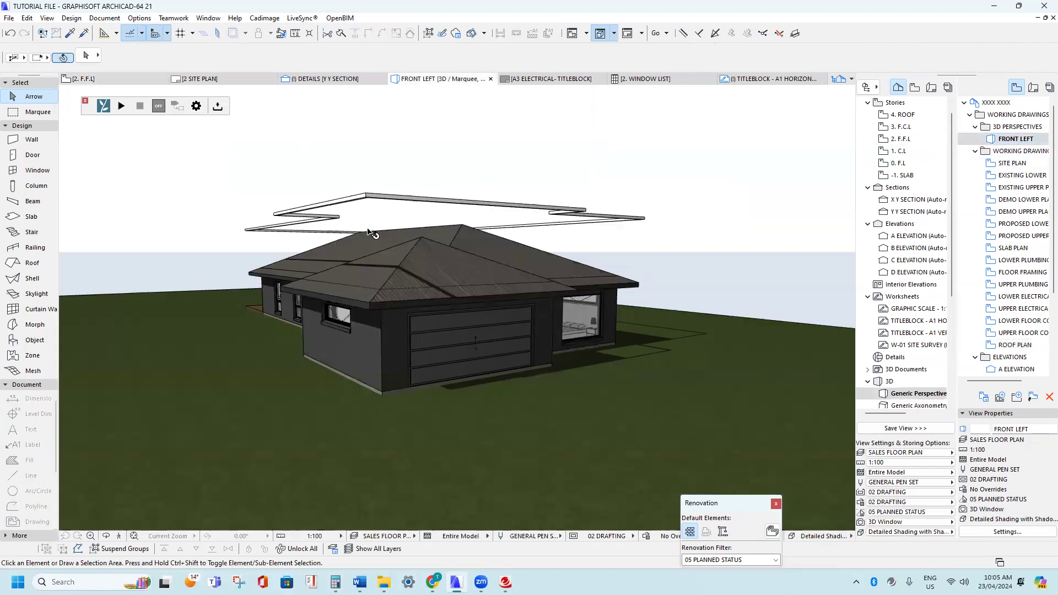
left_click(368, 197)
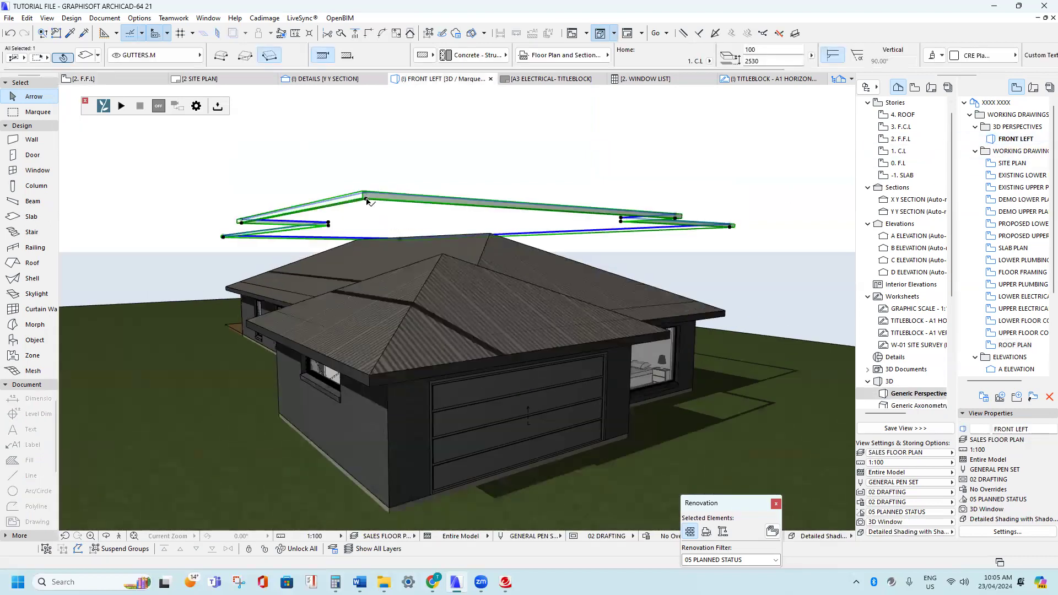
middle_click_drag(368, 202, 374, 246, "shift")
- Try to drag the gutter slabs from their front corner down to the garage roof's front corner
key("ctrl+d")
left_click(358, 236)
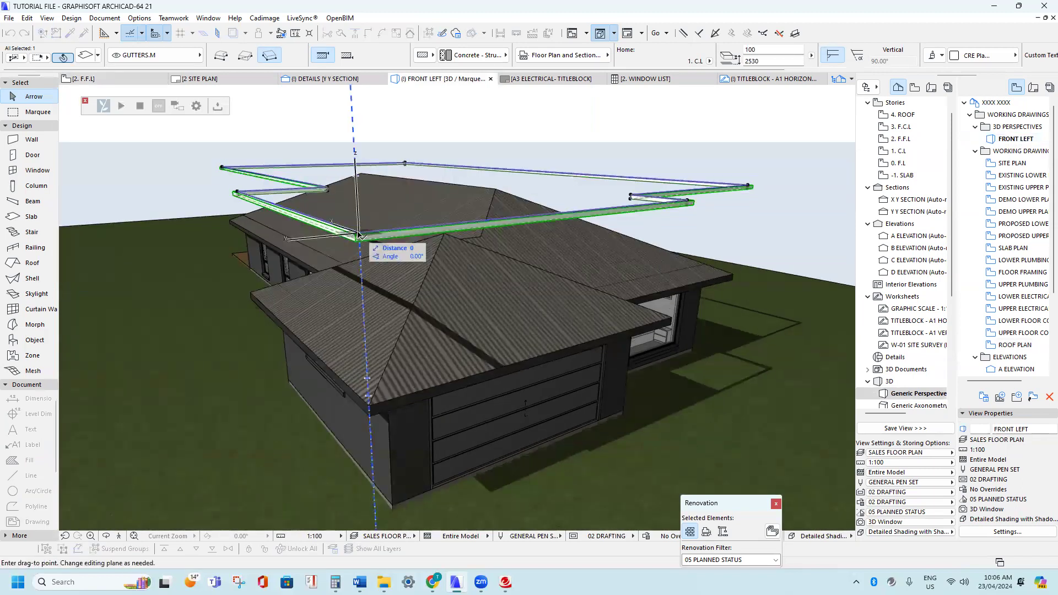
scroll(374, 398, "up", 1)
scroll(373, 398, "up", 1)
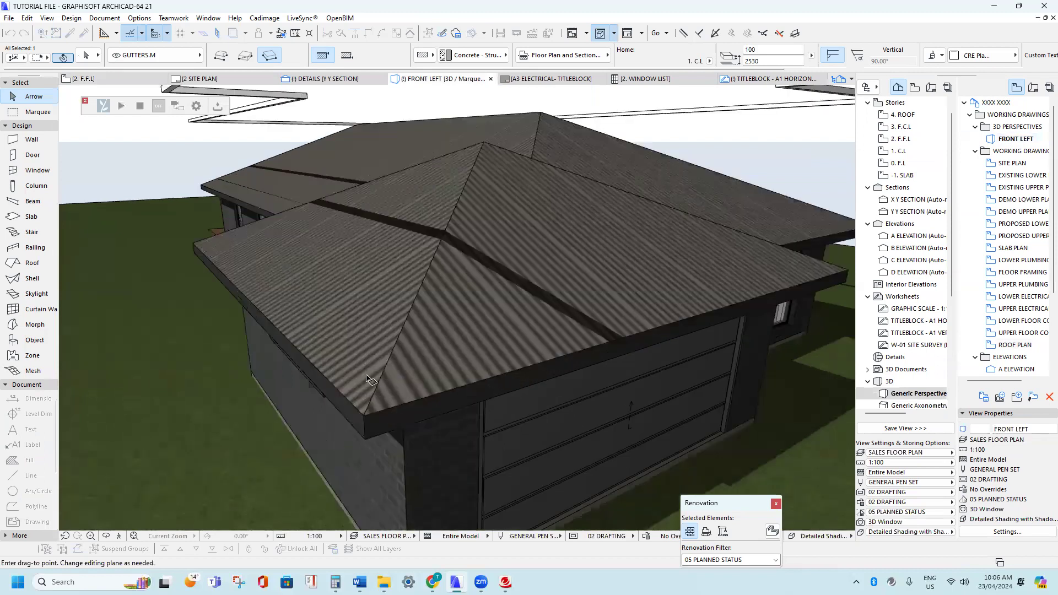
left_click(363, 416)
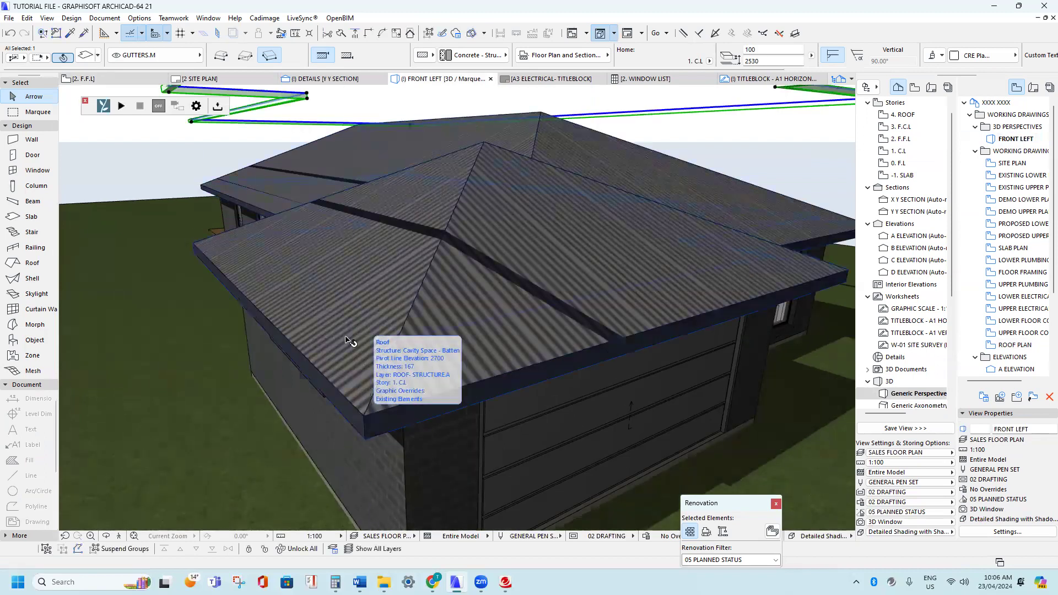
- Lower the selected gutter slabs vertically from their front corner onto the garage roof's front eave corner
scroll(347, 341, "down", 2)
scroll(356, 270, "up", 2)
left_click(381, 223)
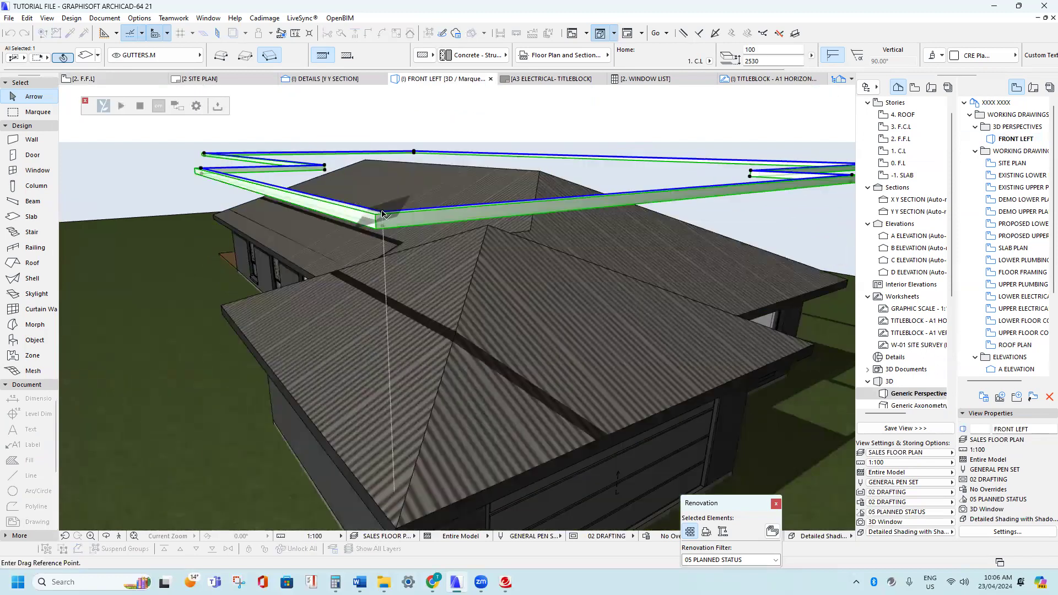
left_click(394, 353)
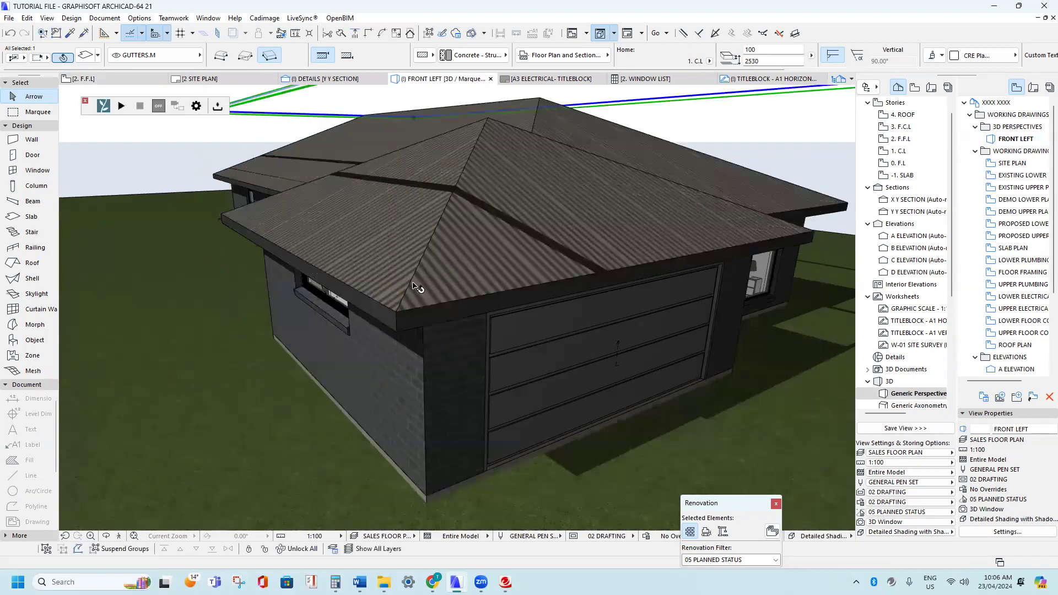
scroll(413, 239, "down", 4)
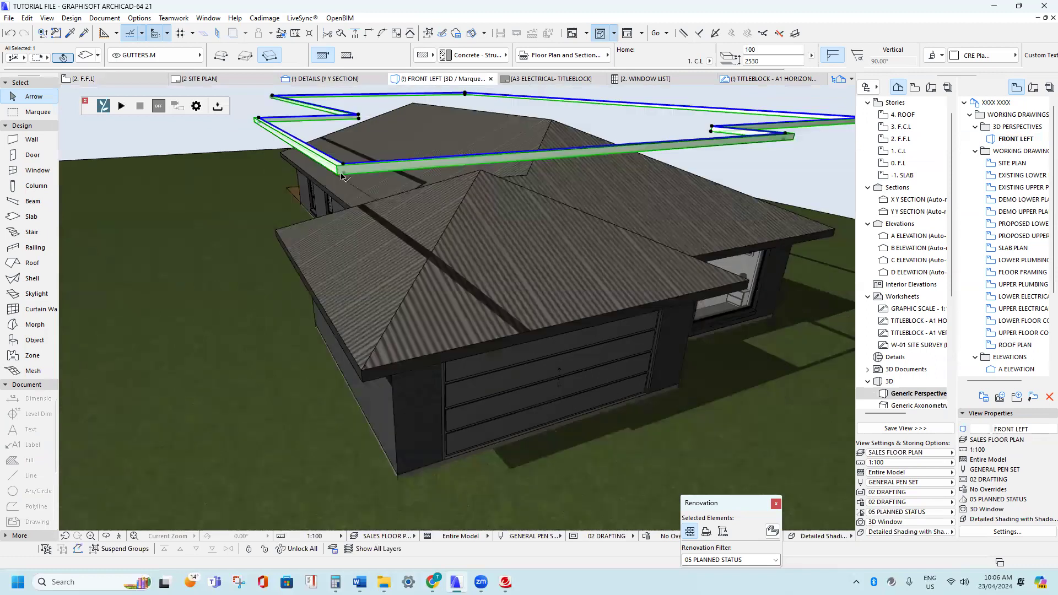
left_click(341, 166)
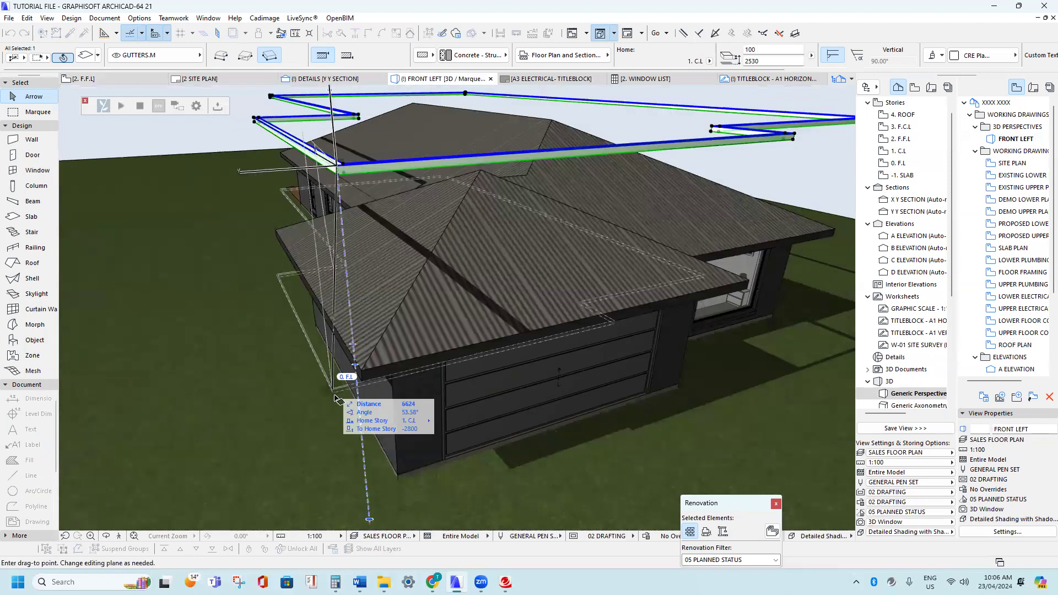
left_click(361, 373)
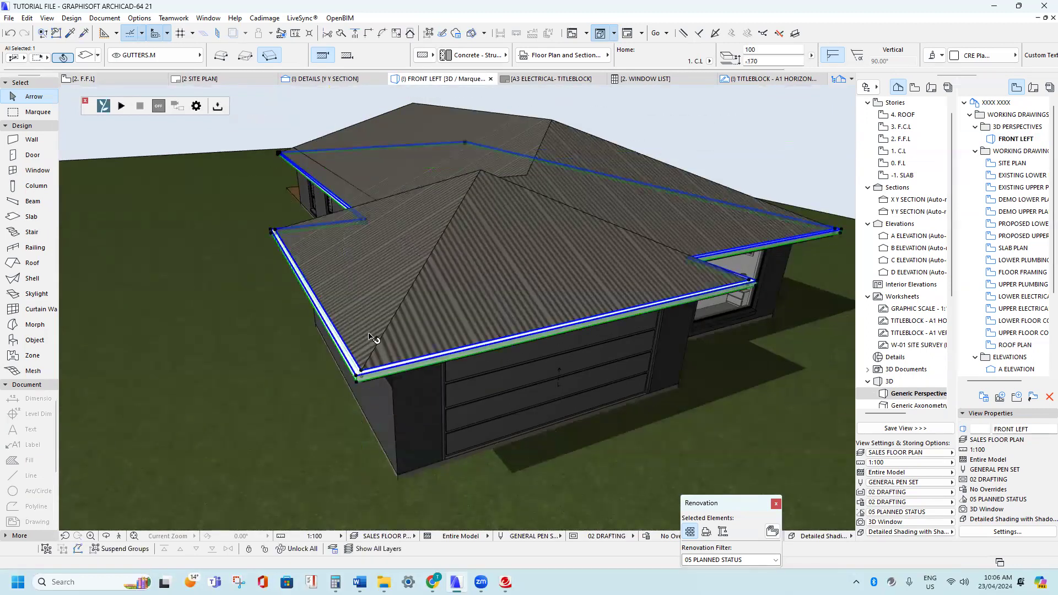
key("Escape")
- Override all three surfaces of the gutter slab above the side windows with Paint - Anthracite
scroll(336, 351, "up", 3)
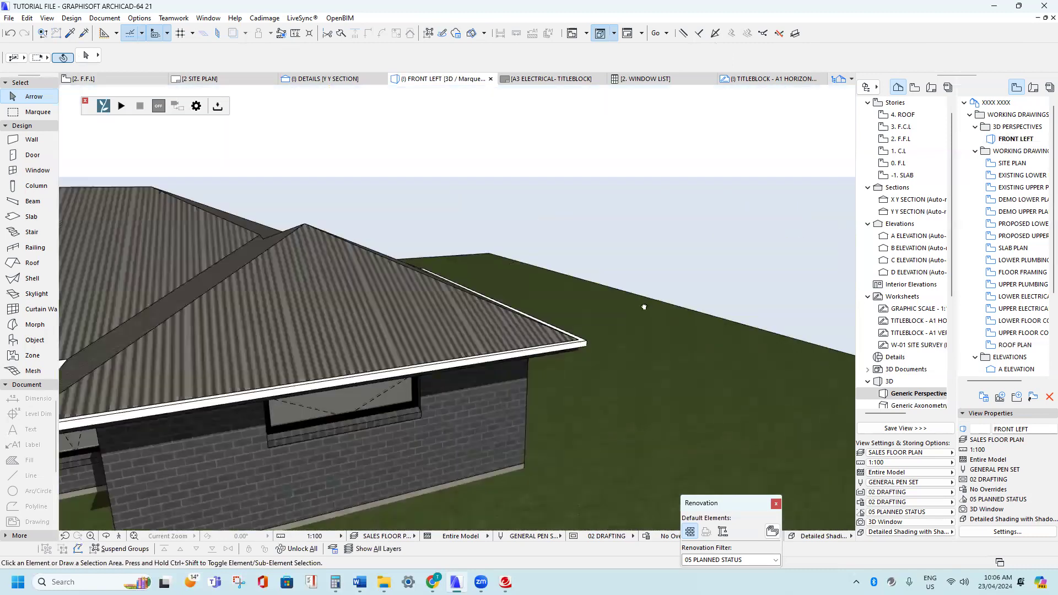
left_click(495, 360)
right_click(500, 172)
left_click(525, 182)
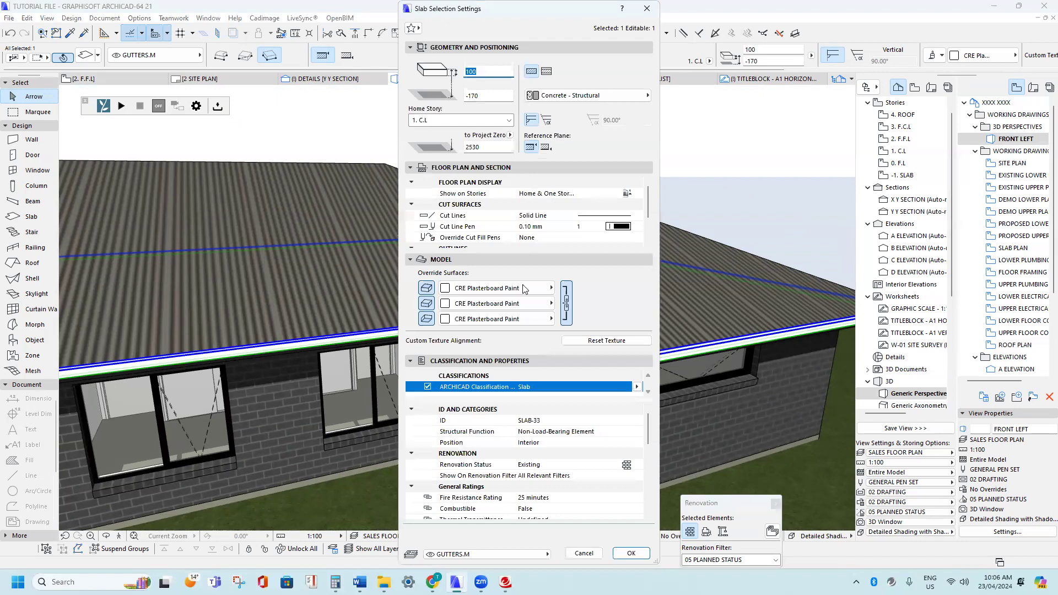
left_click(527, 288)
scroll(696, 302, "right", 3)
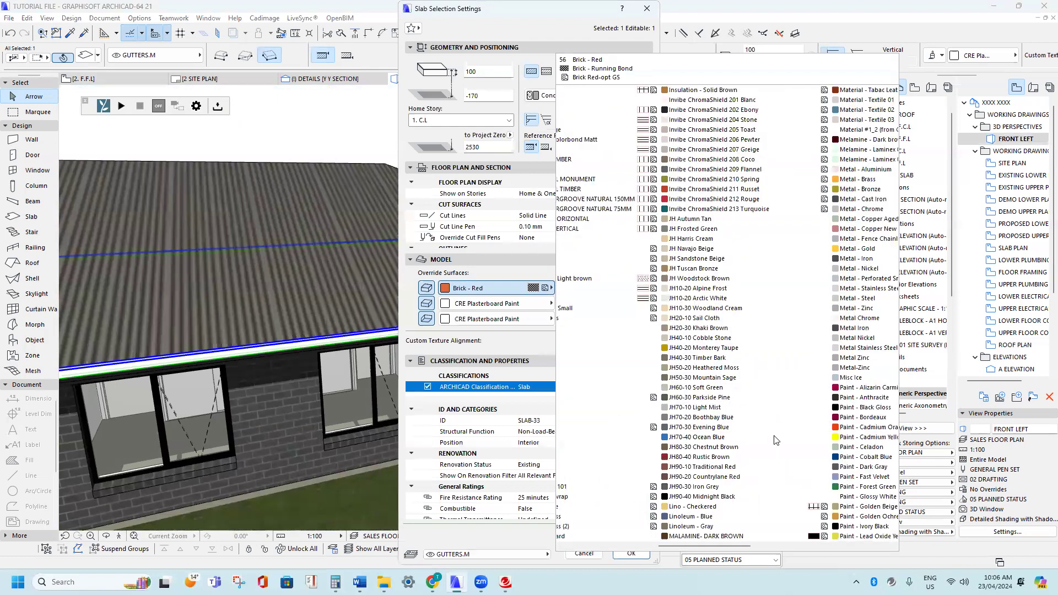
left_click(778, 408)
left_click(631, 553)
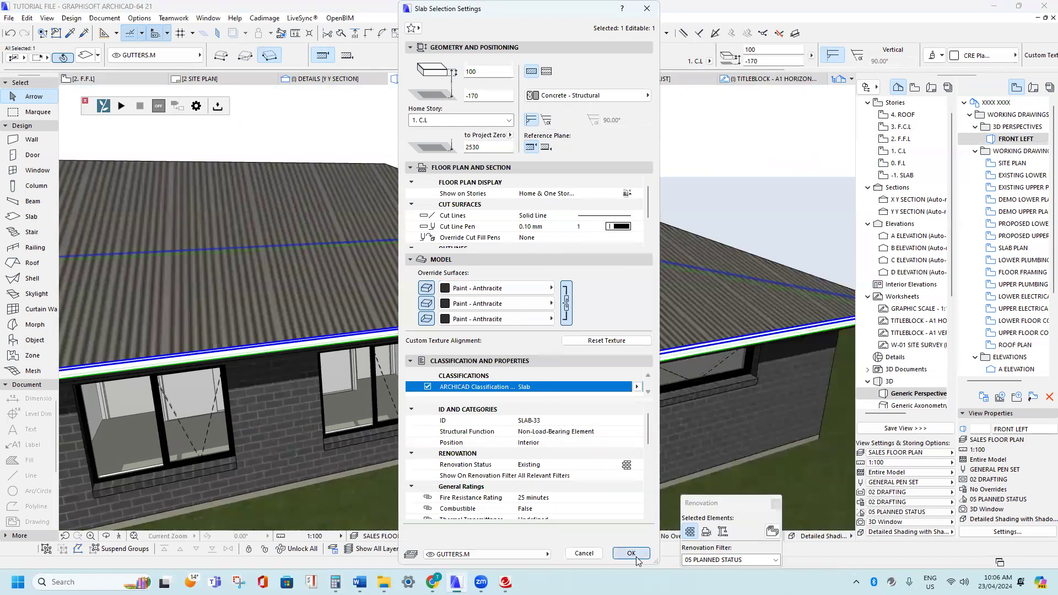
- Draw a rectangular driveway slab out from the full width of the garage door, using the house floor slab's settings on SLAB.M
left_click_drag(557, 350, 357, 475)
scroll(357, 475, "up", 5)
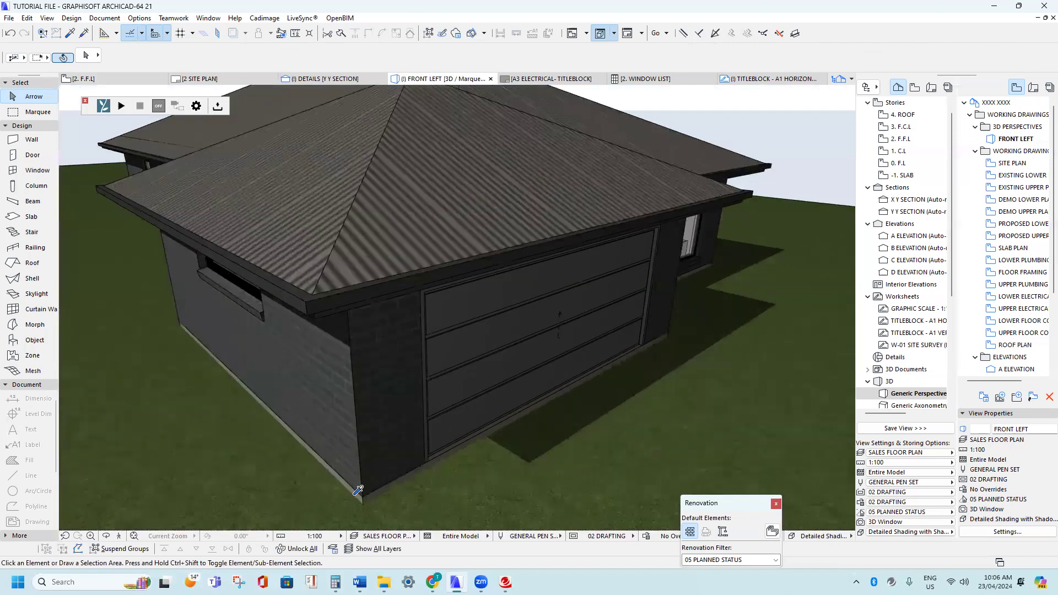
left_click(359, 475, "alt")
left_click(427, 461)
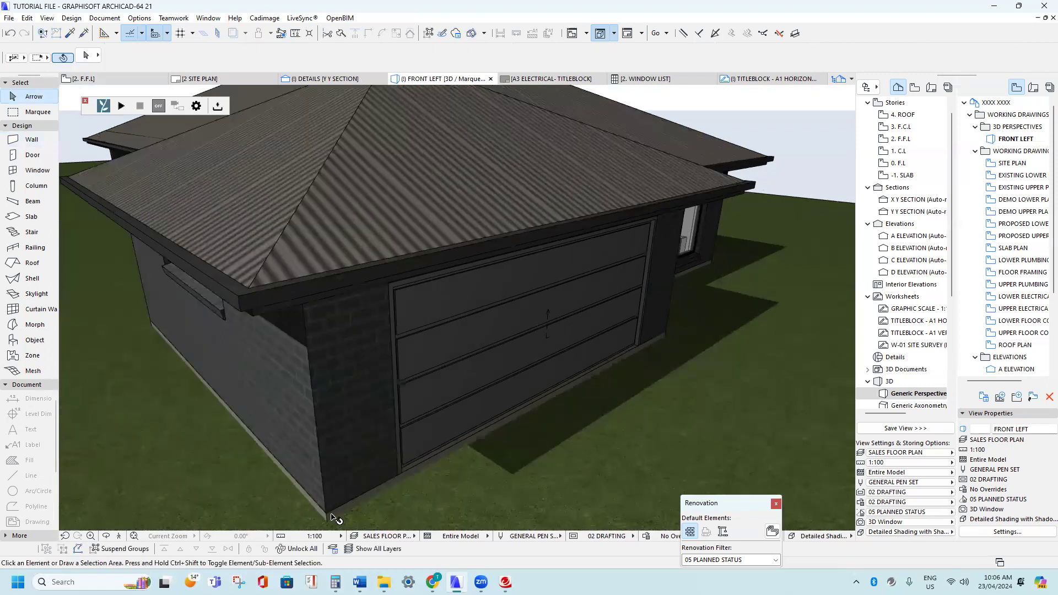
scroll(334, 519, "up", 2)
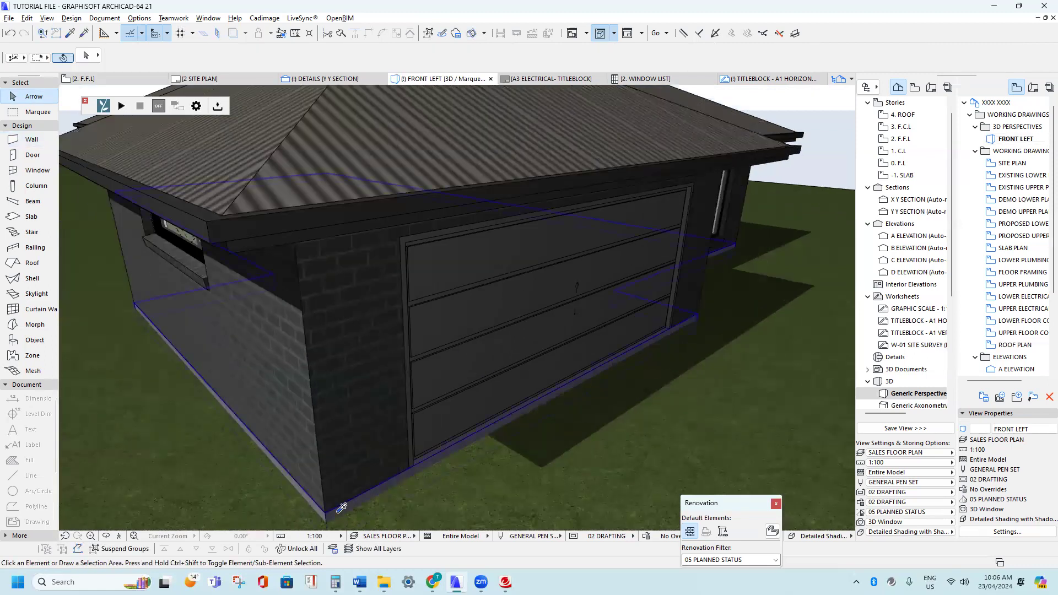
left_click(341, 507, "alt")
left_click(413, 467)
scroll(683, 298, "up", 3)
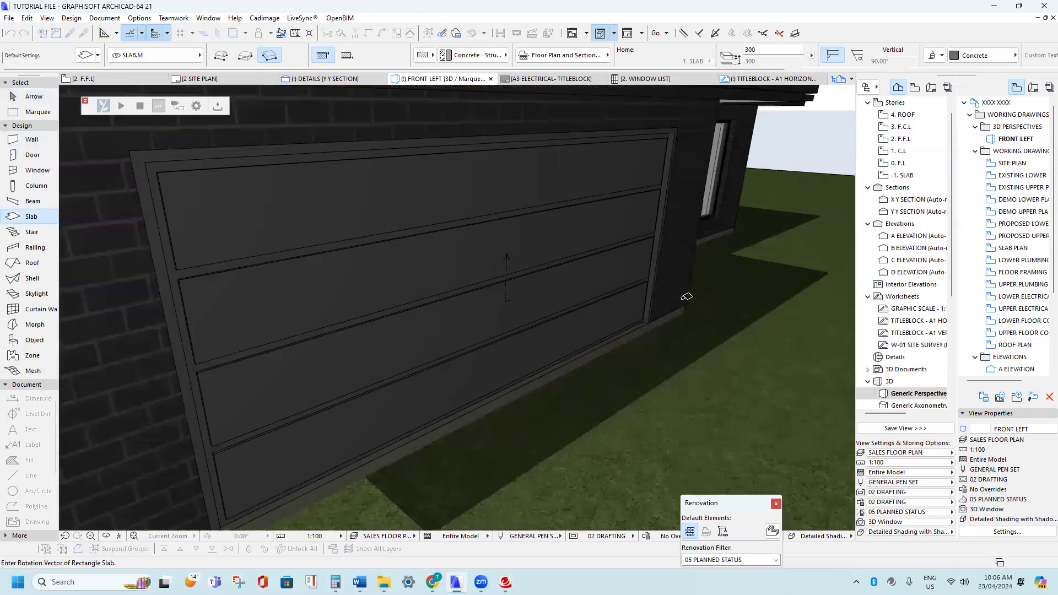
left_click(652, 323)
scroll(656, 322, "down", 5)
mouse_move(682, 373)
middle_mouse_down("shift")
mouse_move(553, 345)
mouse_move(664, 385)
middle_mouse_up("shift")
left_click(695, 426)
middle_click_drag(646, 290, 338, 342, "shift")
scroll(339, 341, "up", 3)
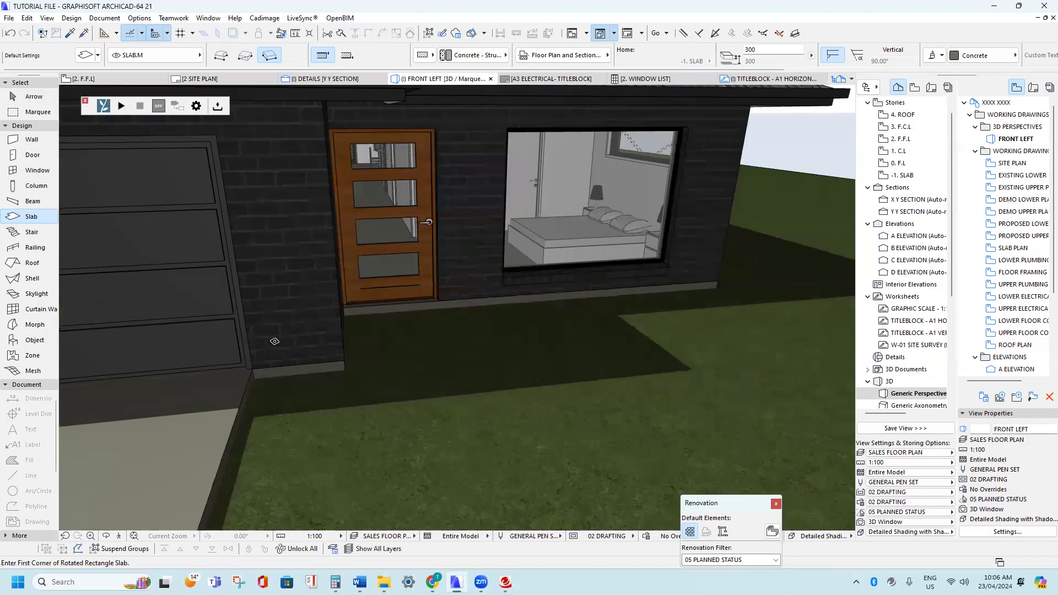
left_click(434, 301)
scroll(392, 408, "down", 1)
key("Escape")
- Add a 1500 mm deep rectangle to the driveway slab along the brick pier between the garage door and the entry
middle_click_drag(357, 387, 409, 322, "shift")
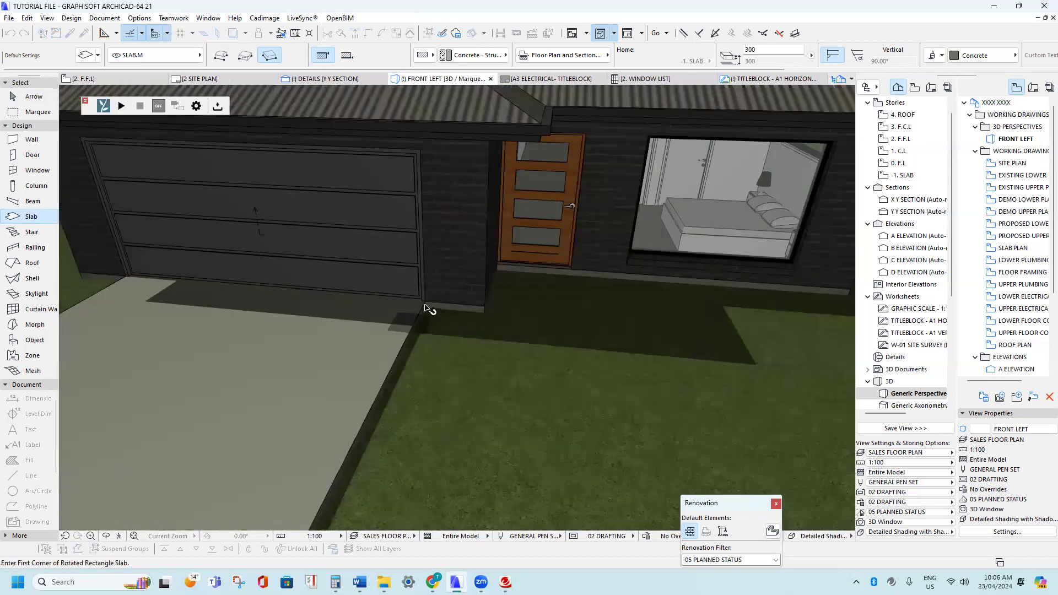
left_click(425, 304, "shift")
left_click(425, 302)
left_click(524, 355)
left_click(425, 300)
left_click(486, 305)
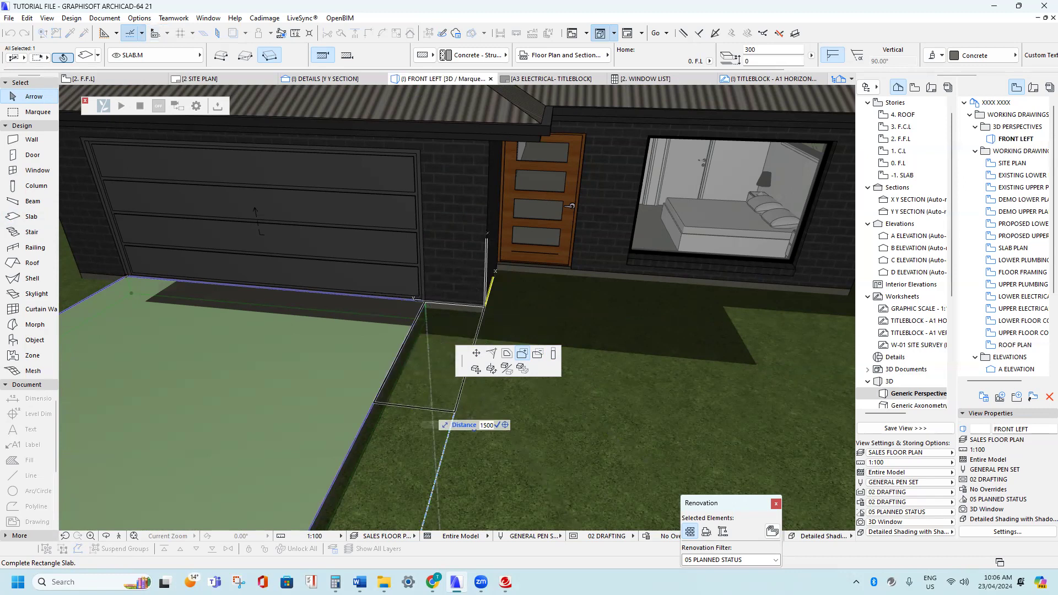
key("Return")
- Offset the outer end edge of the driveway's added strip outward by 1500 mm to begin the entry path
middle_click_drag(581, 327, 521, 375, "shift")
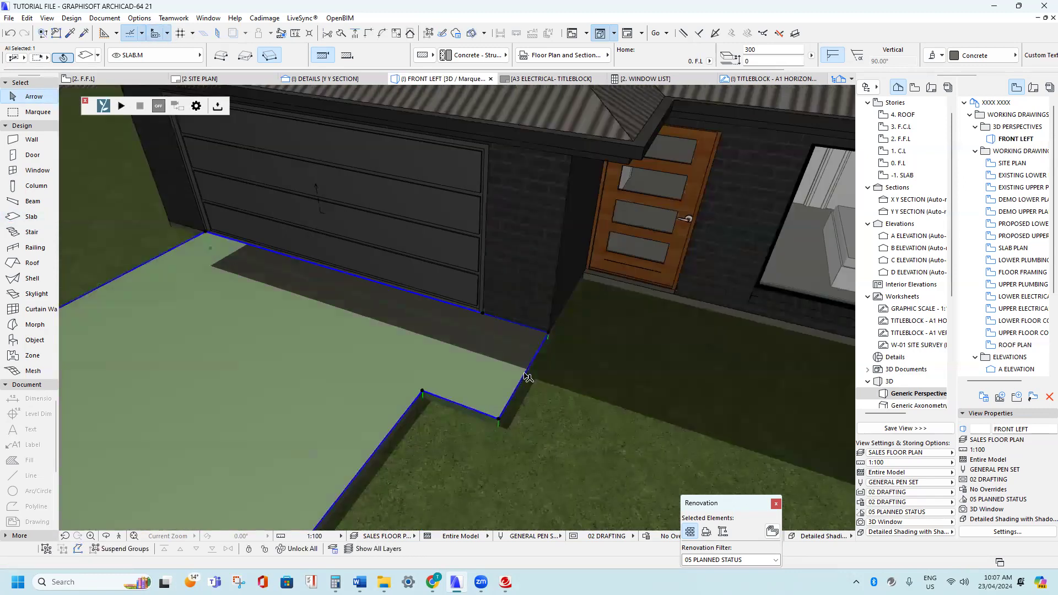
left_click(525, 377)
type("1500")
key("Return")
- Add a rectangle to the path slab, from its outer corner to the inner wall corner beside the front door
middle_click_drag(636, 381, 579, 367)
left_click(623, 367)
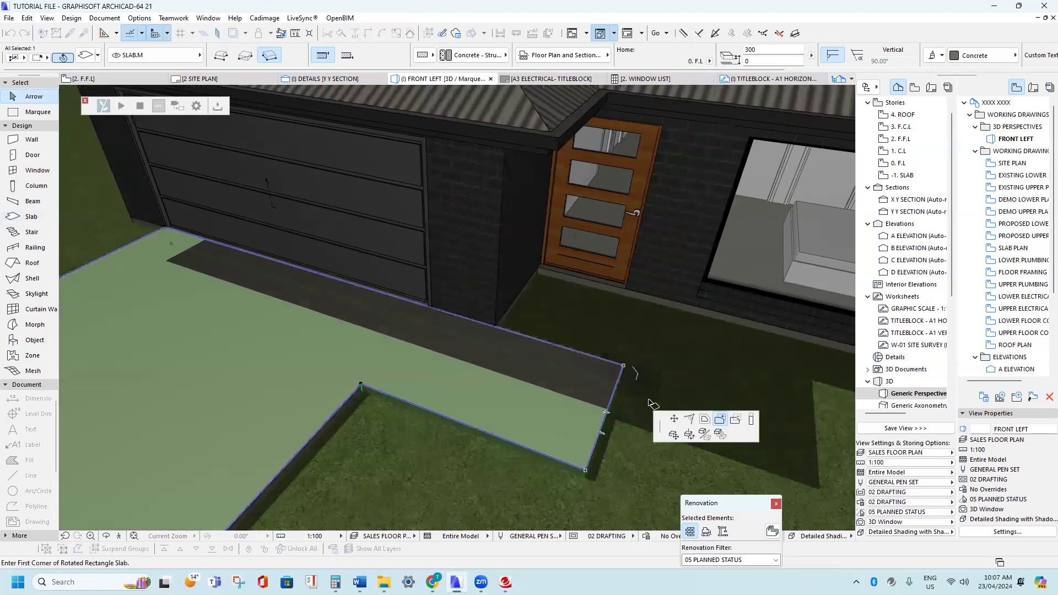
left_click(624, 367)
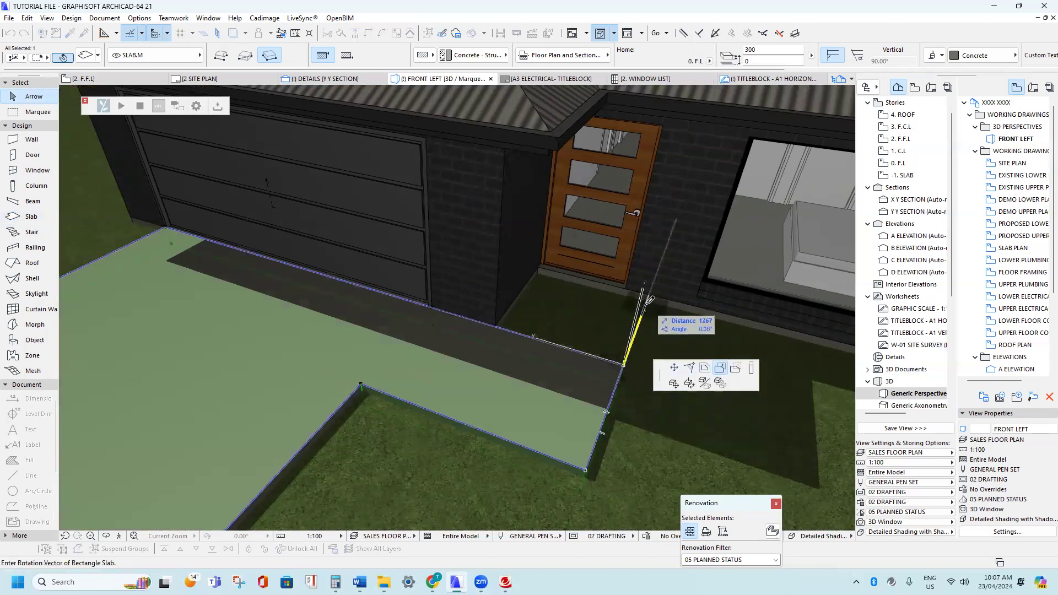
left_click(539, 268)
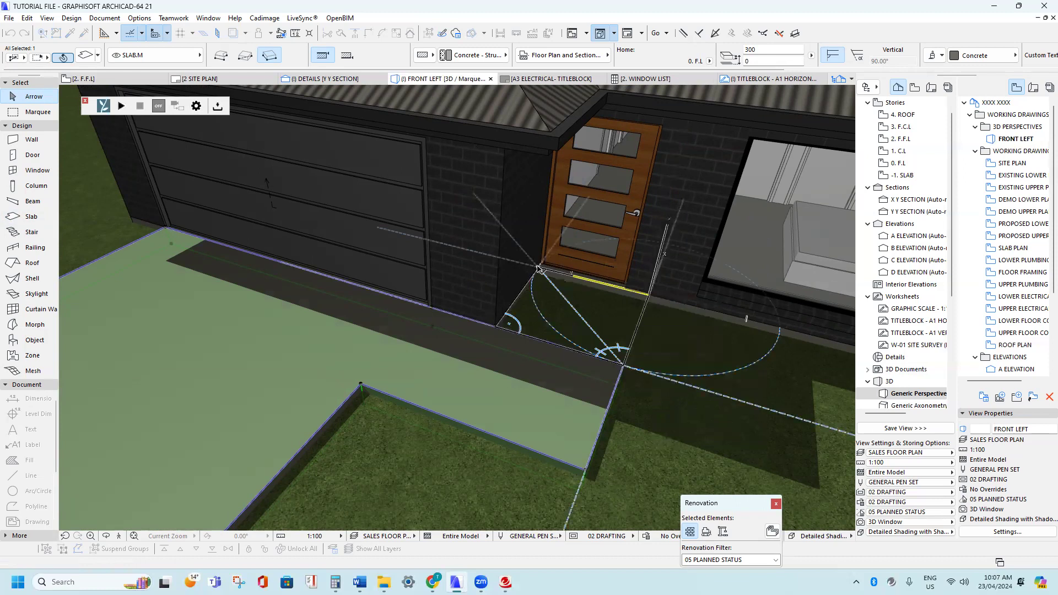
- Move the redundant middle node on the entry path's outer edge onto the slab corner at the front wall
middle_click_drag(435, 330, 514, 337, "shift")
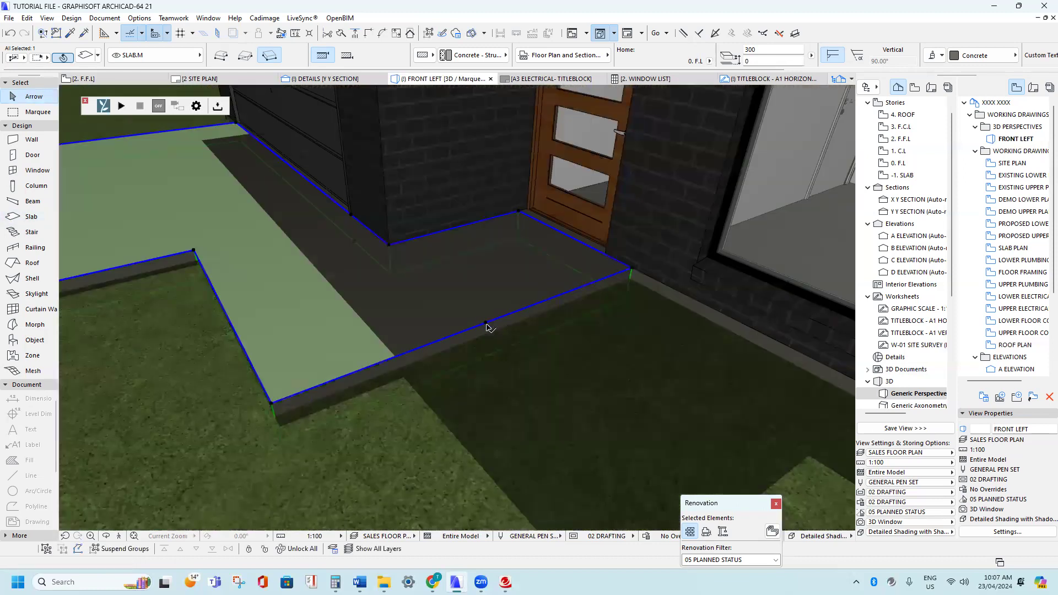
left_click(487, 328)
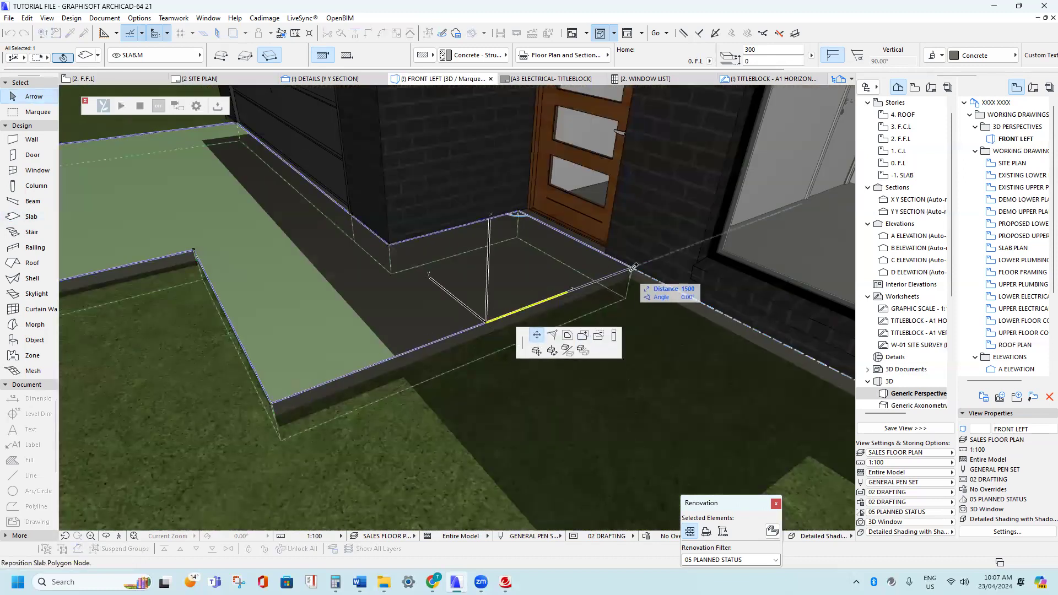
left_click(640, 291)
scroll(408, 298, "down", 5)
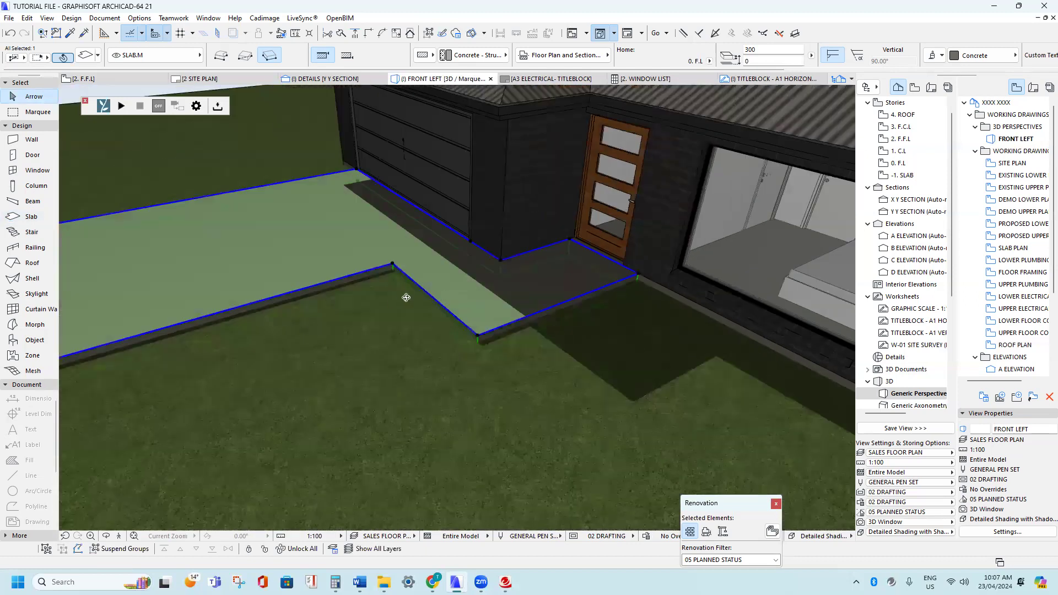
key("Escape")
- Merge the driveway slab's extra node beside the garage door into the node at the brick pier's corner
scroll(395, 311, "up", 5)
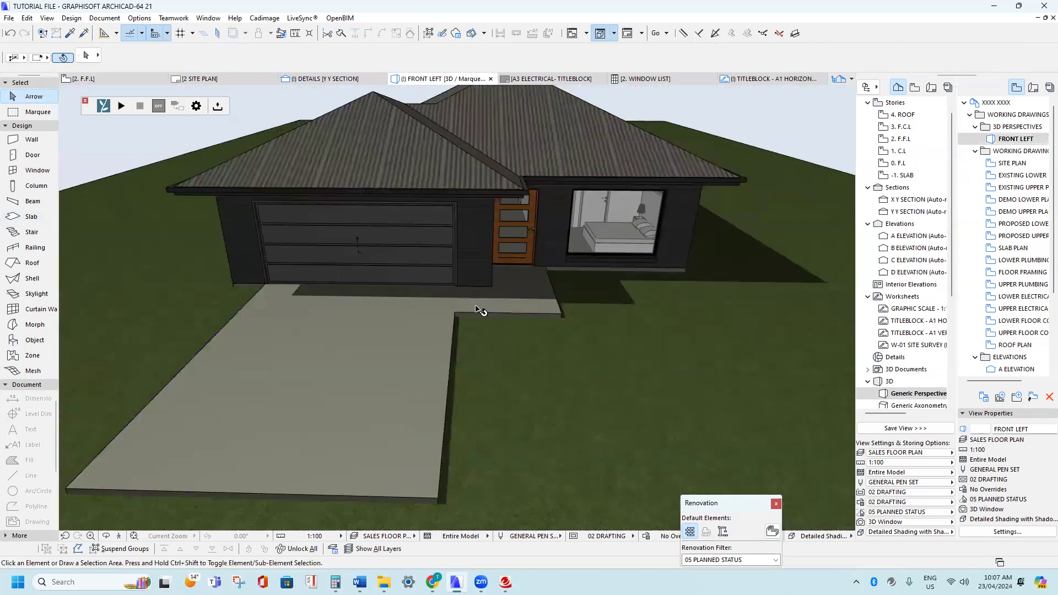
left_click(433, 277)
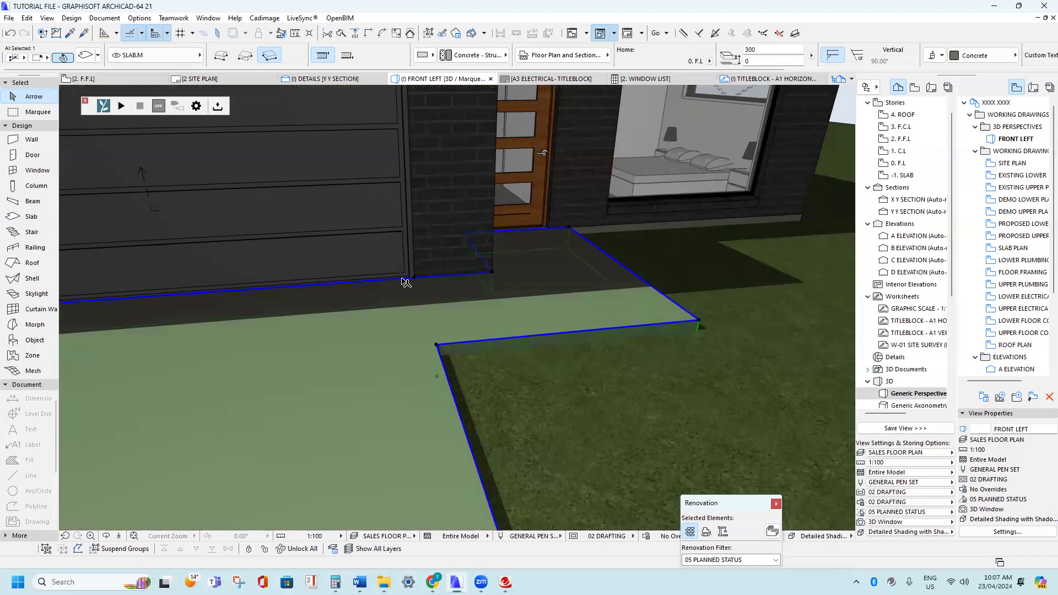
left_click(406, 282)
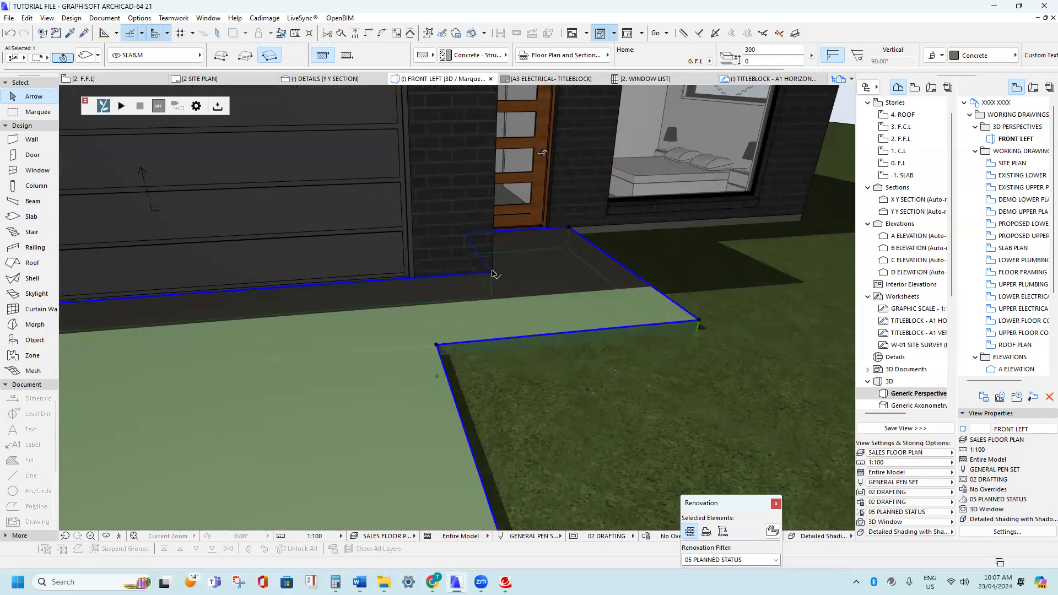
key("Escape")
scroll(495, 274, "down", 3)
scroll(507, 281, "up", 5)
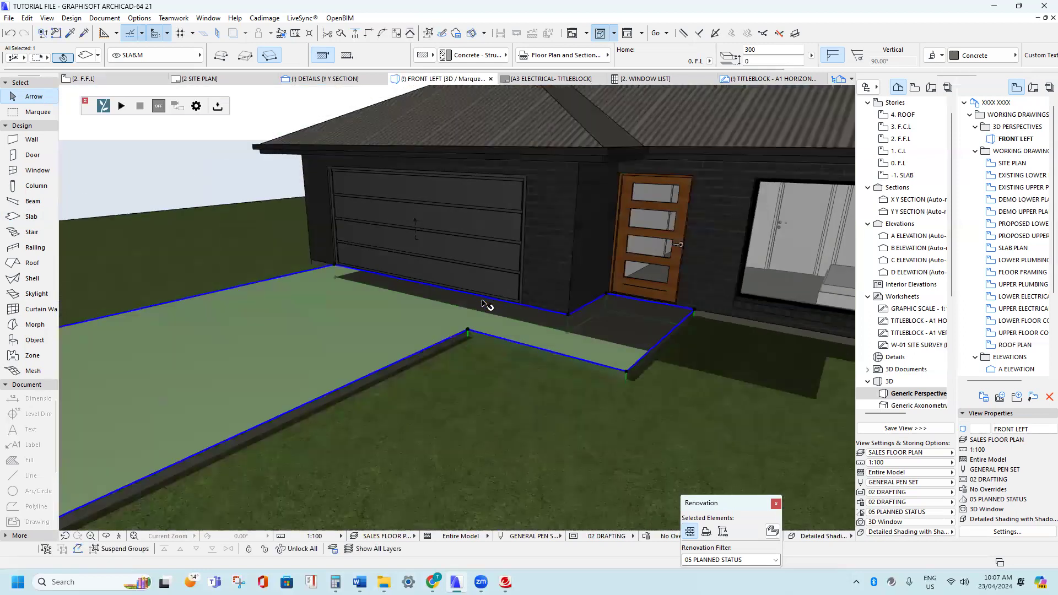
key("Escape")
- Examine the combined driveway and entry path slab in front of the house from several angles
scroll(485, 304, "down", 3)
scroll(559, 339, "up", 3)
scroll(597, 310, "down", 3)
scroll(537, 330, "up", 1)
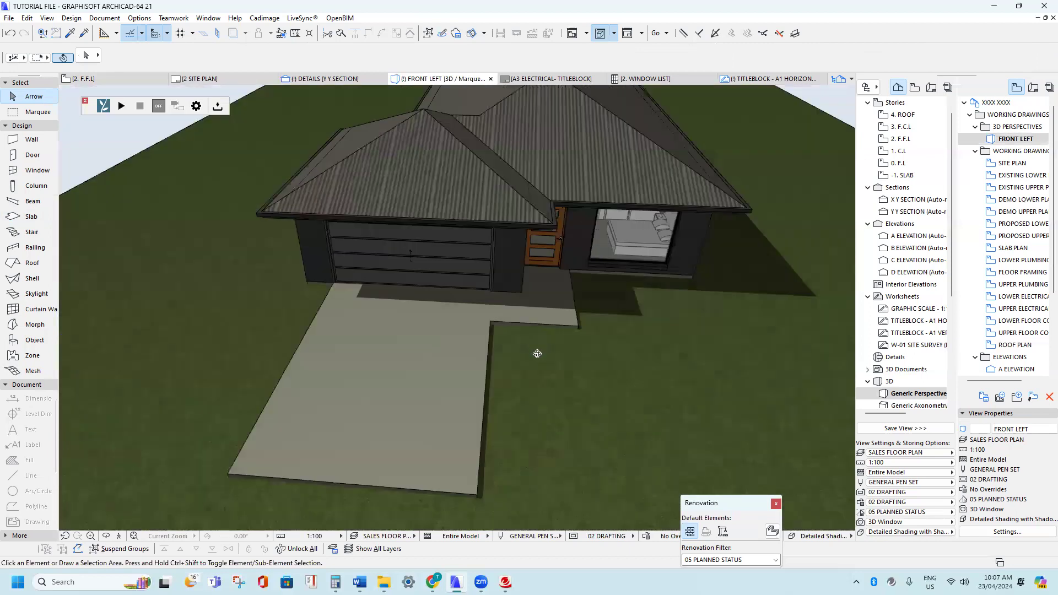
scroll(538, 354, "down", 3)
scroll(516, 300, "up", 4)
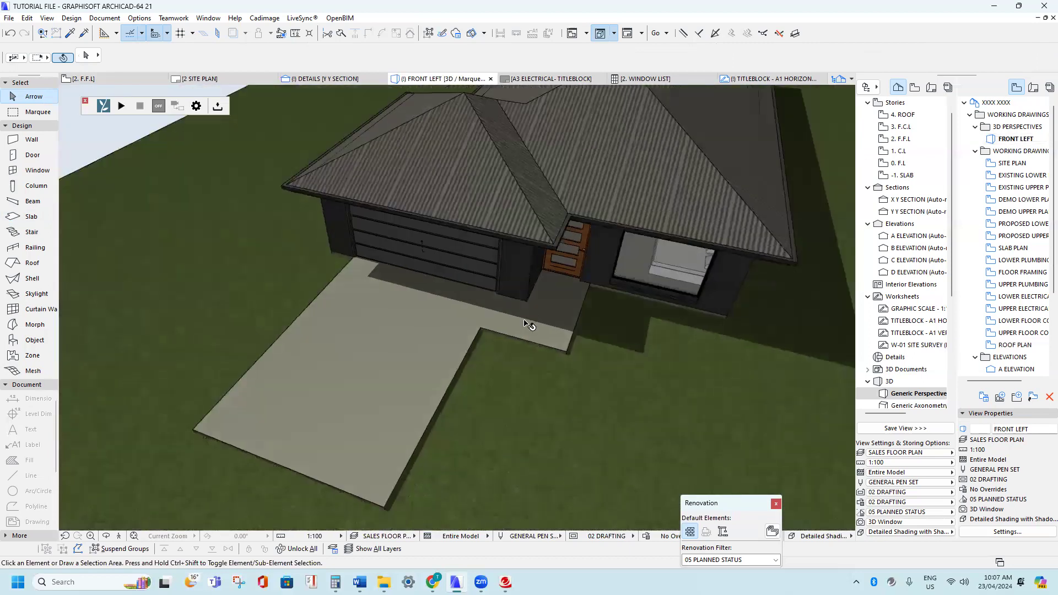
left_click(529, 325)
scroll(529, 325, "down", 3)
middle_click_drag(529, 326, 463, 306, "shift")
middle_click_drag(352, 353, 380, 355, "shift")
key("Escape")
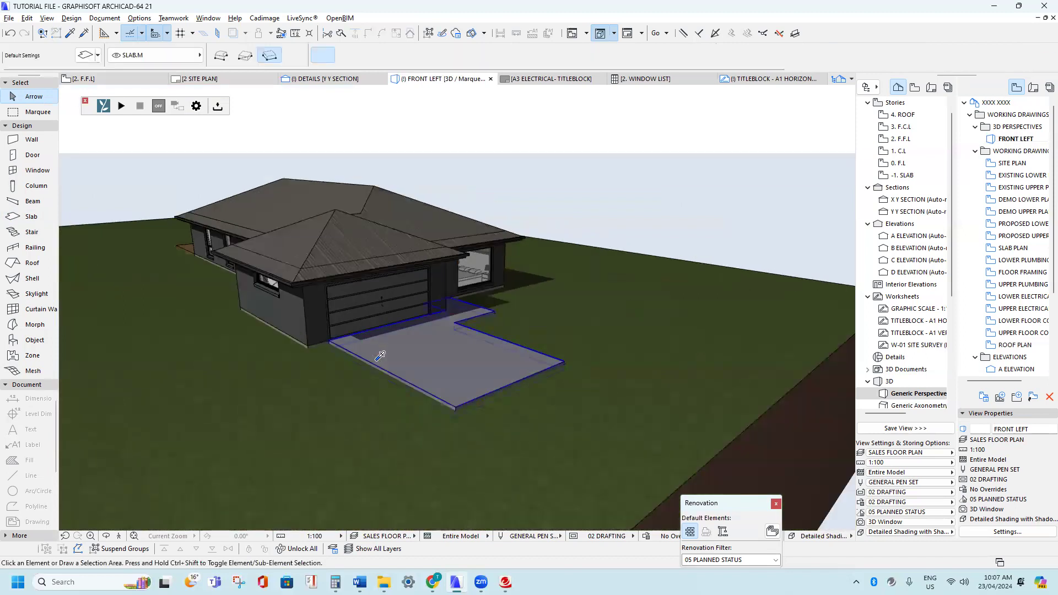
- Draw a 1 mm wide rectangular slab between the wall corners below the external side door, using the driveway slab's settings
left_click(380, 356, "alt")
scroll(571, 325, "up", 6)
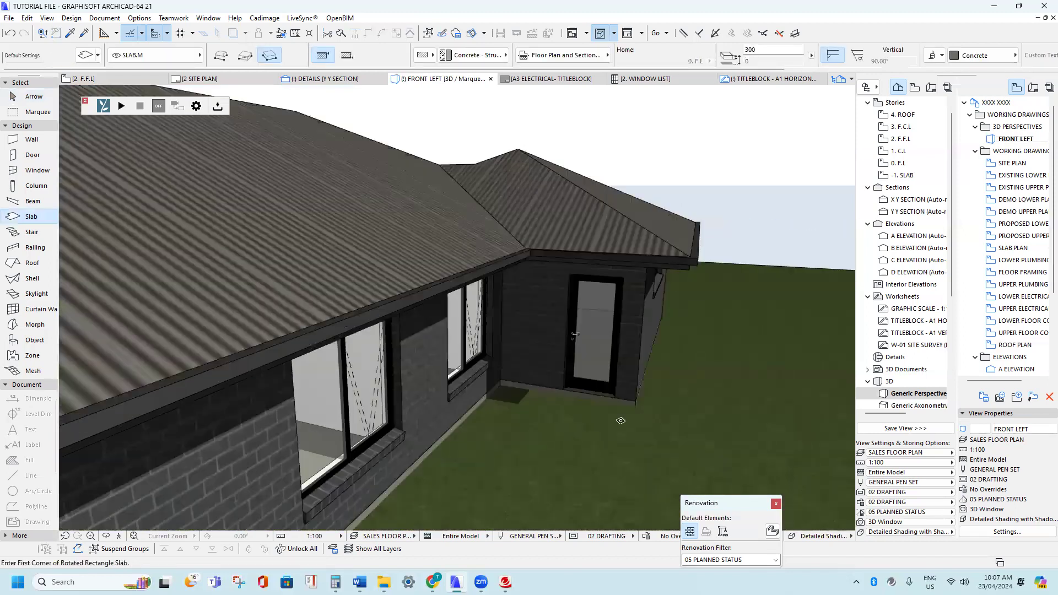
scroll(634, 402, "up", 2)
left_click(634, 398)
left_click(483, 377)
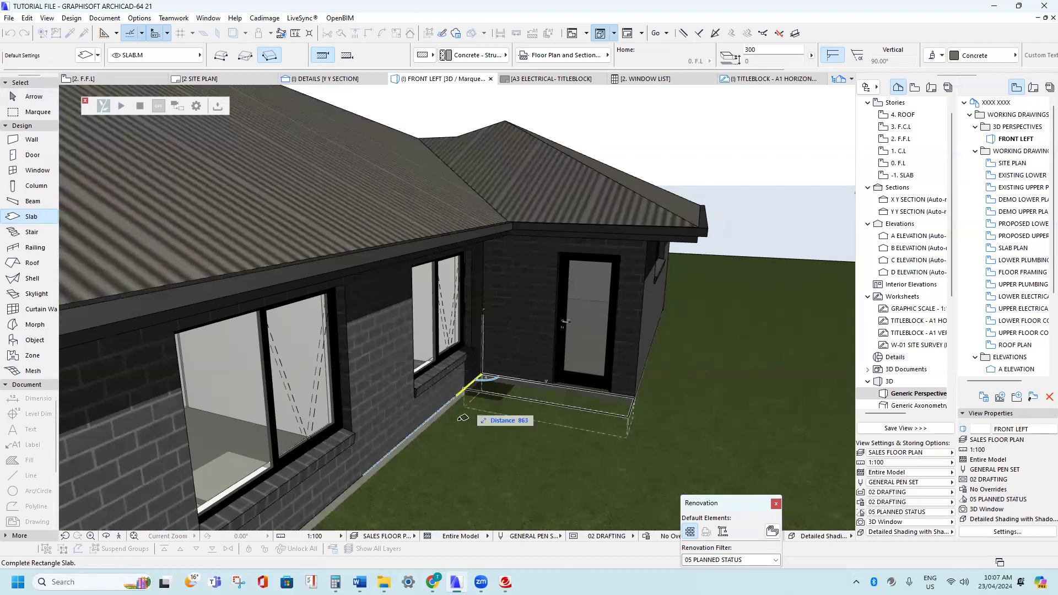
type("1")
key("Return")
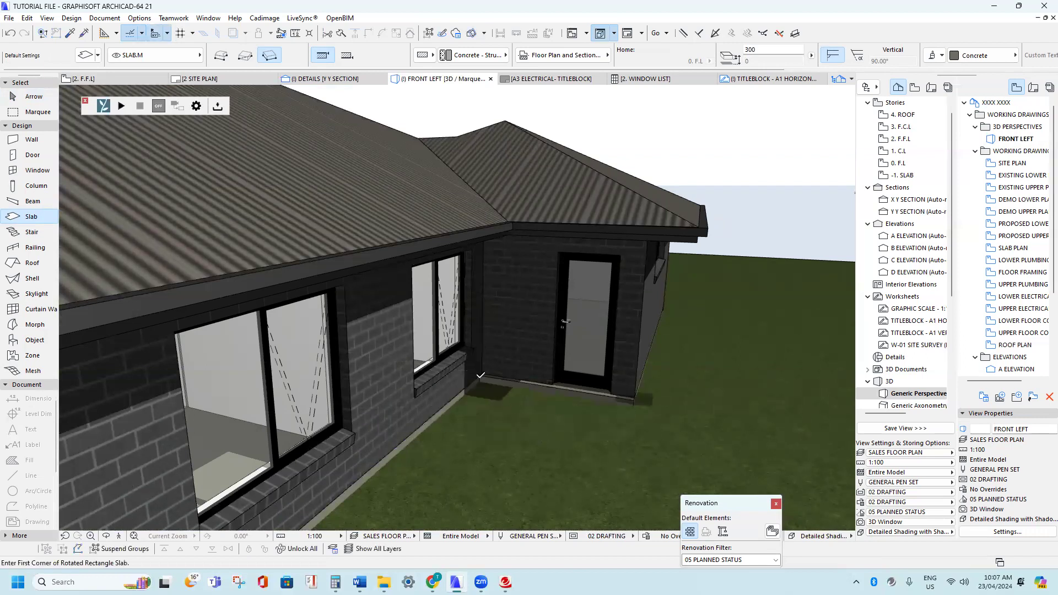
- Offset the side-door slab's outer edge away from the wall to about the adjacent window's near edge, forming a landing
left_click(33, 97)
scroll(513, 386, "up", 3)
left_click(514, 386)
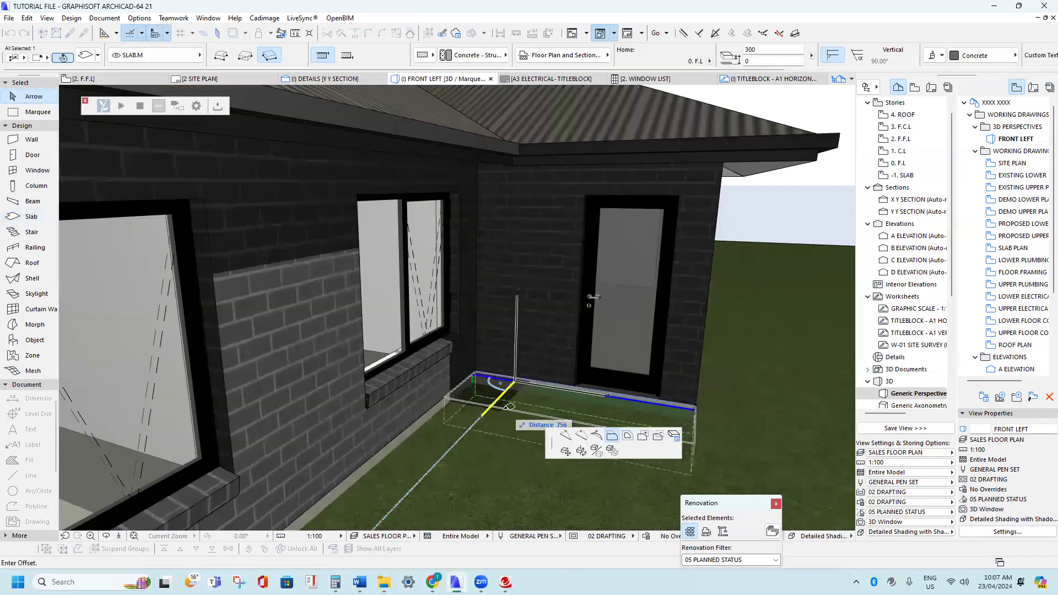
left_click(441, 403)
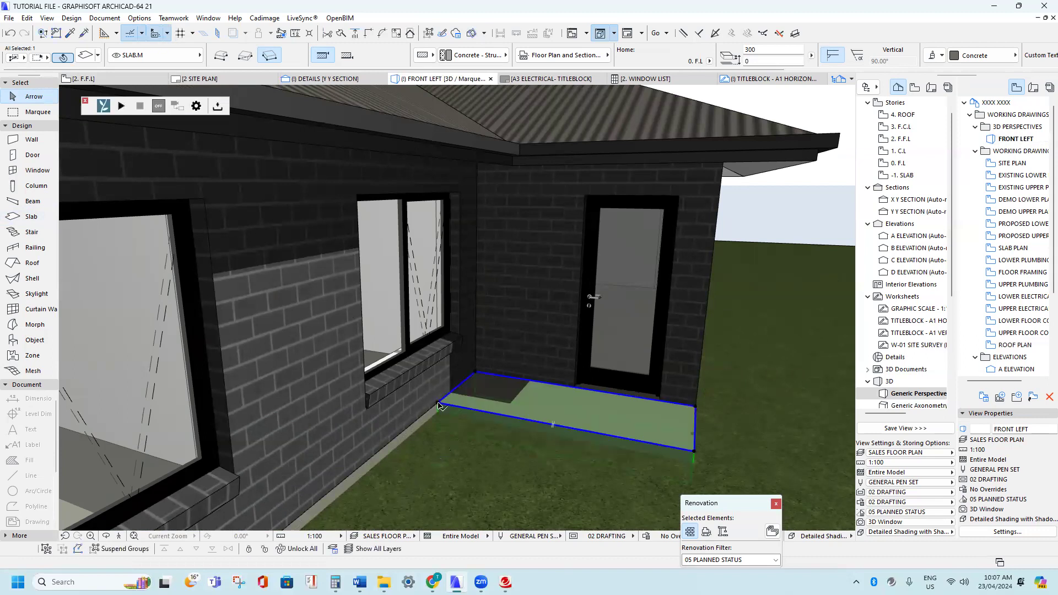
- Draw a rectangular slab along the side wall from the side-door landing's corner to the house corner beside the timber deck
left_click(439, 403)
left_click(537, 445)
scroll(466, 382, "down", 2)
left_click(446, 399)
scroll(490, 297, "down", 3)
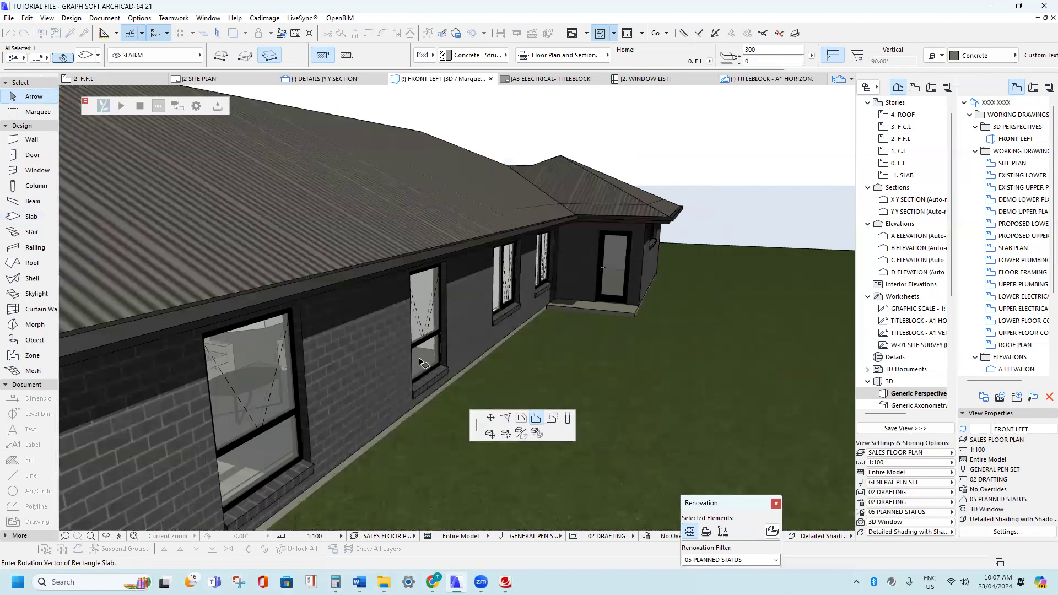
scroll(420, 362, "down", 3)
scroll(320, 471, "up", 1)
left_click(254, 471)
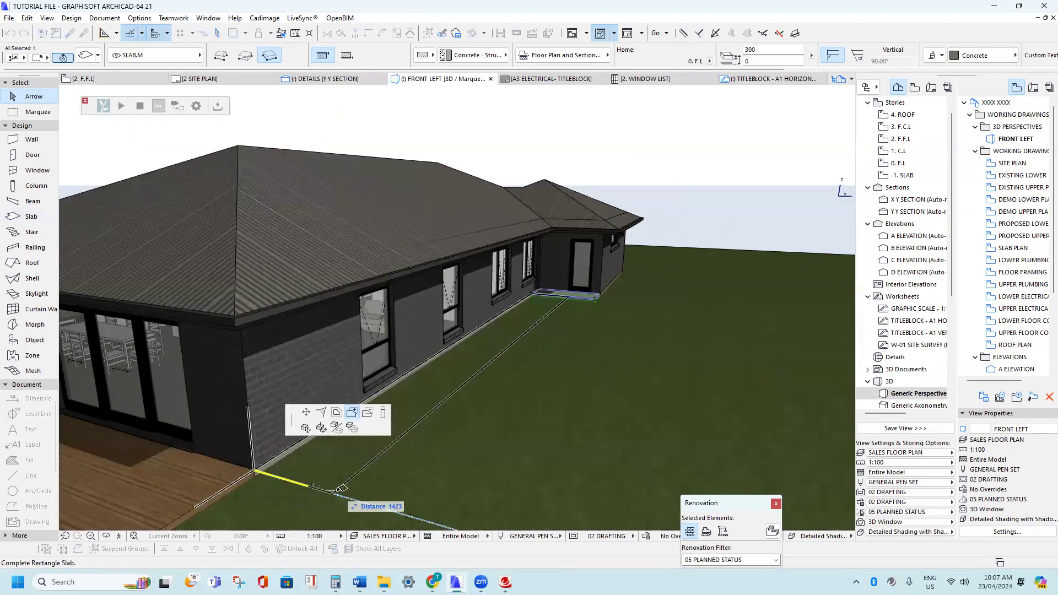
key("Return")
- Offset the new side path slab's end edge outward by 1000 mm, past the house corner beside the deck
middle_click_drag(347, 430, 537, 397, "shift")
left_click(542, 409)
type("10")
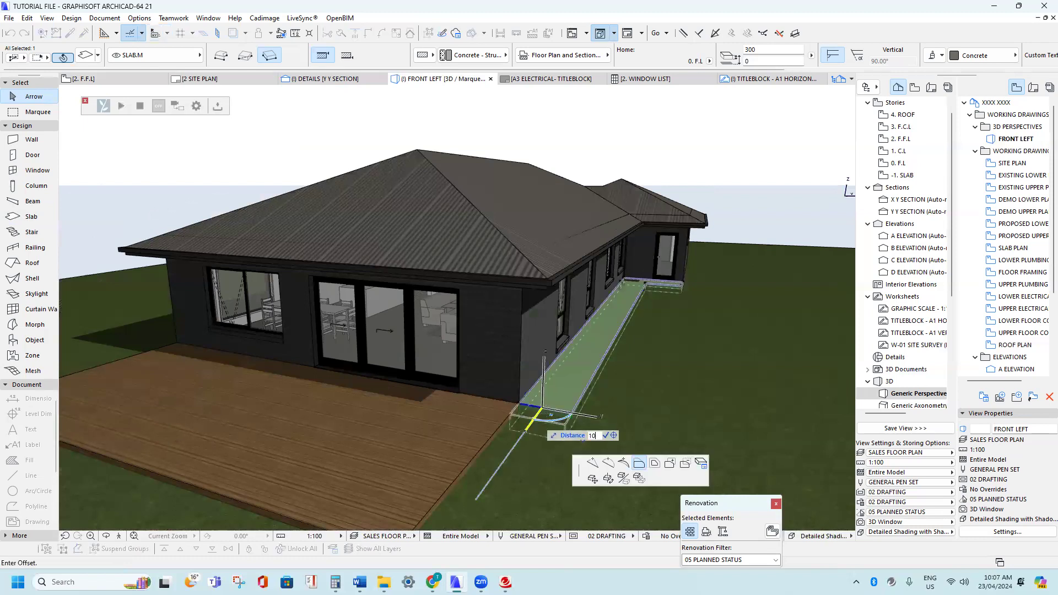
type("00")
key("Return")
key("Escape")
- Draw a 1000 mm wide slab along the opposite side wall, from the deck-end corner to the door's far edge, using an existing slab's settings
middle_click_drag(668, 362, 711, 362, "shift")
middle_click_drag(334, 385, 704, 413, "shift")
middle_click_drag(475, 386, 625, 442, "shift")
left_click(574, 418, "alt")
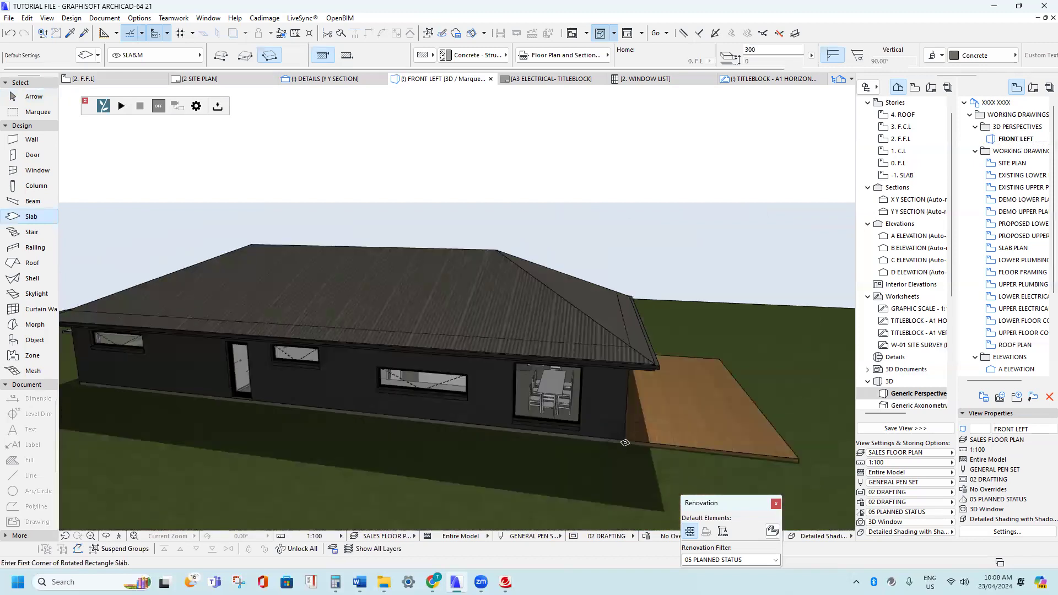
left_click(625, 442)
scroll(312, 423, "up", 3)
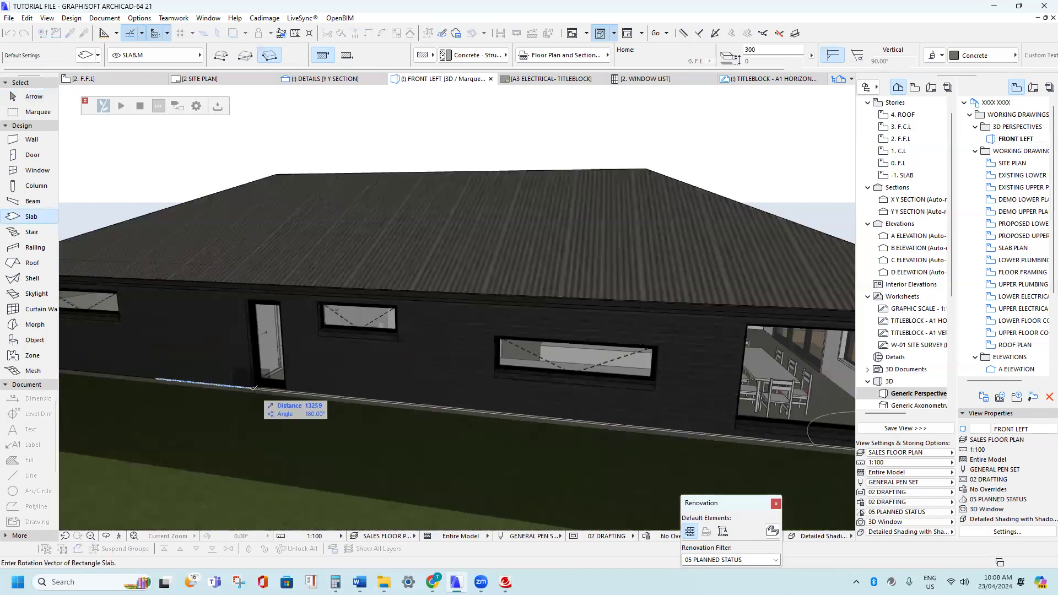
left_click(253, 388)
type("1000")
key("Return")
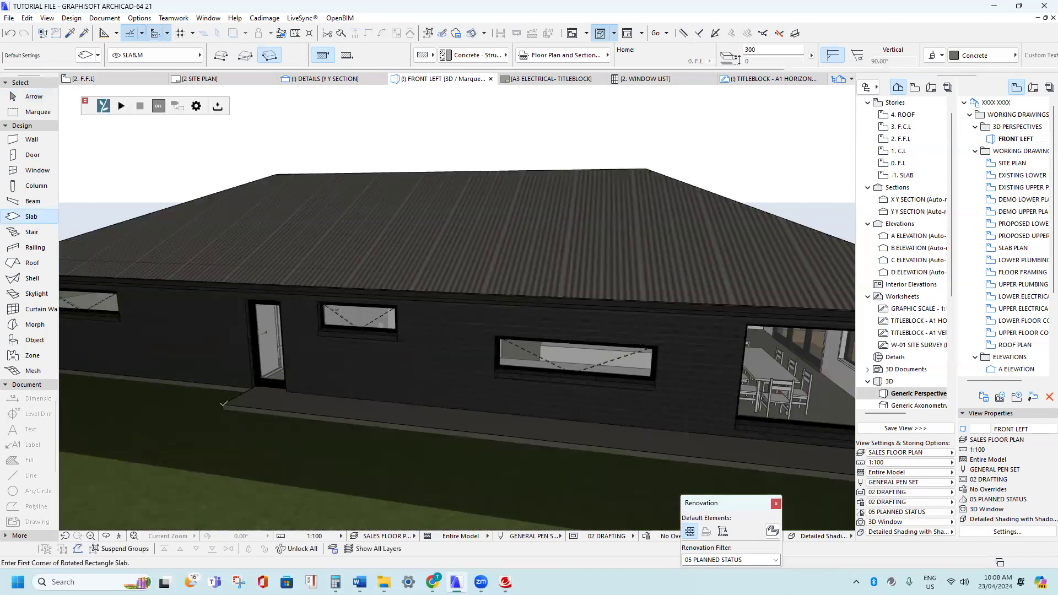
key("Escape")
- Offset the opposite path slab's end edge outward beyond the house corner, alongside the timber deck
scroll(226, 406, "down", 3)
middle_click_drag(652, 421, 442, 451, "shift")
left_click(489, 448)
left_click(494, 446)
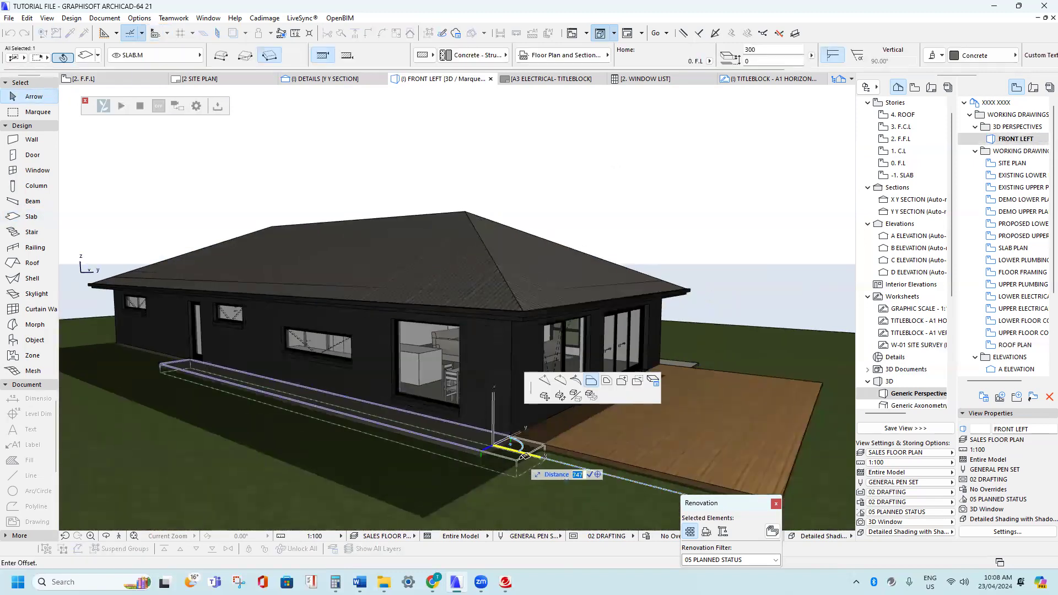
left_click(544, 454)
key("Escape")
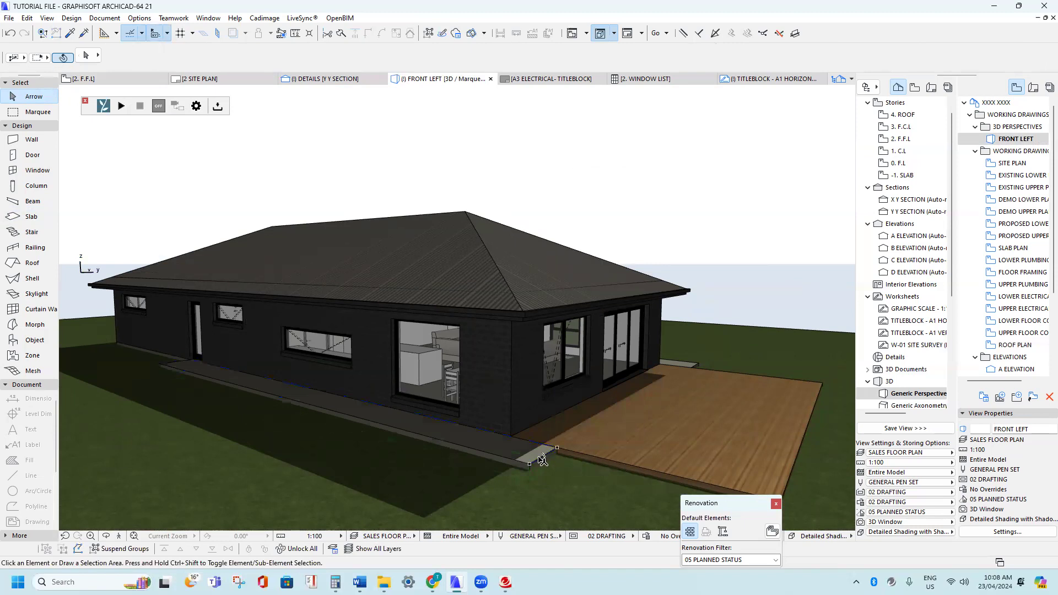
- Examine the side path slabs beside the deck and the completed house from the front
left_click(543, 460)
left_click(543, 460)
left_click(699, 362)
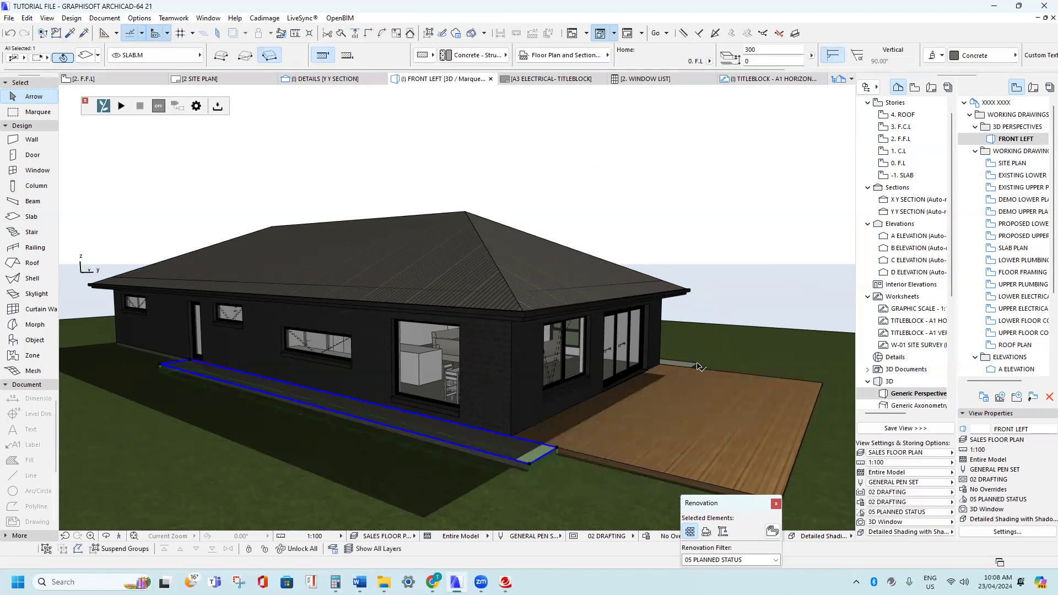
key("Escape")
scroll(507, 405, "down", 2)
middle_click_drag(507, 405, 523, 379, "shift")
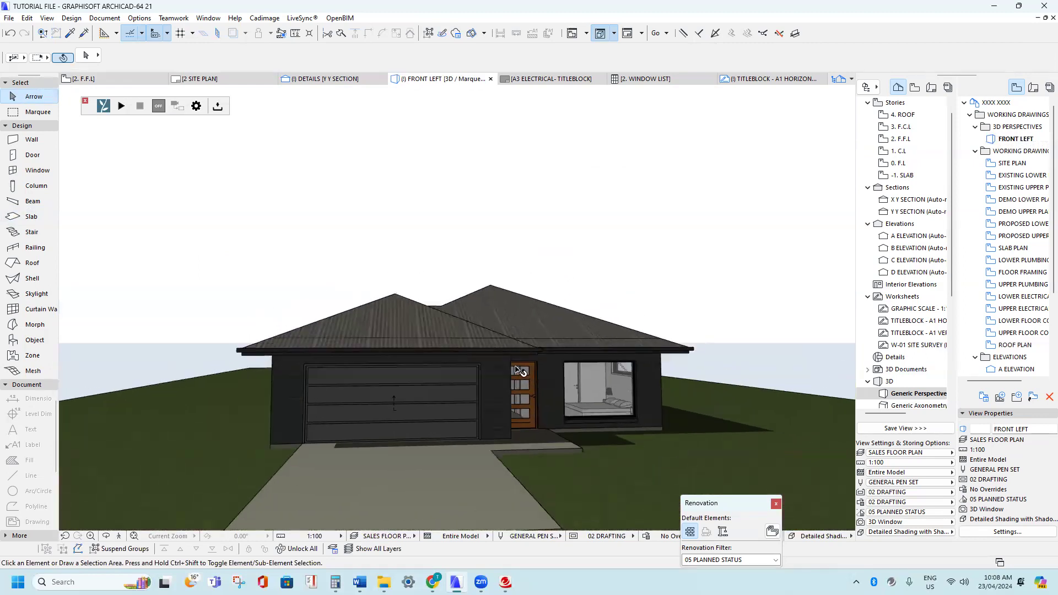
middle_click_drag(499, 337, 542, 298, "shift")
scroll(443, 349, "up", 2)
scroll(607, 373, "down", 1)
left_click(607, 381)
key("Escape")
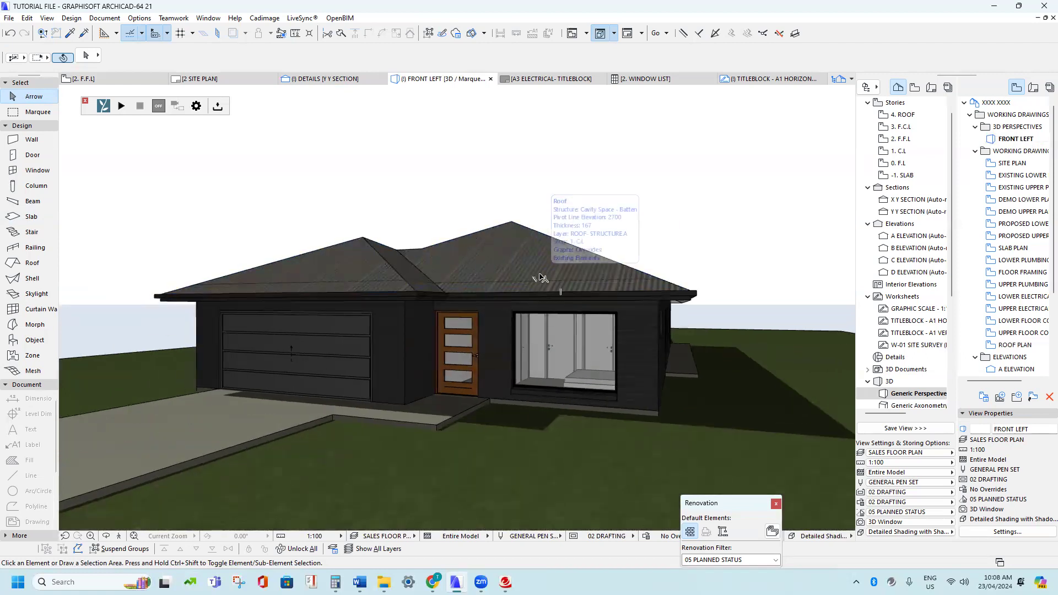